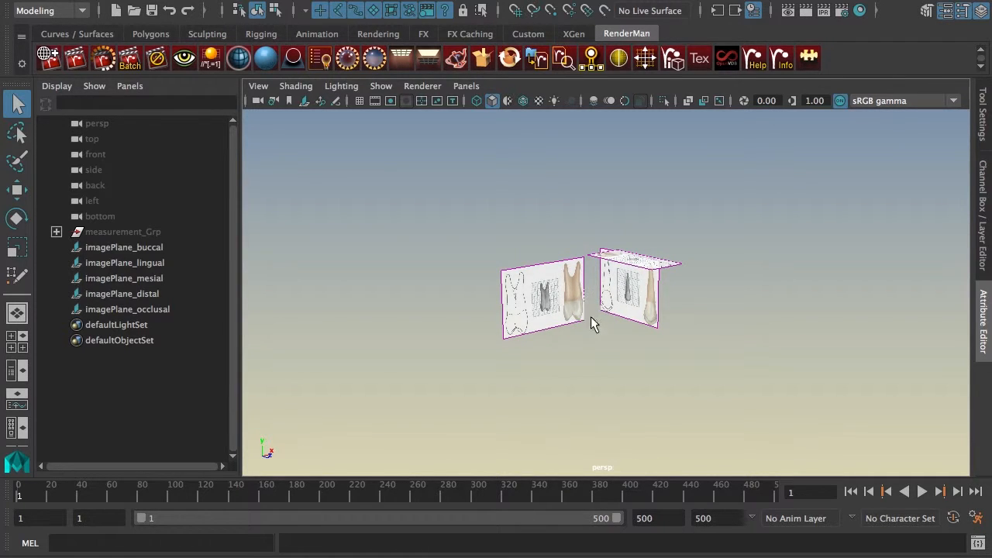
Step: Examine the arrangement of the tooth reference image planes from several angles
{"action": "left_click_drag", "start_coordinate": [591, 321], "coordinate": [584, 310], "text": "alt"}
{"action": "right_click_drag", "start_coordinate": [584, 310], "coordinate": [631, 374], "text": "alt"}
{"action": "middle_click_drag", "start_coordinate": [536, 367], "coordinate": [559, 327], "text": "alt"}
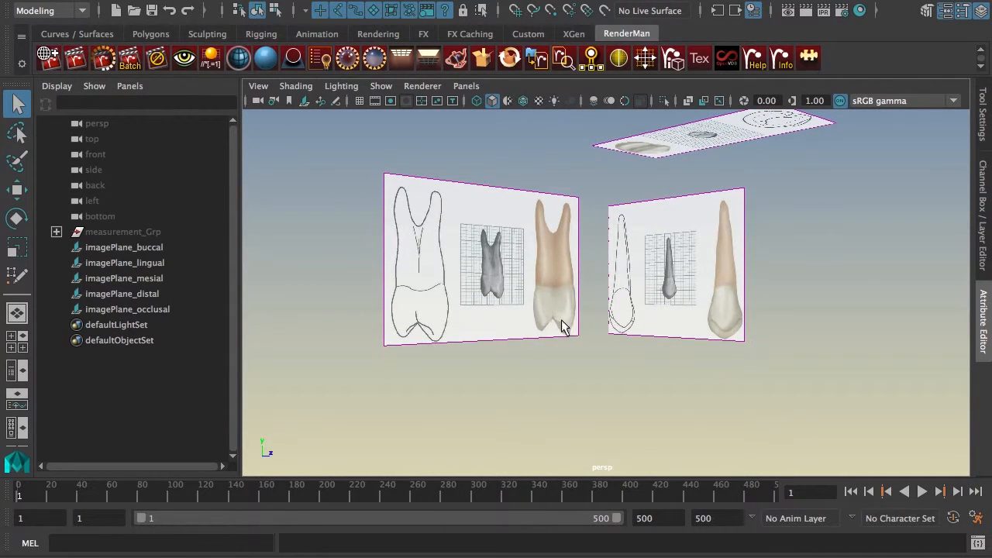
{"action": "left_click_drag", "start_coordinate": [563, 328], "coordinate": [519, 333], "text": "alt"}
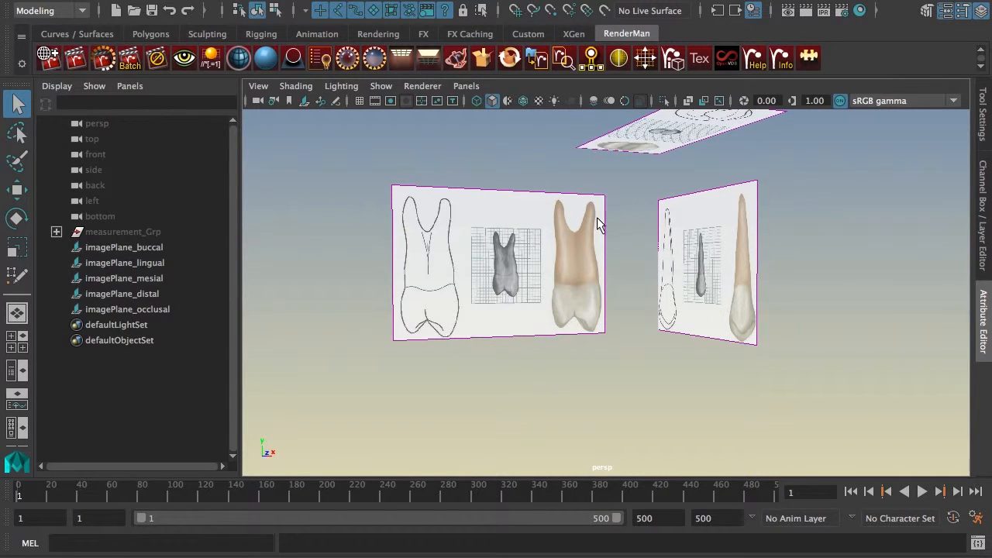
{"action": "left_click_drag", "start_coordinate": [619, 259], "coordinate": [649, 323], "text": "alt"}
{"action": "scroll", "coordinate": [657, 319], "scroll_direction": "down", "scroll_amount": 2}
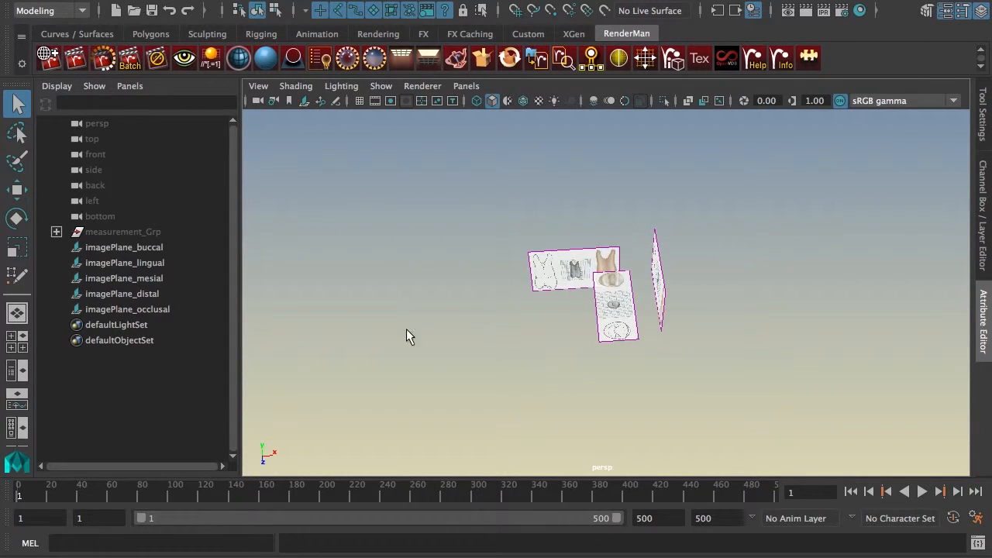
{"action": "mouse_move", "coordinate": [405, 336]}
{"action": "left_mouse_down", "text": "alt"}
{"action": "mouse_move", "coordinate": [527, 349]}
{"action": "mouse_move", "coordinate": [417, 334]}
{"action": "left_mouse_up", "text": "alt"}
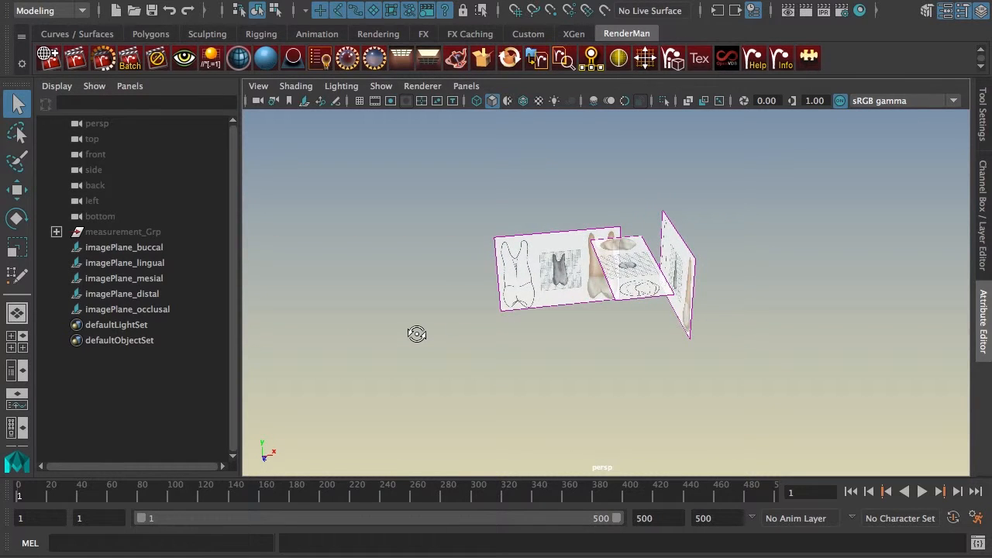
{"action": "right_click_drag", "start_coordinate": [400, 344], "coordinate": [505, 345], "text": "alt"}
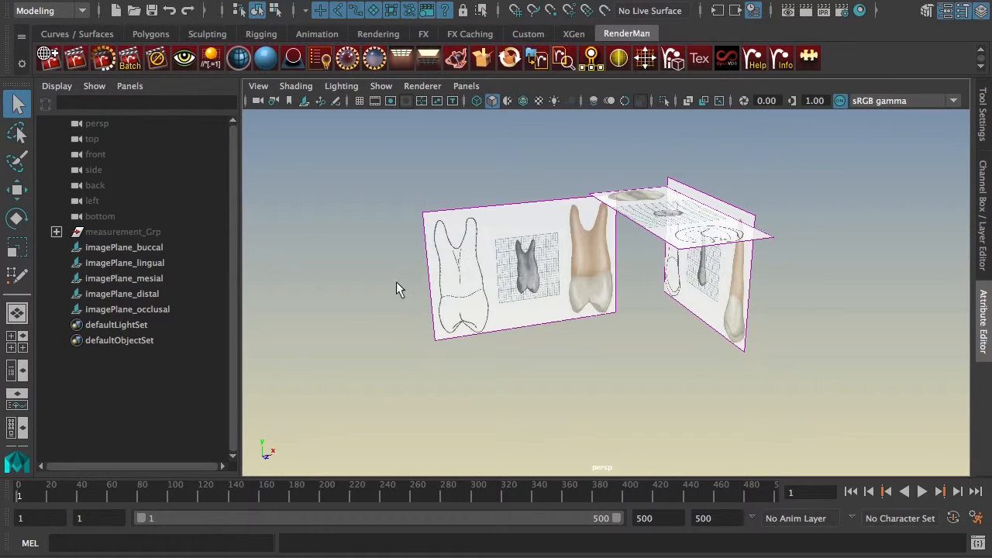
{"action": "left_click_drag", "start_coordinate": [633, 391], "coordinate": [640, 372], "text": "alt"}
Step: Select the lingual image plane and view its image file name in the attributes
{"action": "left_click", "coordinate": [722, 313]}
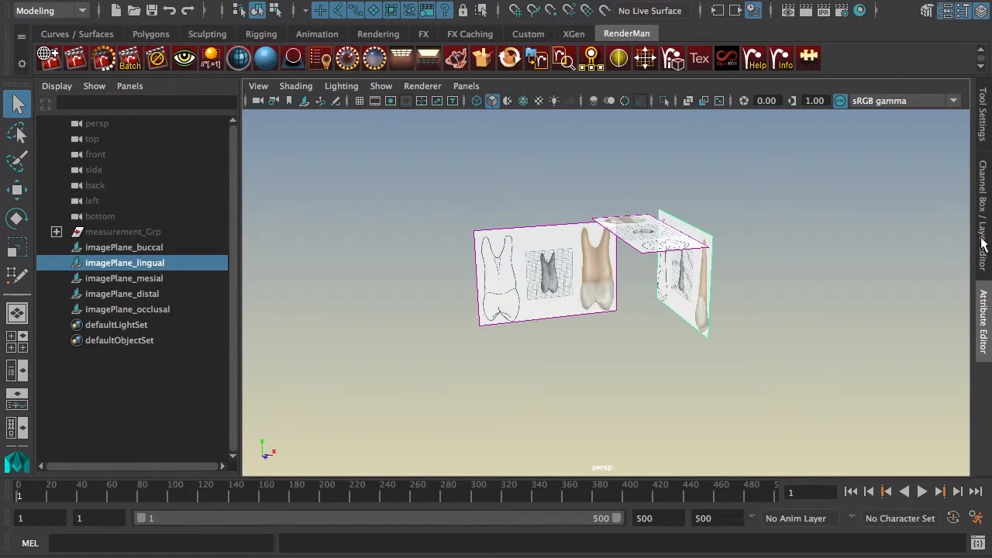
{"action": "left_click", "coordinate": [982, 305]}
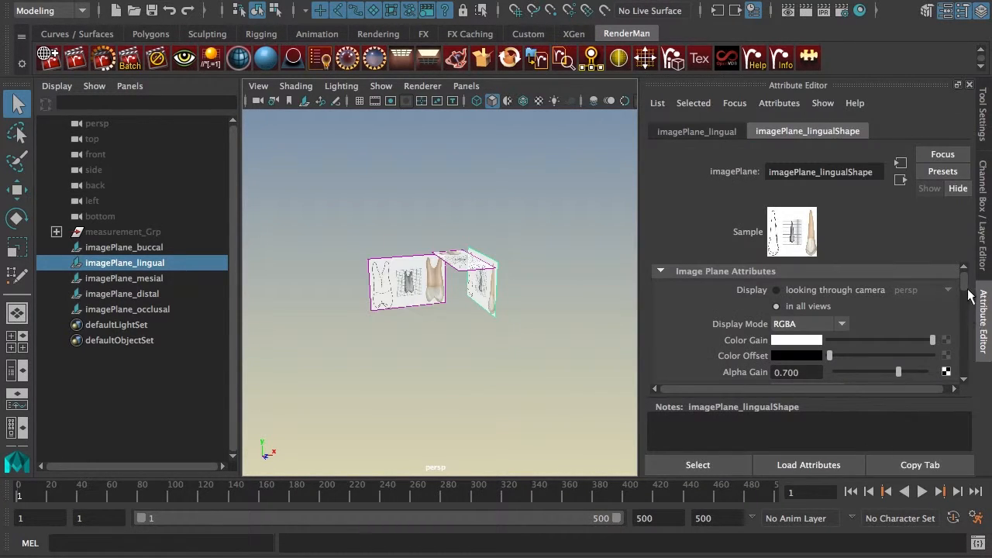
{"action": "scroll", "coordinate": [969, 296], "scroll_direction": "down", "scroll_amount": 5}
{"action": "left_click_drag", "start_coordinate": [829, 310], "coordinate": [684, 312]}
Step: Examine the lingual tooth image and its placement beside the mesial plane, and clear the selection
{"action": "left_click_drag", "start_coordinate": [484, 340], "coordinate": [535, 332], "text": "alt"}
{"action": "right_click_drag", "start_coordinate": [446, 334], "coordinate": [517, 335], "text": "alt"}
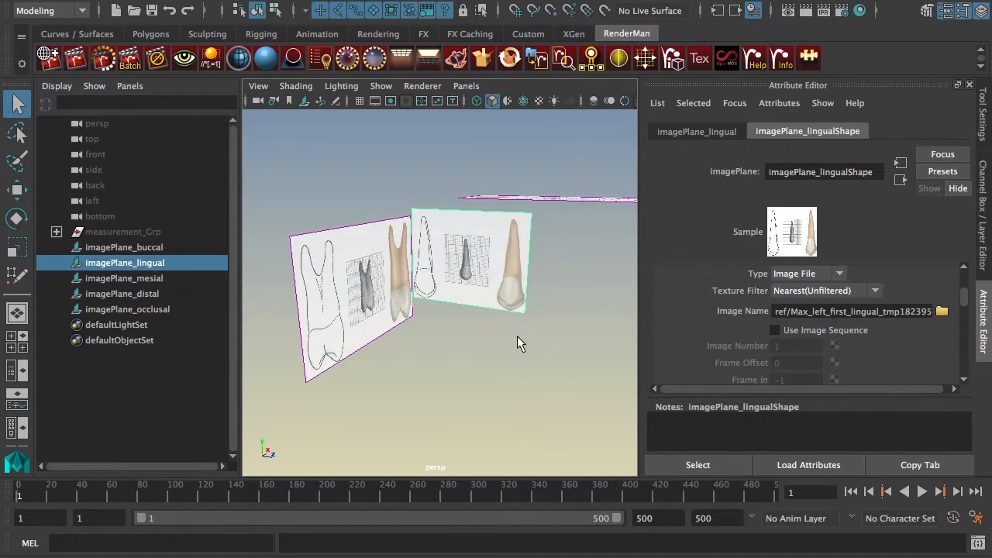
{"action": "left_click_drag", "start_coordinate": [517, 336], "coordinate": [544, 322], "text": "alt"}
{"action": "right_click_drag", "start_coordinate": [461, 292], "coordinate": [512, 319], "text": "alt"}
{"action": "left_click_drag", "start_coordinate": [512, 319], "coordinate": [518, 297], "text": "alt"}
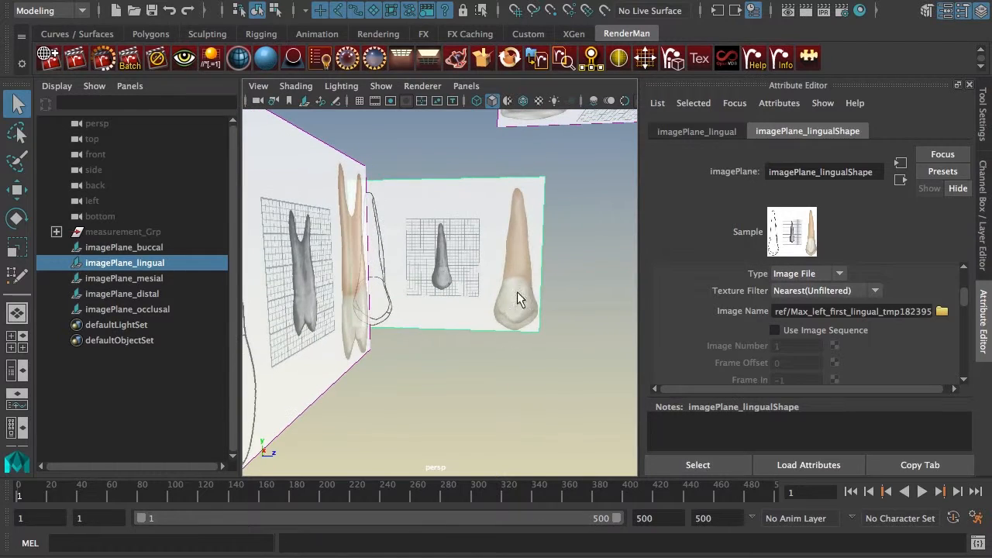
{"action": "right_click_drag", "start_coordinate": [519, 316], "coordinate": [504, 334], "text": "alt"}
{"action": "left_click_drag", "start_coordinate": [504, 335], "coordinate": [521, 347], "text": "alt"}
{"action": "right_click_drag", "start_coordinate": [522, 347], "coordinate": [328, 380], "text": "alt"}
{"action": "left_click_drag", "start_coordinate": [328, 380], "coordinate": [303, 282], "text": "alt"}
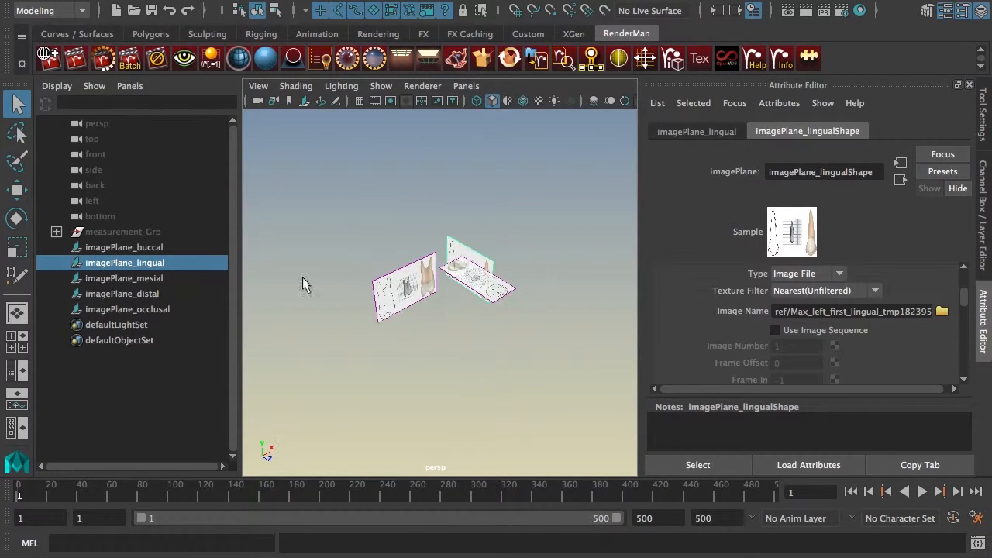
{"action": "left_click_drag", "start_coordinate": [438, 426], "coordinate": [385, 379], "text": "alt"}
{"action": "left_click", "coordinate": [385, 380]}
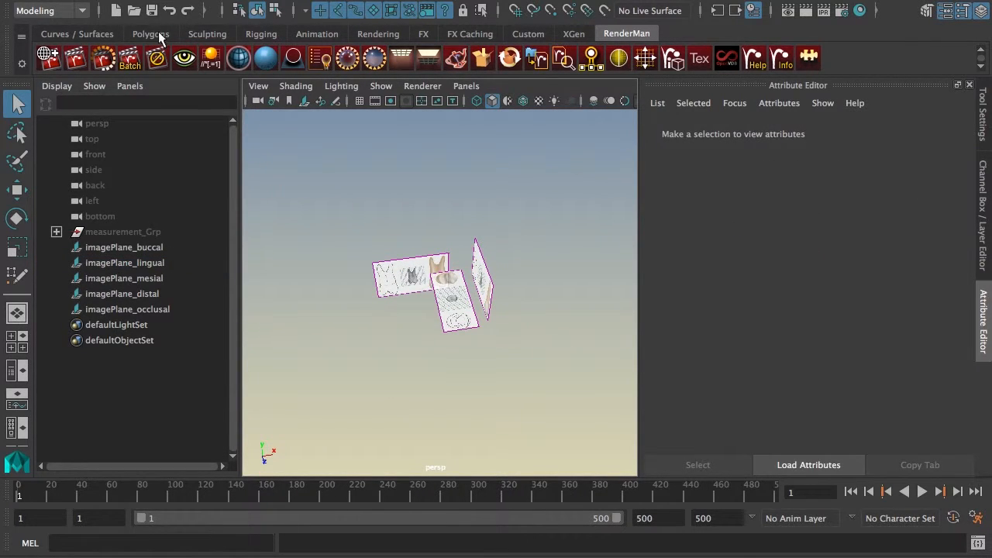
Step: Draw the outer side of a U-shaped dental arch with the CV Curve tool, starting behind the image planes and sweeping round the front
{"action": "left_click", "coordinate": [163, 0]}
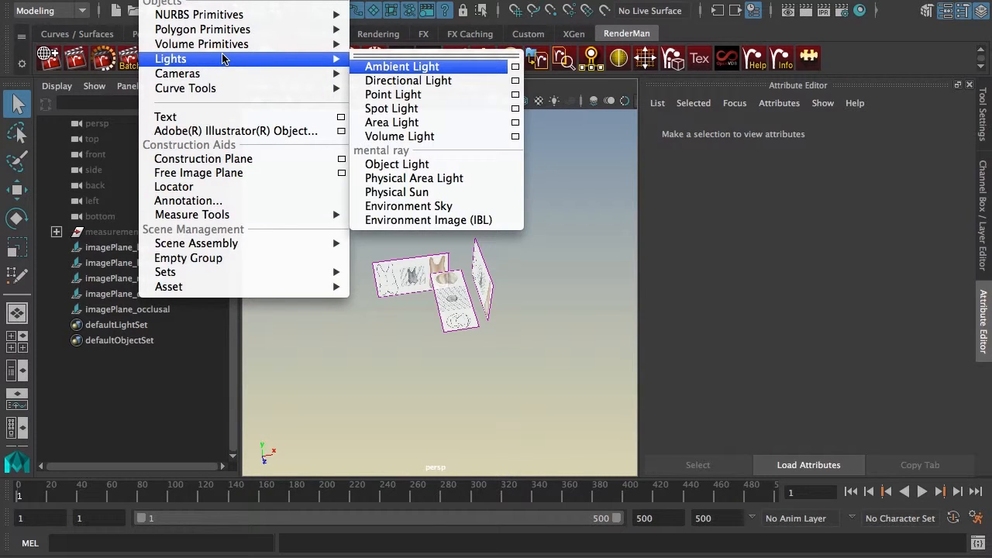
{"action": "mouse_move", "coordinate": [222, 87]}
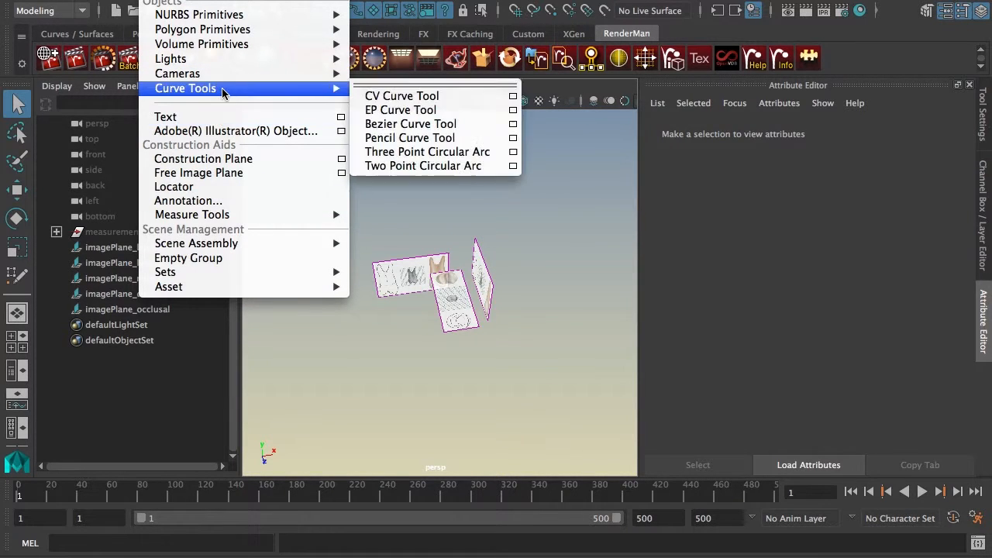
{"action": "left_click", "coordinate": [403, 98]}
{"action": "left_click_drag", "start_coordinate": [557, 446], "coordinate": [496, 453], "text": "alt"}
{"action": "right_click_drag", "start_coordinate": [495, 453], "coordinate": [476, 333], "text": "alt"}
{"action": "left_click", "coordinate": [446, 204]}
{"action": "left_click", "coordinate": [480, 209]}
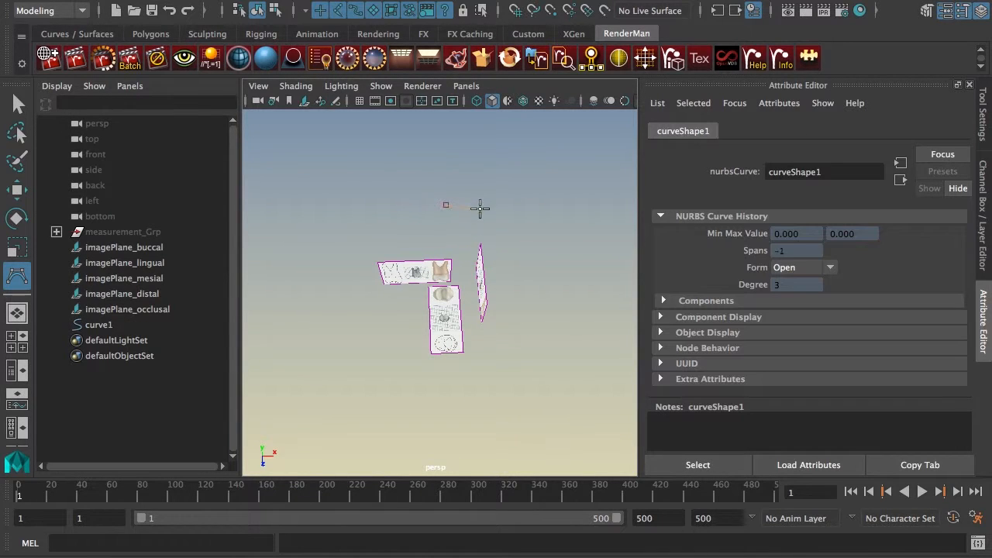
{"action": "left_click", "coordinate": [494, 272]}
{"action": "left_click", "coordinate": [502, 310]}
{"action": "left_click", "coordinate": [497, 352]}
{"action": "left_click", "coordinate": [497, 386]}
{"action": "right_click_drag", "start_coordinate": [522, 426], "coordinate": [485, 357], "text": "alt"}
{"action": "left_click", "coordinate": [482, 359]}
{"action": "left_click", "coordinate": [433, 373]}
{"action": "left_click", "coordinate": [381, 373]}
{"action": "left_click", "coordinate": [333, 358]}
{"action": "left_click", "coordinate": [306, 306]}
{"action": "left_click", "coordinate": [308, 230]}
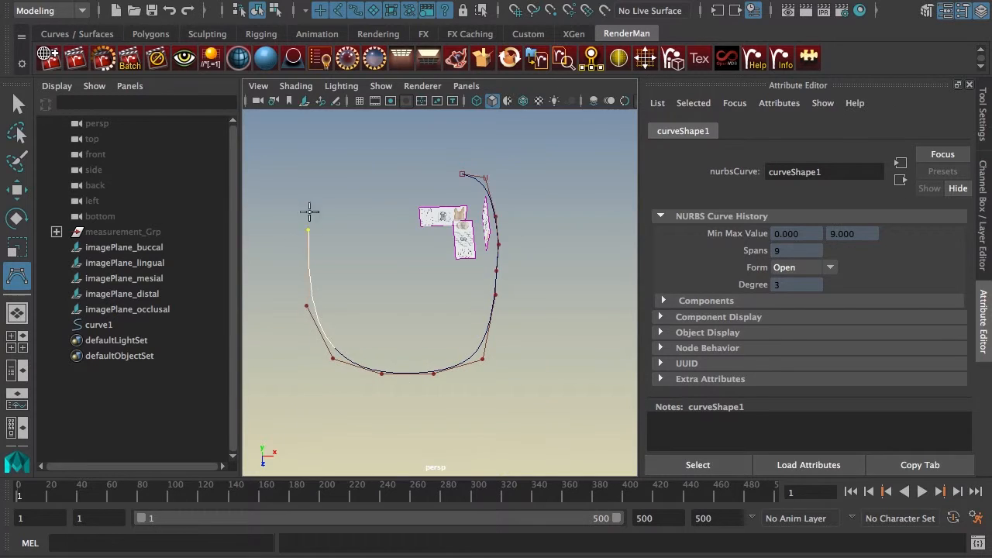
{"action": "left_click", "coordinate": [313, 185]}
Step: Continue the curve round the arch's far end and back along the inner side to its starting point, and finish it
{"action": "left_click", "coordinate": [331, 161]}
{"action": "left_click", "coordinate": [350, 172]}
{"action": "left_click", "coordinate": [347, 224]}
{"action": "left_click", "coordinate": [347, 277]}
{"action": "left_click", "coordinate": [356, 303]}
{"action": "left_click", "coordinate": [384, 341]}
{"action": "left_click", "coordinate": [414, 339]}
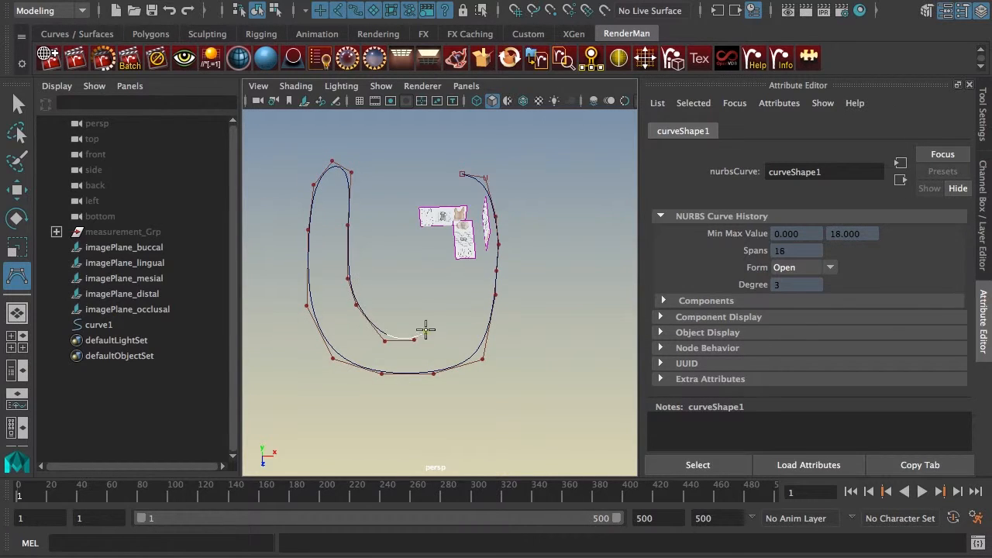
{"action": "left_click", "coordinate": [430, 320]}
{"action": "left_click", "coordinate": [429, 311]}
{"action": "left_click", "coordinate": [431, 262]}
{"action": "left_click", "coordinate": [431, 232]}
{"action": "left_click", "coordinate": [429, 213]}
{"action": "left_click", "coordinate": [444, 184]}
{"action": "left_click", "coordinate": [462, 175]}
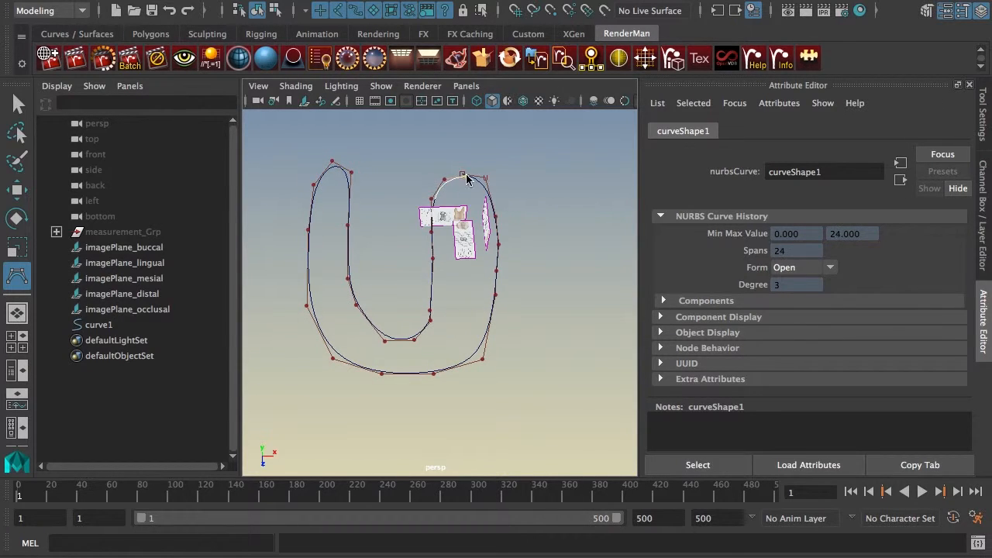
{"action": "left_click_drag", "start_coordinate": [476, 251], "coordinate": [488, 355], "text": "alt"}
{"action": "key", "text": "q"}
Step: Examine the lingual and buccal image planes in relation to the inner and outer sides of the arch curve
{"action": "left_click_drag", "start_coordinate": [455, 294], "coordinate": [477, 298], "text": "alt"}
{"action": "left_click_drag", "start_coordinate": [367, 321], "coordinate": [311, 315], "text": "alt"}
{"action": "left_click_drag", "start_coordinate": [402, 347], "coordinate": [489, 193], "text": "alt"}
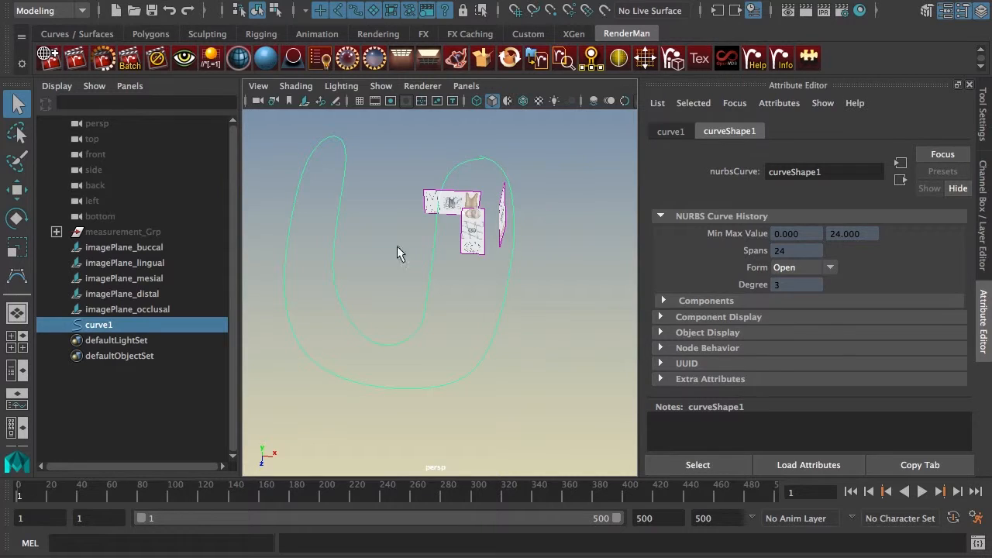
{"action": "left_click_drag", "start_coordinate": [361, 271], "coordinate": [425, 318], "text": "alt"}
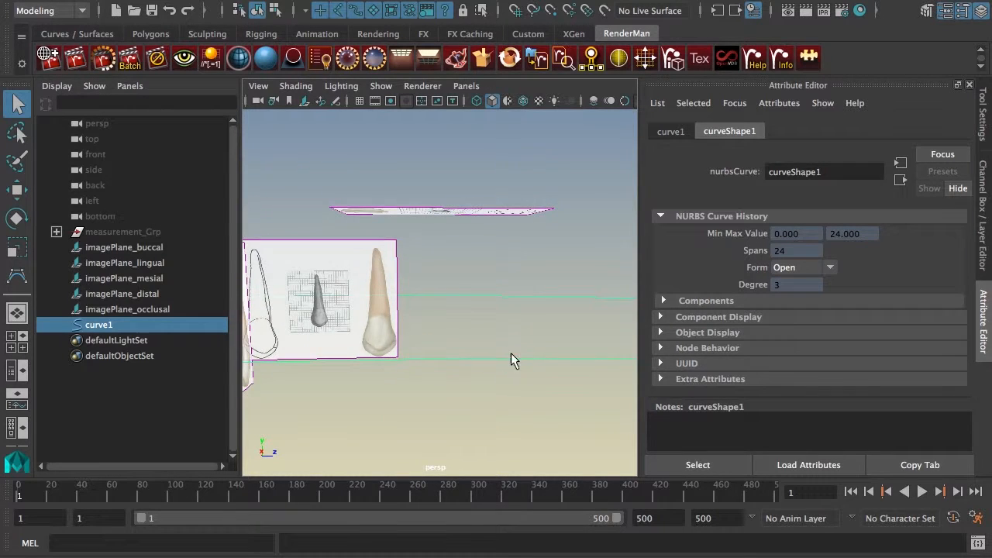
{"action": "left_click_drag", "start_coordinate": [511, 359], "coordinate": [492, 325], "text": "alt"}
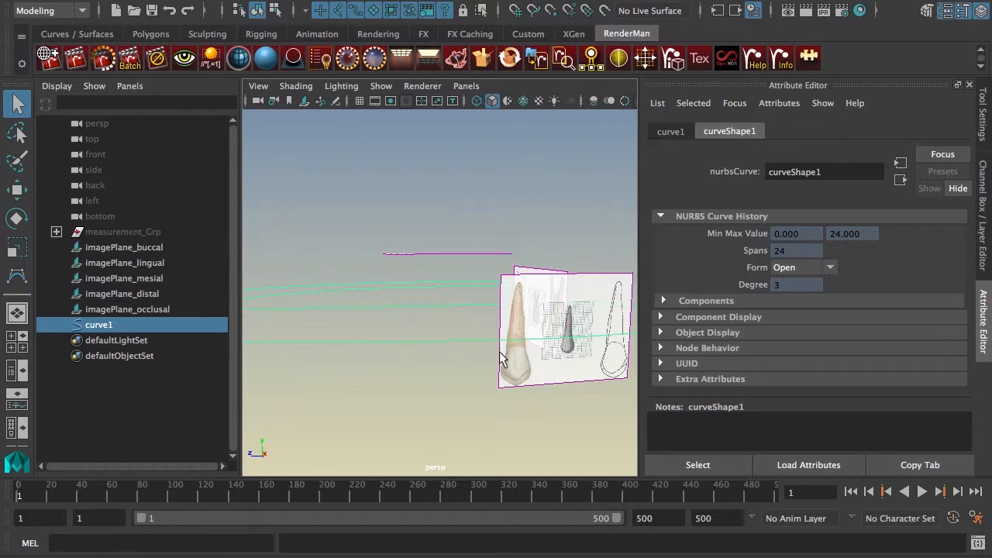
{"action": "left_click_drag", "start_coordinate": [501, 353], "coordinate": [466, 336], "text": "alt"}
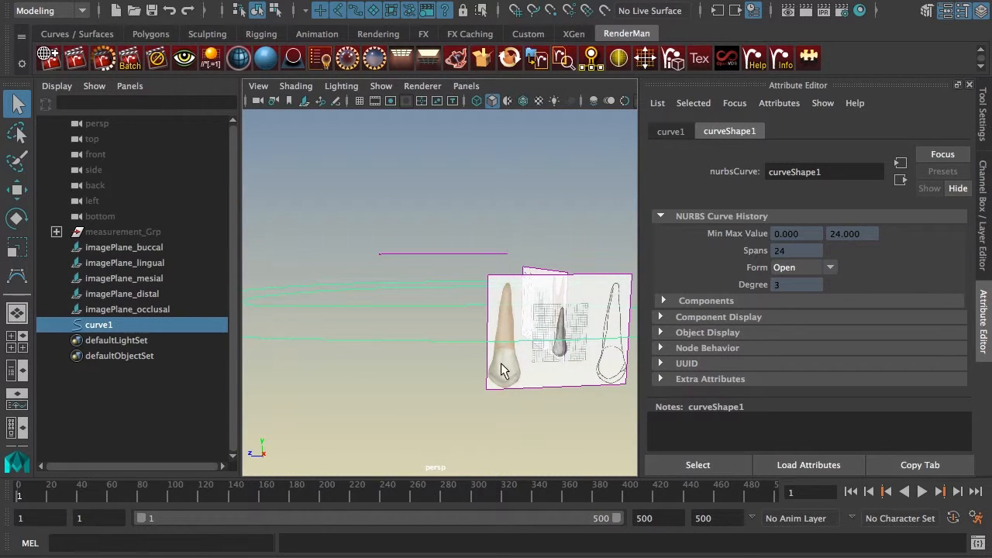
{"action": "left_click_drag", "start_coordinate": [500, 371], "coordinate": [347, 359], "text": "alt"}
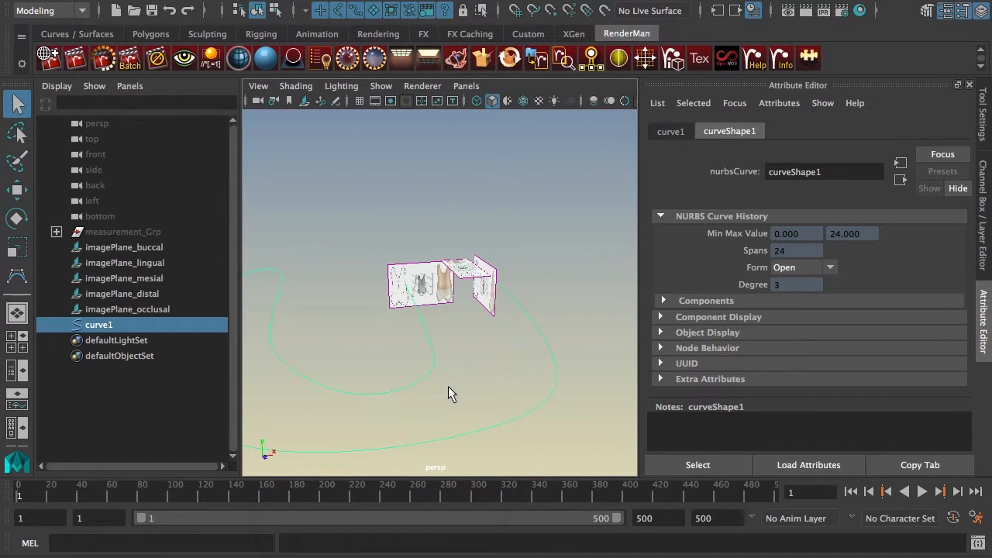
Step: Examine how the mesial image plane sits across the dental arch curve, and clear the selection
{"action": "left_click_drag", "start_coordinate": [441, 381], "coordinate": [404, 356], "text": "alt"}
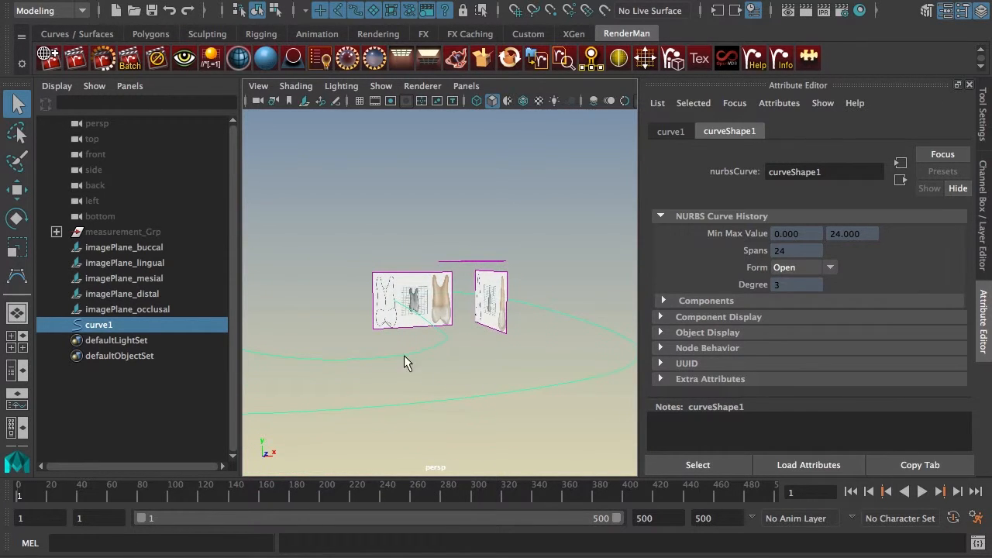
{"action": "left_click_drag", "start_coordinate": [457, 381], "coordinate": [426, 397], "text": "alt"}
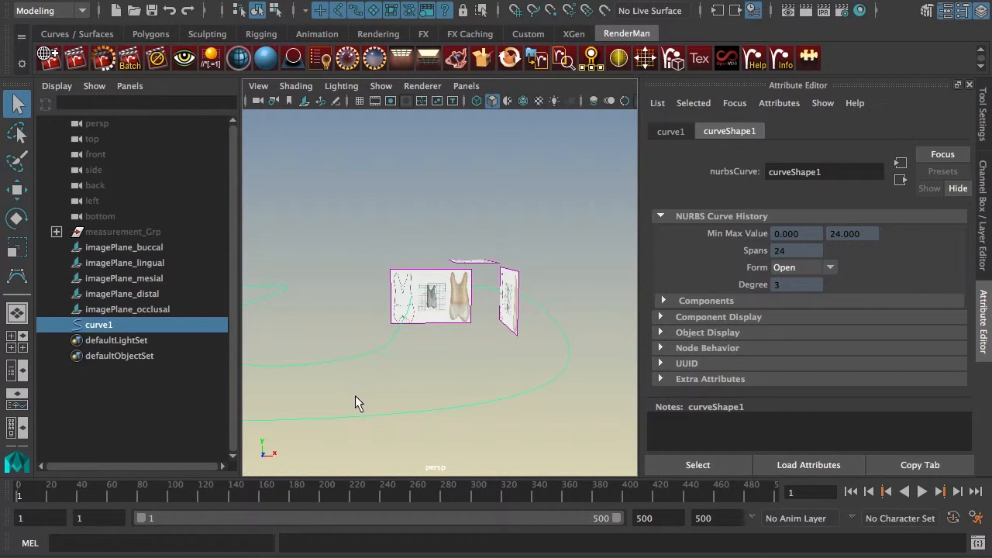
{"action": "left_click_drag", "start_coordinate": [366, 390], "coordinate": [388, 391], "text": "alt"}
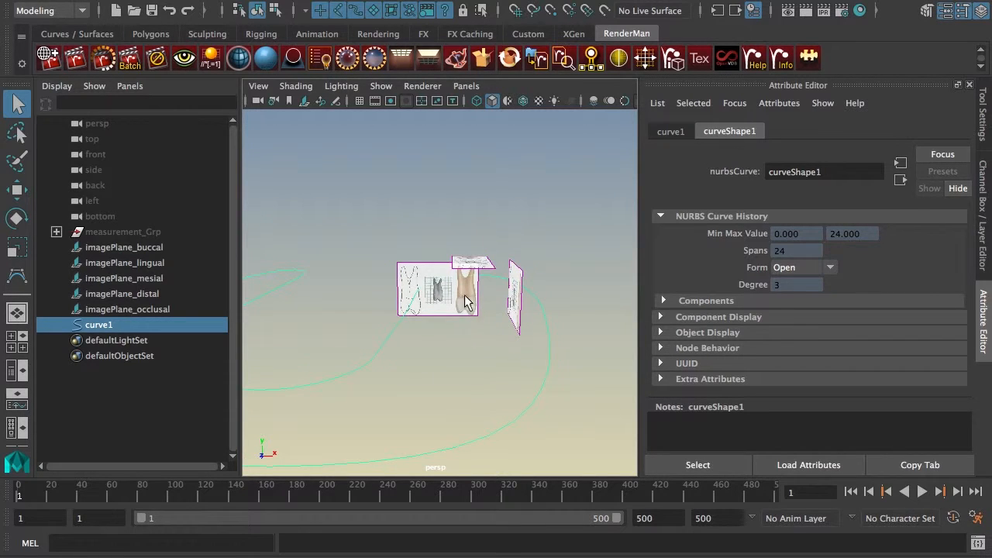
{"action": "left_click_drag", "start_coordinate": [465, 303], "coordinate": [487, 329], "text": "alt"}
{"action": "right_click_drag", "start_coordinate": [512, 376], "coordinate": [446, 386], "text": "alt"}
{"action": "left_click_drag", "start_coordinate": [445, 385], "coordinate": [413, 386], "text": "alt"}
{"action": "left_click", "coordinate": [406, 349]}
{"action": "left_click_drag", "start_coordinate": [371, 349], "coordinate": [463, 353], "text": "alt"}
{"action": "right_click_drag", "start_coordinate": [421, 366], "coordinate": [473, 392], "text": "alt"}
{"action": "left_click_drag", "start_coordinate": [473, 392], "coordinate": [473, 333], "text": "alt"}
{"action": "left_click", "coordinate": [430, 345]}
{"action": "right_click_drag", "start_coordinate": [472, 333], "coordinate": [545, 356], "text": "alt"}
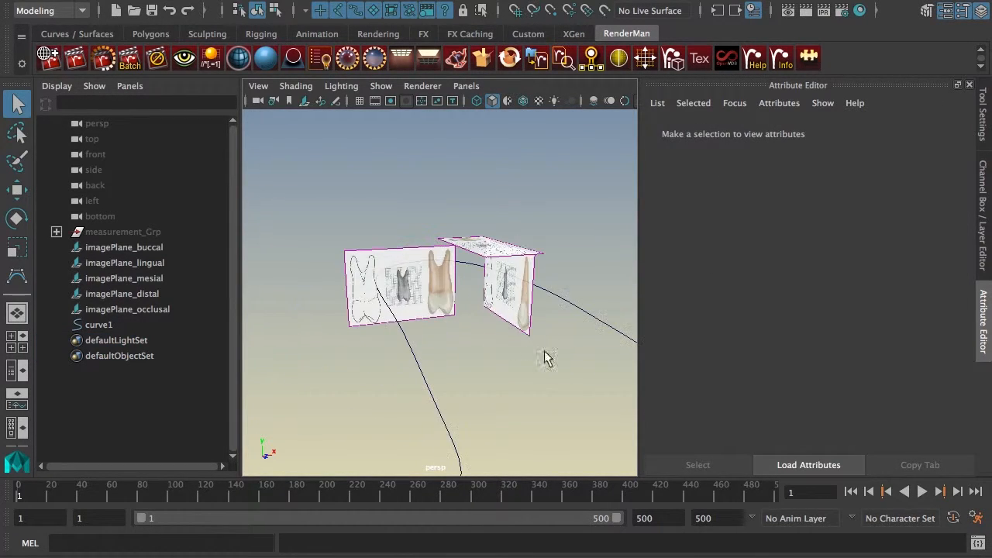
Step: Select the mesial image plane, followed by the lingual image plane, to identify each one
{"action": "left_click", "coordinate": [447, 311]}
{"action": "left_click_drag", "start_coordinate": [505, 377], "coordinate": [478, 369], "text": "alt"}
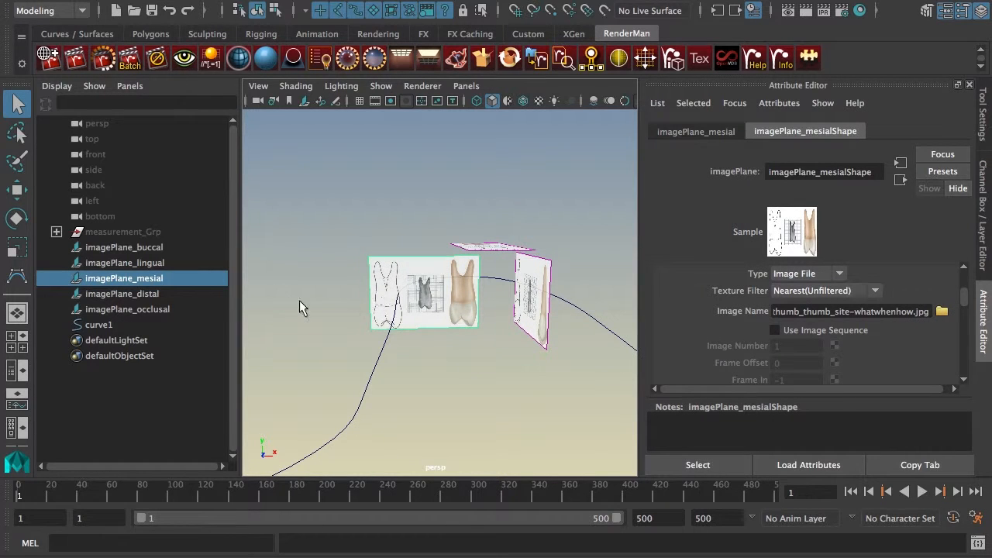
{"action": "left_click", "coordinate": [545, 335]}
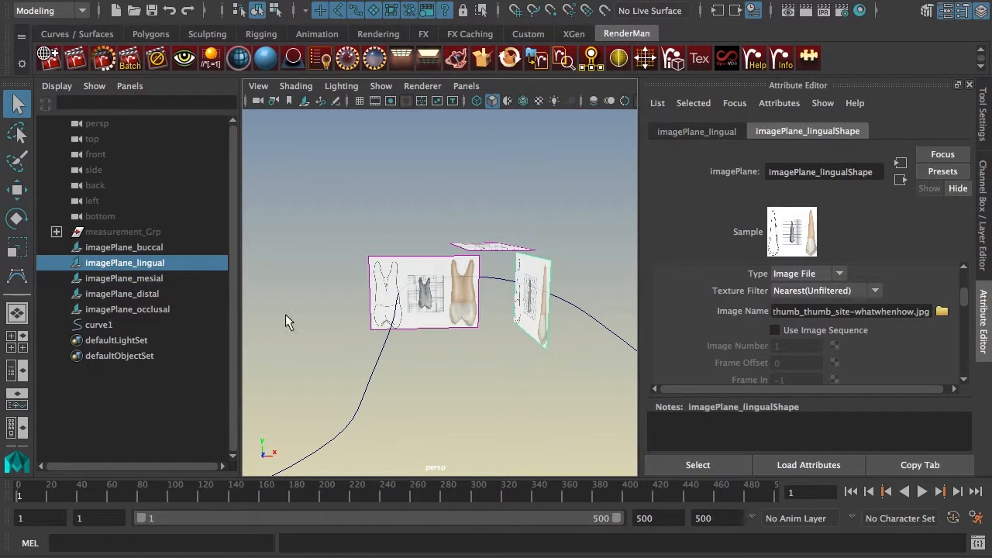
Step: Examine the occlusal tooth image from below and compare its orientation with the arch curve and other planes
{"action": "left_click_drag", "start_coordinate": [502, 333], "coordinate": [517, 386], "text": "alt"}
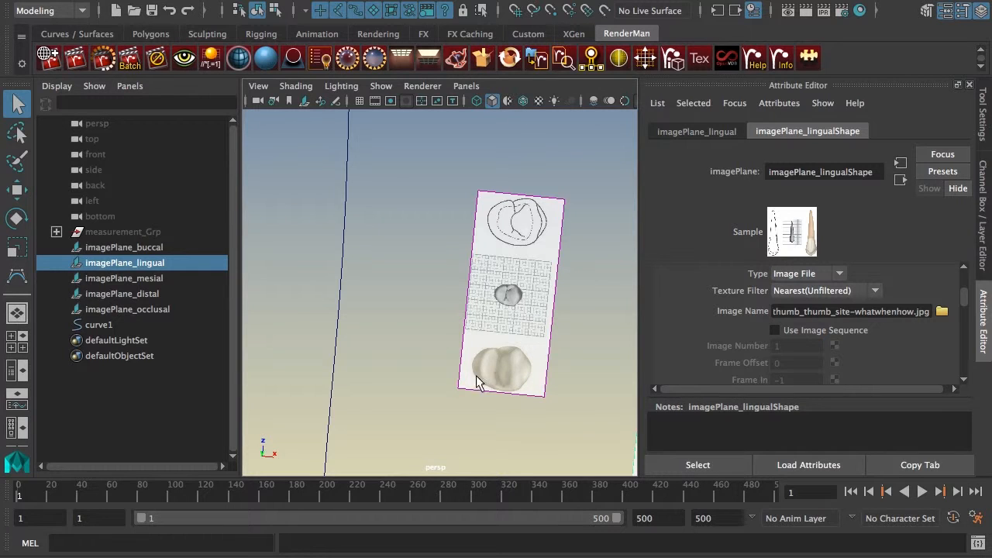
{"action": "left_click_drag", "start_coordinate": [476, 379], "coordinate": [538, 379], "text": "alt"}
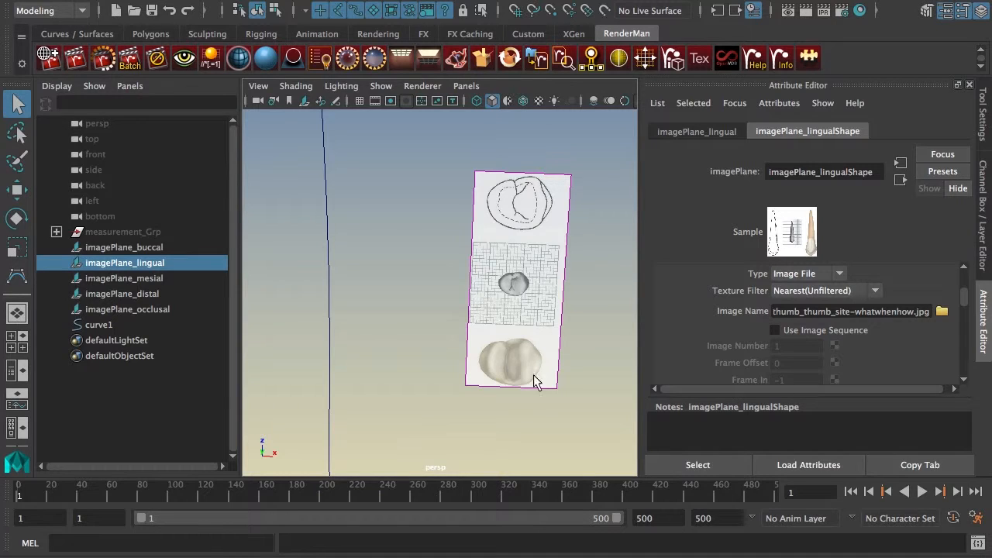
{"action": "left_click_drag", "start_coordinate": [533, 382], "coordinate": [381, 313], "text": "alt"}
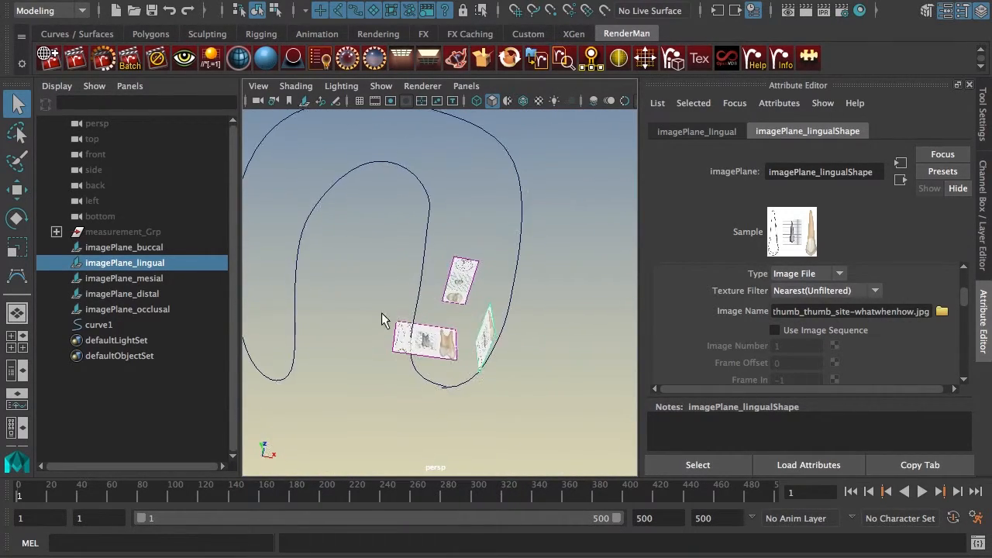
{"action": "scroll", "coordinate": [381, 312], "scroll_direction": "up", "scroll_amount": 3}
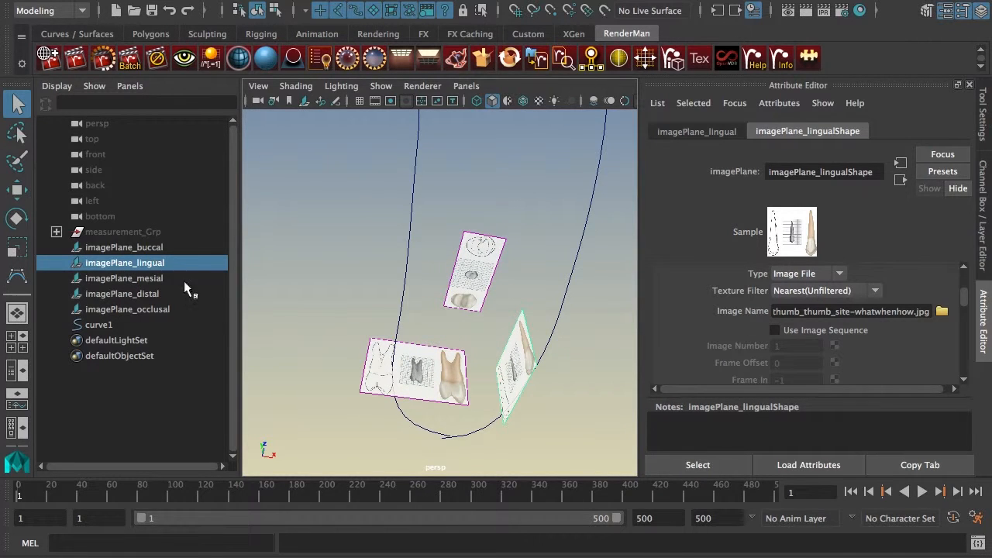
Step: Select the buccal, lingual, mesial and occlusal image planes in turn to identify them by name
{"action": "left_click", "coordinate": [150, 248]}
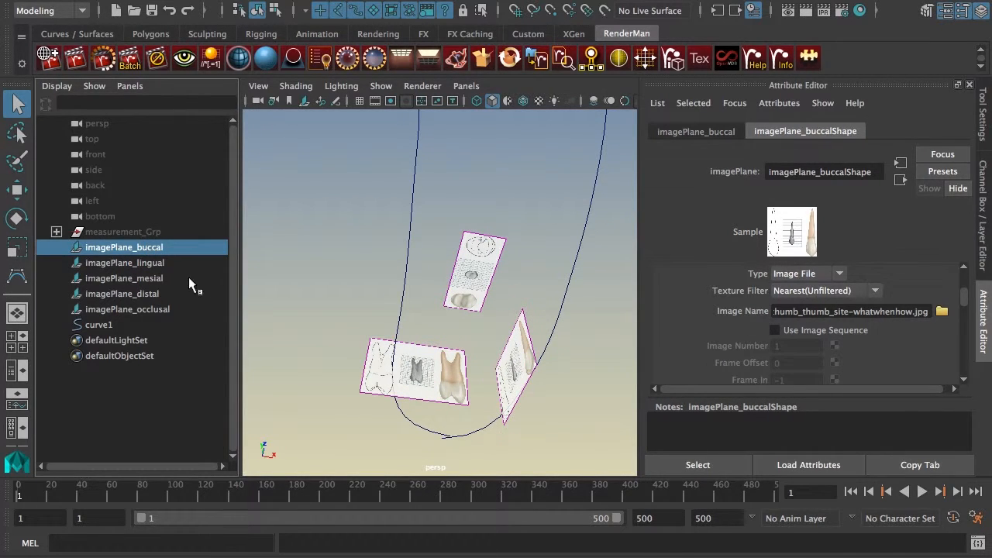
{"action": "left_click", "coordinate": [169, 263]}
{"action": "left_click", "coordinate": [162, 279]}
{"action": "left_click", "coordinate": [156, 310]}
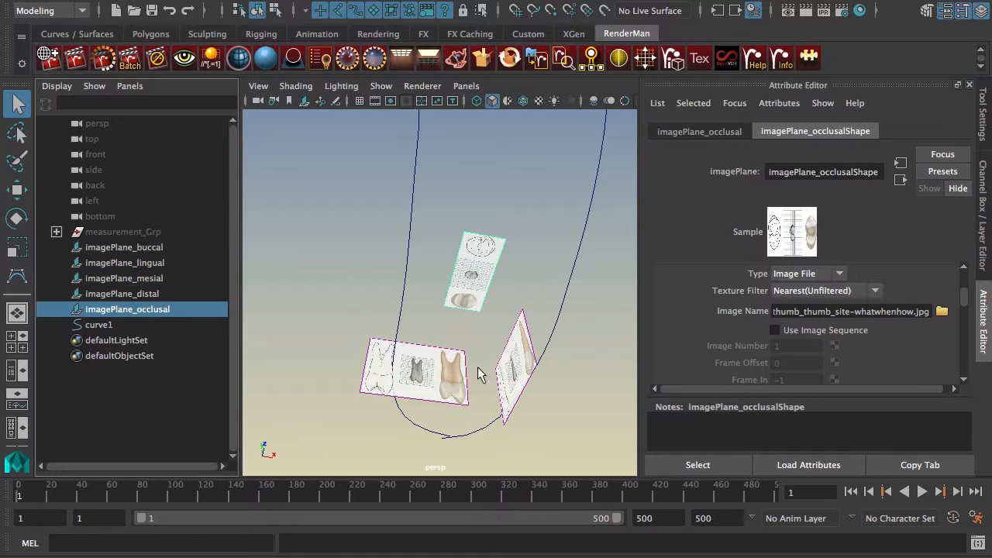
{"action": "left_click_drag", "start_coordinate": [442, 302], "coordinate": [482, 296], "text": "alt"}
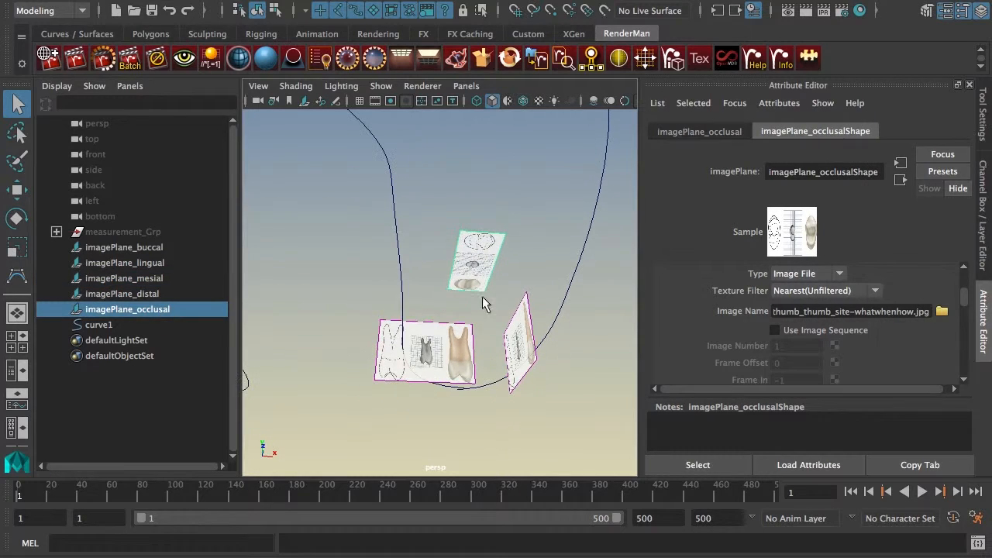
Step: Display the distal image plane in all views to examine its position, and restrict it to looking through the back camera again
{"action": "left_click", "coordinate": [145, 292]}
{"action": "left_click_drag", "start_coordinate": [552, 406], "coordinate": [597, 384], "text": "alt"}
{"action": "left_click_drag", "start_coordinate": [967, 298], "coordinate": [970, 285]}
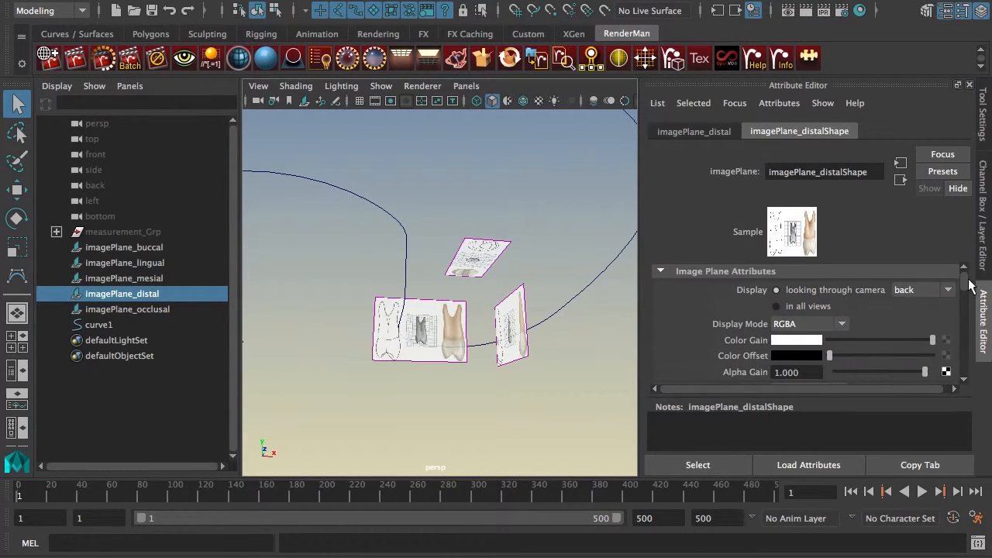
{"action": "left_click", "coordinate": [791, 309]}
{"action": "left_click_drag", "start_coordinate": [318, 312], "coordinate": [670, 313], "text": "alt"}
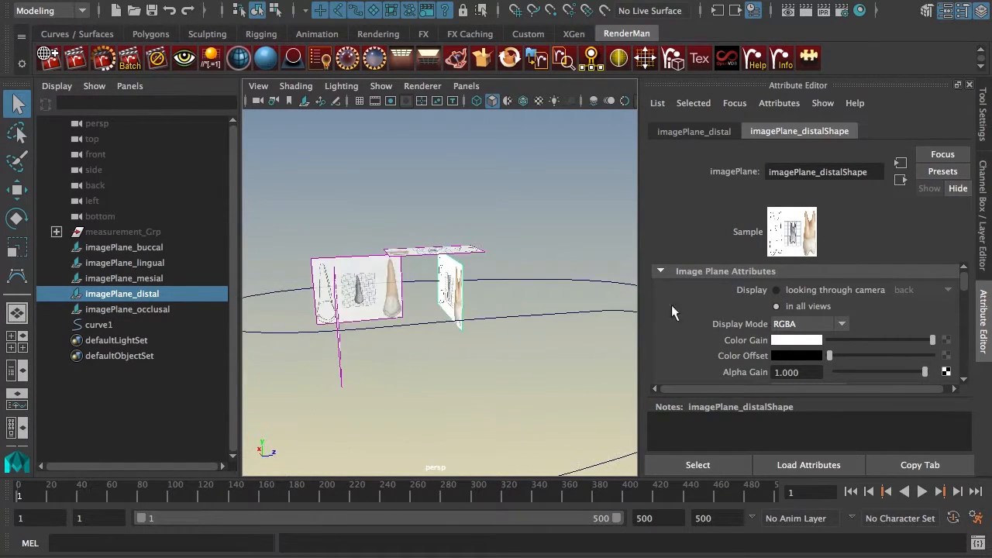
{"action": "left_click", "coordinate": [797, 291]}
{"action": "left_click_drag", "start_coordinate": [496, 322], "coordinate": [353, 329], "text": "alt"}
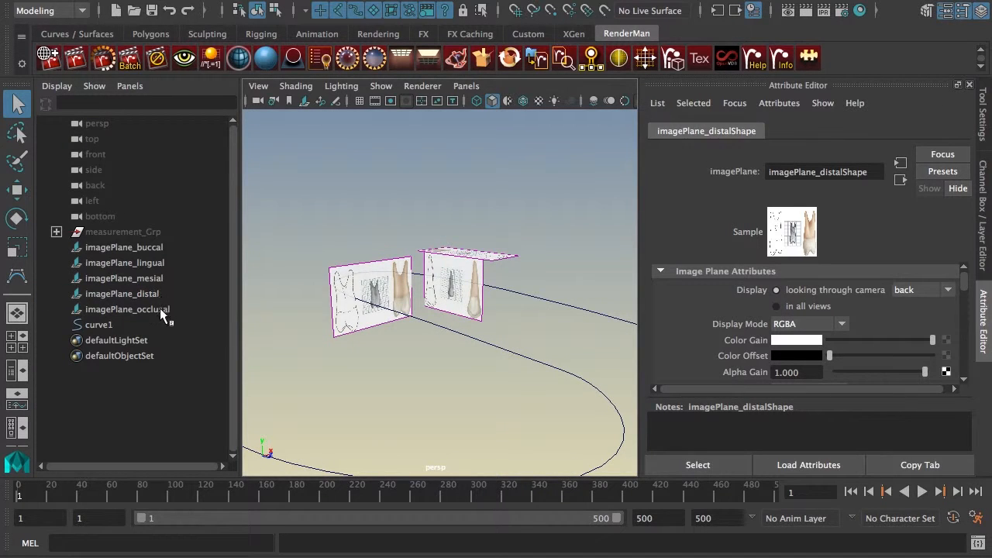
Step: Display the buccal image plane in all views and compare its tooth image with the neighbouring mesial image
{"action": "left_click", "coordinate": [152, 248]}
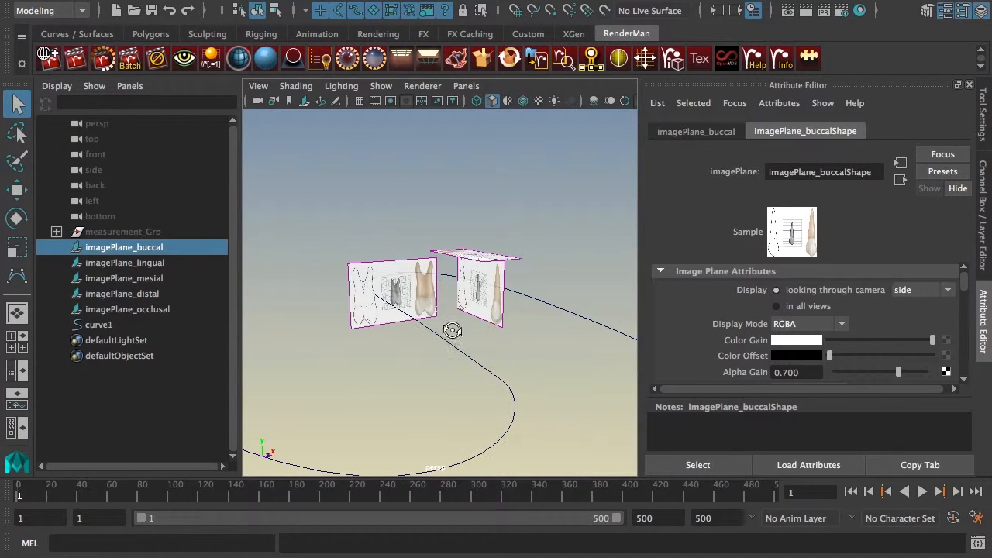
{"action": "left_click", "coordinate": [816, 304]}
{"action": "left_click_drag", "start_coordinate": [437, 372], "coordinate": [527, 390], "text": "alt"}
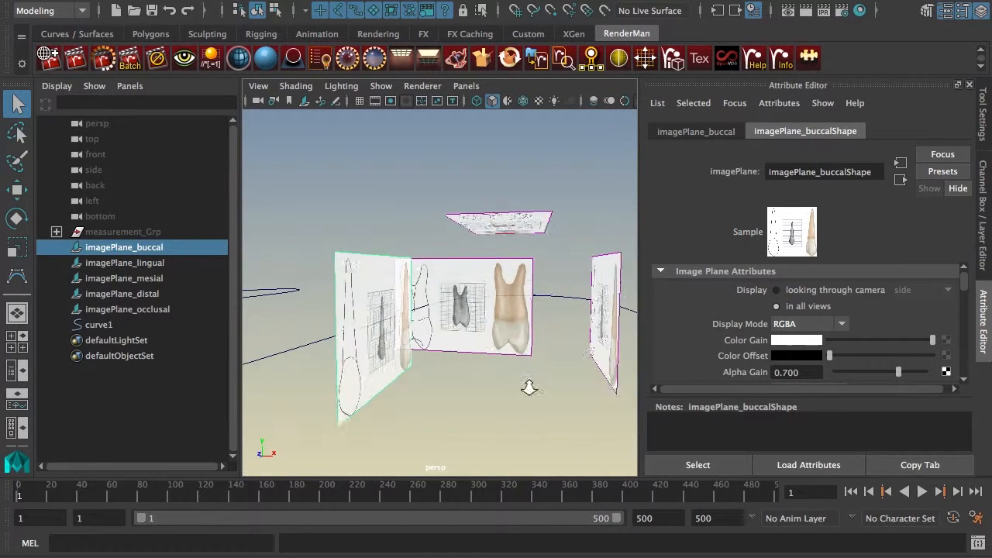
{"action": "scroll", "coordinate": [518, 347], "scroll_direction": "up", "scroll_amount": 2}
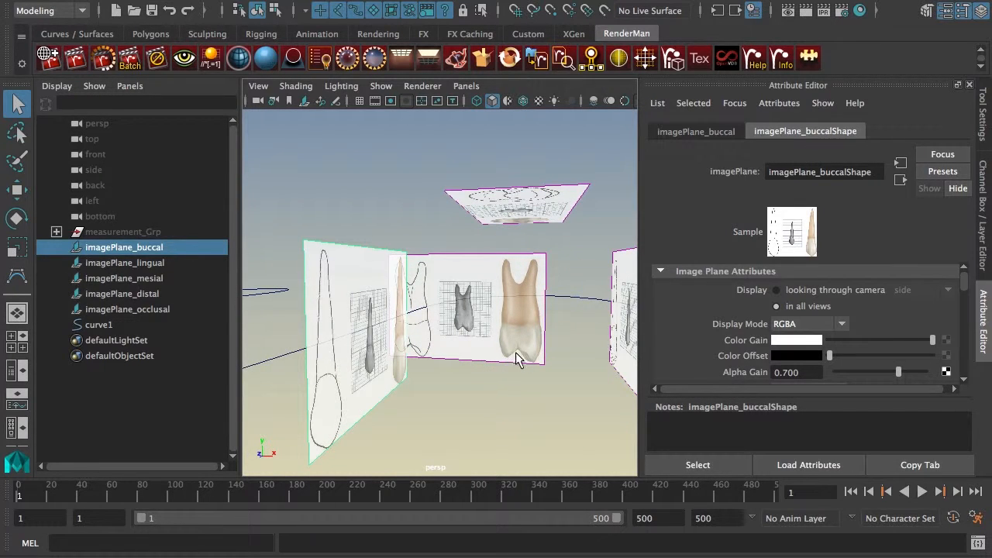
{"action": "left_click_drag", "start_coordinate": [533, 371], "coordinate": [418, 376], "text": "alt"}
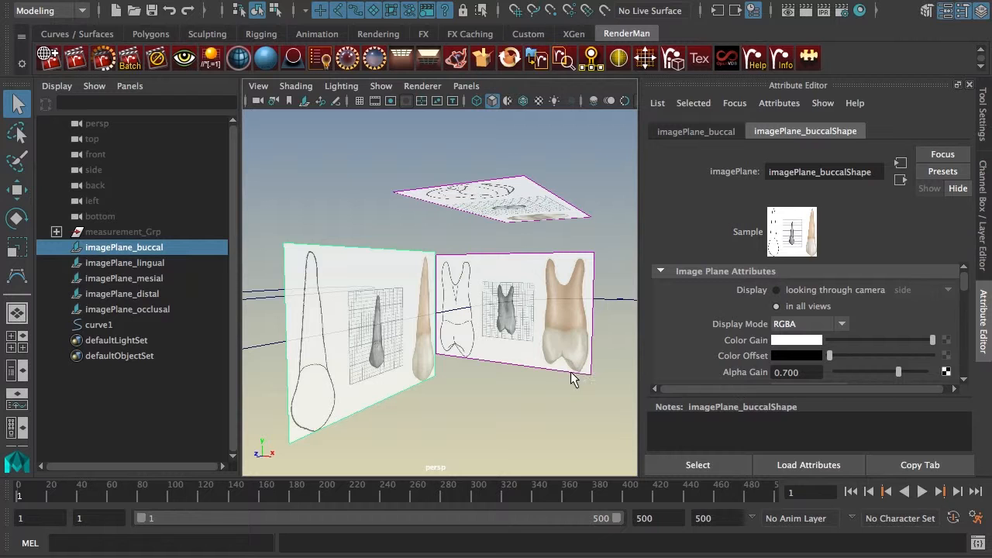
Step: Examine the occlusal tooth image up close from below and relate its sides to the mesial, buccal and lingual image planes
{"action": "left_click_drag", "start_coordinate": [587, 377], "coordinate": [520, 265], "text": "alt"}
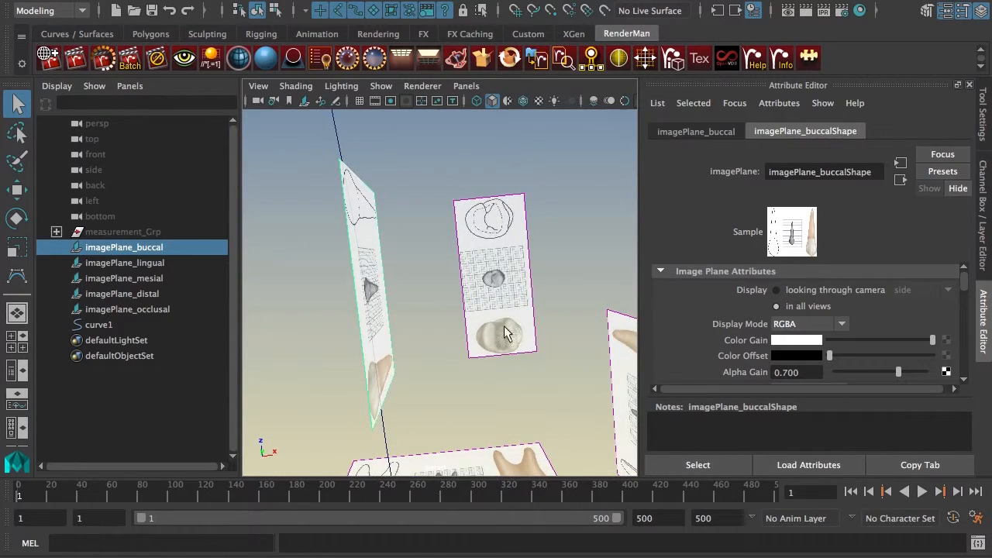
{"action": "right_click_drag", "start_coordinate": [482, 362], "coordinate": [559, 394], "text": "alt"}
{"action": "left_click_drag", "start_coordinate": [559, 394], "coordinate": [570, 388], "text": "alt"}
{"action": "right_click_drag", "start_coordinate": [504, 357], "coordinate": [575, 409], "text": "alt"}
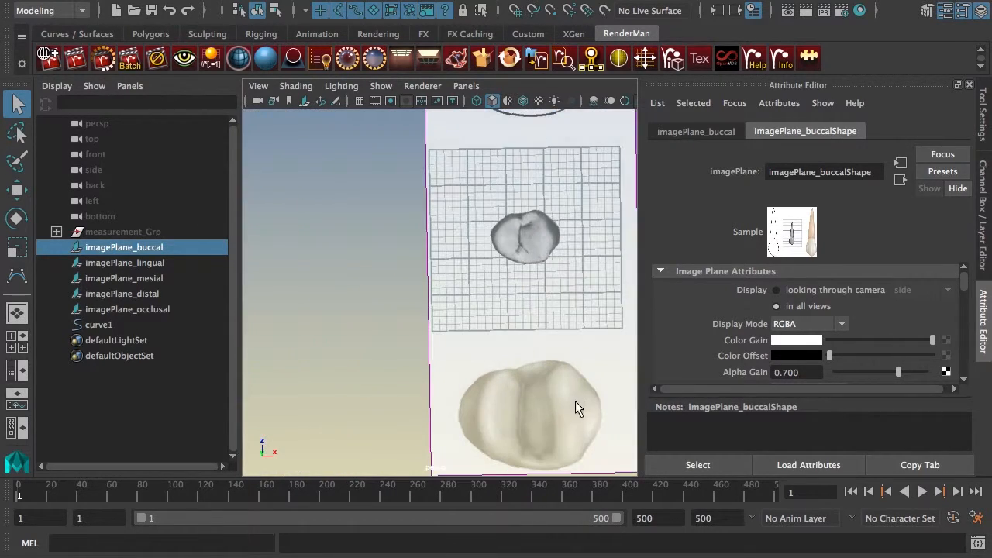
{"action": "left_click_drag", "start_coordinate": [452, 386], "coordinate": [492, 348], "text": "alt"}
{"action": "left_click_drag", "start_coordinate": [484, 416], "coordinate": [532, 347], "text": "alt"}
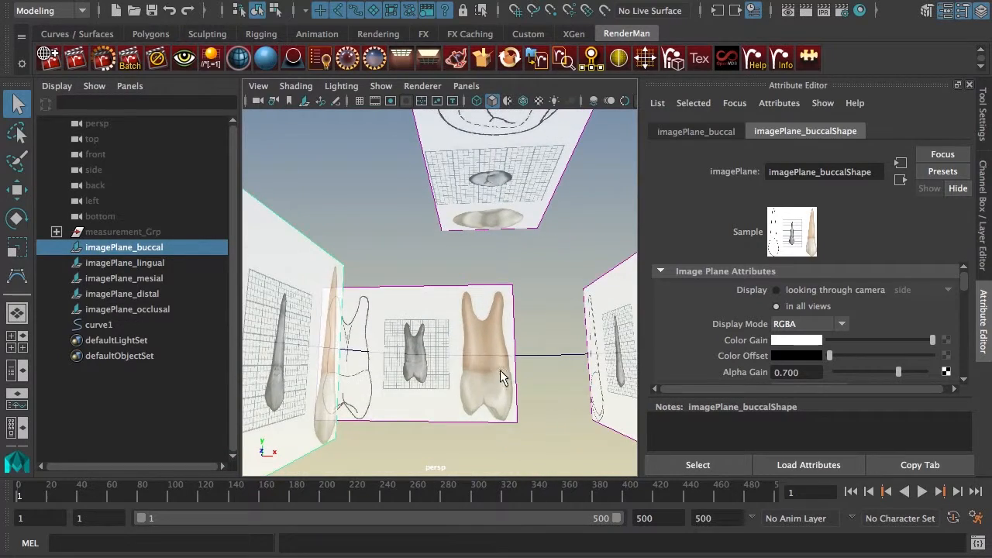
{"action": "scroll", "coordinate": [462, 341], "scroll_direction": "down", "scroll_amount": 3}
{"action": "mouse_move", "coordinate": [462, 341]}
{"action": "left_mouse_down", "text": "alt"}
{"action": "mouse_move", "coordinate": [338, 348]}
{"action": "mouse_move", "coordinate": [427, 410]}
{"action": "mouse_move", "coordinate": [454, 350]}
{"action": "left_mouse_up", "text": "alt"}
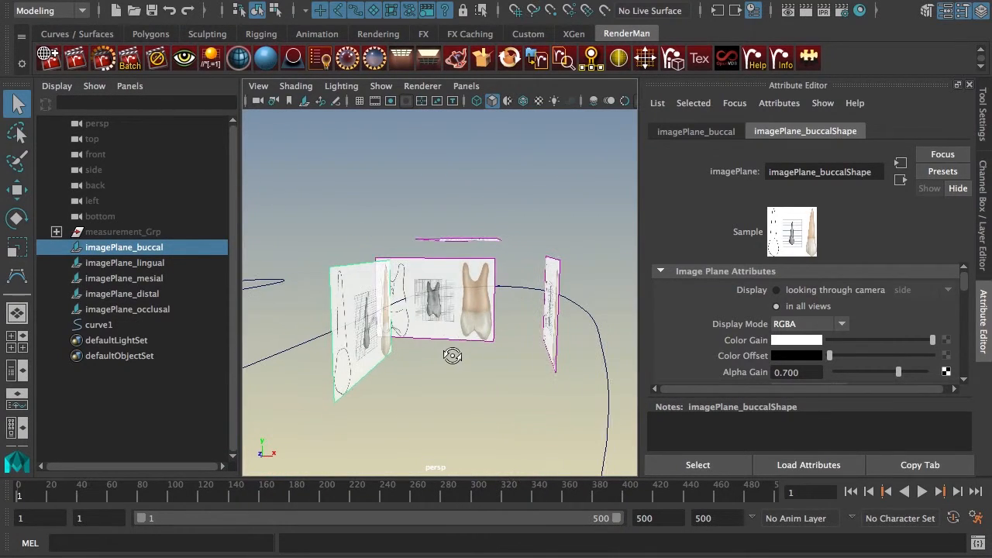
{"action": "left_click_drag", "start_coordinate": [482, 308], "coordinate": [434, 335], "text": "alt"}
{"action": "scroll", "coordinate": [431, 335], "scroll_direction": "up", "scroll_amount": 10}
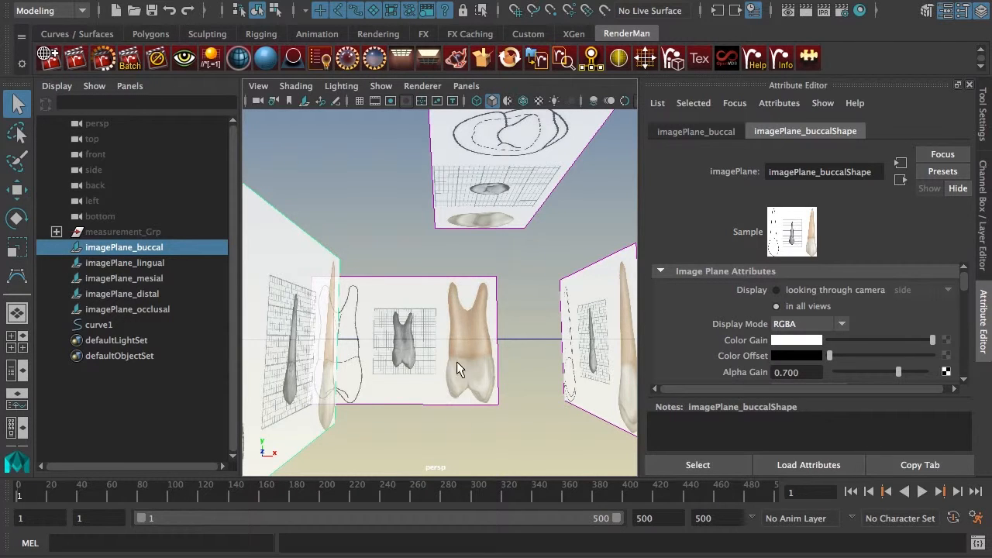
{"action": "scroll", "coordinate": [483, 301], "scroll_direction": "down", "scroll_amount": 10}
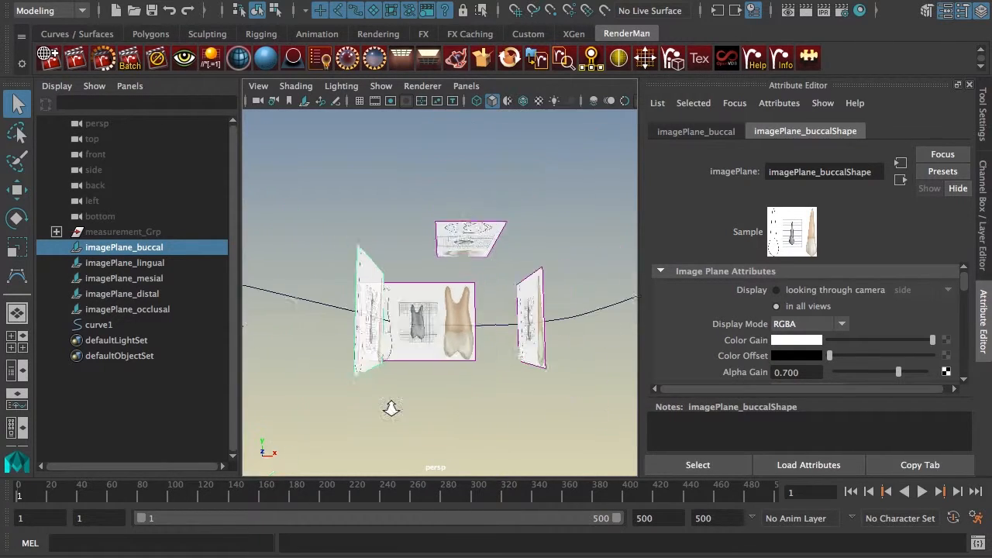
Step: Compare the occlusal image with the dental arch curve, and restrict the buccal image plane to looking through the side camera
{"action": "left_click_drag", "start_coordinate": [390, 405], "coordinate": [490, 361], "text": "alt"}
{"action": "scroll", "coordinate": [491, 317], "scroll_direction": "up", "scroll_amount": 5}
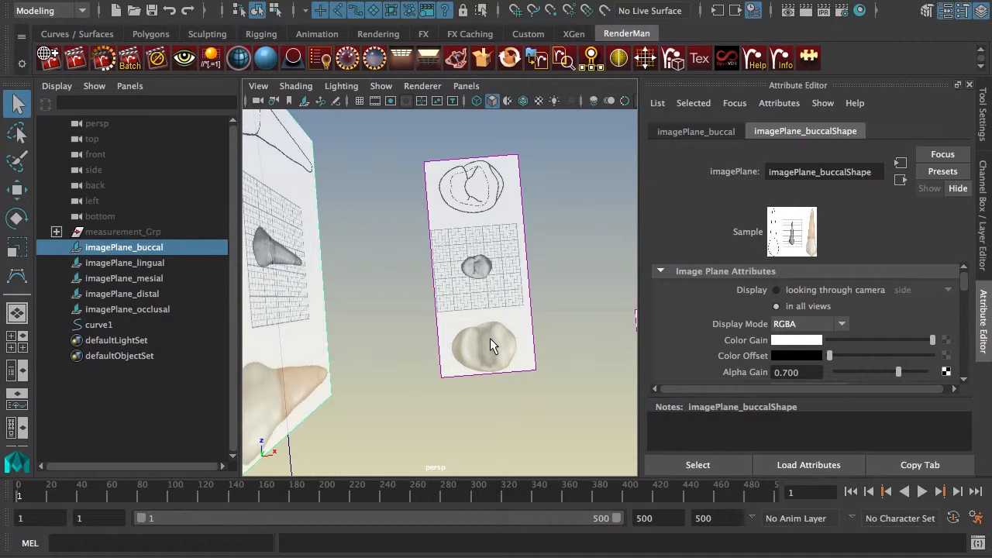
{"action": "scroll", "coordinate": [493, 356], "scroll_direction": "down", "scroll_amount": 6}
{"action": "left_click_drag", "start_coordinate": [489, 365], "coordinate": [451, 391], "text": "alt"}
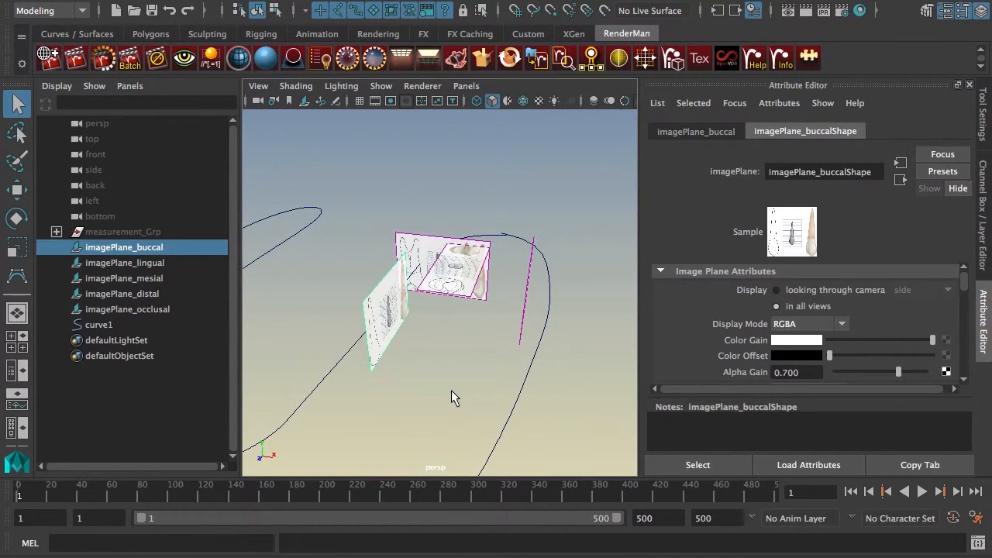
{"action": "left_click_drag", "start_coordinate": [511, 385], "coordinate": [443, 347], "text": "alt"}
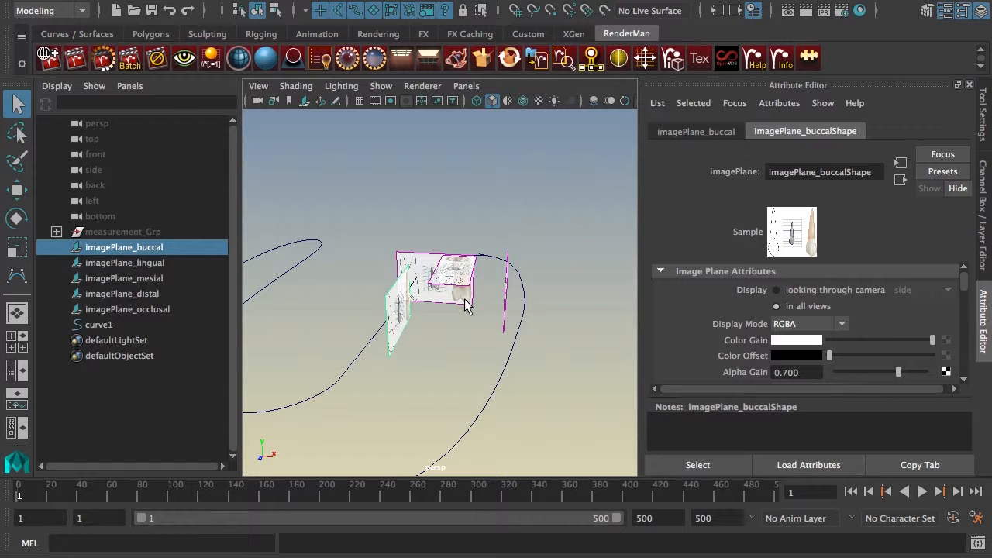
{"action": "left_click_drag", "start_coordinate": [464, 302], "coordinate": [509, 306], "text": "alt"}
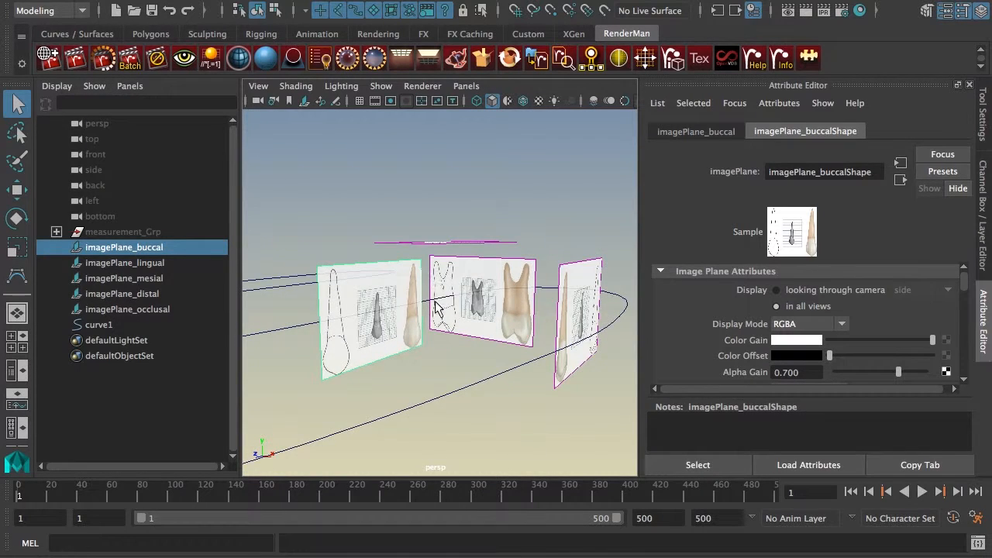
{"action": "left_click_drag", "start_coordinate": [439, 310], "coordinate": [412, 290], "text": "alt"}
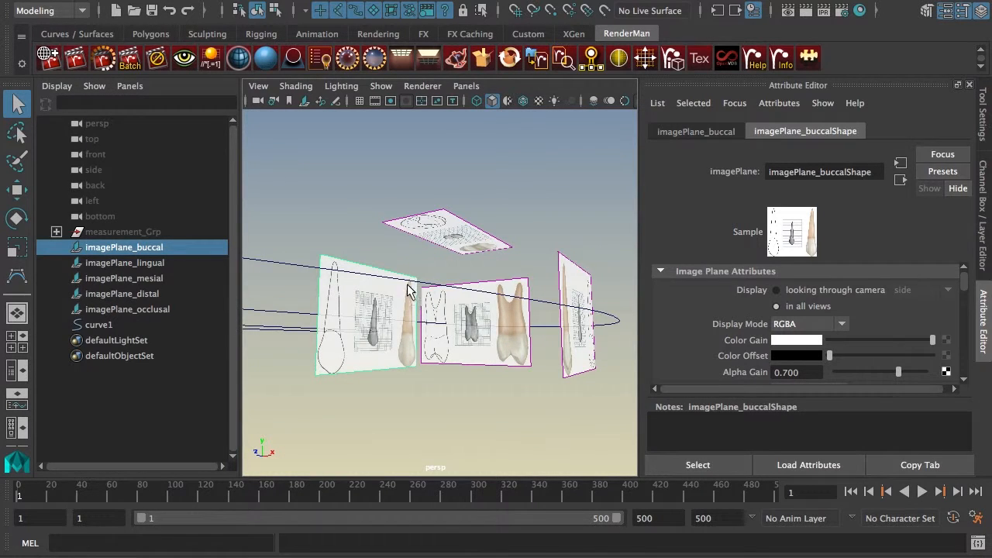
{"action": "left_click", "coordinate": [793, 292]}
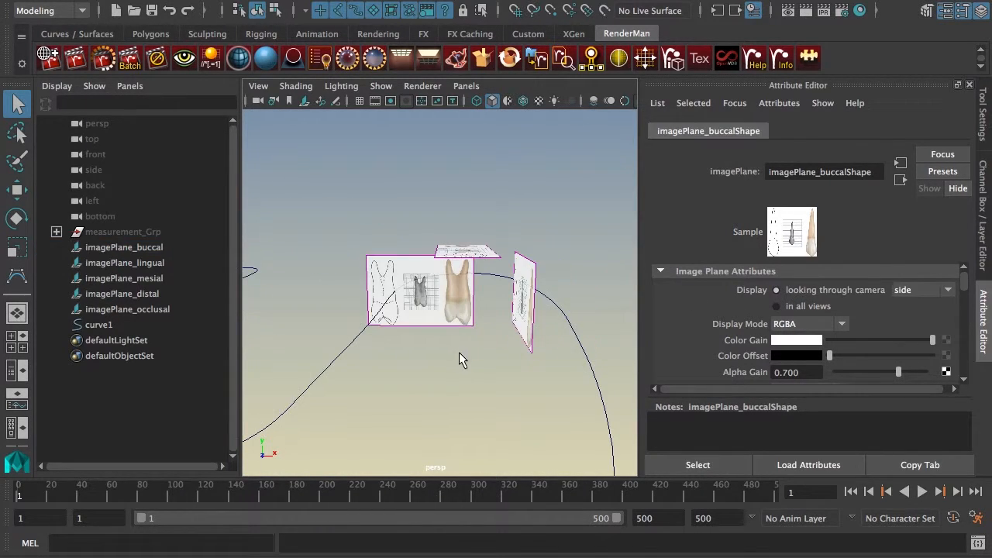
Step: Create a polygon cube between the image planes and check its position against the tooth images
{"action": "right_click", "coordinate": [474, 357], "text": "shift"}
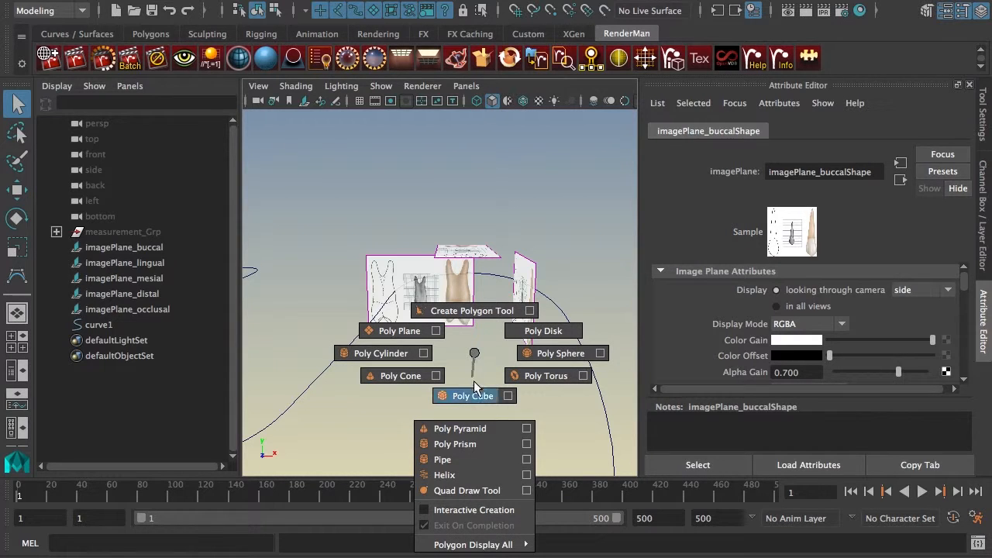
{"action": "left_click", "coordinate": [473, 396]}
{"action": "left_click_drag", "start_coordinate": [463, 387], "coordinate": [490, 364], "text": "alt"}
{"action": "right_click", "coordinate": [493, 344], "text": "shift"}
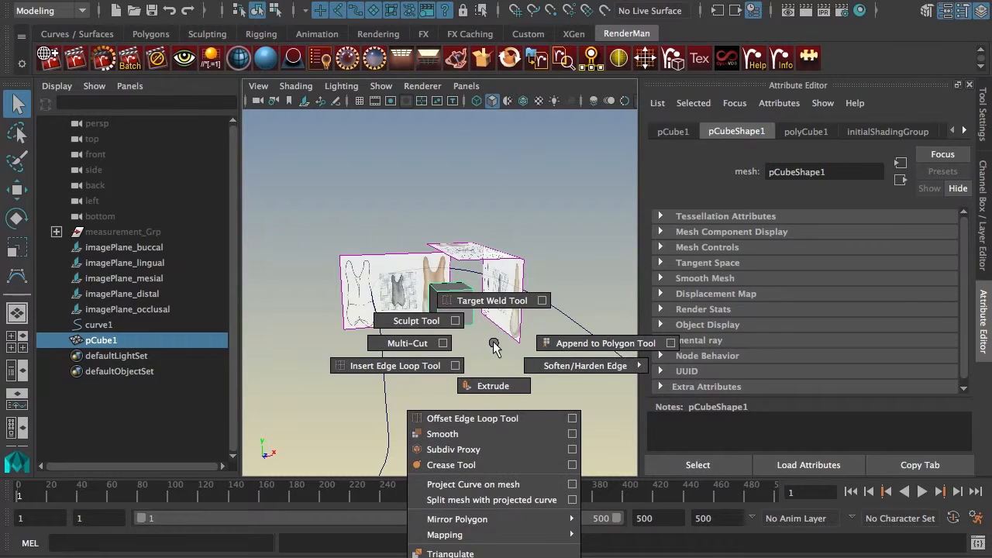
{"action": "left_click", "coordinate": [498, 352]}
{"action": "right_click_drag", "start_coordinate": [496, 351], "coordinate": [494, 394], "text": "shift"}
{"action": "key", "text": "f"}
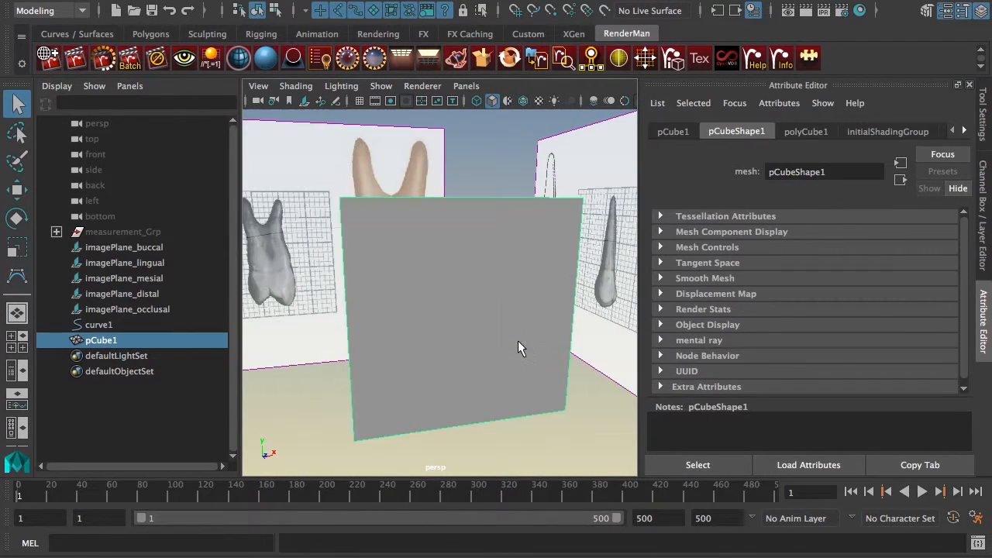
{"action": "scroll", "coordinate": [518, 345], "scroll_direction": "down", "scroll_amount": 5}
{"action": "left_click_drag", "start_coordinate": [517, 344], "coordinate": [496, 285], "text": "alt"}
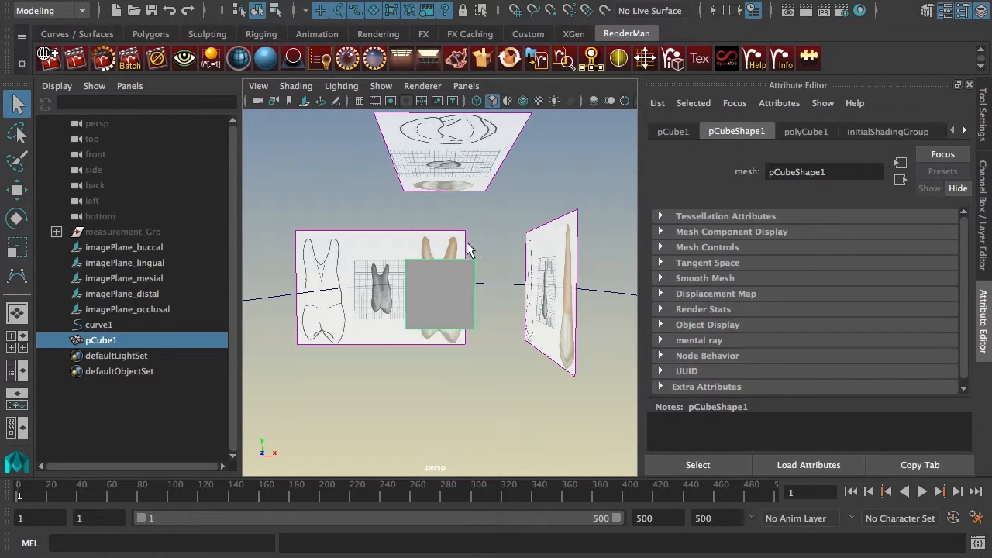
{"action": "left_click_drag", "start_coordinate": [431, 367], "coordinate": [434, 403], "text": "alt"}
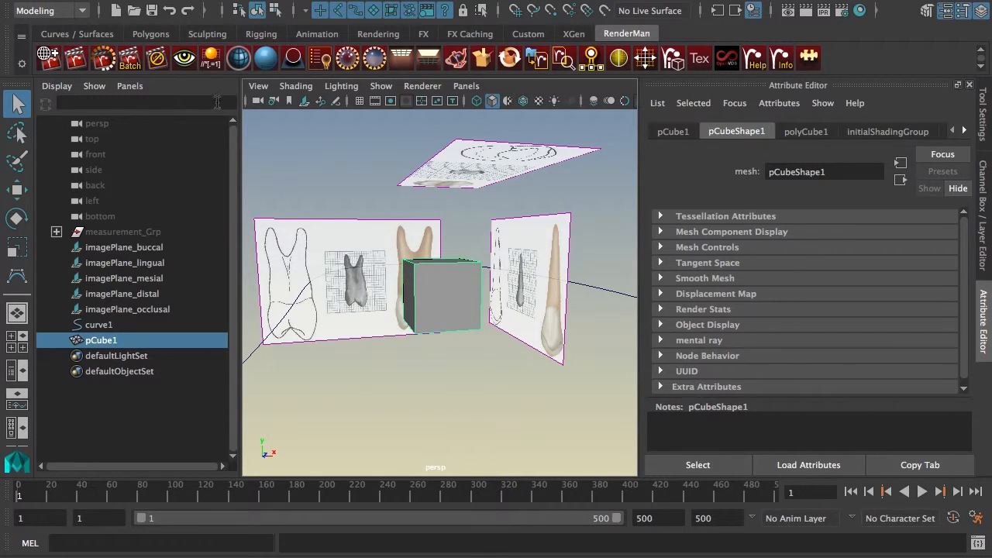
{"action": "key", "text": "space"}
{"action": "key", "text": "space"}
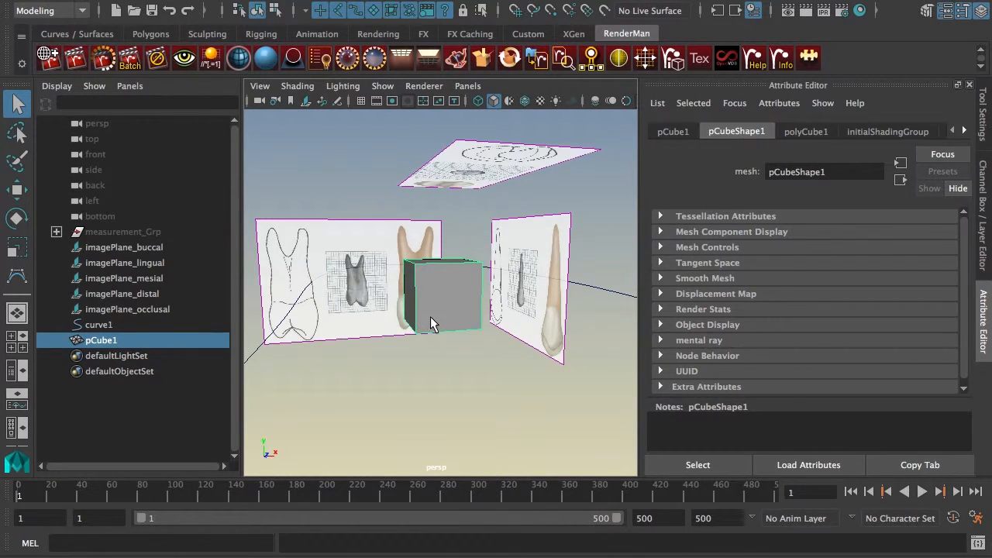
{"action": "key", "text": "space"}
{"action": "key", "text": "space"}
{"action": "key", "text": "space"}
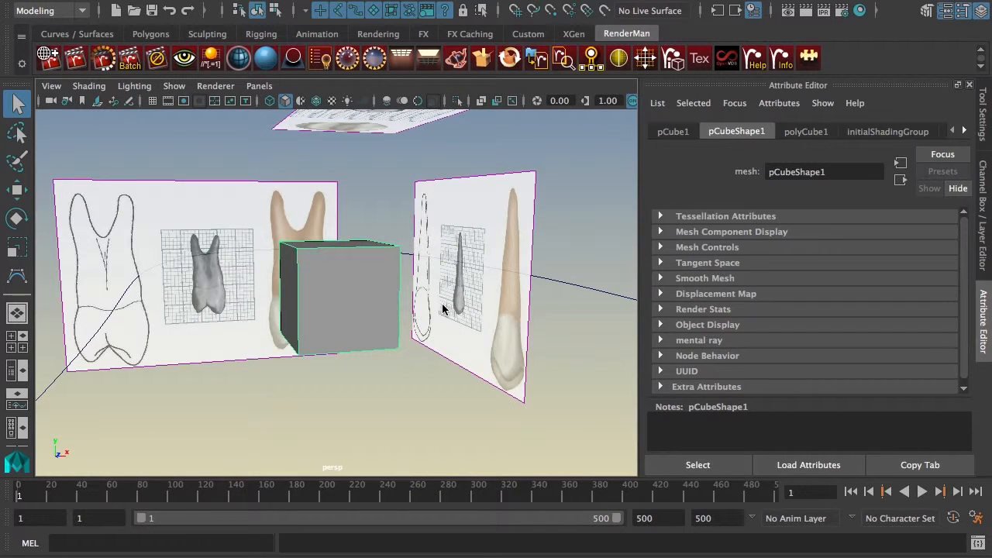
{"action": "key", "text": "space"}
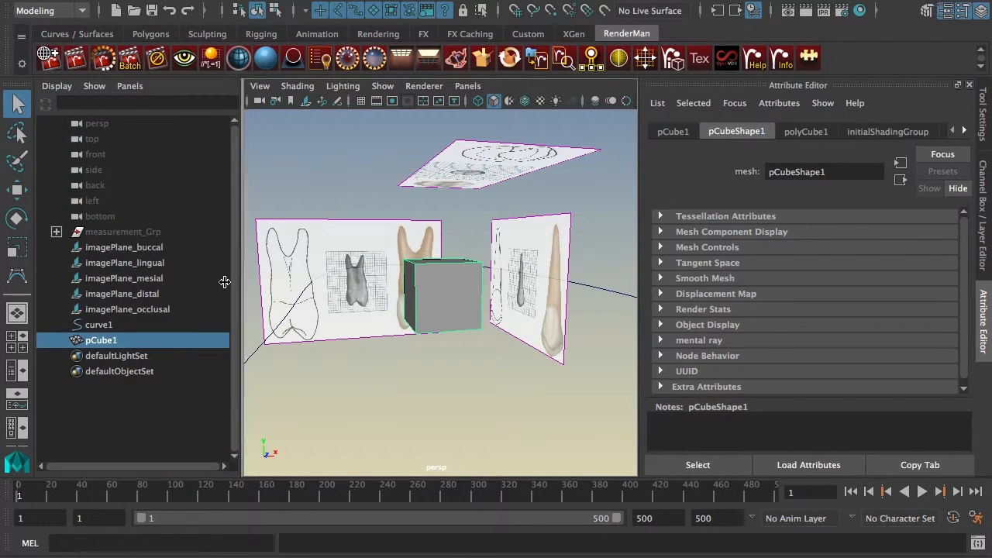
Step: Switch the workspace to the saved Four View layout
{"action": "left_click", "coordinate": [467, 87]}
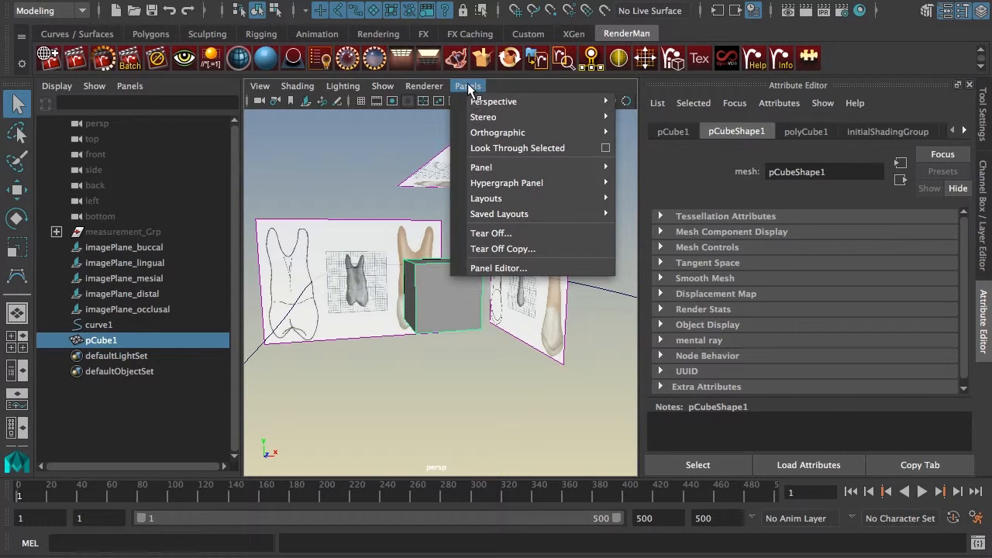
{"action": "mouse_move", "coordinate": [500, 214]}
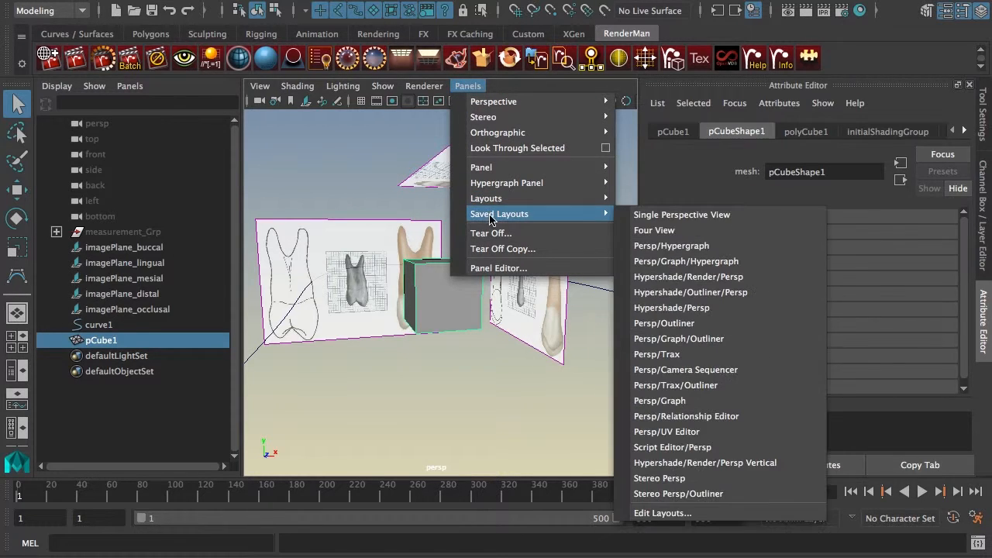
{"action": "left_click", "coordinate": [655, 230]}
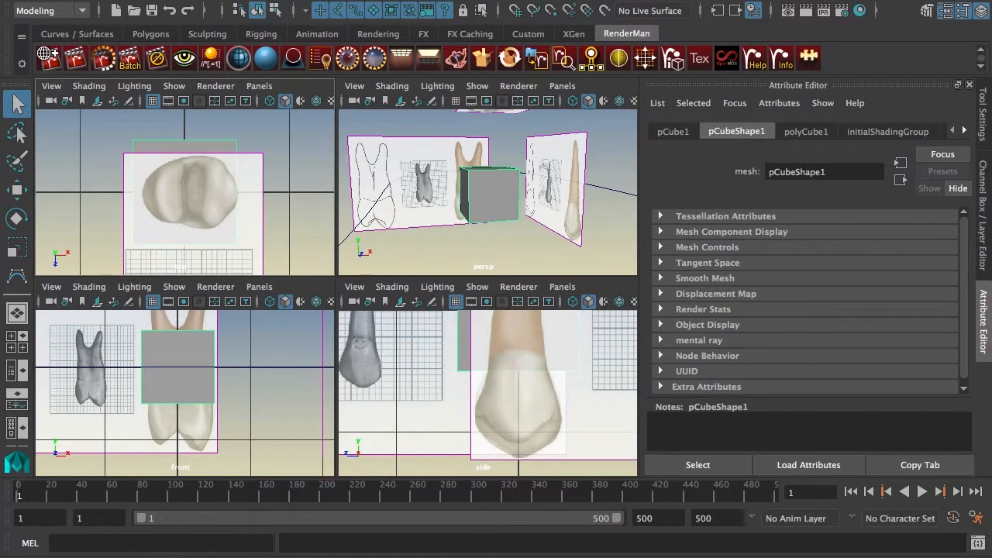
Step: Open the Outliner in a separate floating window and place it over the viewports with the camera list in sight
{"action": "left_click", "coordinate": [345, 0]}
{"action": "left_click", "coordinate": [380, 121]}
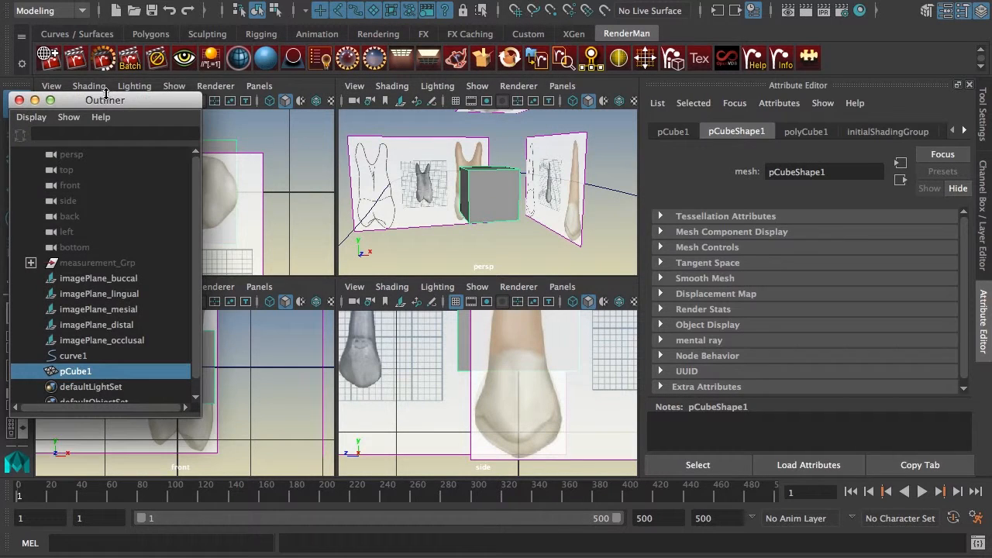
{"action": "left_click_drag", "start_coordinate": [106, 100], "coordinate": [116, 77]}
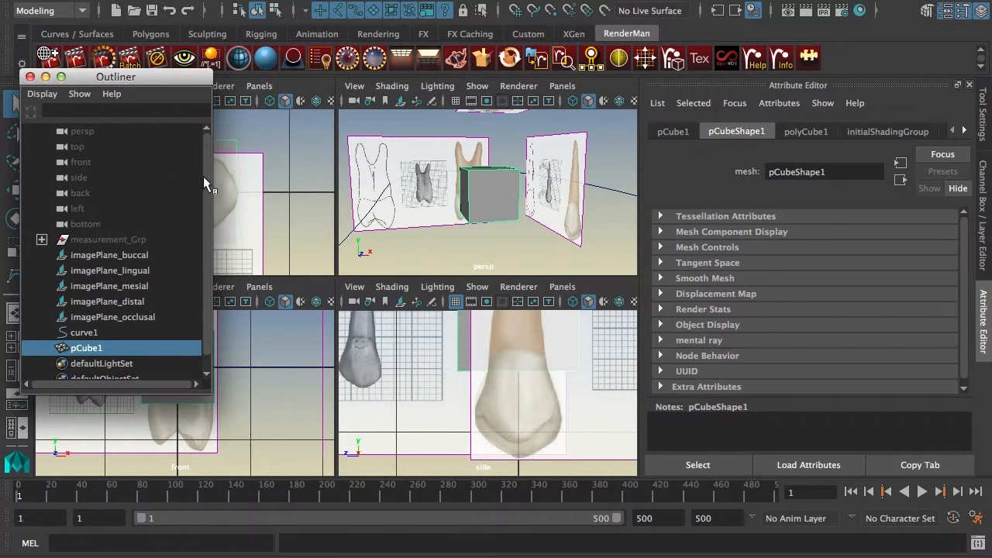
{"action": "scroll", "coordinate": [203, 186], "scroll_direction": "down", "scroll_amount": 1}
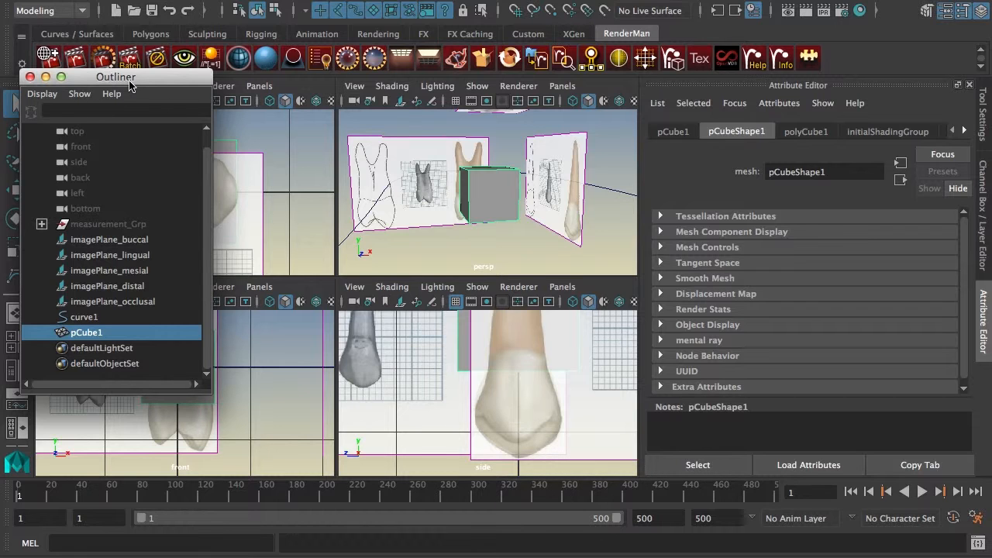
{"action": "left_click_drag", "start_coordinate": [132, 77], "coordinate": [205, 122]}
Step: Rename the bottom camera as occlusal in the Outliner
{"action": "left_click", "coordinate": [80, 202]}
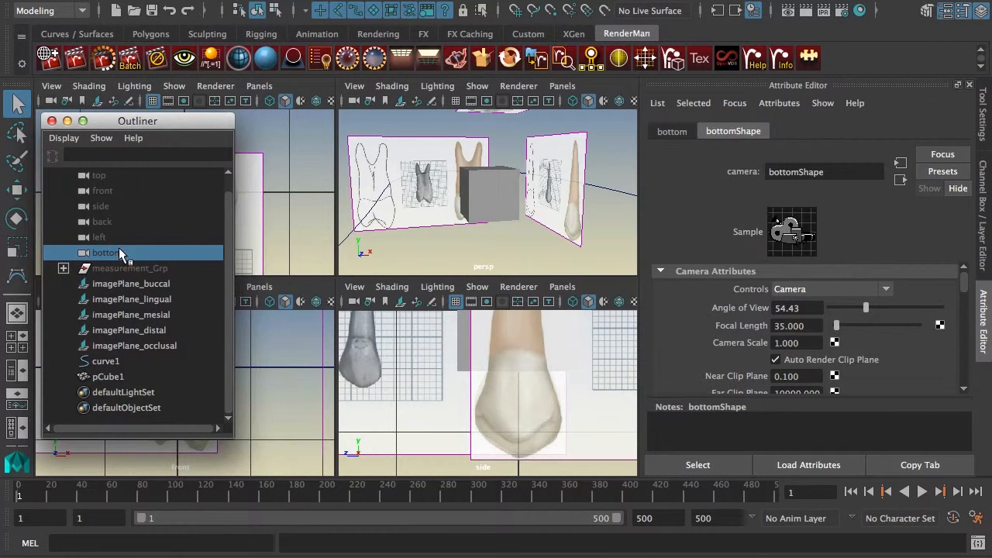
{"action": "double_click", "coordinate": [119, 250]}
{"action": "type", "text": "occlusal"}
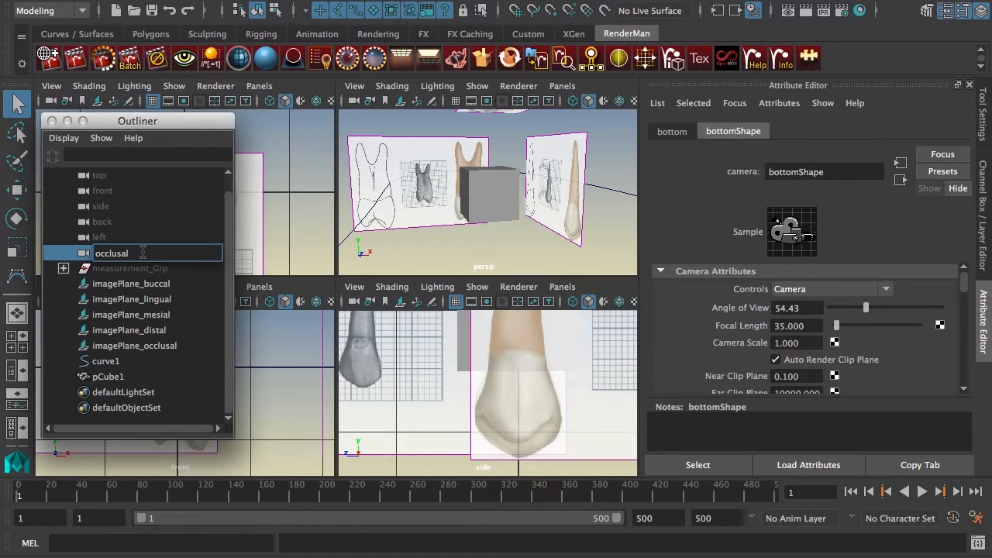
{"action": "key", "text": "Return"}
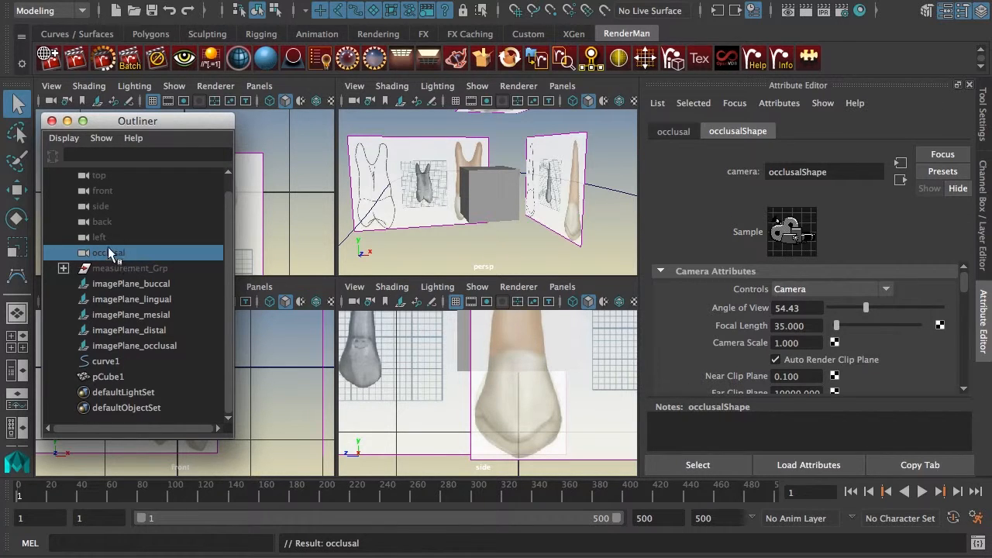
{"action": "scroll", "coordinate": [228, 202], "scroll_direction": "up", "scroll_amount": 1}
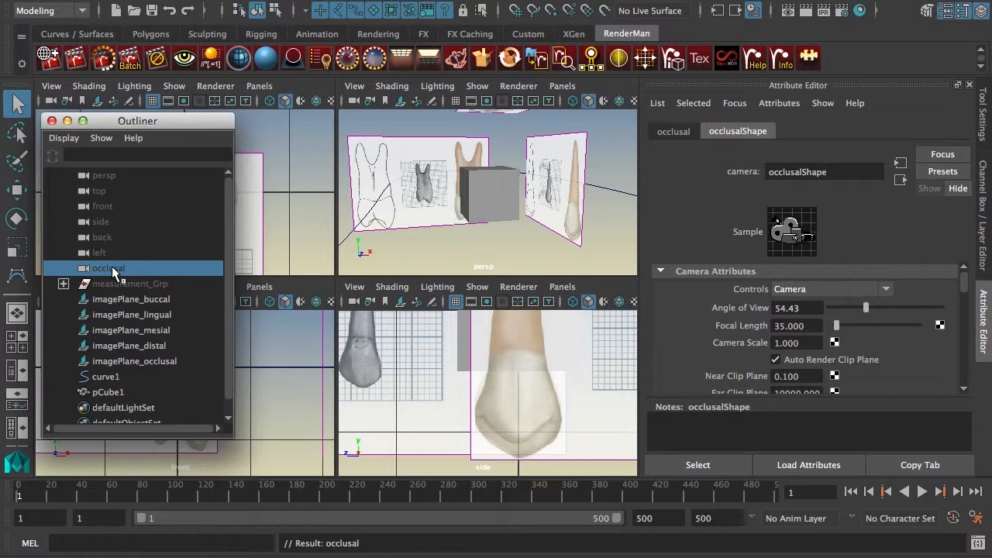
Step: Examine the available orthographic cameras and view directions, and the occlusal image plane's orientation in the perspective view
{"action": "left_click", "coordinate": [554, 86]}
{"action": "mouse_move", "coordinate": [591, 115]}
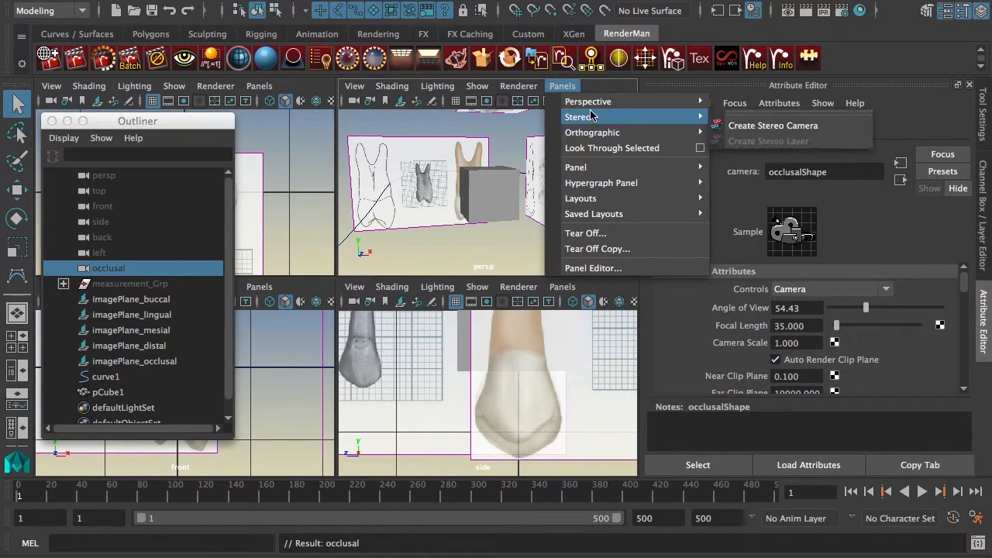
{"action": "mouse_move", "coordinate": [598, 132]}
{"action": "mouse_move", "coordinate": [743, 230]}
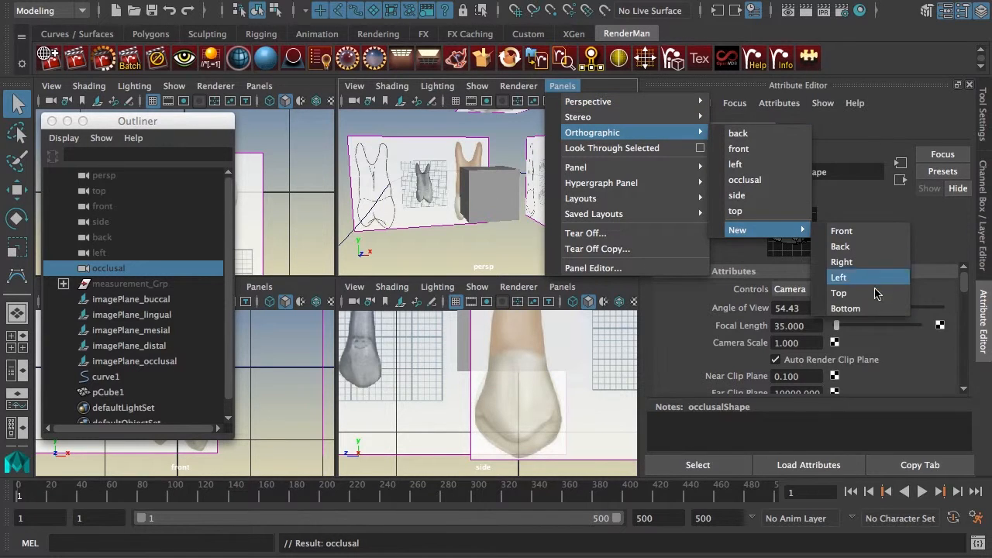
{"action": "left_click", "coordinate": [555, 85]}
{"action": "left_click_drag", "start_coordinate": [507, 255], "coordinate": [505, 155], "text": "alt"}
{"action": "left_click_drag", "start_coordinate": [502, 217], "coordinate": [472, 235], "text": "alt"}
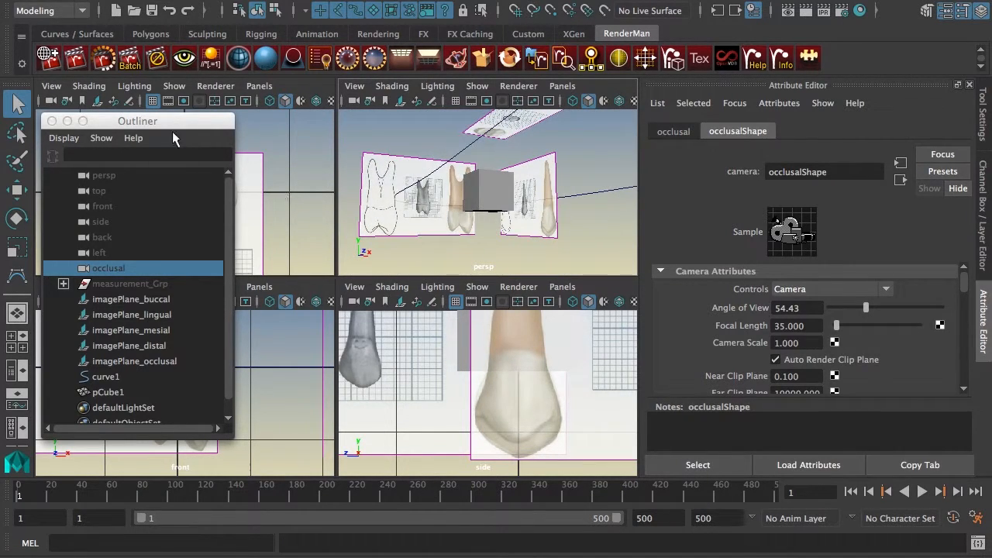
Step: Move the Outliner off the top view and make that viewport look through the occlusal camera, framed closely on the cube
{"action": "left_click_drag", "start_coordinate": [115, 127], "coordinate": [451, 219]}
{"action": "left_click", "coordinate": [274, 215]}
{"action": "scroll", "coordinate": [180, 252], "scroll_direction": "up", "scroll_amount": 5}
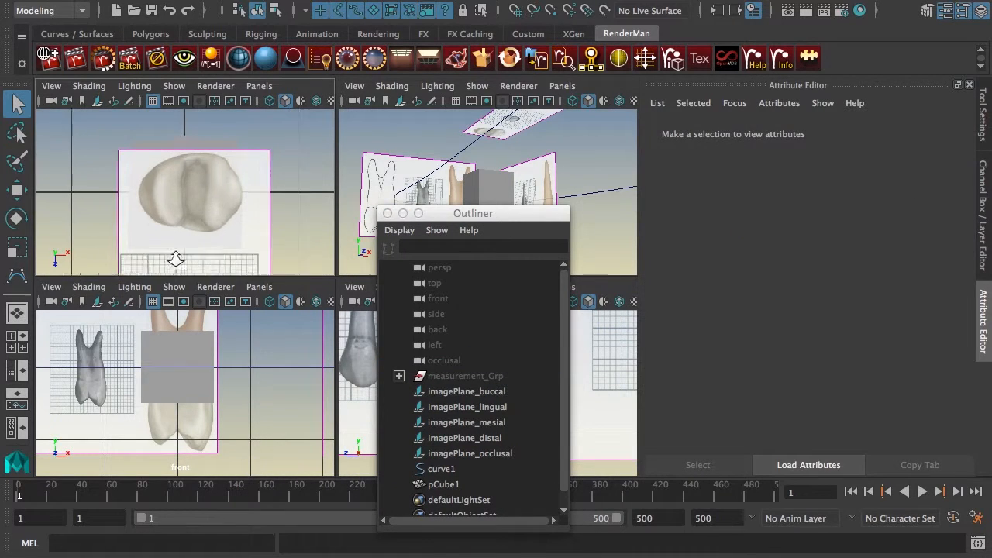
{"action": "left_click", "coordinate": [261, 87]}
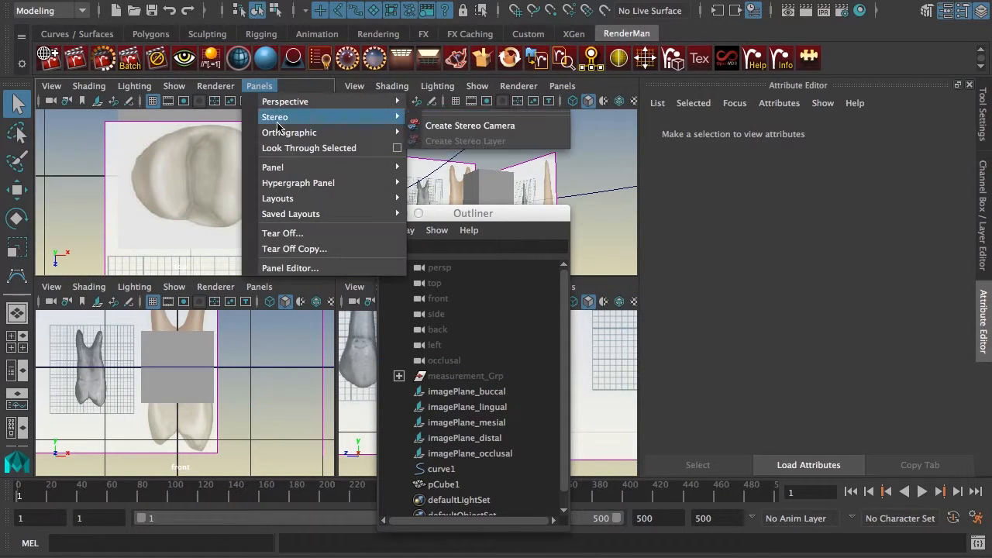
{"action": "mouse_move", "coordinate": [286, 133]}
{"action": "left_click", "coordinate": [441, 180]}
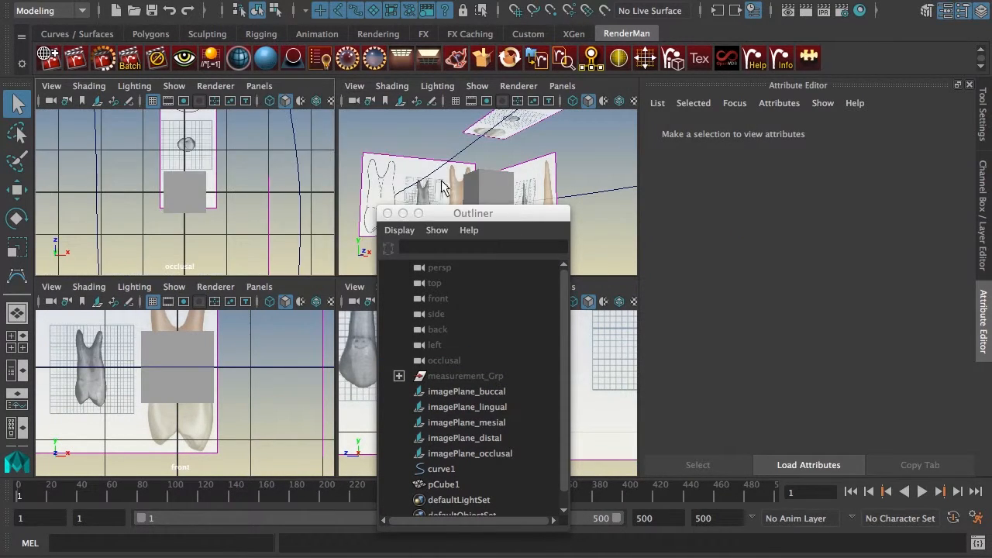
{"action": "right_click_drag", "start_coordinate": [164, 204], "coordinate": [303, 208], "text": "alt"}
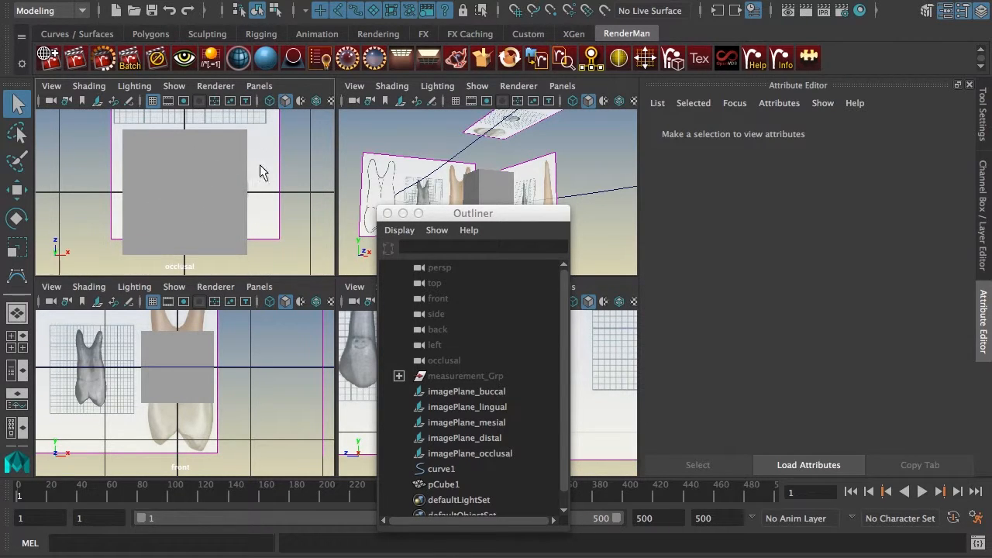
{"action": "left_click", "coordinate": [260, 86]}
{"action": "mouse_move", "coordinate": [275, 133]}
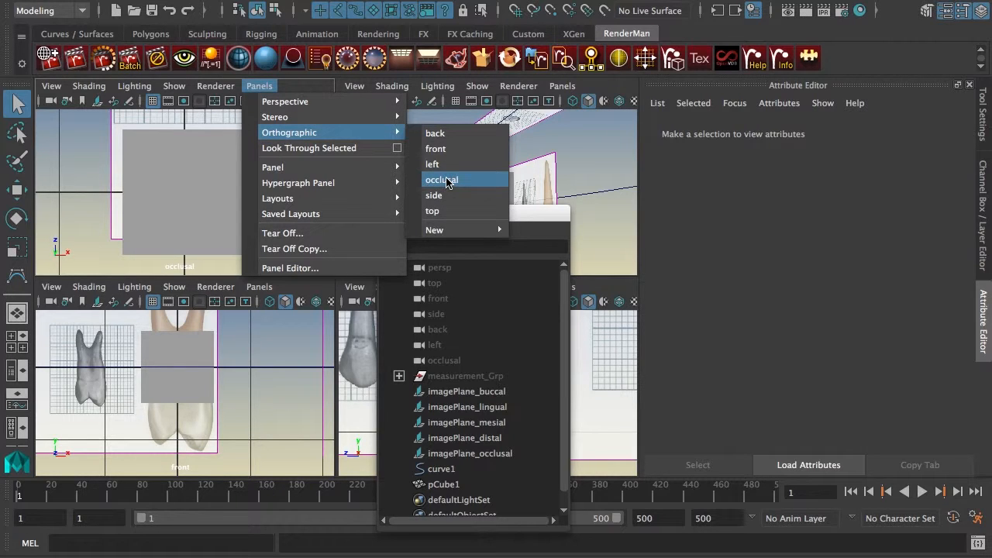
{"action": "left_click", "coordinate": [607, 224]}
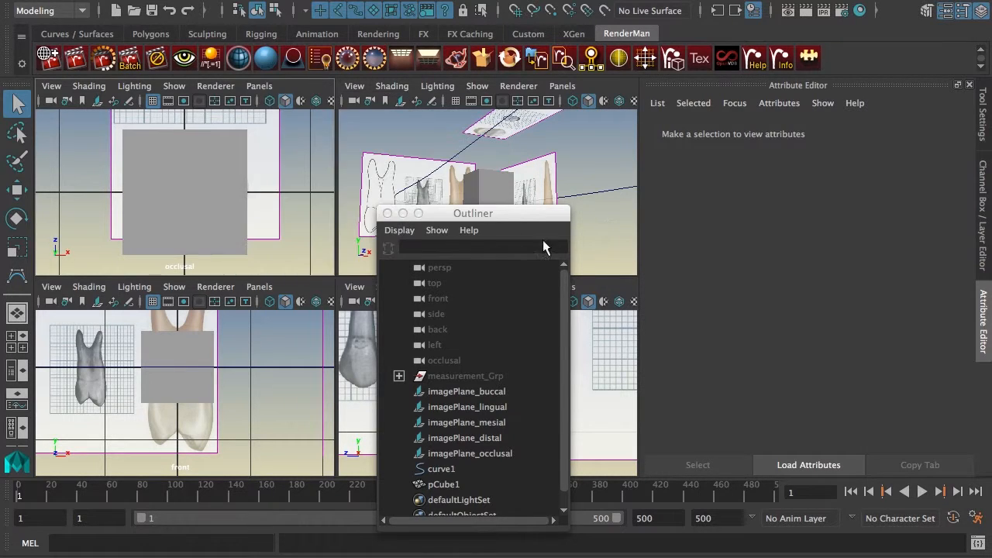
Step: Try to rename the default front camera as mesial
{"action": "left_click", "coordinate": [261, 402]}
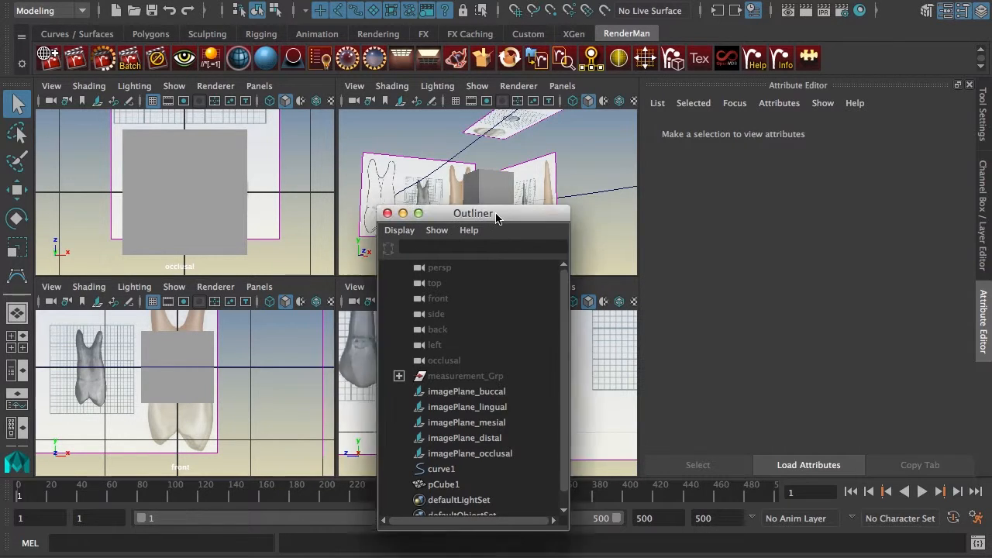
{"action": "left_click_drag", "start_coordinate": [496, 218], "coordinate": [459, 148]}
{"action": "double_click", "coordinate": [398, 228]}
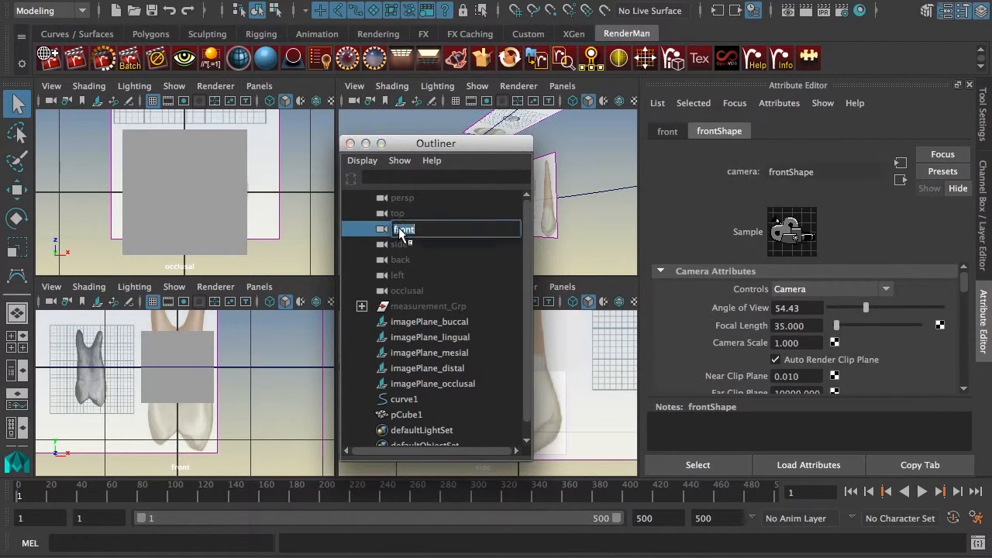
{"action": "type", "text": "mesial"}
{"action": "key", "text": "Return"}
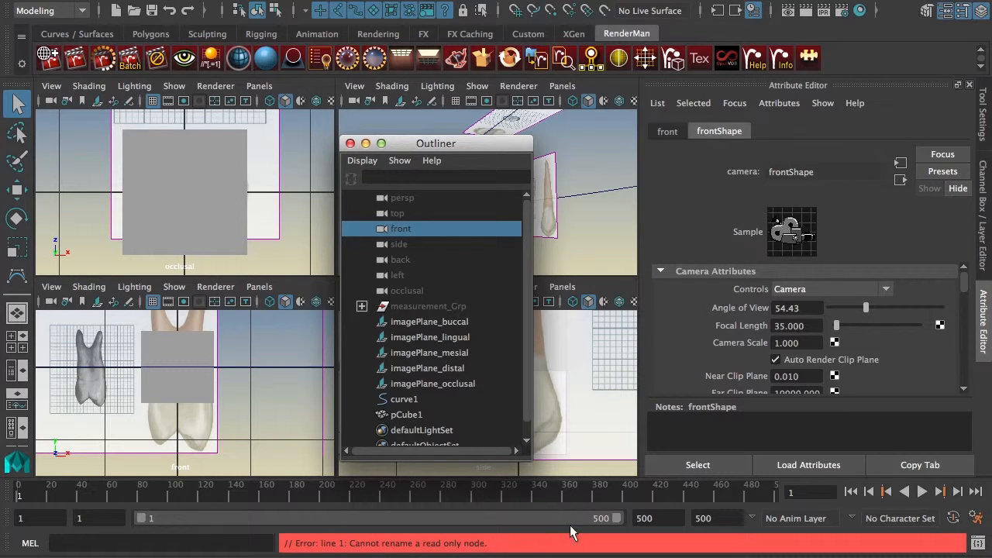
Step: Create a new Front orthographic camera in the front viewport and rename it mesial
{"action": "scroll", "coordinate": [527, 370], "scroll_direction": "down", "scroll_amount": 1}
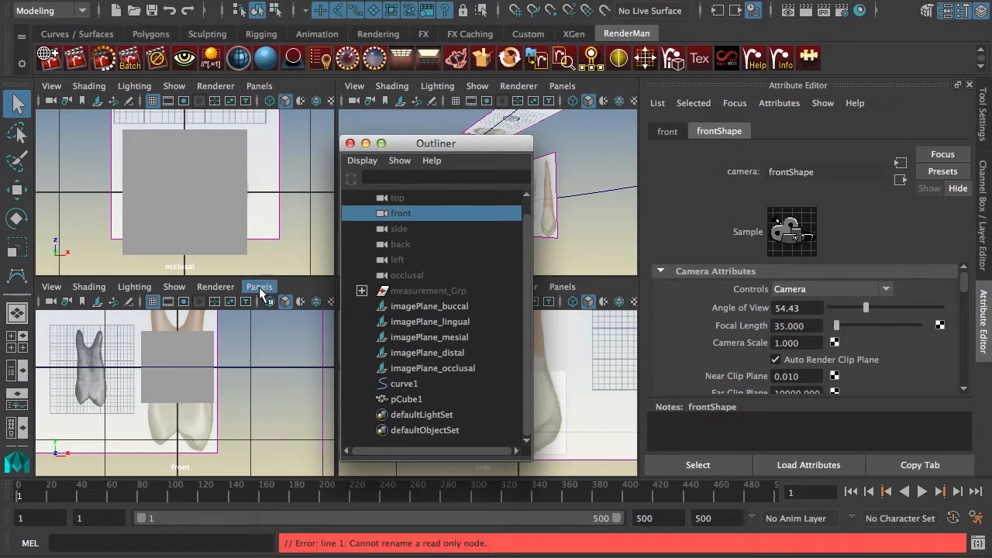
{"action": "left_click", "coordinate": [259, 287]}
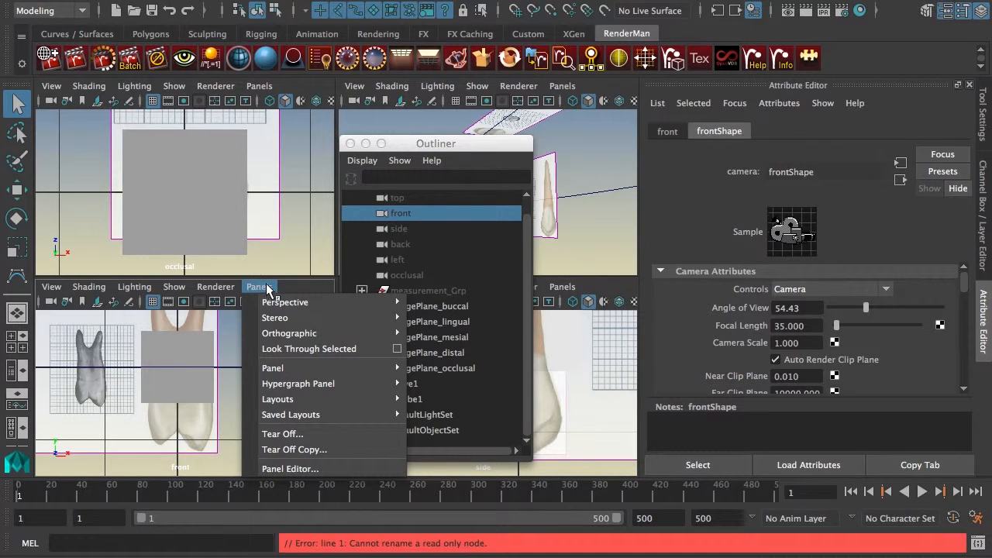
{"action": "mouse_move", "coordinate": [271, 333]}
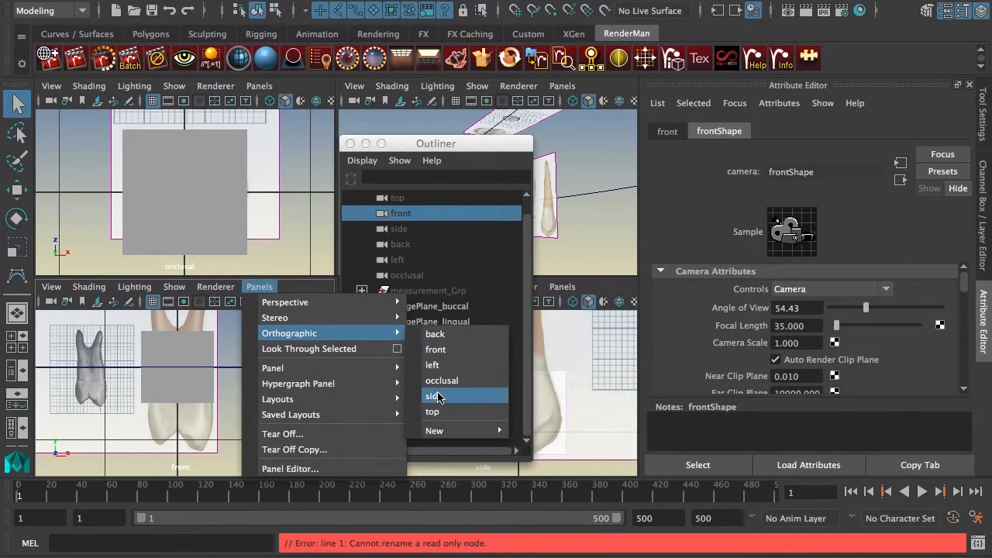
{"action": "mouse_move", "coordinate": [435, 431]}
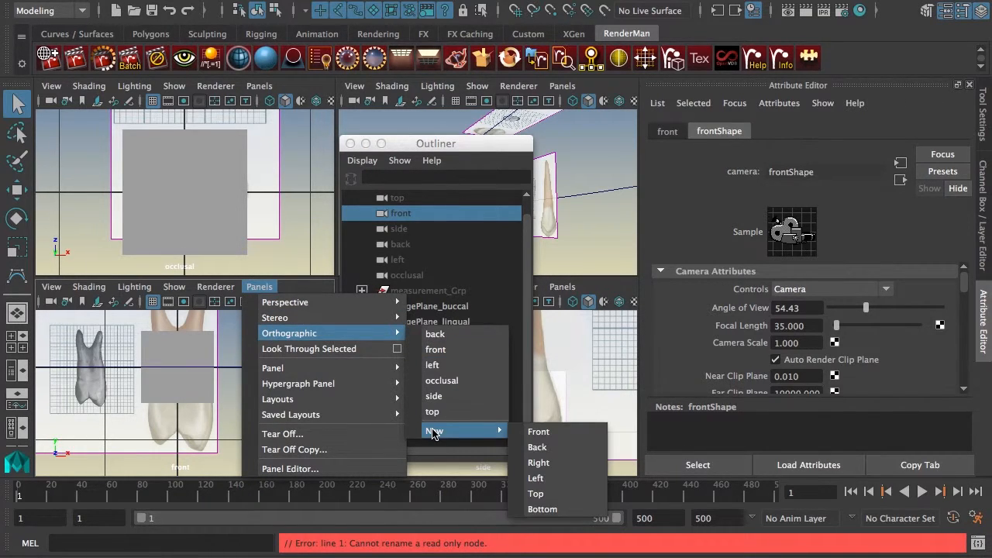
{"action": "left_click", "coordinate": [539, 432]}
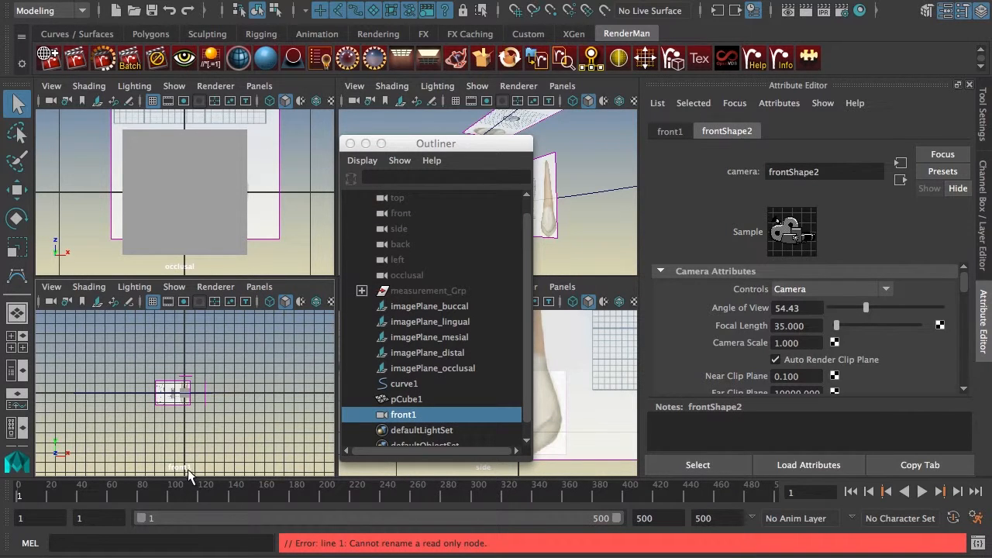
{"action": "double_click", "coordinate": [406, 416]}
{"action": "type", "text": "mesial"}
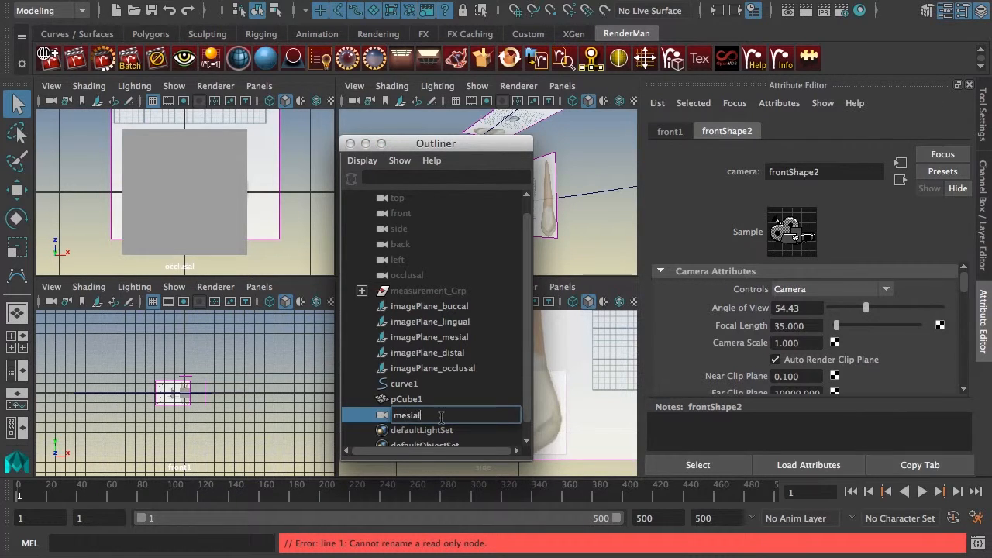
{"action": "key", "text": "Return"}
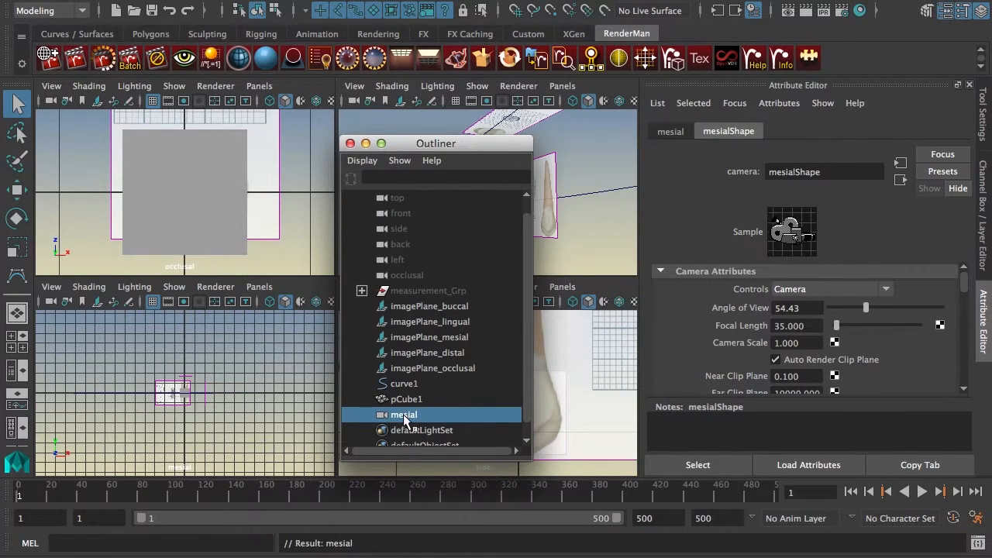
Step: Reorder the Outliner so that the mesial camera sits directly below the front camera
{"action": "right_click", "coordinate": [404, 415]}
{"action": "left_click", "coordinate": [377, 418]}
{"action": "left_click_drag", "start_coordinate": [403, 143], "coordinate": [359, 102]}
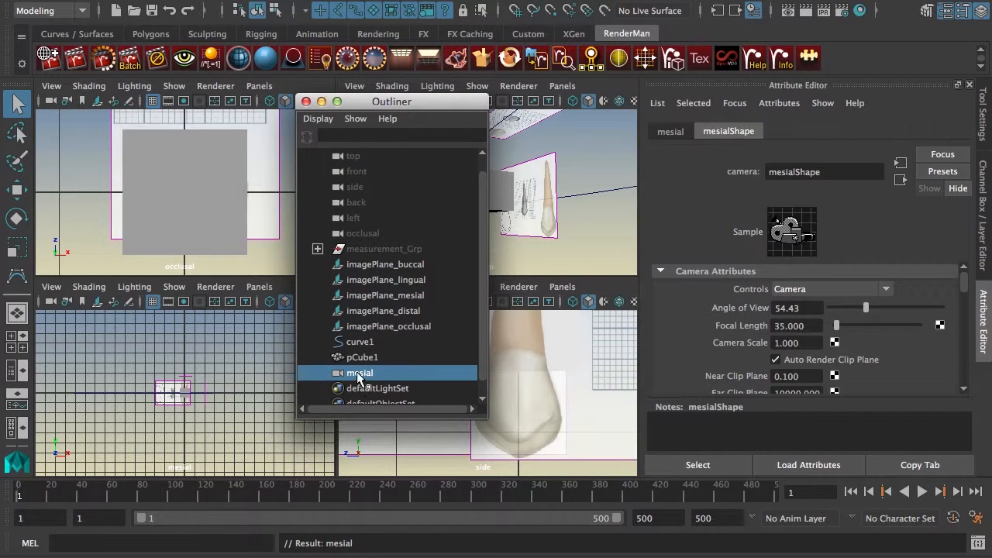
{"action": "middle_click_drag", "start_coordinate": [360, 373], "coordinate": [361, 183]}
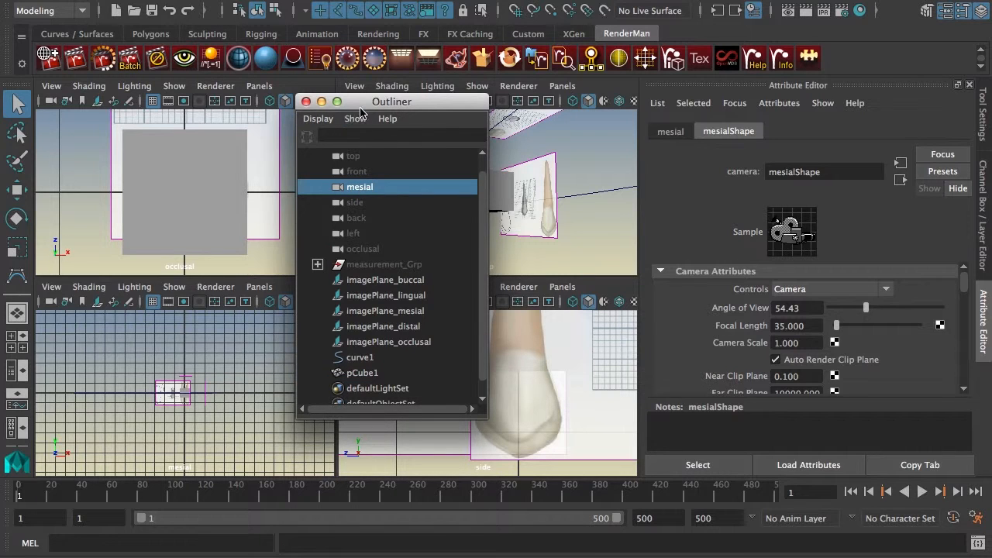
{"action": "left_click_drag", "start_coordinate": [362, 104], "coordinate": [354, 115]}
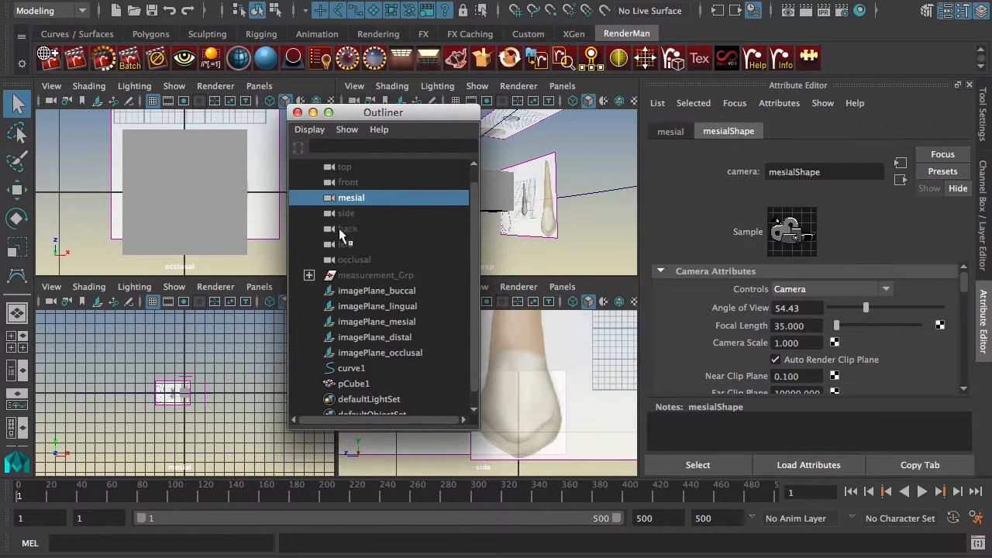
{"action": "left_click_drag", "start_coordinate": [474, 270], "coordinate": [446, 237]}
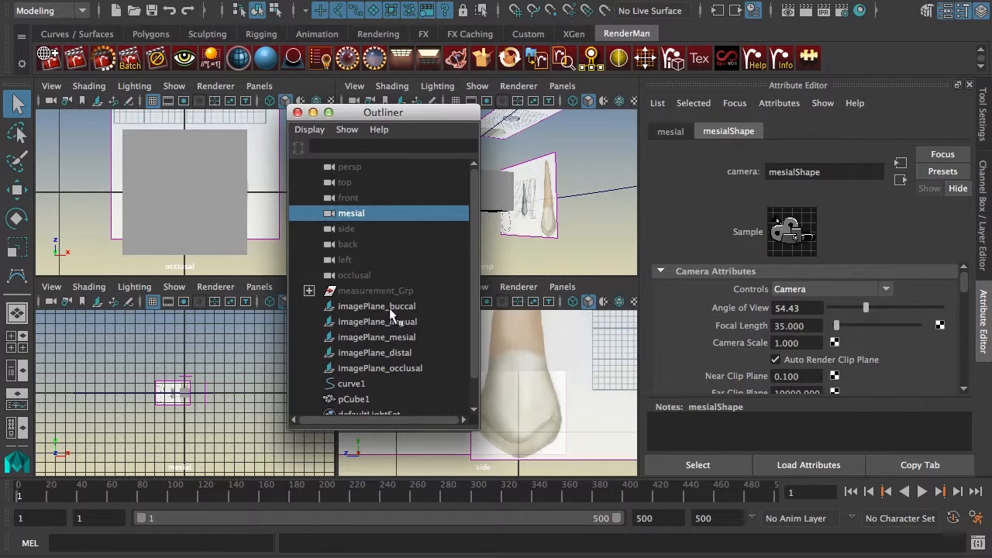
{"action": "scroll", "coordinate": [375, 348], "scroll_direction": "down", "scroll_amount": 1}
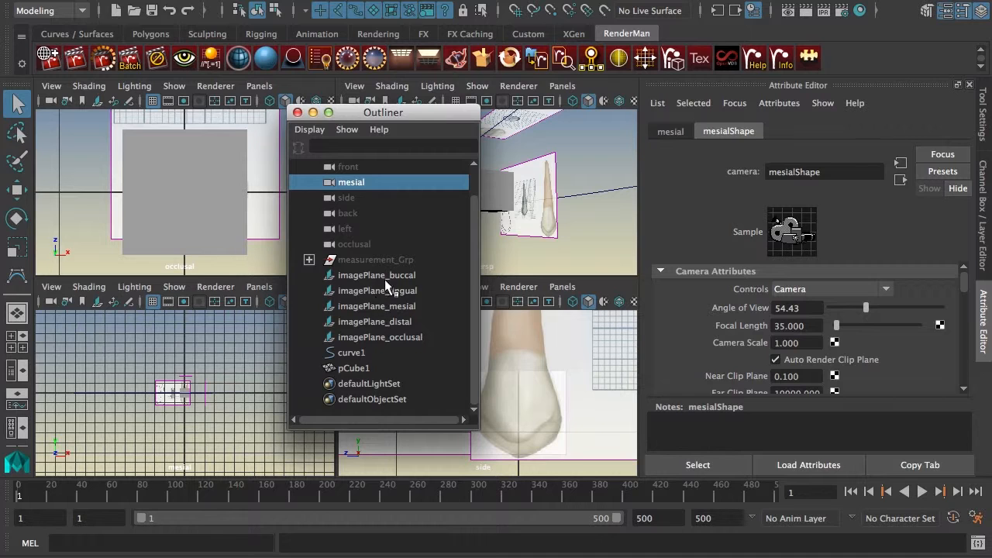
{"action": "left_click_drag", "start_coordinate": [371, 114], "coordinate": [347, 114]}
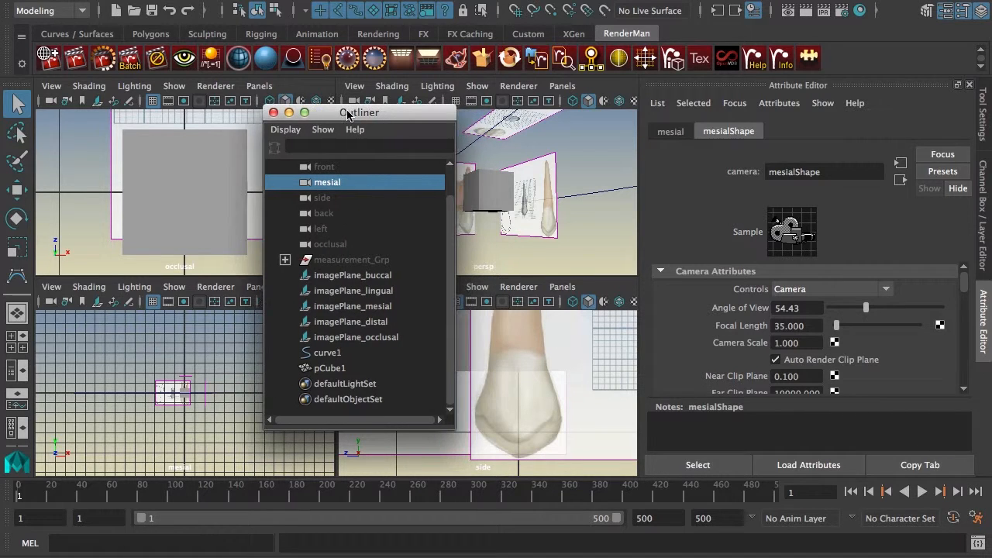
Step: Frame the cube and tooth image closely in the mesial view with the Outliner clear of the viewports, and select the cube
{"action": "left_click", "coordinate": [221, 433]}
{"action": "scroll", "coordinate": [202, 445], "scroll_direction": "up", "scroll_amount": 3}
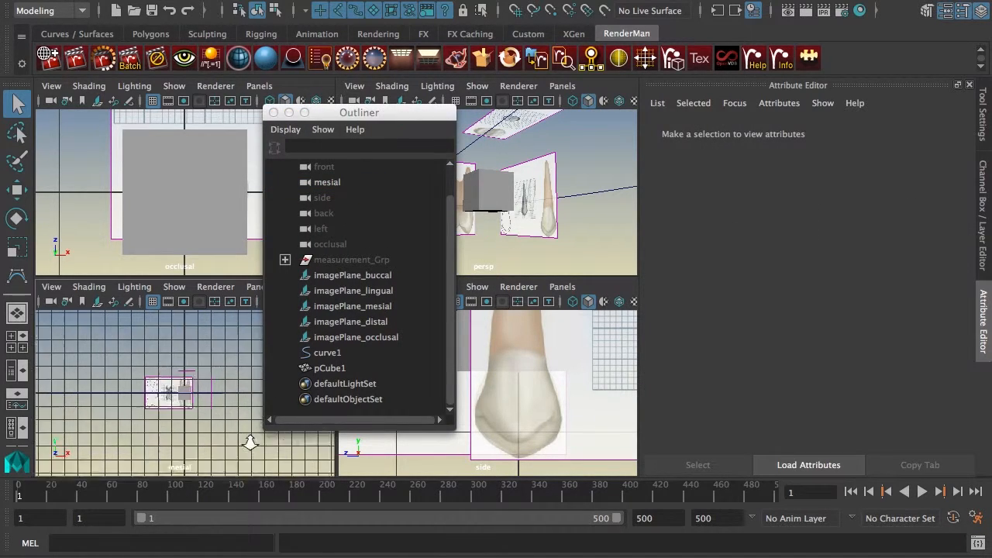
{"action": "scroll", "coordinate": [194, 461], "scroll_direction": "up", "scroll_amount": 1}
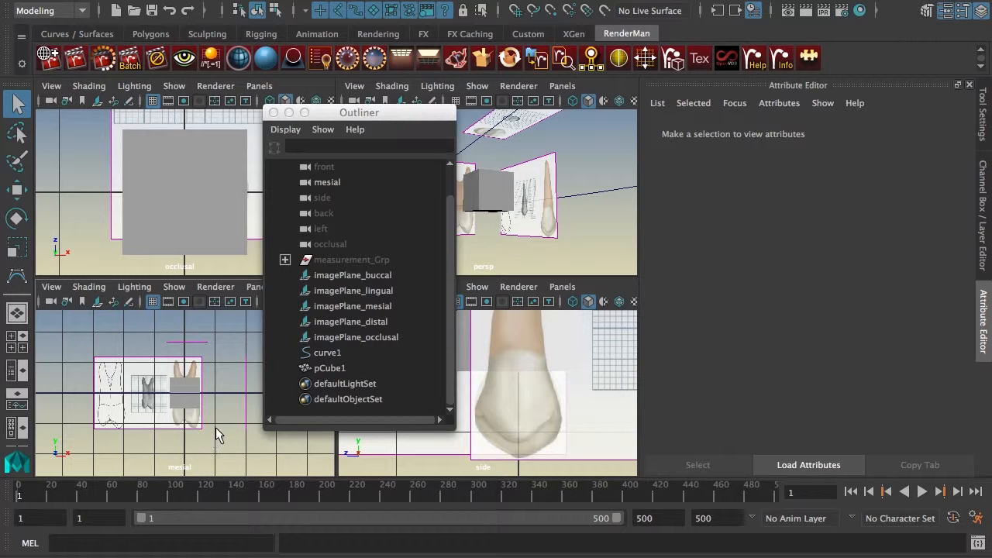
{"action": "left_click_drag", "start_coordinate": [354, 120], "coordinate": [764, 128]}
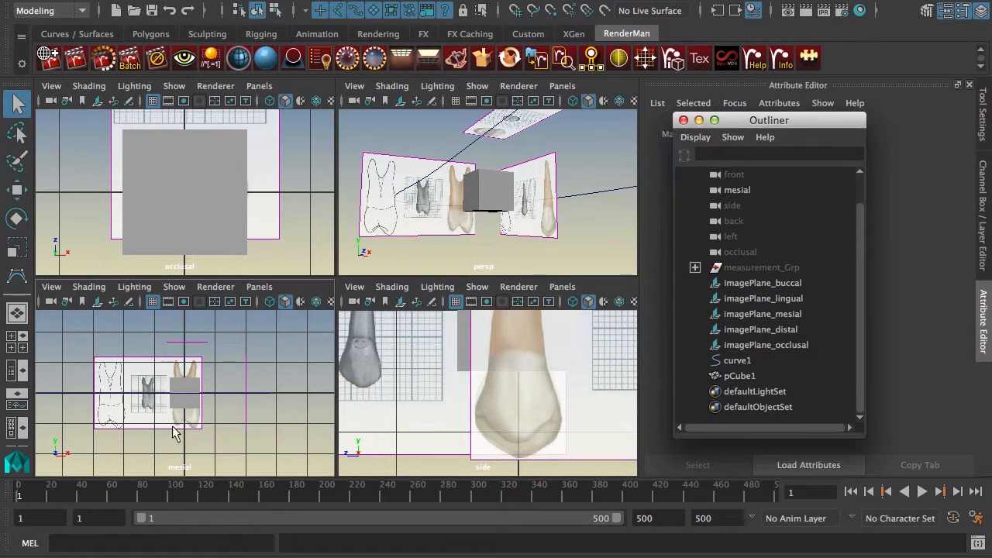
{"action": "right_click_drag", "start_coordinate": [172, 425], "coordinate": [278, 428], "text": "alt"}
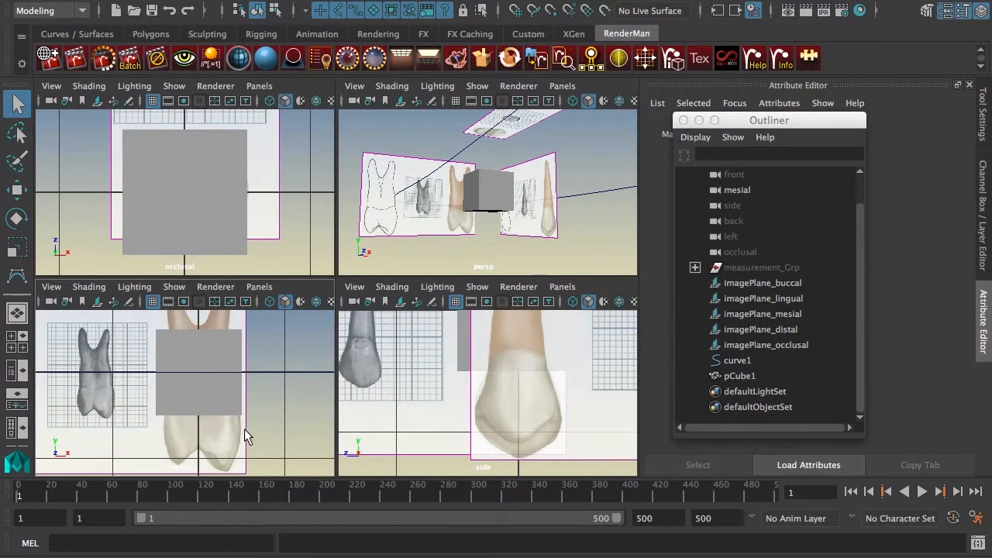
{"action": "left_click", "coordinate": [244, 429]}
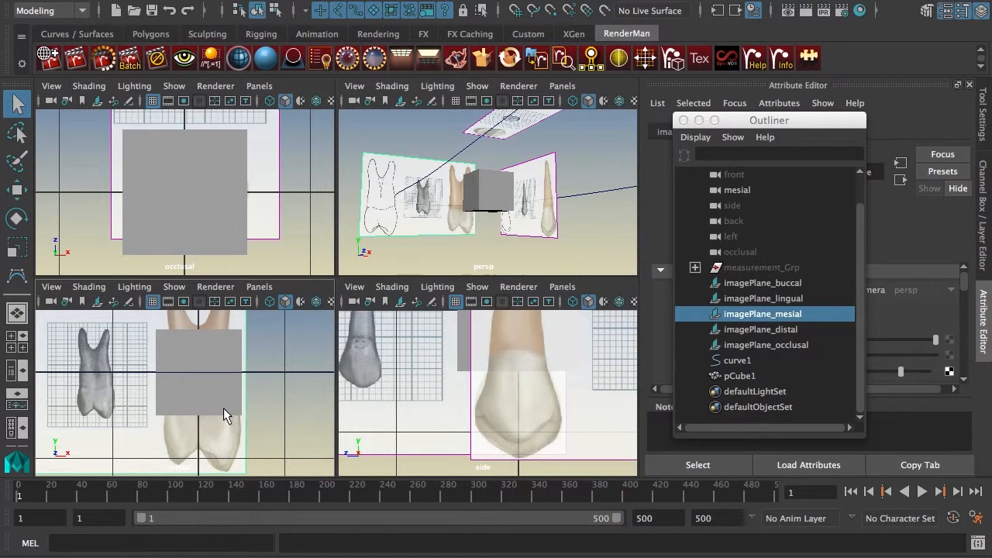
{"action": "left_click", "coordinate": [180, 359]}
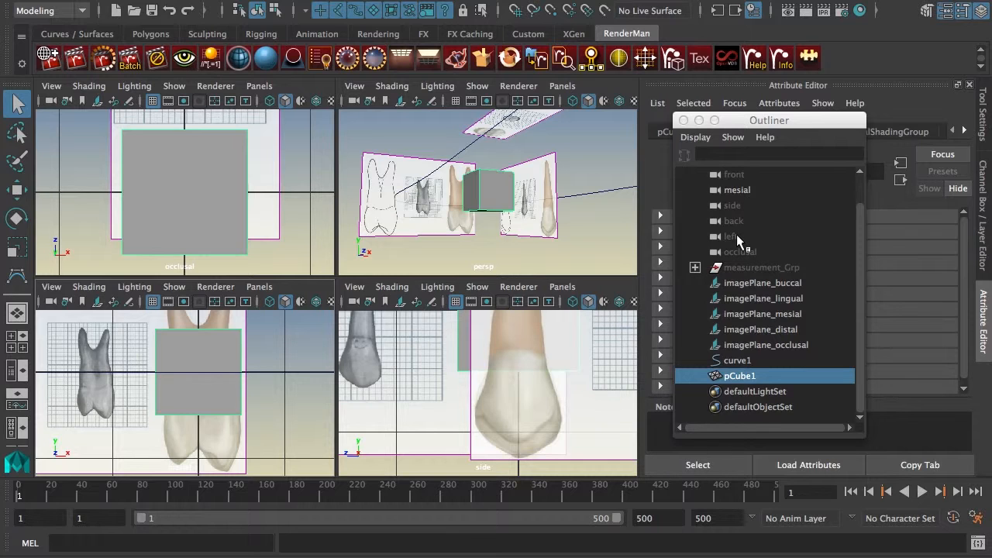
Step: Rename the left camera as lingual
{"action": "left_click", "coordinate": [732, 205]}
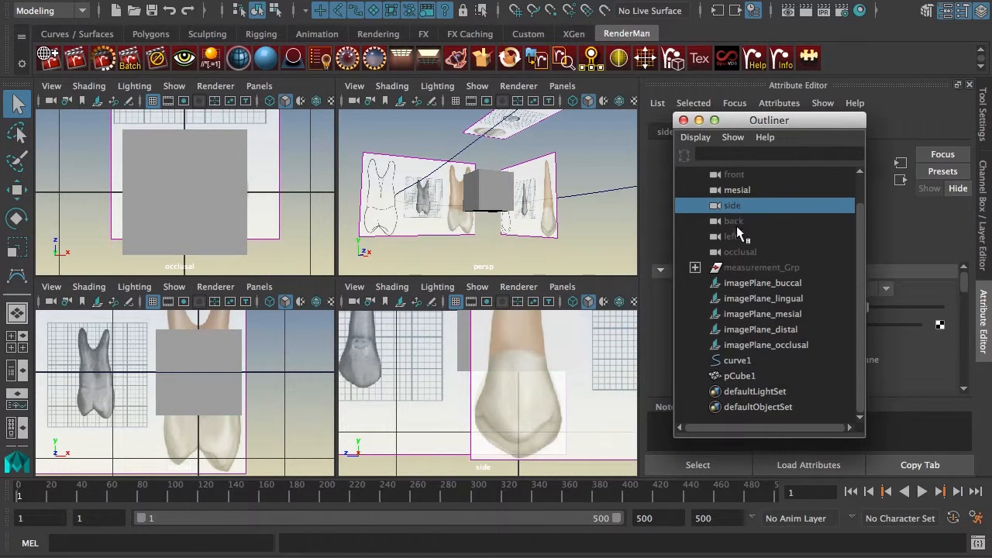
{"action": "left_click", "coordinate": [737, 236]}
{"action": "double_click", "coordinate": [731, 236]}
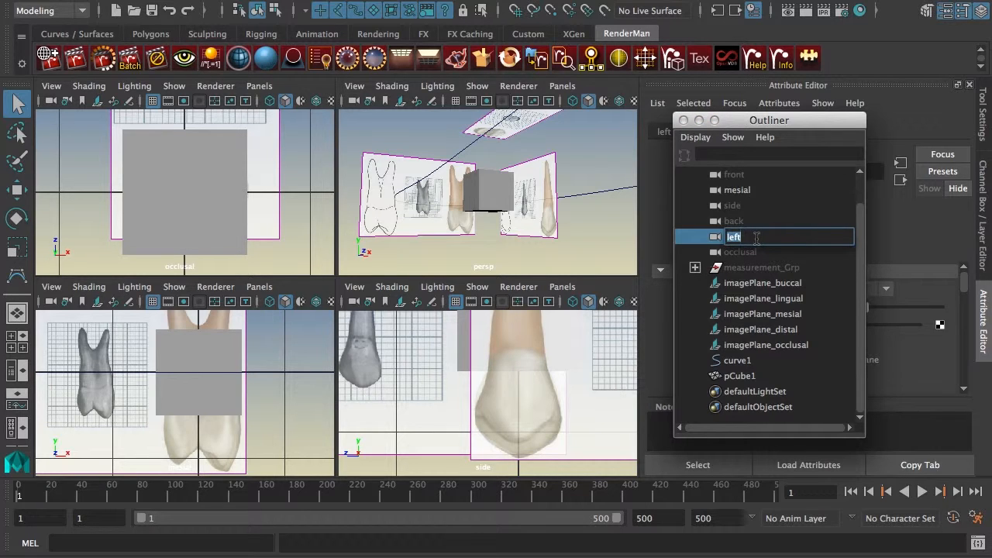
{"action": "key", "text": "Escape"}
{"action": "scroll", "coordinate": [516, 233], "scroll_direction": "down", "scroll_amount": 10}
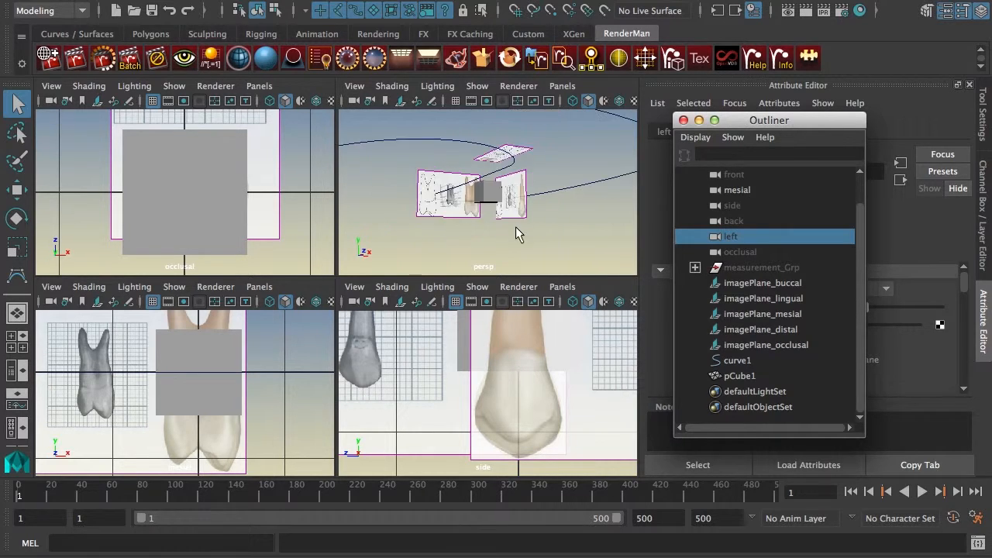
{"action": "left_click_drag", "start_coordinate": [517, 233], "coordinate": [424, 189], "text": "alt"}
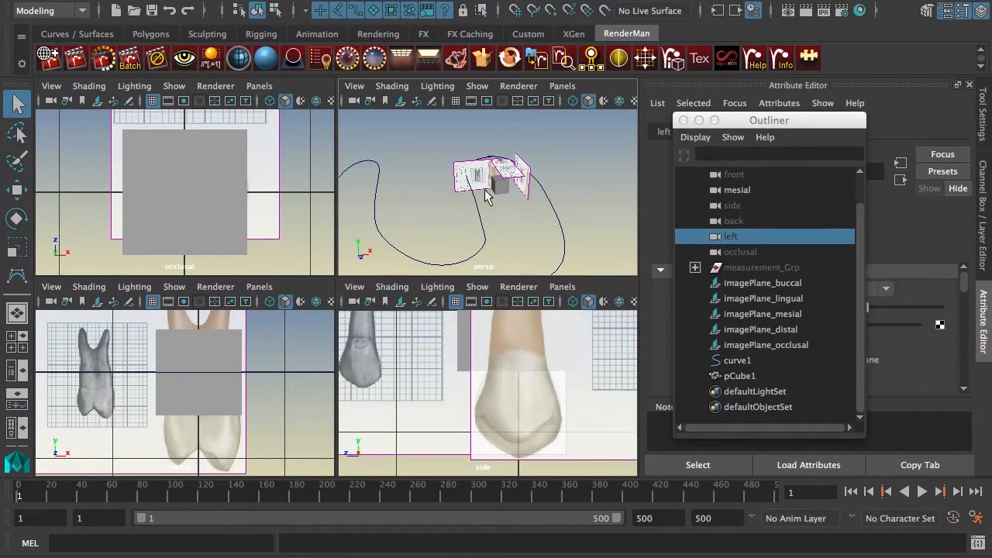
{"action": "scroll", "coordinate": [499, 200], "scroll_direction": "up", "scroll_amount": 5}
{"action": "left_click_drag", "start_coordinate": [505, 206], "coordinate": [591, 194], "text": "alt"}
{"action": "scroll", "coordinate": [542, 200], "scroll_direction": "down", "scroll_amount": 5}
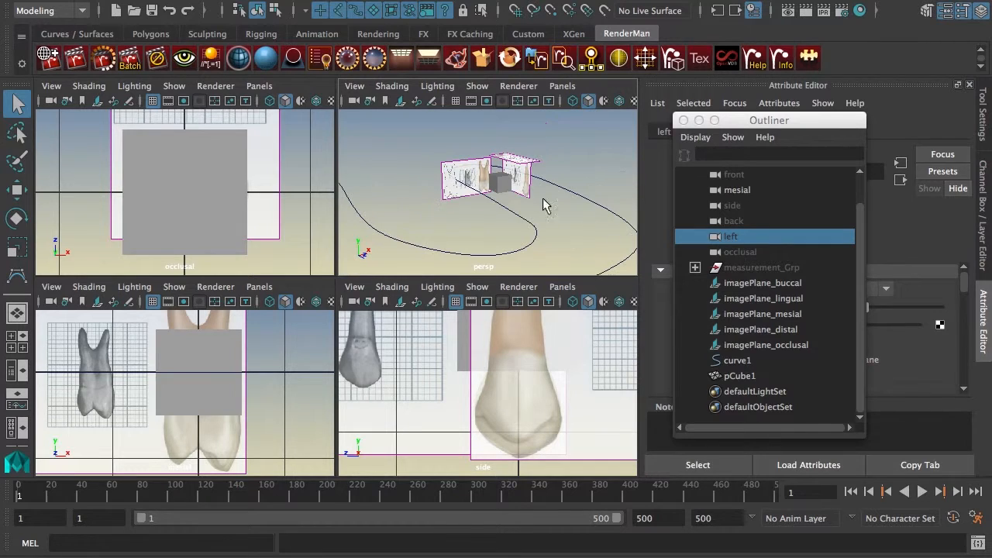
{"action": "double_click", "coordinate": [733, 237]}
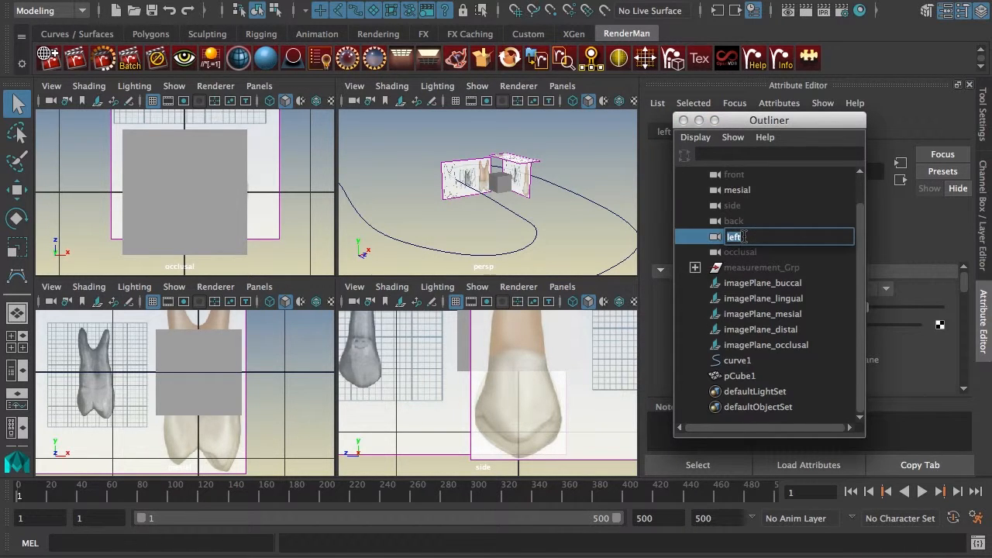
{"action": "type", "text": "lingual"}
{"action": "key", "text": "Return"}
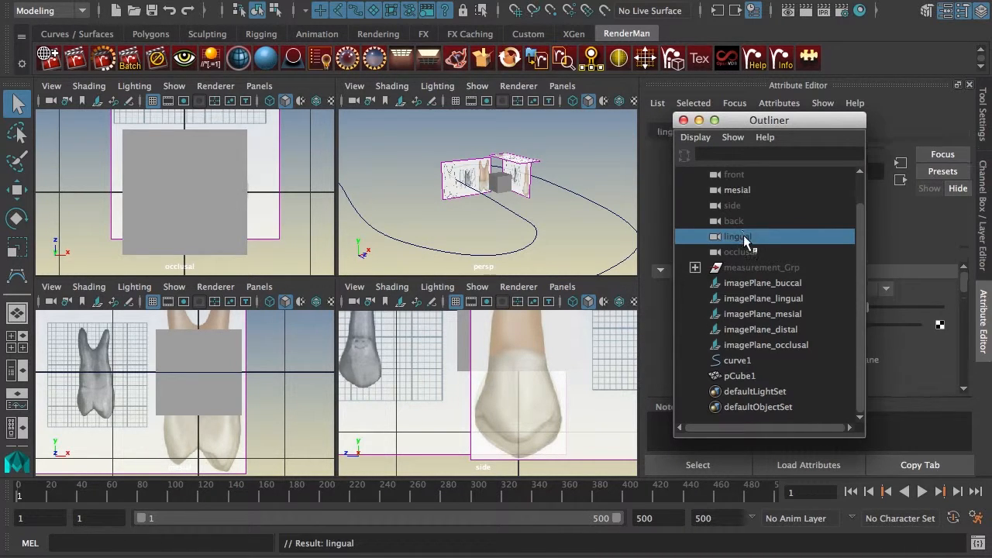
Step: Switch the side viewport to the lingual camera and frame the cube with the tooth image
{"action": "left_click", "coordinate": [562, 287]}
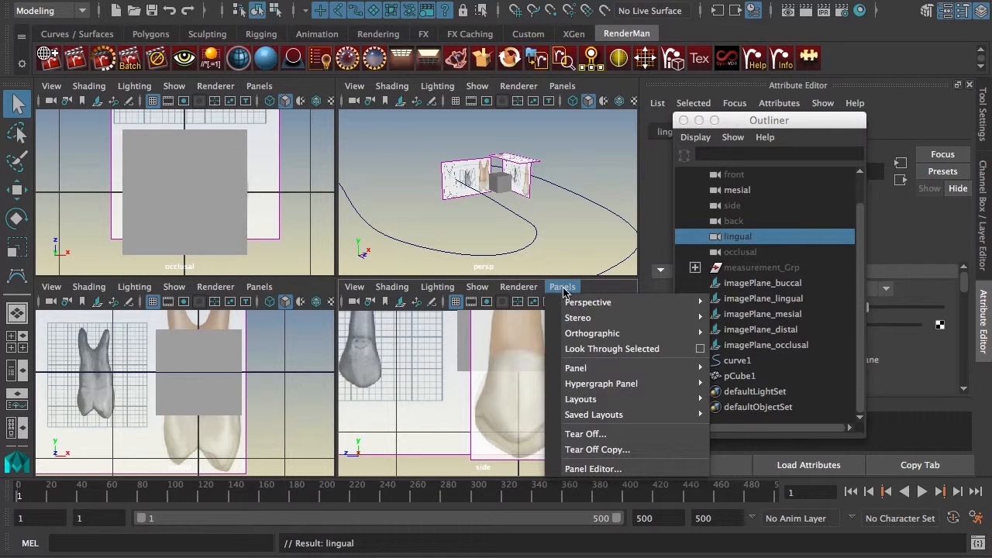
{"action": "mouse_move", "coordinate": [640, 334]}
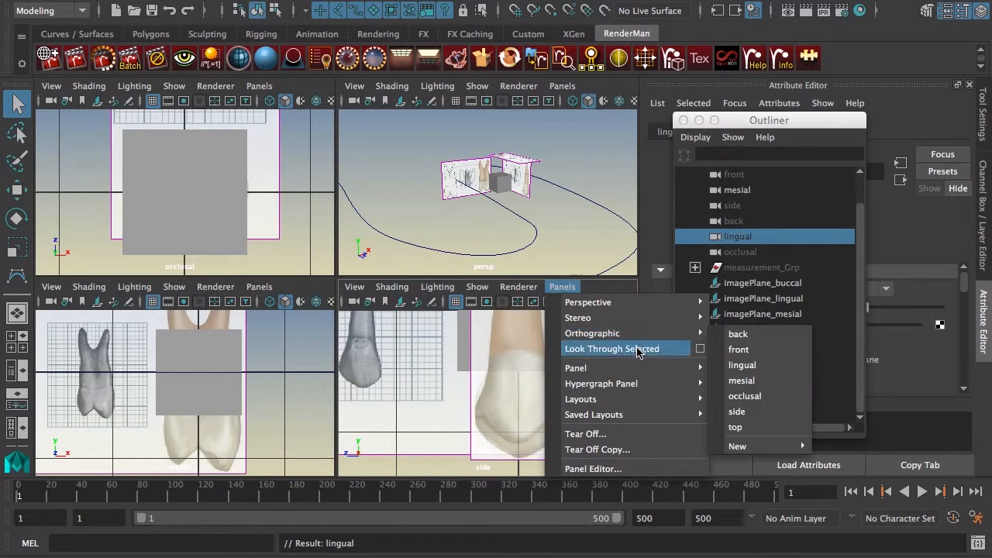
{"action": "left_click", "coordinate": [742, 365]}
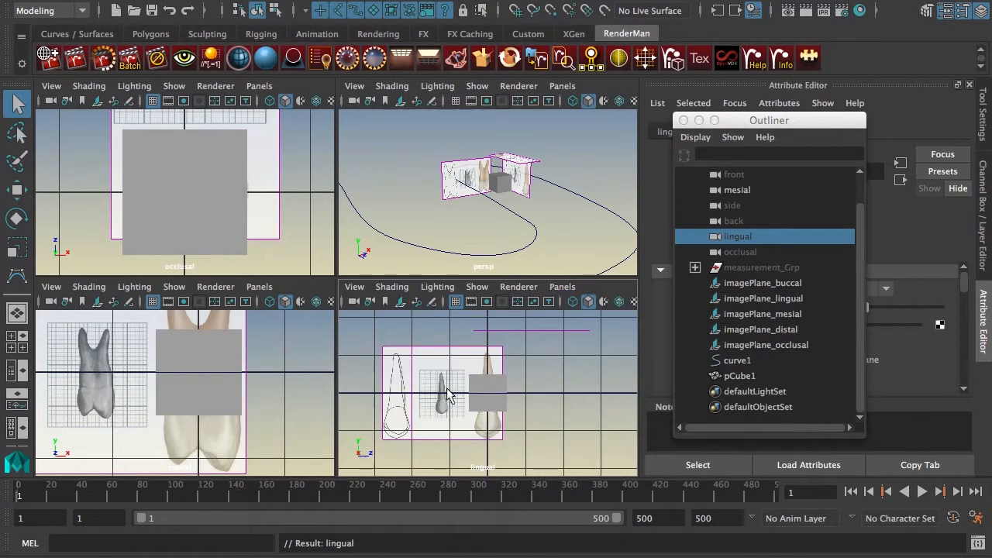
{"action": "middle_click_drag", "start_coordinate": [577, 434], "coordinate": [592, 418], "text": "alt"}
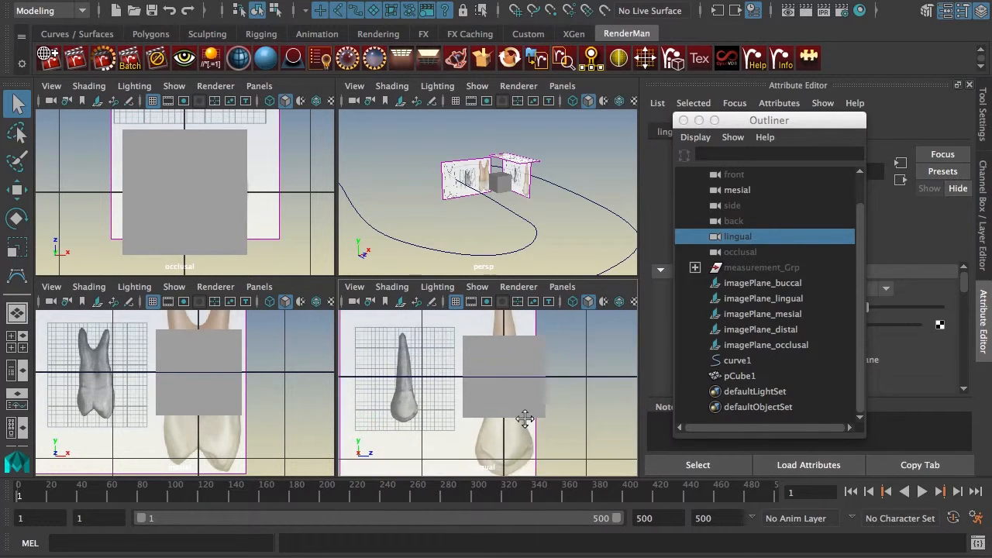
{"action": "scroll", "coordinate": [591, 418], "scroll_direction": "down", "scroll_amount": 3}
Step: Make the two lower viewports slightly taller and match the lingual view's framing to the mesial view
{"action": "left_click_drag", "start_coordinate": [533, 279], "coordinate": [519, 257]}
{"action": "right_click_drag", "start_coordinate": [527, 329], "coordinate": [543, 349], "text": "alt"}
{"action": "left_click_drag", "start_coordinate": [551, 226], "coordinate": [533, 206], "text": "alt"}
{"action": "right_click_drag", "start_coordinate": [266, 200], "coordinate": [195, 166], "text": "alt"}
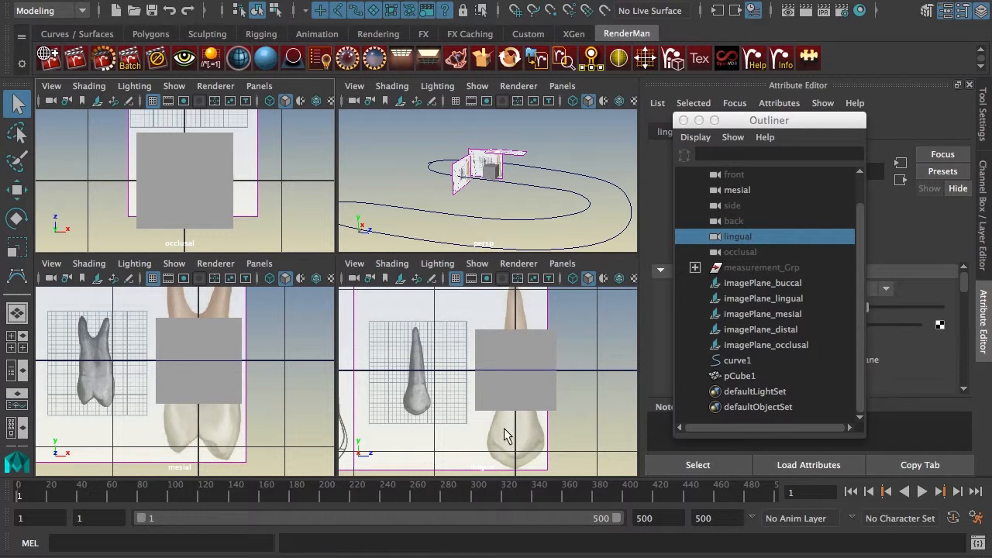
{"action": "right_click_drag", "start_coordinate": [506, 434], "coordinate": [504, 442], "text": "alt"}
{"action": "middle_click_drag", "start_coordinate": [504, 442], "coordinate": [526, 408], "text": "alt"}
{"action": "right_click_drag", "start_coordinate": [526, 409], "coordinate": [510, 440], "text": "alt"}
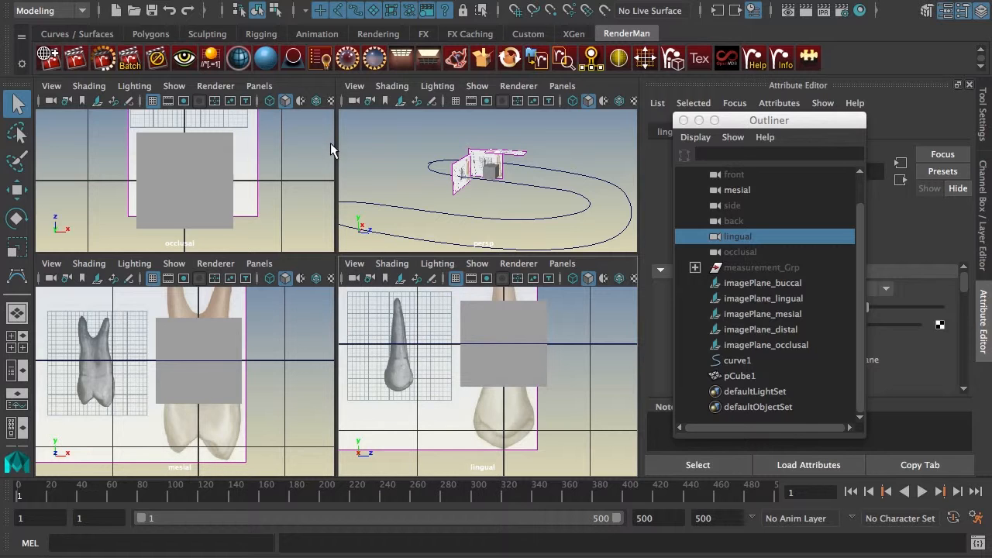
Step: Turn on X-Ray shading in the occlusal, mesial and lingual viewports
{"action": "left_click_drag", "start_coordinate": [337, 144], "coordinate": [517, 141]}
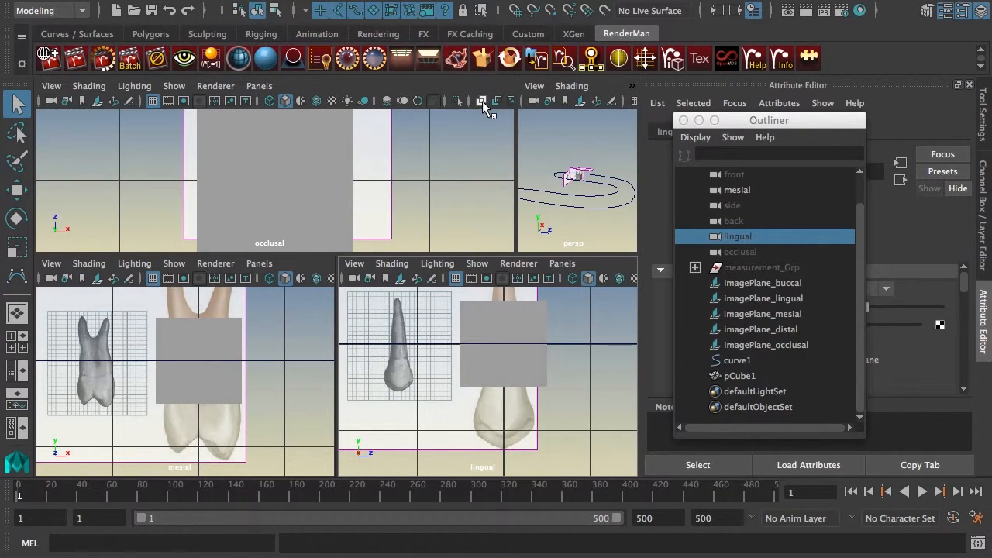
{"action": "left_click", "coordinate": [482, 101]}
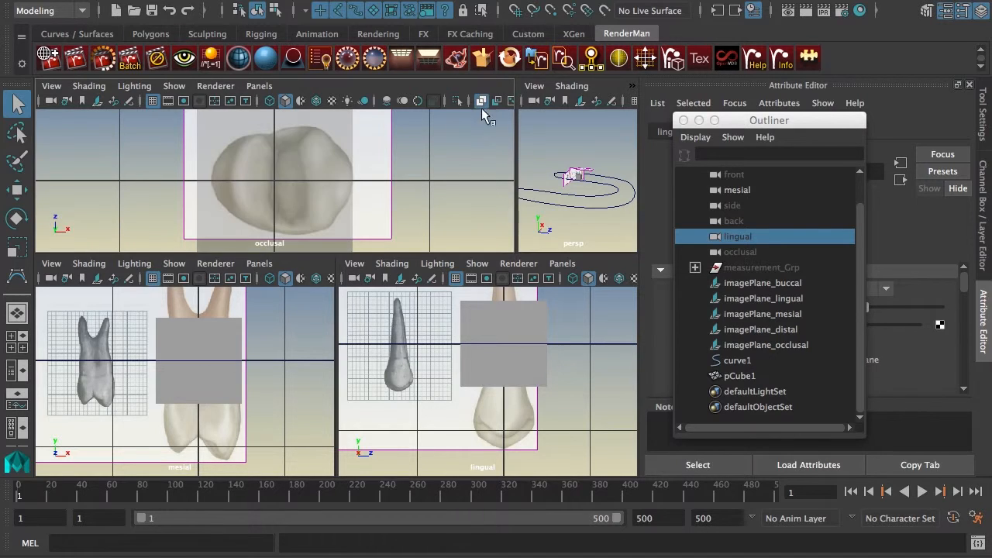
{"action": "left_click_drag", "start_coordinate": [516, 150], "coordinate": [329, 156]}
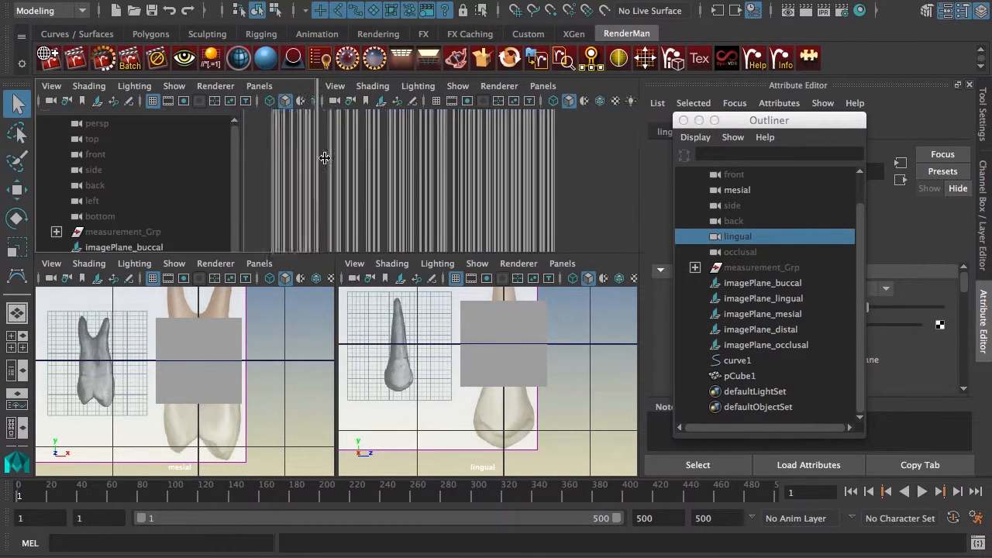
{"action": "left_click", "coordinate": [88, 263]}
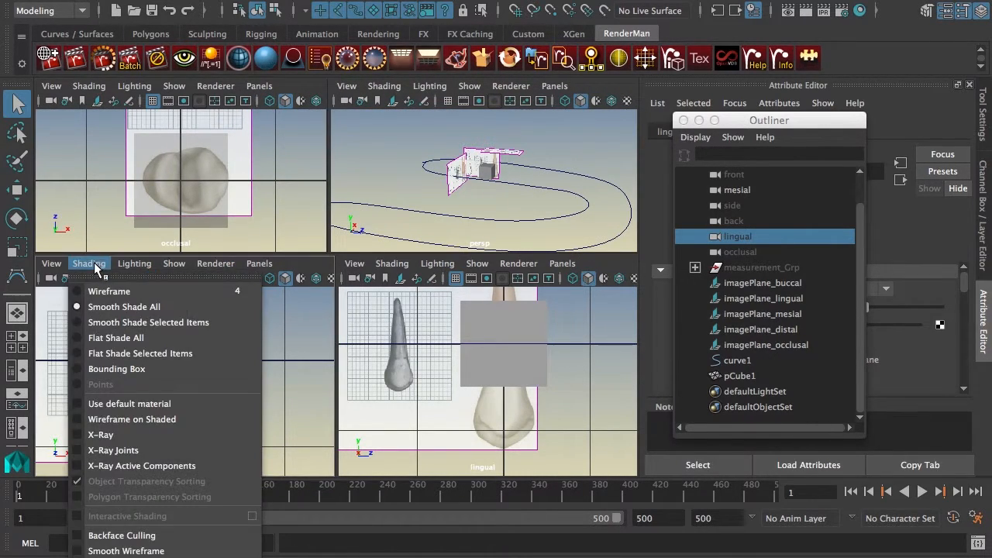
{"action": "left_click", "coordinate": [101, 435]}
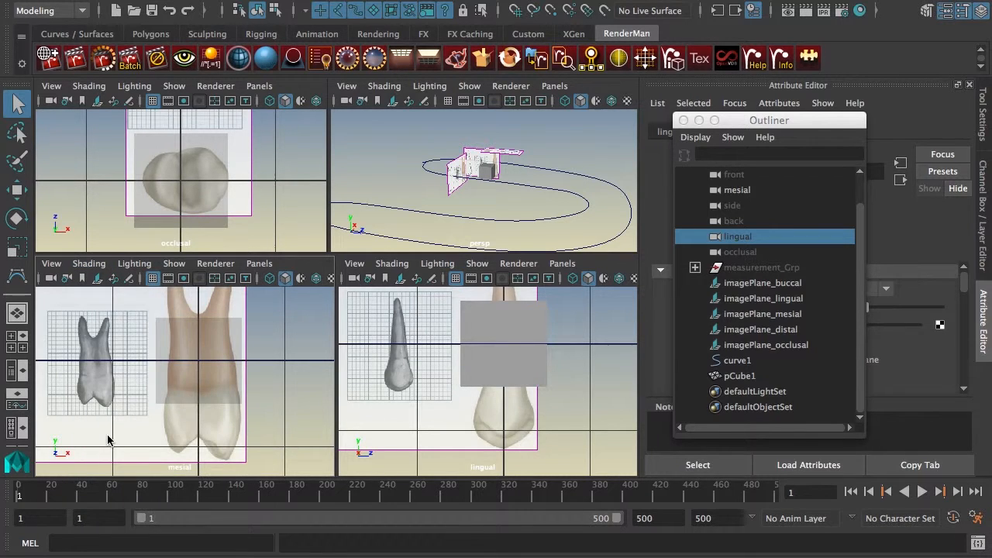
{"action": "left_click", "coordinate": [393, 264]}
{"action": "left_click", "coordinate": [407, 434]}
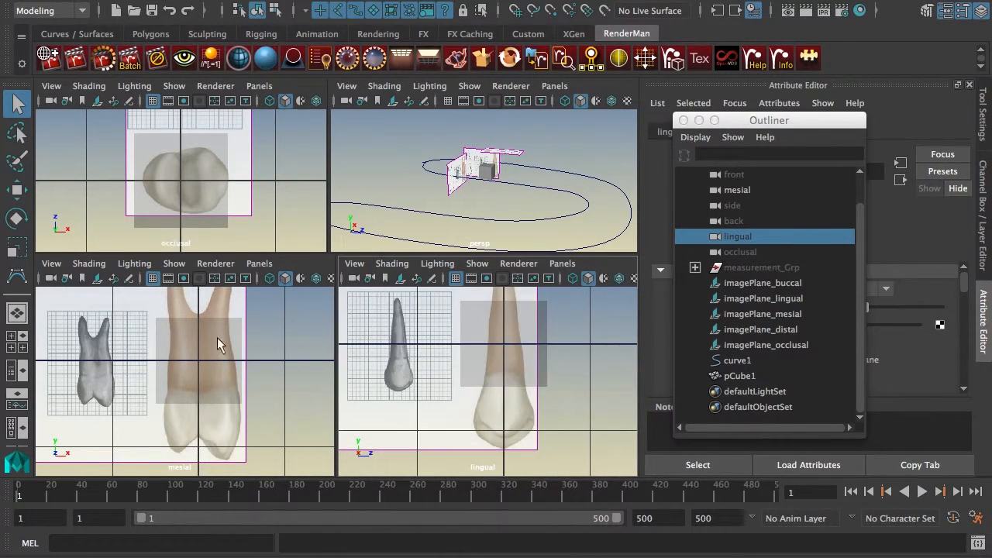
Step: Select the cube and frame it in the perspective view together with the surrounding reference image planes
{"action": "right_click_drag", "start_coordinate": [454, 395], "coordinate": [477, 373], "text": "alt"}
{"action": "left_click", "coordinate": [551, 381]}
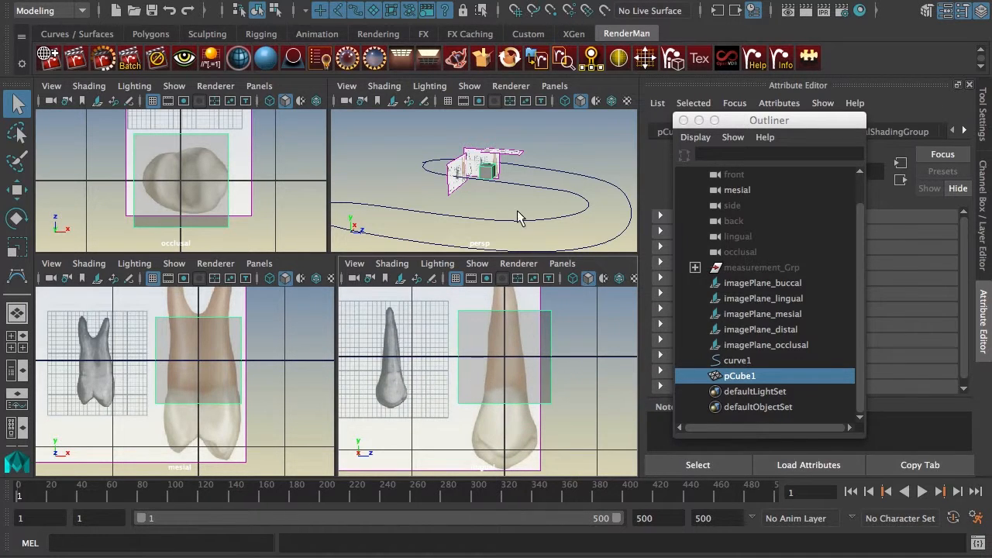
{"action": "key", "text": "f"}
{"action": "right_click_drag", "start_coordinate": [519, 212], "coordinate": [494, 225], "text": "alt"}
{"action": "left_click_drag", "start_coordinate": [494, 225], "coordinate": [522, 230], "text": "alt"}
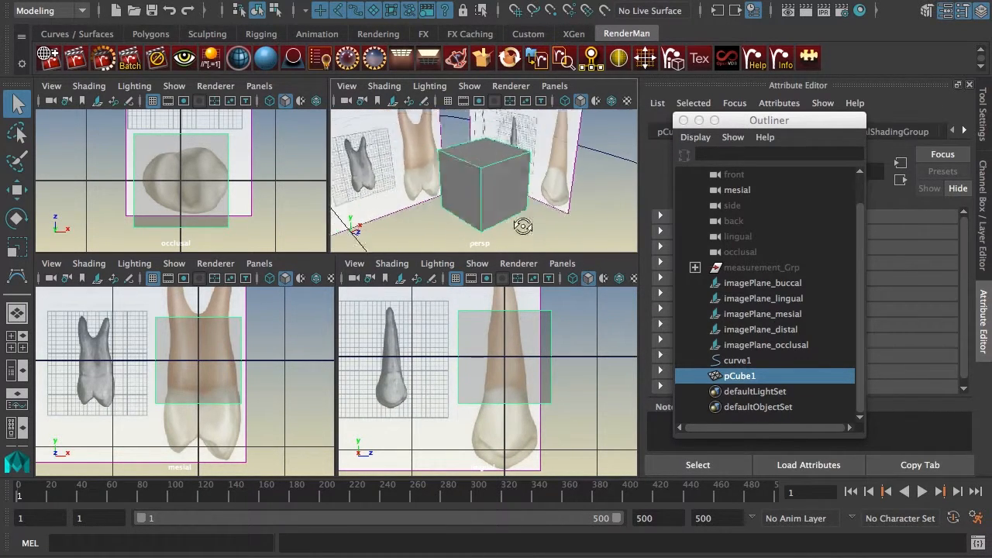
{"action": "right_click_drag", "start_coordinate": [522, 230], "coordinate": [460, 181], "text": "alt"}
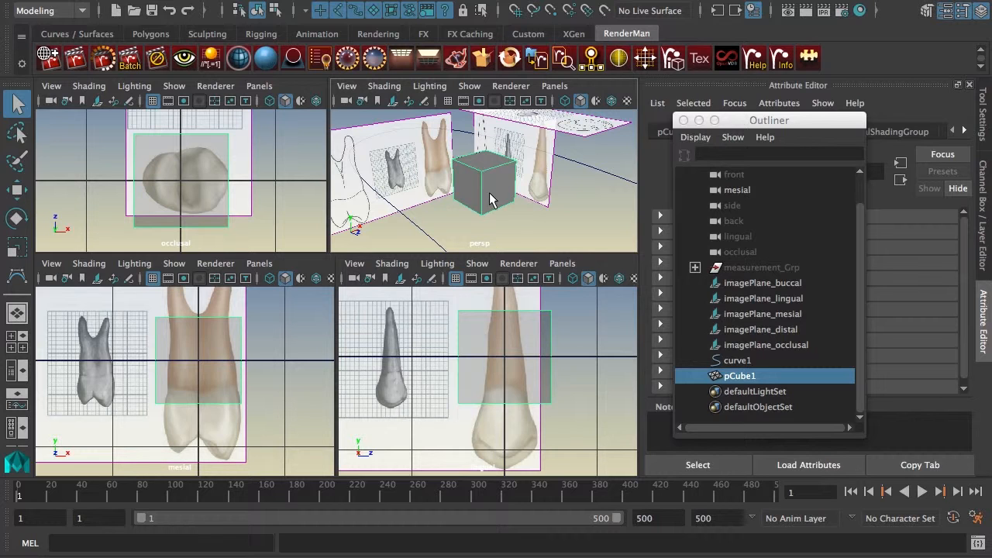
{"action": "left_click_drag", "start_coordinate": [490, 199], "coordinate": [427, 200], "text": "alt"}
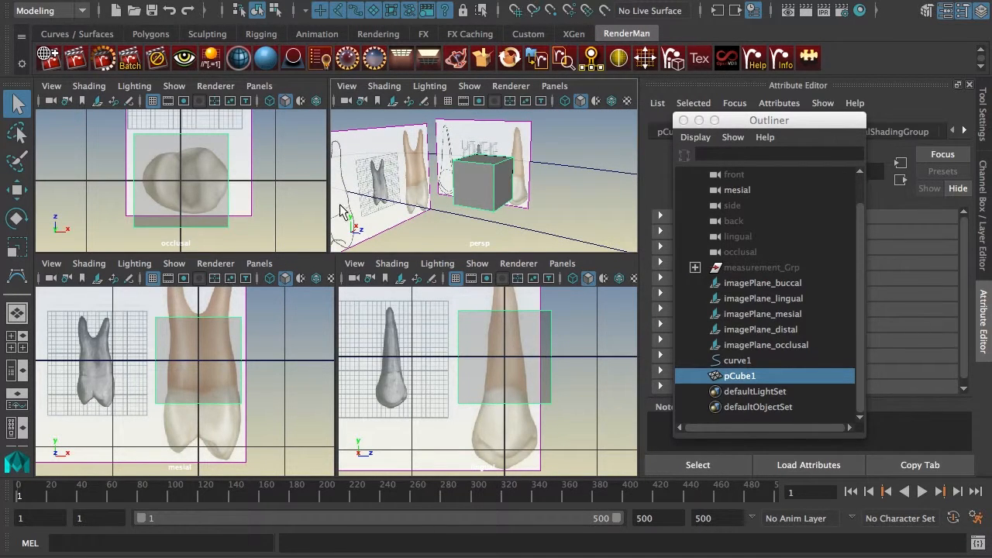
Step: Narrow the occlusal and mesial viewports so their vertical dividers line up, and enlarge the tooth in the occlusal view
{"action": "mouse_move", "coordinate": [329, 208]}
{"action": "left_mouse_down"}
{"action": "mouse_move", "coordinate": [299, 209]}
{"action": "mouse_move", "coordinate": [324, 209]}
{"action": "left_mouse_up"}
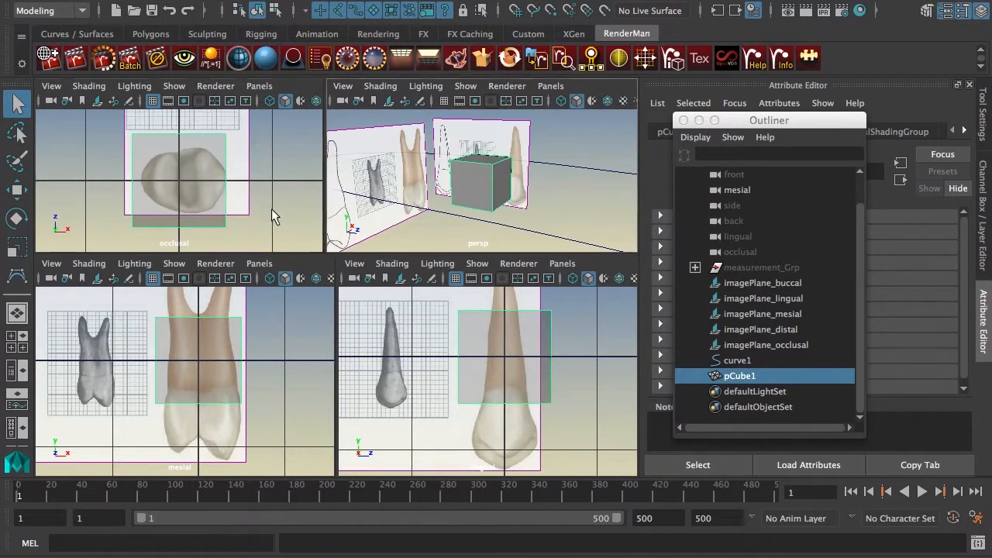
{"action": "right_click_drag", "start_coordinate": [271, 208], "coordinate": [308, 209], "text": "alt"}
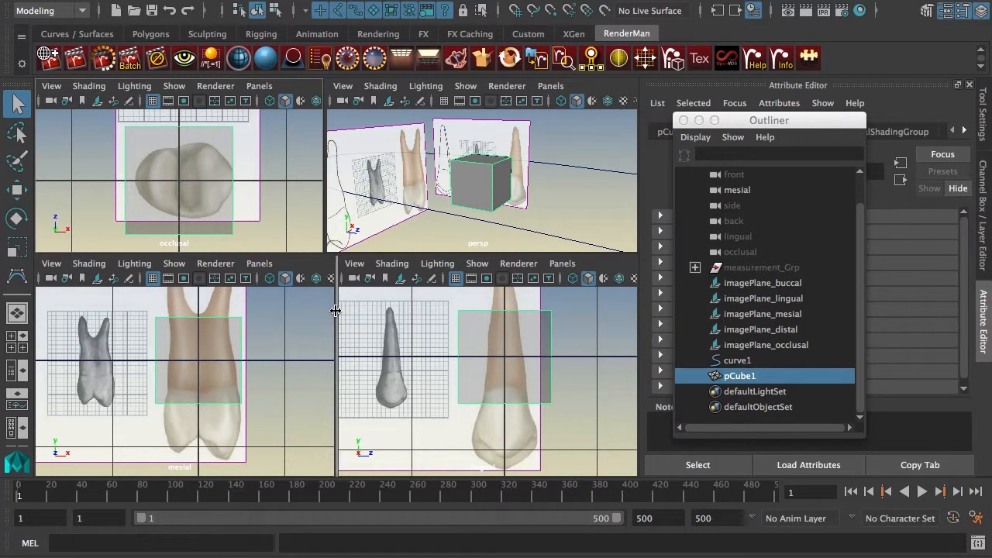
{"action": "mouse_move", "coordinate": [334, 310]}
{"action": "left_mouse_down"}
{"action": "mouse_move", "coordinate": [316, 310]}
{"action": "mouse_move", "coordinate": [324, 314]}
{"action": "left_mouse_up"}
Step: Examine the cube against the image planes in the perspective view, ending face-on to the mesial image
{"action": "left_click_drag", "start_coordinate": [473, 202], "coordinate": [476, 186], "text": "alt"}
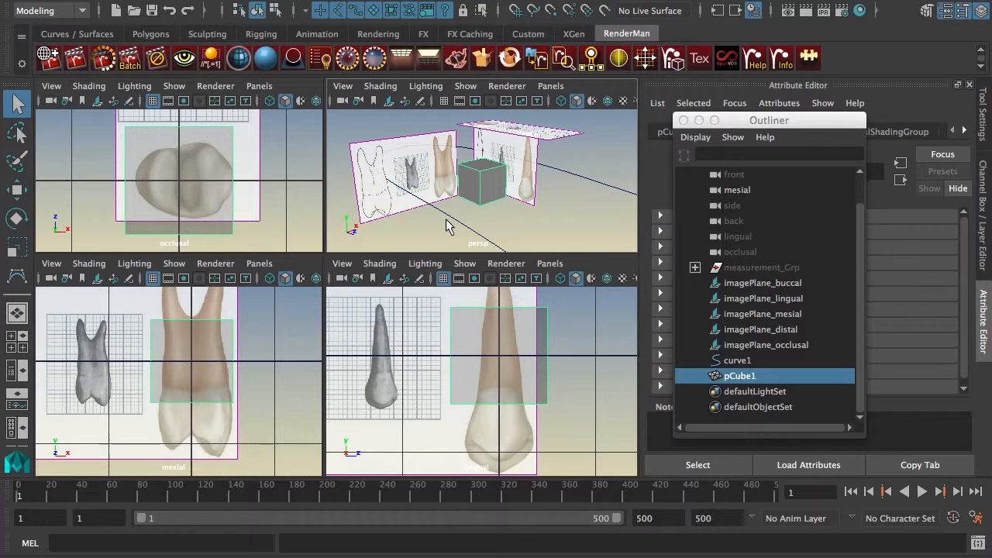
{"action": "left_click_drag", "start_coordinate": [447, 226], "coordinate": [423, 218], "text": "alt"}
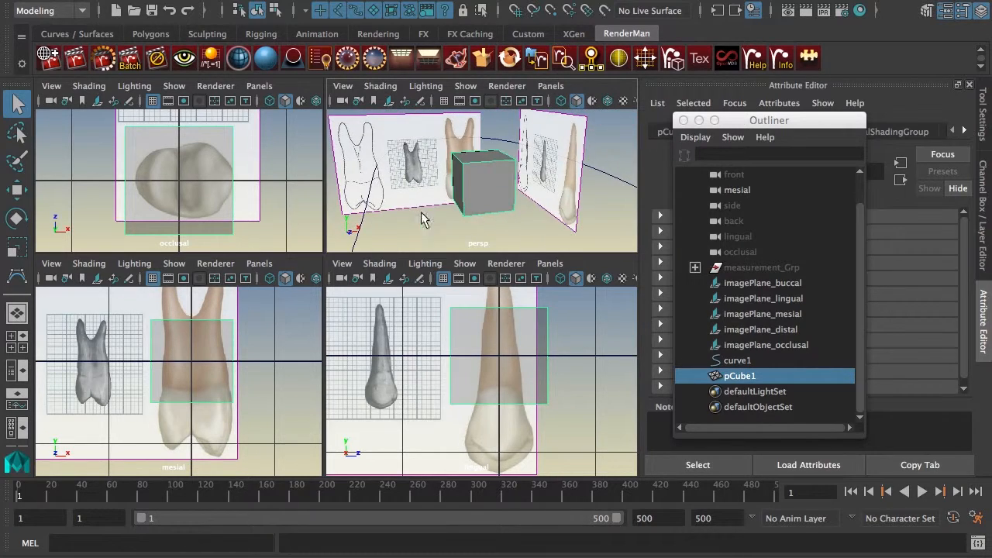
{"action": "right_click_drag", "start_coordinate": [423, 219], "coordinate": [527, 212], "text": "alt"}
{"action": "right_click_drag", "start_coordinate": [502, 160], "coordinate": [476, 183], "text": "alt"}
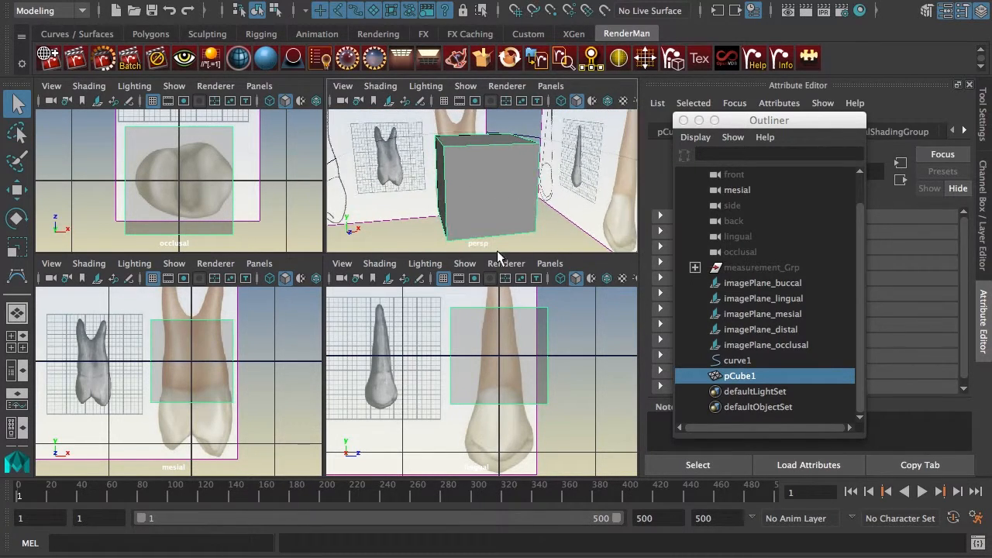
{"action": "left_click_drag", "start_coordinate": [496, 165], "coordinate": [481, 139], "text": "alt"}
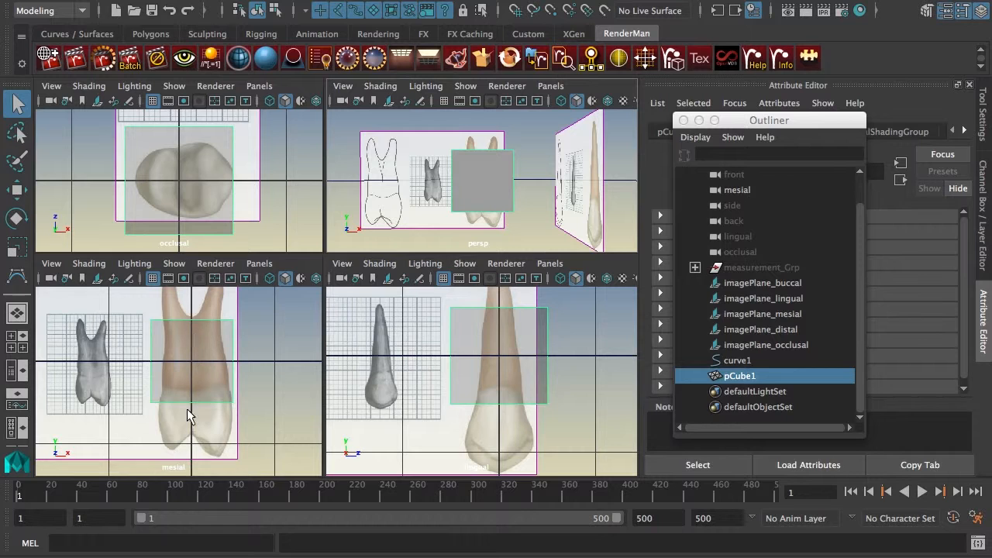
Step: Insert a vertical edge loop through the middle of the cube in the mesial view with Multi-Cut, and reselect the cube
{"action": "scroll", "coordinate": [193, 387], "scroll_direction": "down", "scroll_amount": 3}
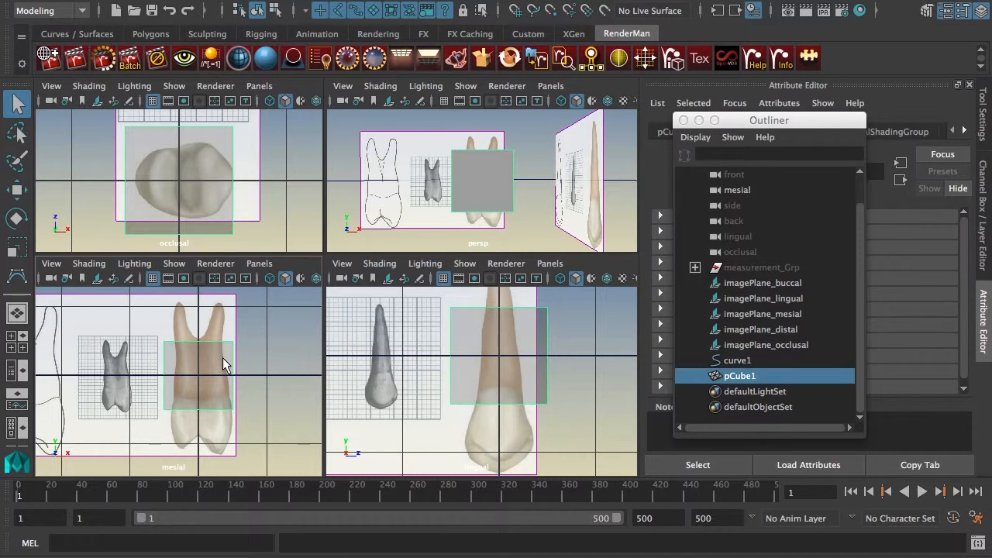
{"action": "right_click", "coordinate": [223, 364], "text": "shift"}
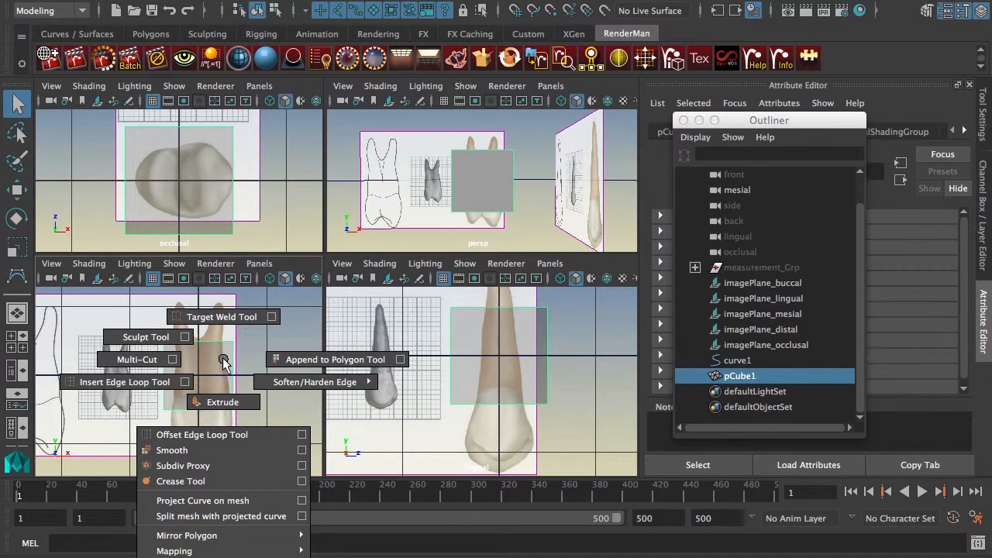
{"action": "left_click", "coordinate": [136, 360]}
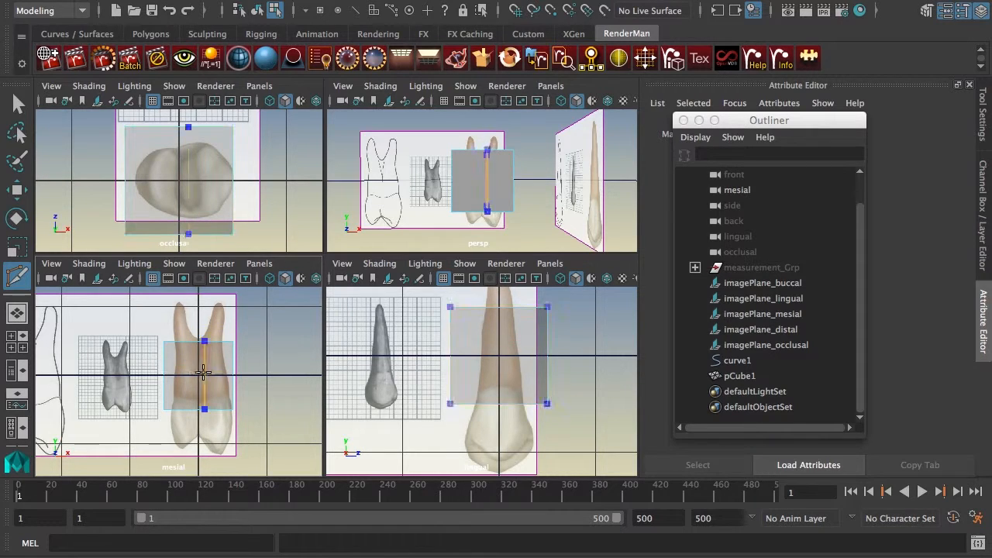
{"action": "left_click", "coordinate": [204, 346], "text": "ctrl+shift"}
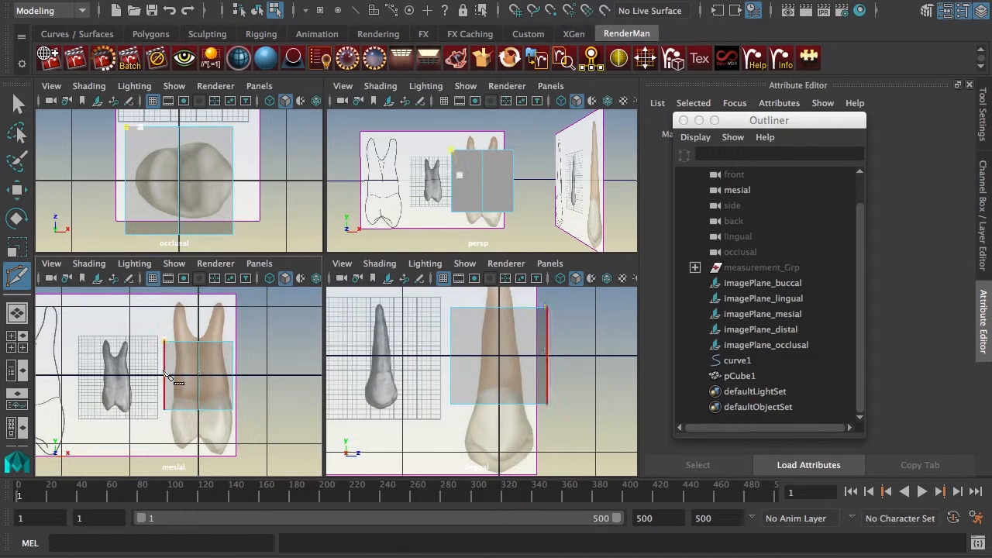
{"action": "left_click", "coordinate": [199, 341]}
{"action": "key", "text": "Escape"}
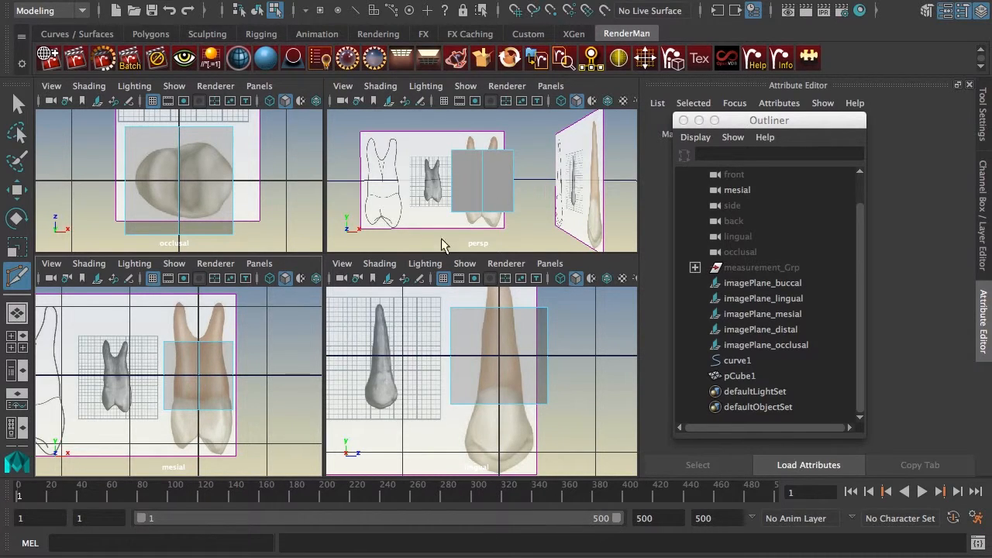
{"action": "key", "text": "q"}
{"action": "left_click", "coordinate": [225, 383]}
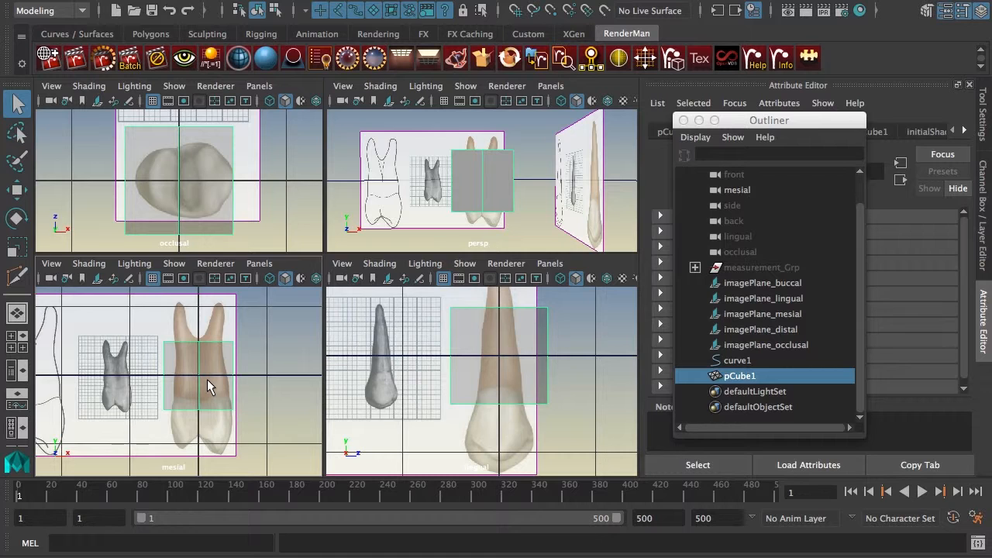
Step: Raise the cube's upper row of vertices in the mesial view to the fork between the two roots
{"action": "key", "text": "space"}
{"action": "right_click_drag", "start_coordinate": [380, 305], "coordinate": [438, 281], "text": "alt"}
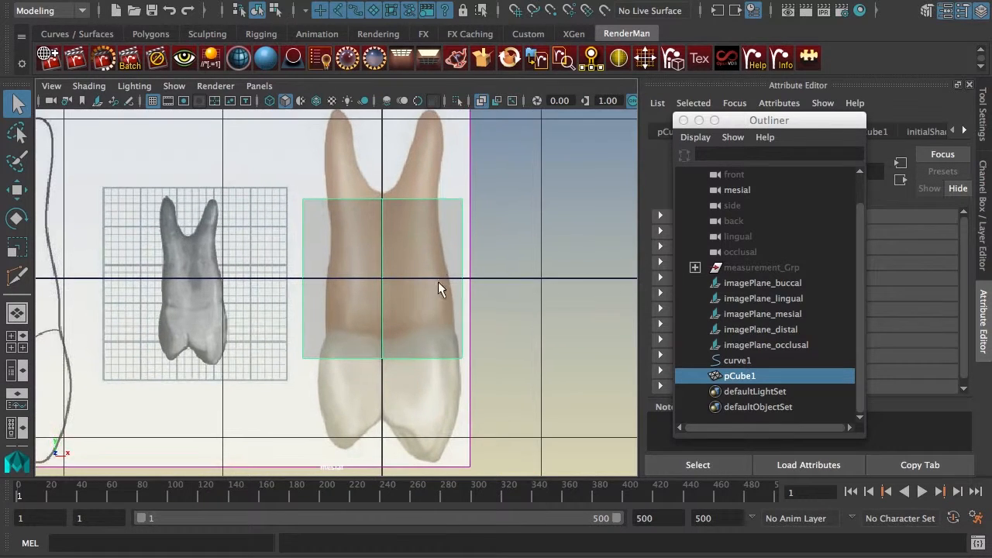
{"action": "middle_click_drag", "start_coordinate": [447, 253], "coordinate": [449, 269], "text": "alt"}
{"action": "right_click_drag", "start_coordinate": [462, 215], "coordinate": [397, 215]}
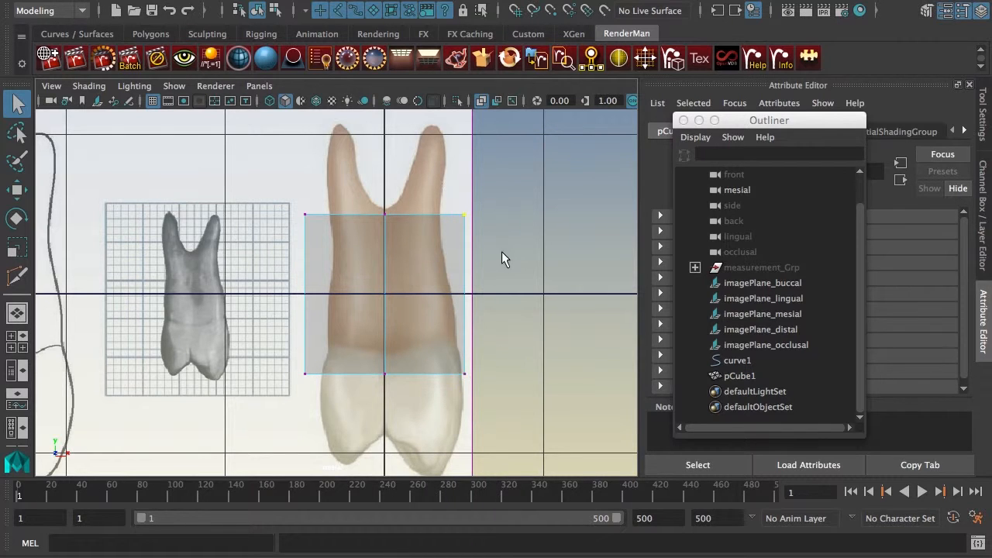
{"action": "left_click_drag", "start_coordinate": [289, 198], "coordinate": [470, 238]}
{"action": "key", "text": "w"}
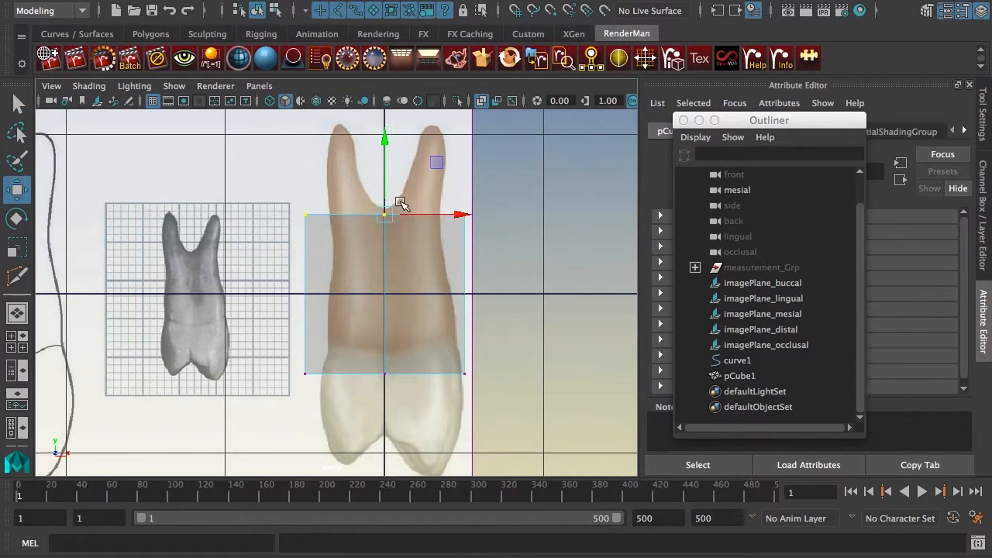
{"action": "left_click_drag", "start_coordinate": [388, 188], "coordinate": [389, 186]}
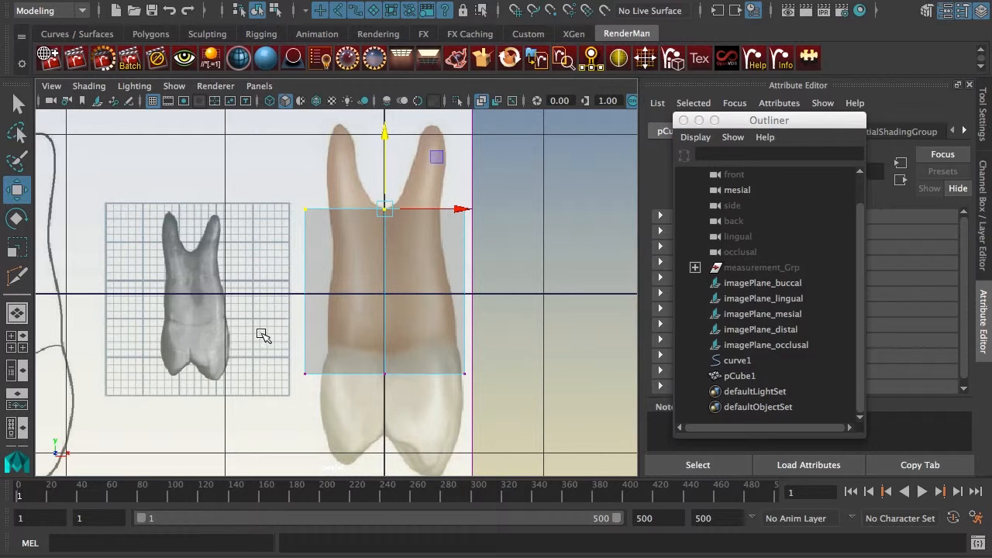
Step: Raise the cube's lower row of vertices to the line where the root meets the crown in the mesial image
{"action": "left_click_drag", "start_coordinate": [264, 335], "coordinate": [593, 445]}
{"action": "left_click_drag", "start_coordinate": [387, 339], "coordinate": [396, 320]}
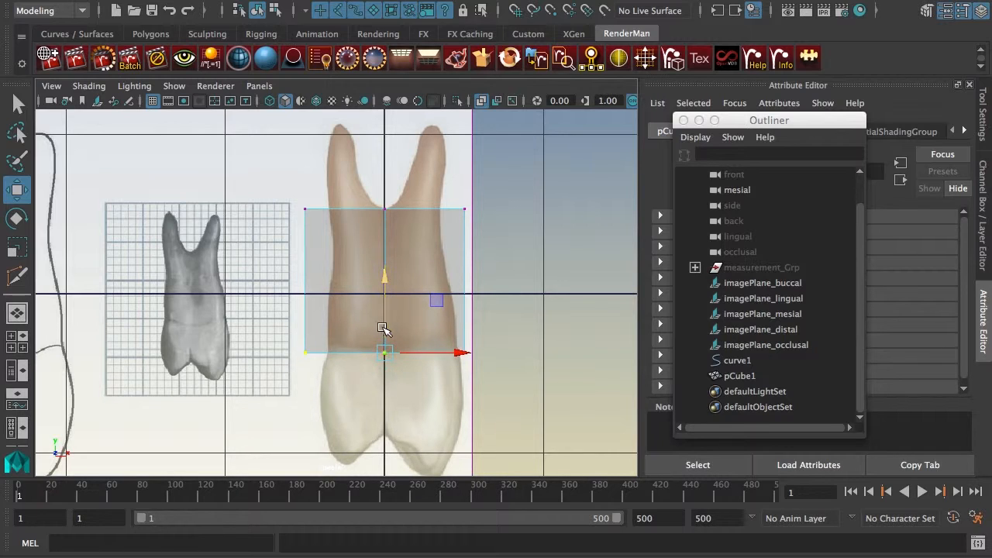
{"action": "left_click_drag", "start_coordinate": [382, 328], "coordinate": [383, 325]}
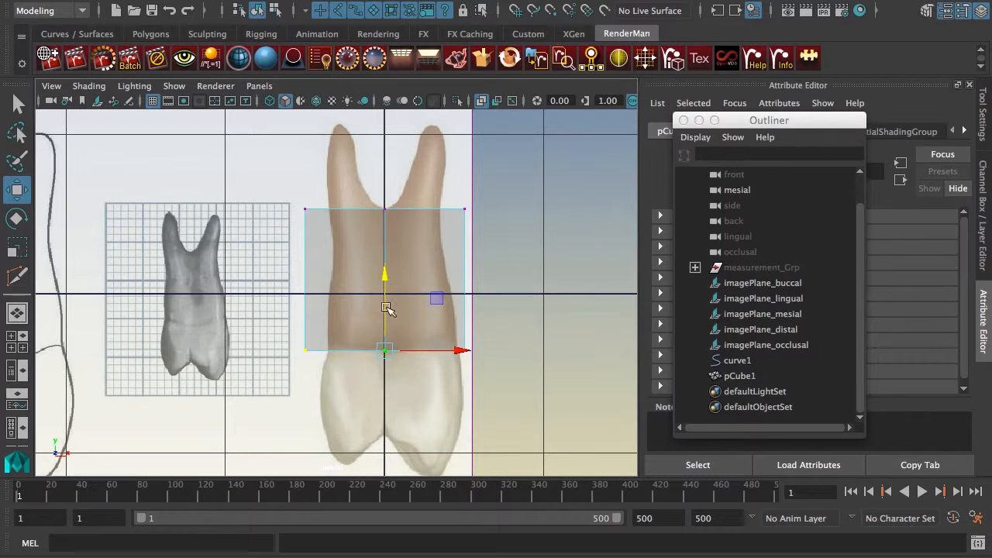
Step: Move the cube's two outer vertex columns inward in the mesial view to match the width of the root trunk
{"action": "left_click_drag", "start_coordinate": [341, 404], "coordinate": [341, 404]}
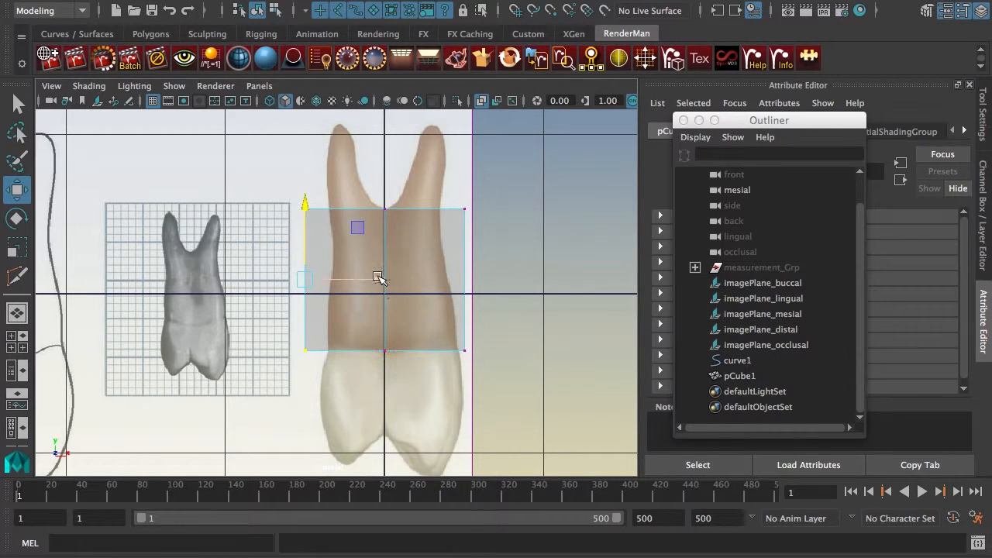
{"action": "left_click_drag", "start_coordinate": [378, 280], "coordinate": [399, 278]}
{"action": "left_click_drag", "start_coordinate": [454, 190], "coordinate": [513, 387]}
{"action": "left_click_drag", "start_coordinate": [536, 279], "coordinate": [509, 280]}
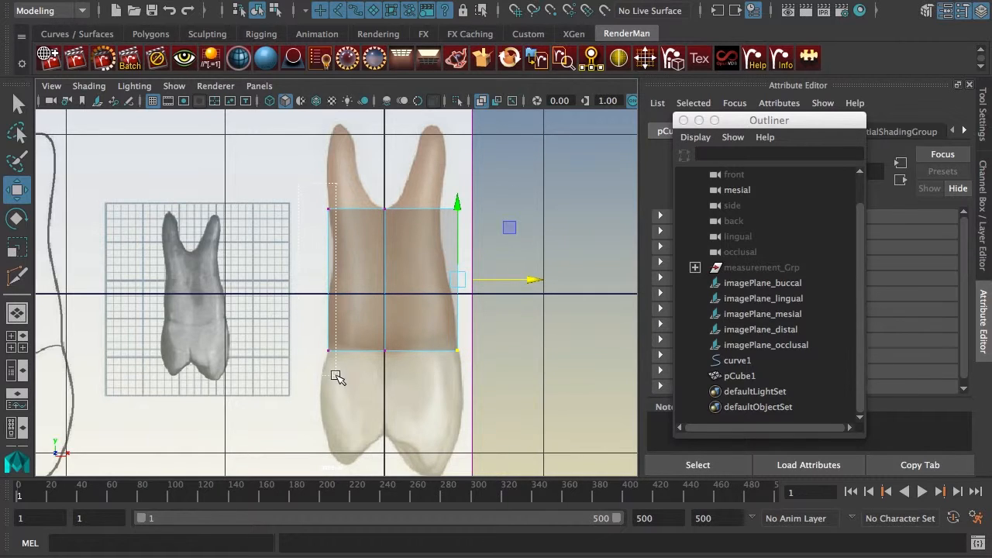
{"action": "left_click_drag", "start_coordinate": [337, 377], "coordinate": [337, 376]}
{"action": "left_click_drag", "start_coordinate": [446, 187], "coordinate": [508, 379]}
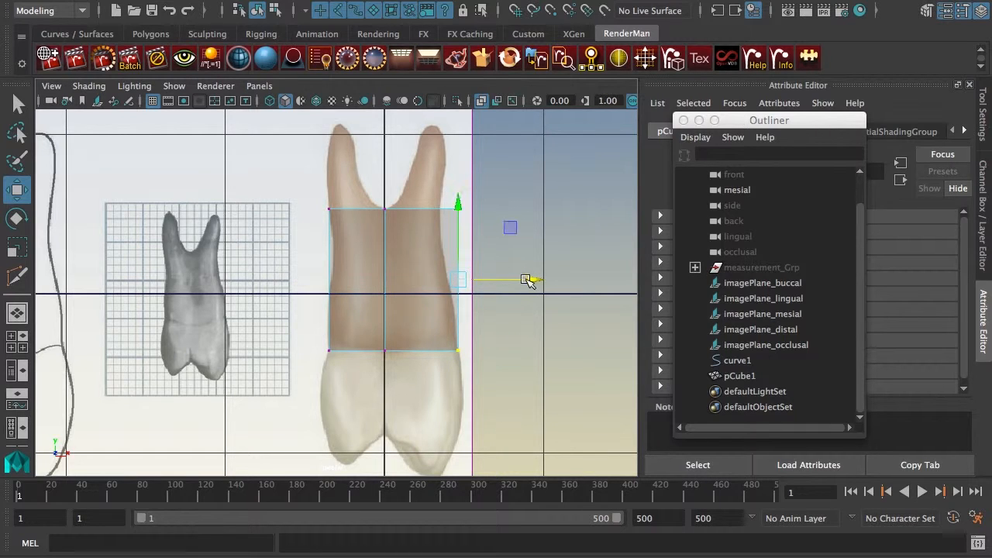
{"action": "left_click_drag", "start_coordinate": [536, 280], "coordinate": [533, 279]}
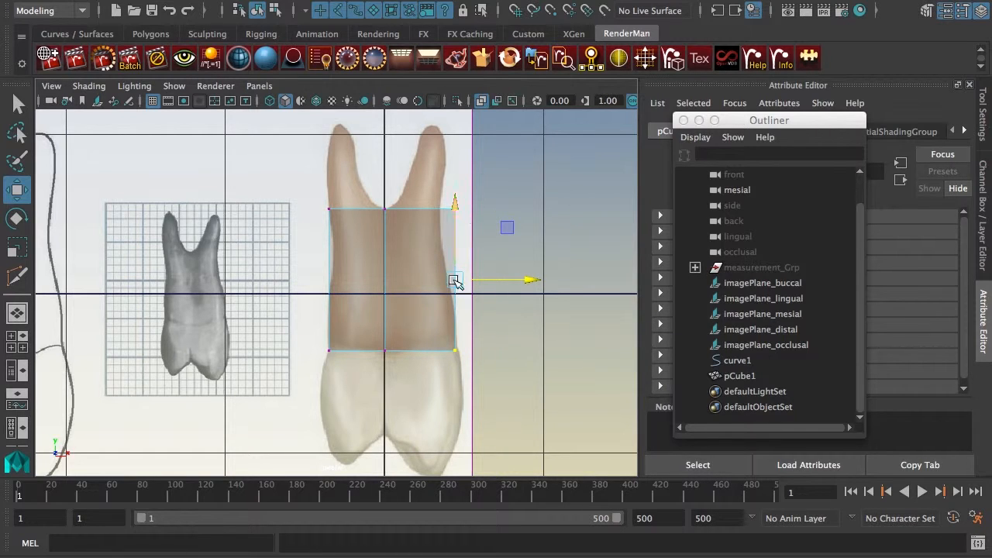
Step: Move both outer vertex columns inward in the lingual view to match the root's width at the crown line
{"action": "key", "text": "space"}
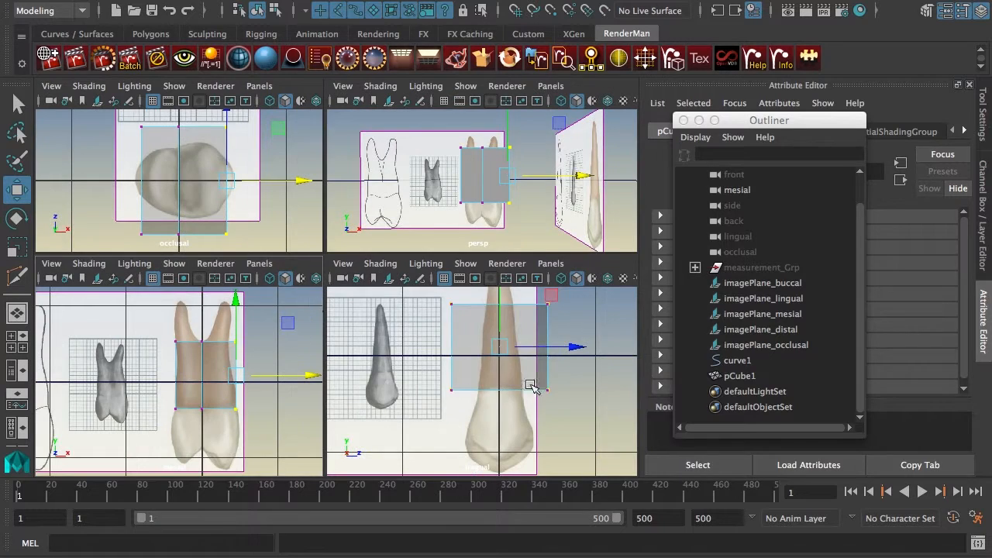
{"action": "key", "text": "space"}
{"action": "right_click_drag", "start_coordinate": [541, 320], "coordinate": [533, 321], "text": "alt"}
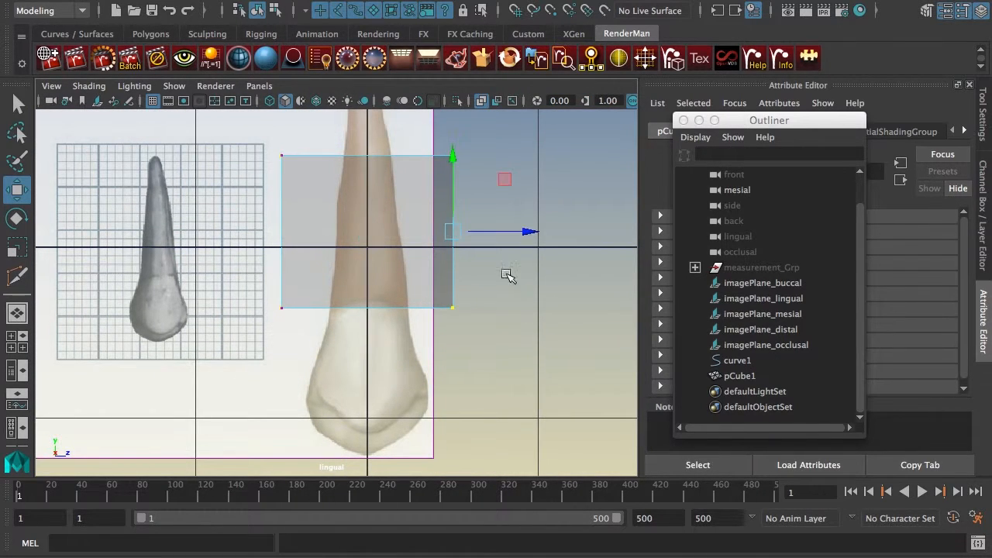
{"action": "left_click_drag", "start_coordinate": [534, 234], "coordinate": [487, 236]}
{"action": "left_click_drag", "start_coordinate": [263, 147], "coordinate": [308, 324]}
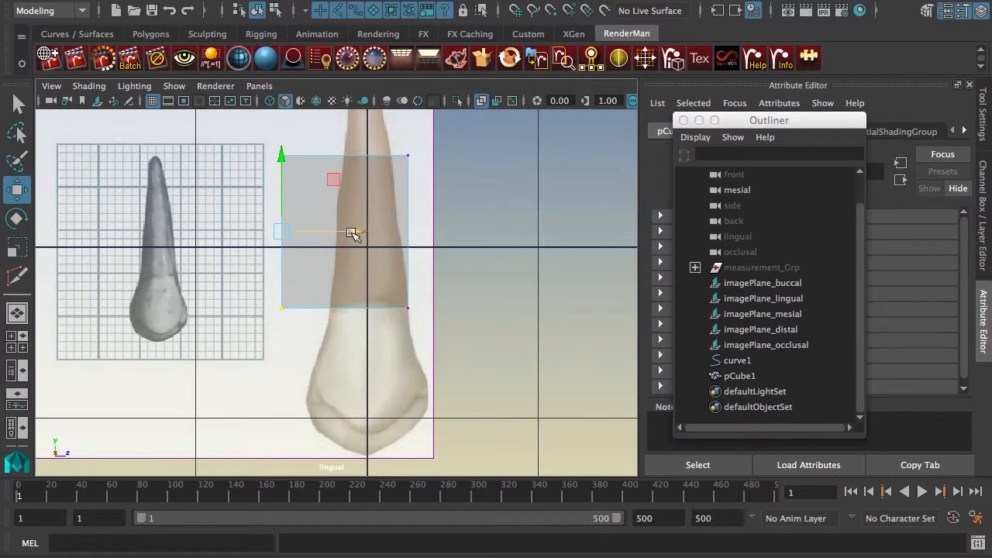
{"action": "left_click_drag", "start_coordinate": [355, 231], "coordinate": [402, 233]}
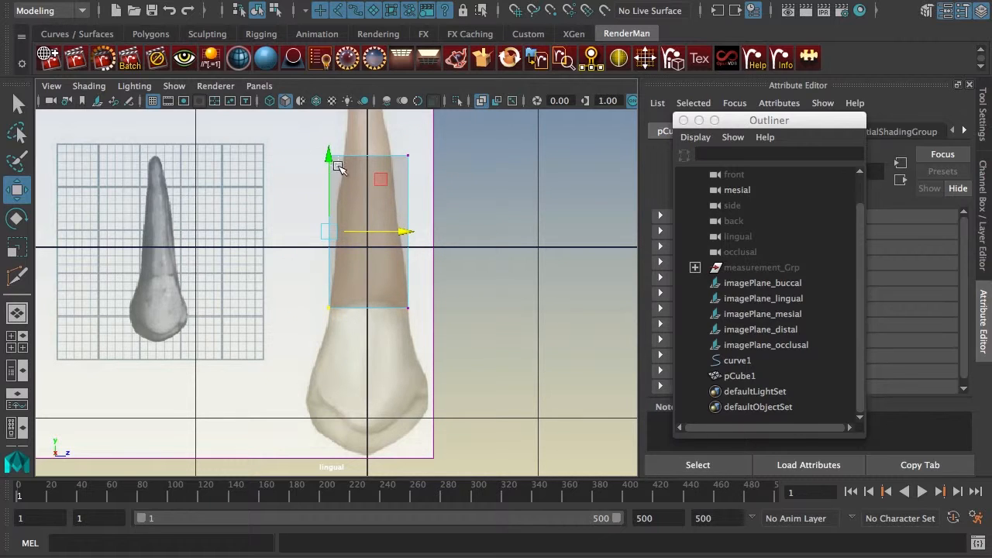
Step: Taper the cube in the lingual view by moving its upper corner vertices inward onto the root outline
{"action": "left_click", "coordinate": [339, 167]}
{"action": "left_click_drag", "start_coordinate": [377, 155], "coordinate": [427, 155]}
{"action": "left_click", "coordinate": [408, 154]}
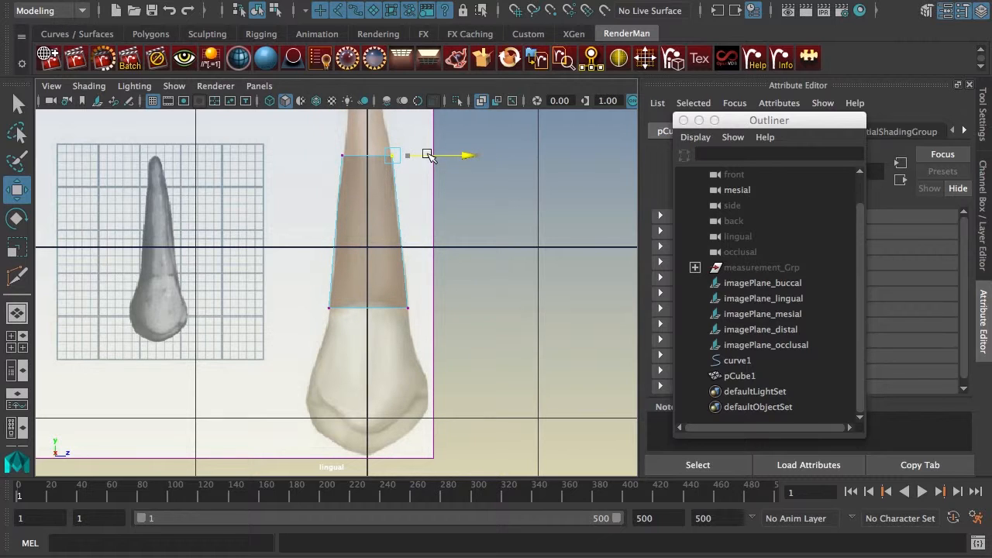
Step: Select the whole cube in the perspective view and examine its tapered shape against the image planes
{"action": "key", "text": "space"}
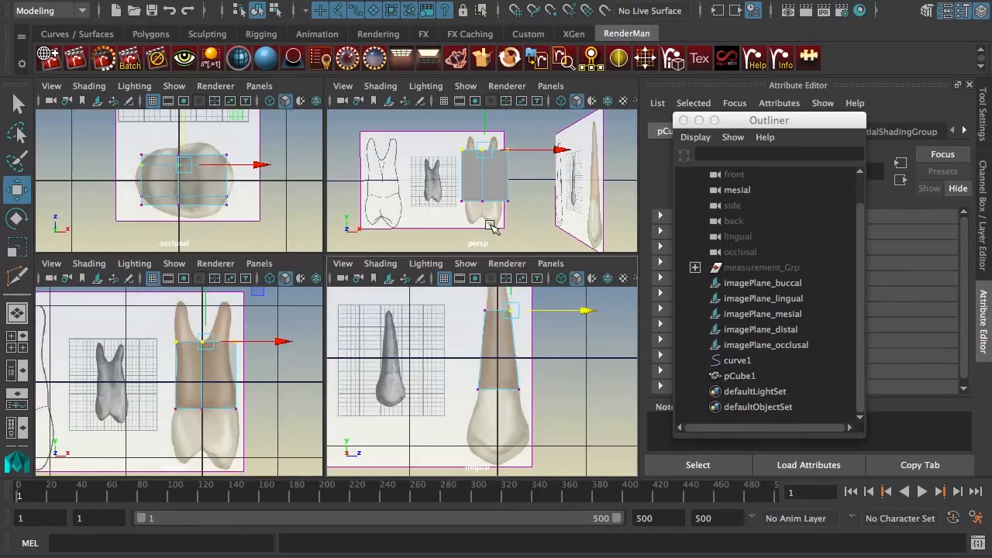
{"action": "key", "text": "space"}
{"action": "left_click_drag", "start_coordinate": [467, 243], "coordinate": [358, 316], "text": "alt"}
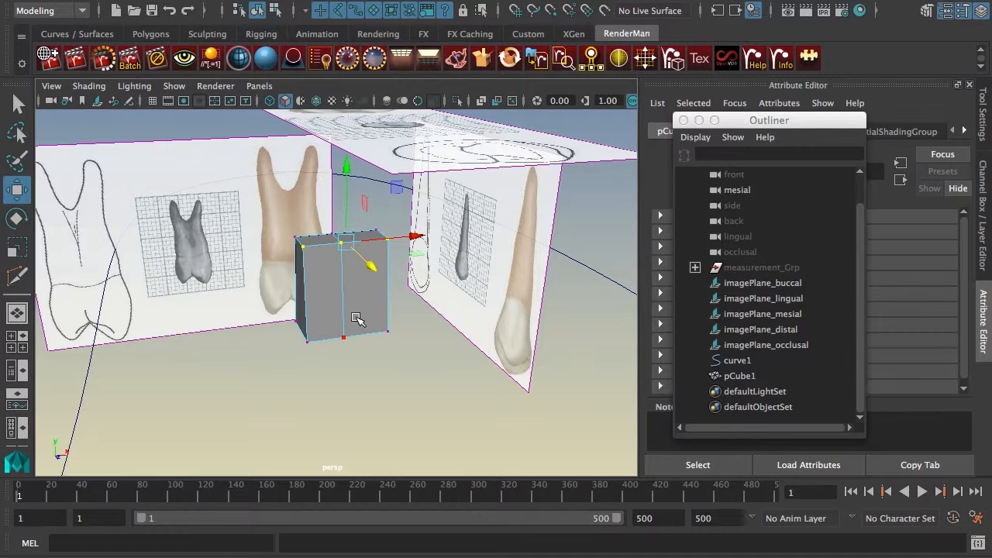
{"action": "left_click", "coordinate": [350, 328]}
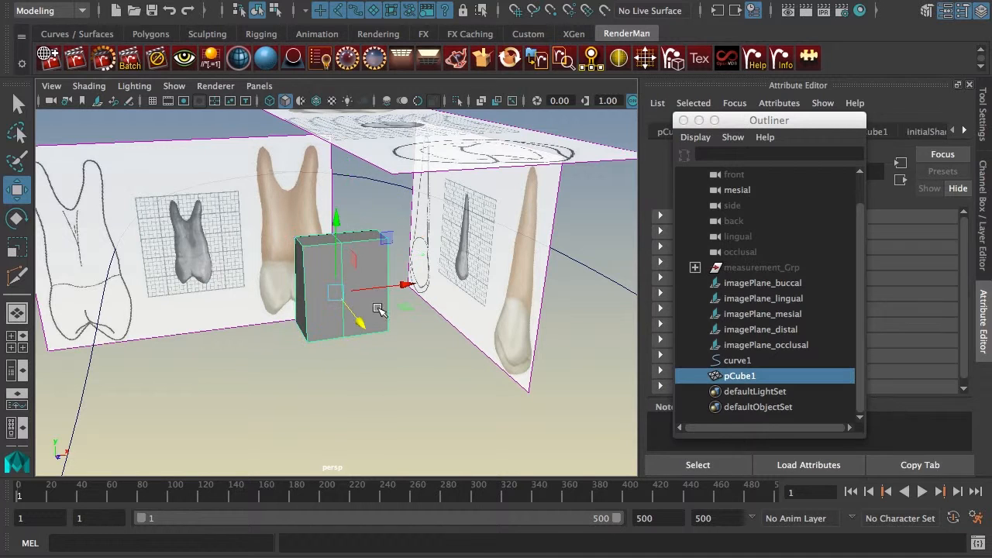
{"action": "key", "text": "f"}
{"action": "key", "text": "space"}
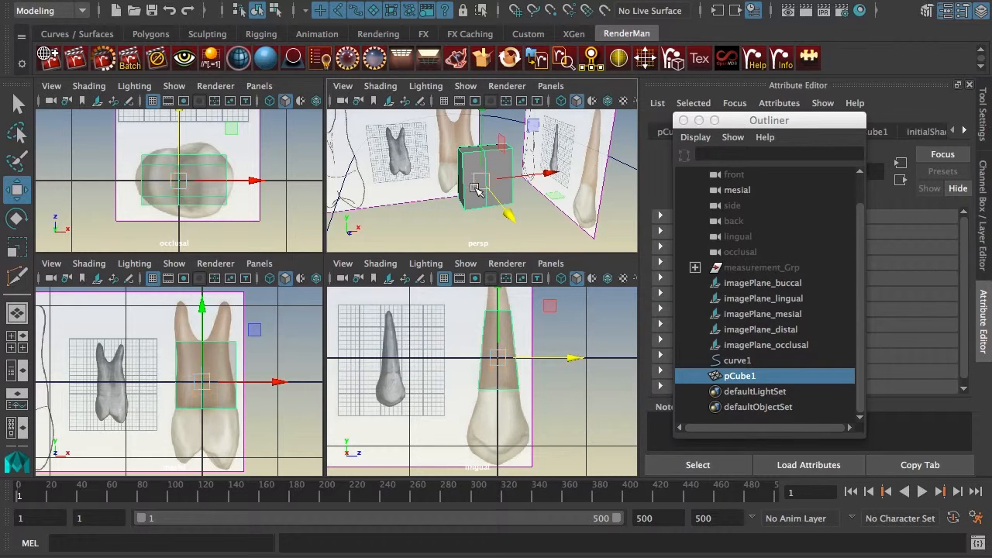
{"action": "key", "text": "space"}
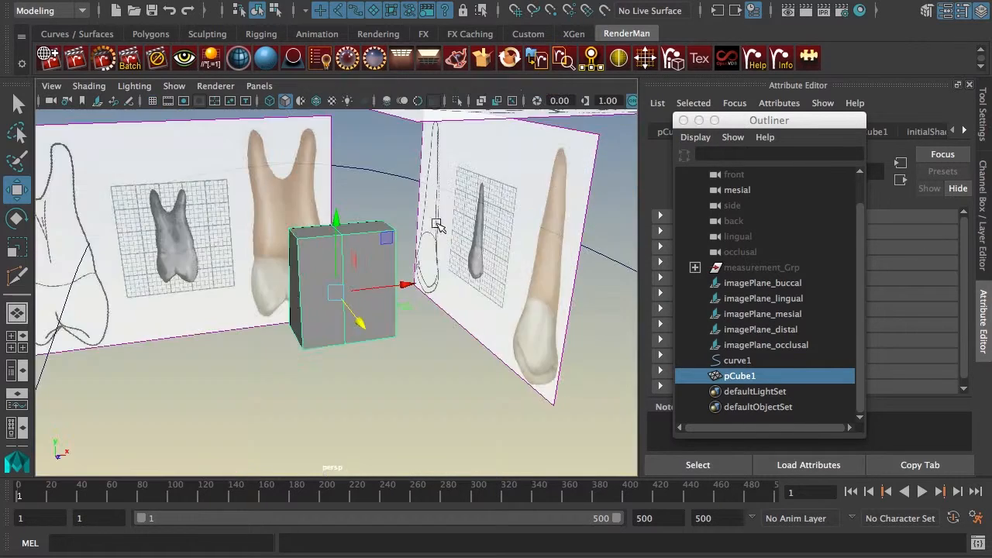
{"action": "left_click_drag", "start_coordinate": [438, 227], "coordinate": [330, 262], "text": "alt"}
Step: Try extruding the cube's two top faces upward by 0.312 with Keep Faces Together off, scaling their ends narrower
{"action": "right_click_drag", "start_coordinate": [368, 219], "coordinate": [363, 257]}
{"action": "left_click", "coordinate": [341, 194]}
{"action": "left_click", "coordinate": [318, 198], "text": "shift"}
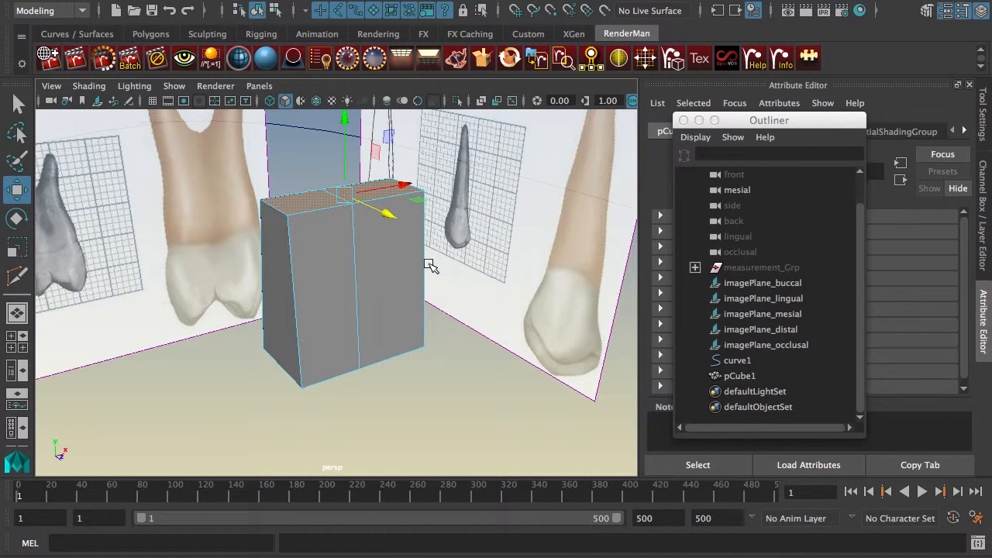
{"action": "right_click_drag", "start_coordinate": [451, 275], "coordinate": [399, 277], "text": "alt"}
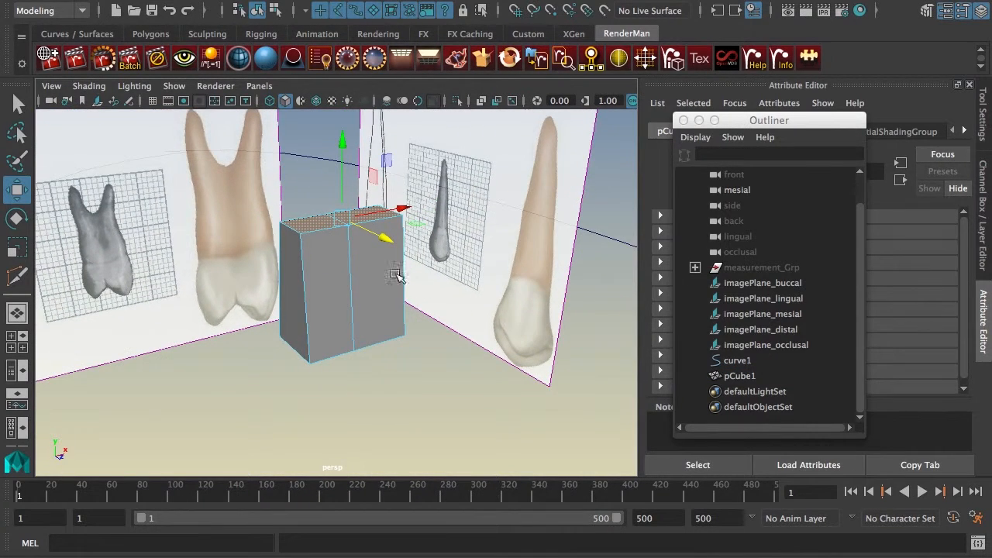
{"action": "right_click_drag", "start_coordinate": [483, 223], "coordinate": [483, 260], "text": "shift"}
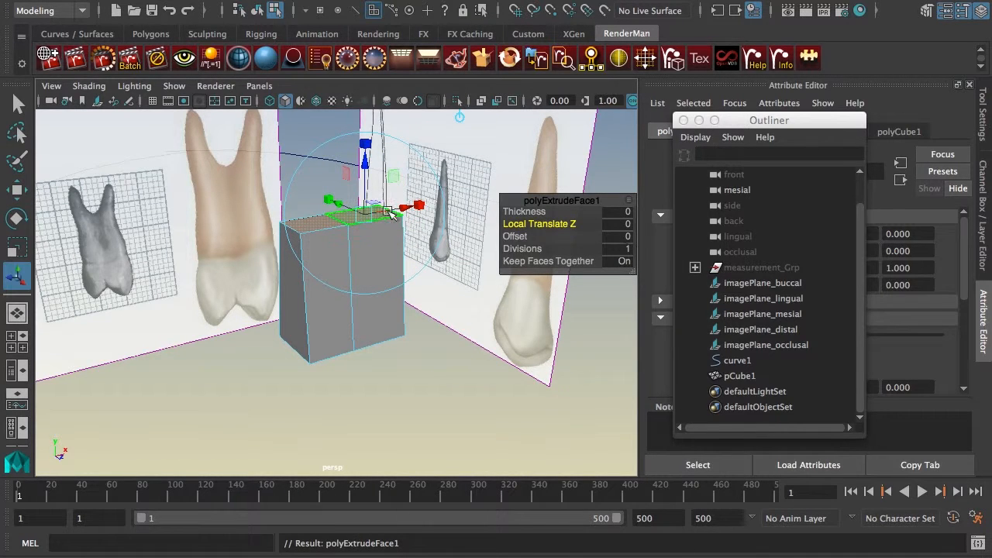
{"action": "left_click", "coordinate": [566, 261]}
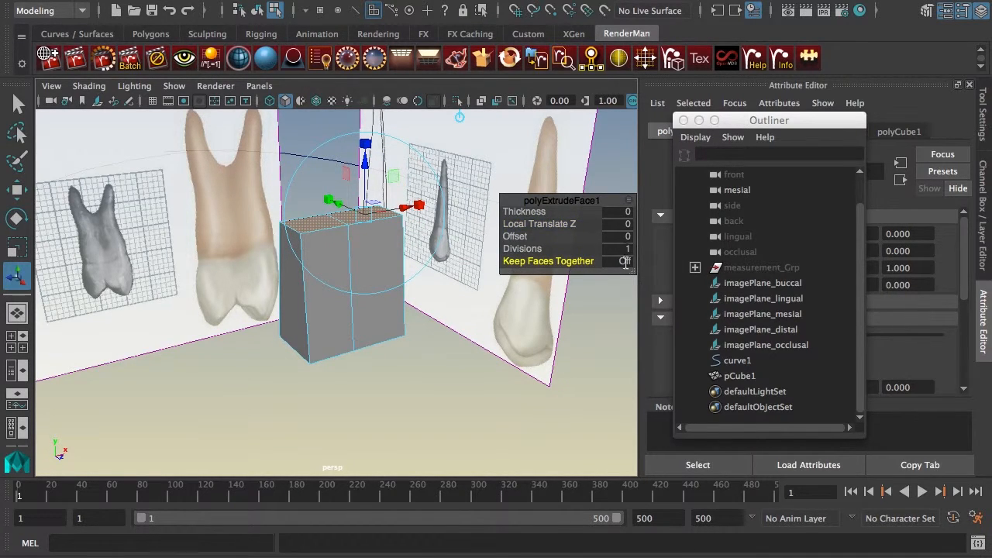
{"action": "left_click_drag", "start_coordinate": [364, 163], "coordinate": [367, 117]}
{"action": "left_click_drag", "start_coordinate": [419, 159], "coordinate": [393, 166]}
Step: Lengthen the two root extrusions to a Local Translate Z of 0.491, close to the root tips in the mesial view
{"action": "right_click_drag", "start_coordinate": [371, 208], "coordinate": [388, 222], "text": "alt"}
{"action": "left_click_drag", "start_coordinate": [387, 222], "coordinate": [336, 272], "text": "alt"}
{"action": "right_click_drag", "start_coordinate": [324, 272], "coordinate": [334, 274], "text": "alt"}
{"action": "left_click_drag", "start_coordinate": [396, 273], "coordinate": [442, 259], "text": "alt"}
{"action": "key", "text": "space"}
{"action": "key", "text": "space"}
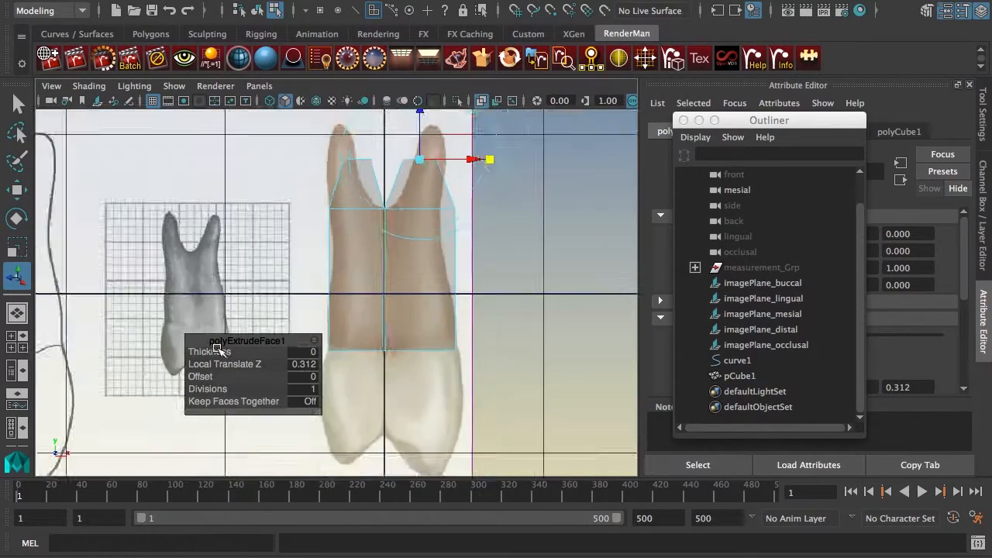
{"action": "right_click_drag", "start_coordinate": [306, 298], "coordinate": [340, 279], "text": "alt"}
{"action": "middle_click_drag", "start_coordinate": [340, 277], "coordinate": [321, 362], "text": "alt"}
{"action": "right_click_drag", "start_coordinate": [392, 339], "coordinate": [424, 331], "text": "alt"}
{"action": "left_click_drag", "start_coordinate": [428, 158], "coordinate": [436, 113]}
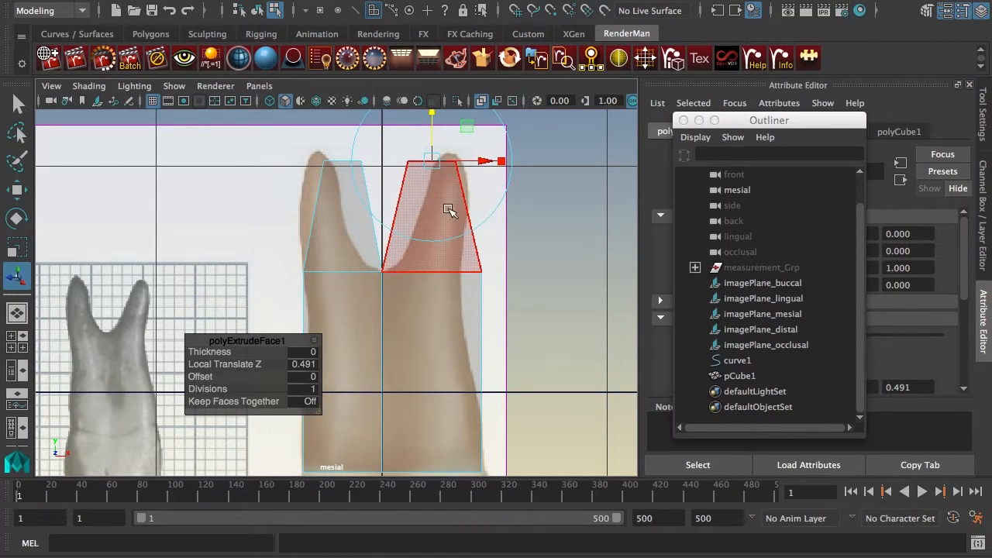
Step: Examine the junction between the two extruded roots in the perspective view and against the mesial image
{"action": "key", "text": "space"}
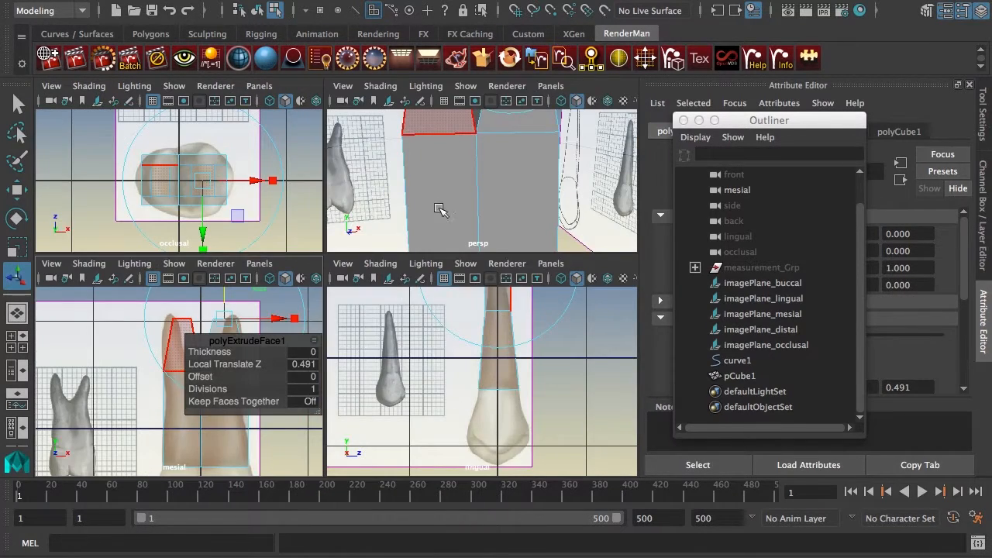
{"action": "key", "text": "space"}
{"action": "left_click_drag", "start_coordinate": [438, 257], "coordinate": [367, 276], "text": "alt"}
{"action": "right_click_drag", "start_coordinate": [367, 276], "coordinate": [403, 275], "text": "alt"}
{"action": "middle_click_drag", "start_coordinate": [378, 262], "coordinate": [388, 298], "text": "alt"}
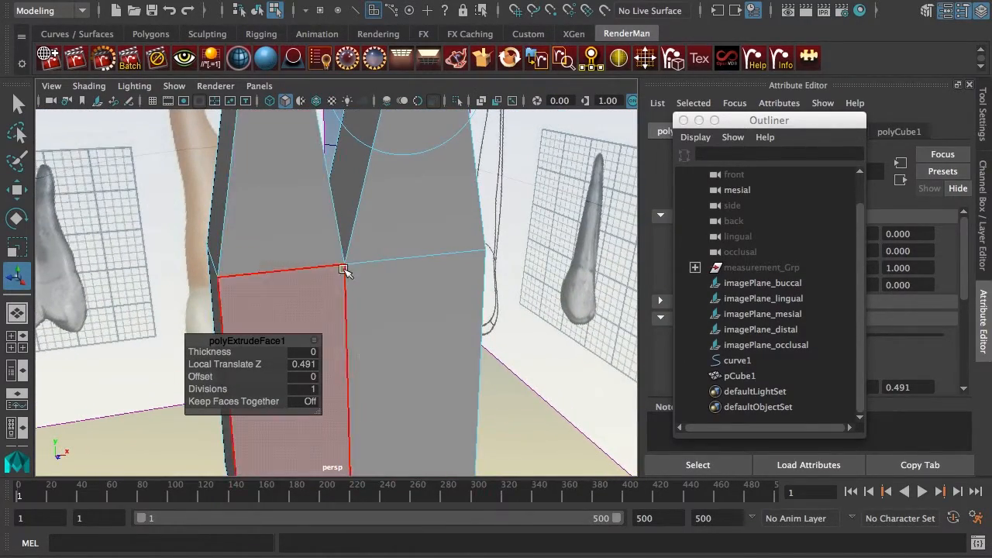
{"action": "left_click_drag", "start_coordinate": [348, 271], "coordinate": [535, 268], "text": "alt"}
{"action": "left_click_drag", "start_coordinate": [344, 248], "coordinate": [334, 224], "text": "alt"}
{"action": "key", "text": "space"}
{"action": "key", "text": "space"}
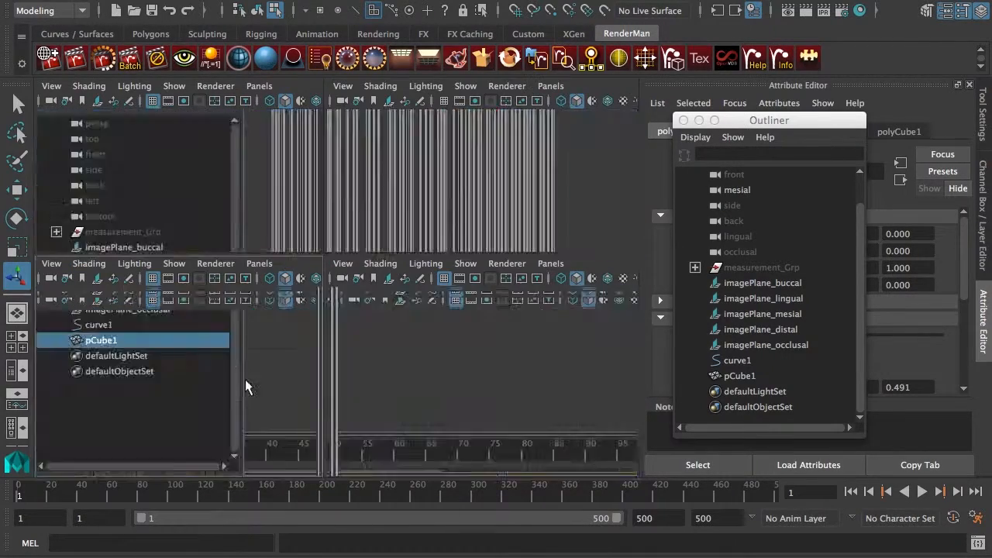
{"action": "middle_click_drag", "start_coordinate": [357, 297], "coordinate": [355, 271], "text": "alt"}
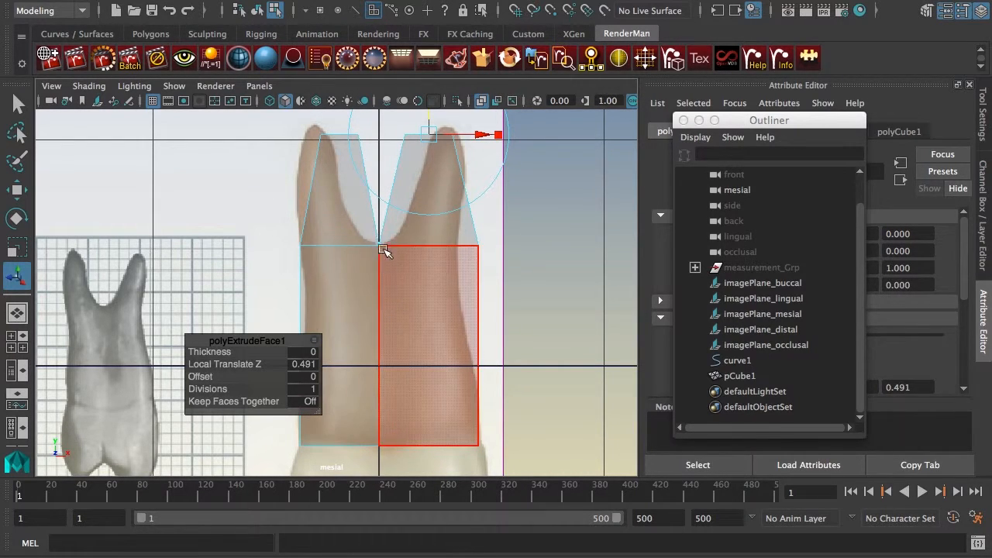
{"action": "key", "text": "space"}
{"action": "key", "text": "space"}
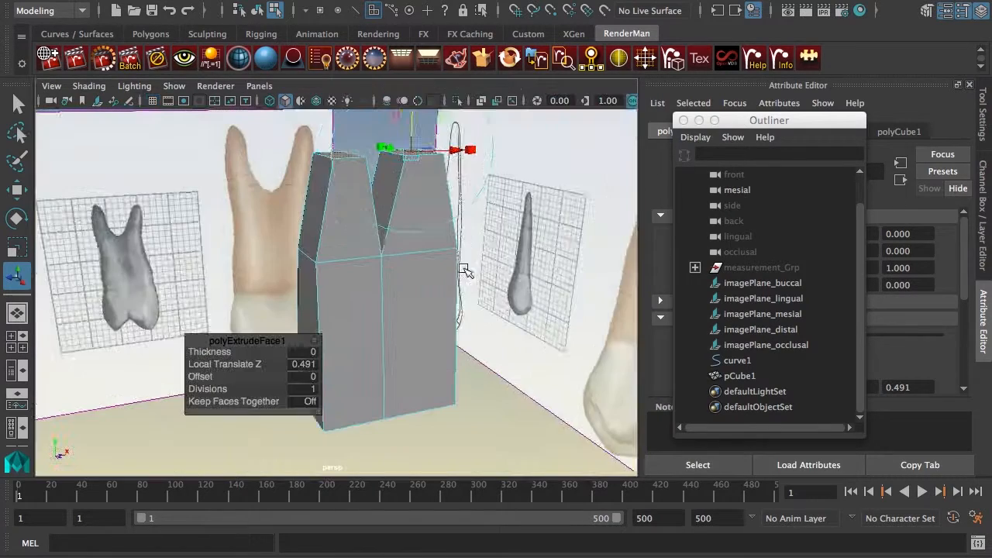
{"action": "left_click_drag", "start_coordinate": [372, 302], "coordinate": [380, 272], "text": "alt"}
Step: Undo the root extrusions and the top face selection, returning to the plain tapered block seen close up
{"action": "key", "text": "ctrl+z"}
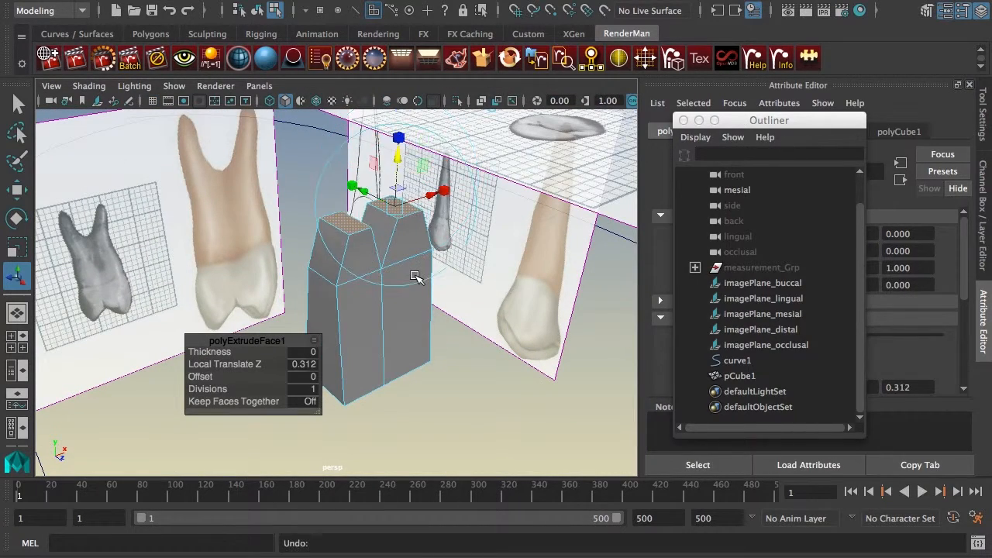
{"action": "key", "text": "ctrl+z"}
{"action": "key", "text": "ctrl+z"}
{"action": "key", "text": "ctrl+z"}
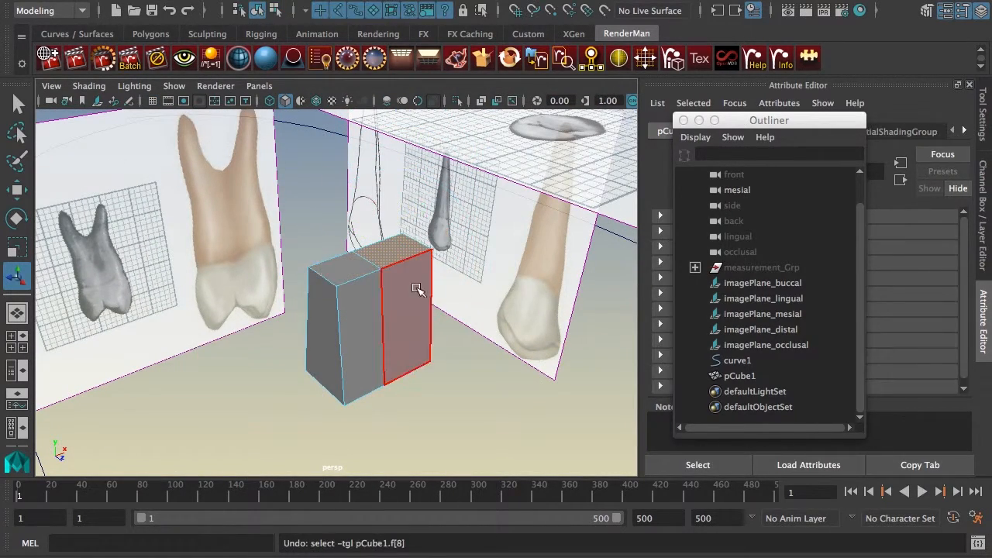
{"action": "key", "text": "ctrl+z"}
{"action": "key", "text": "ctrl+z"}
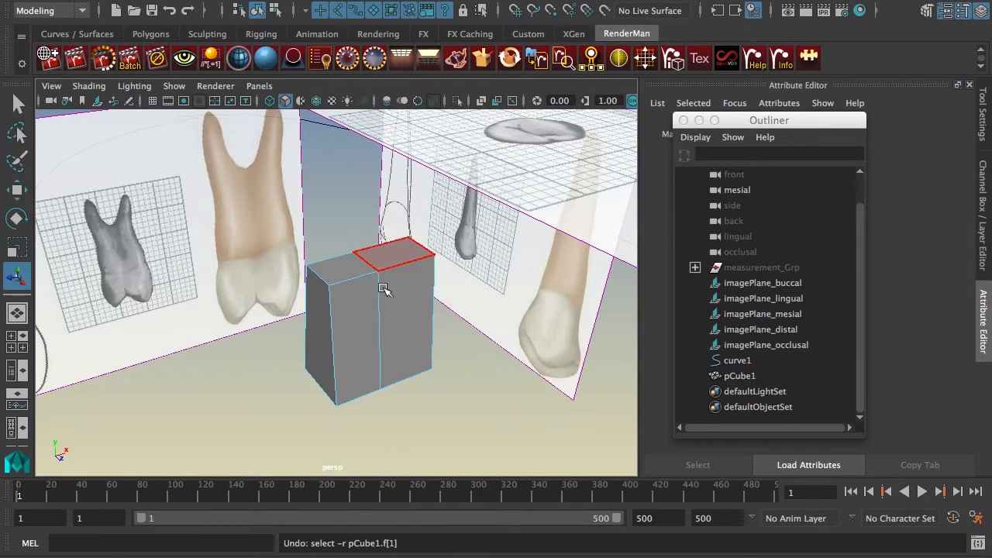
{"action": "left_click_drag", "start_coordinate": [383, 287], "coordinate": [338, 279], "text": "alt"}
{"action": "right_click_drag", "start_coordinate": [339, 279], "coordinate": [436, 303], "text": "alt"}
{"action": "left_click_drag", "start_coordinate": [436, 303], "coordinate": [457, 333], "text": "alt"}
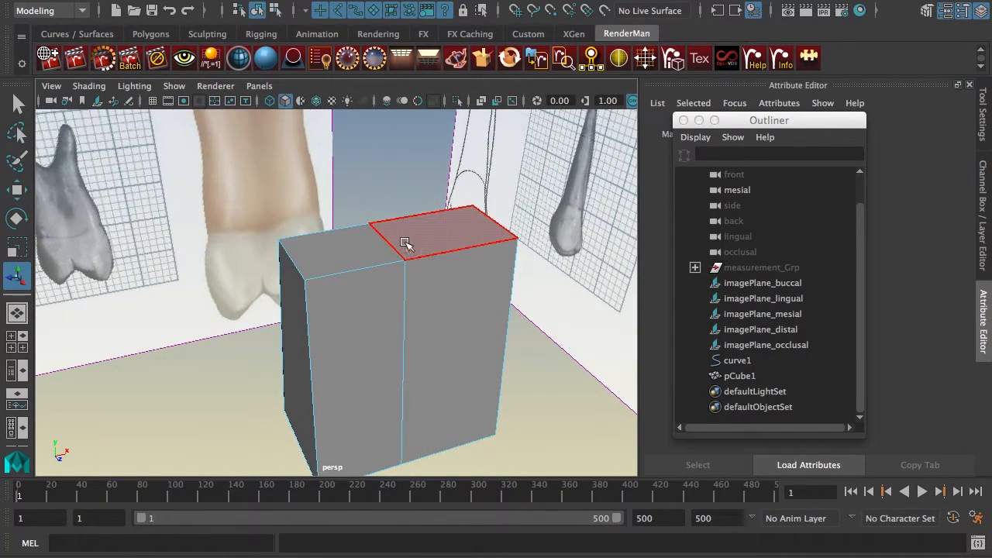
Step: Try moving the block's two top faces one at a time, undoing each move
{"action": "left_click", "coordinate": [361, 256]}
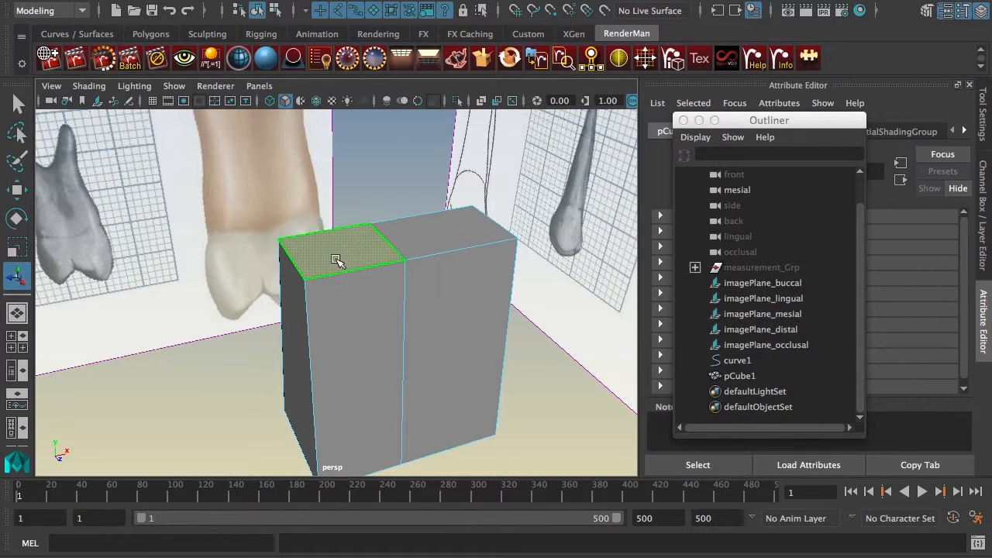
{"action": "key", "text": "w"}
{"action": "mouse_move", "coordinate": [341, 246]}
{"action": "left_mouse_down"}
{"action": "mouse_move", "coordinate": [313, 242]}
{"action": "mouse_move", "coordinate": [306, 287]}
{"action": "mouse_move", "coordinate": [328, 263]}
{"action": "mouse_move", "coordinate": [373, 247]}
{"action": "mouse_move", "coordinate": [330, 239]}
{"action": "left_mouse_up"}
{"action": "key", "text": "ctrl+z"}
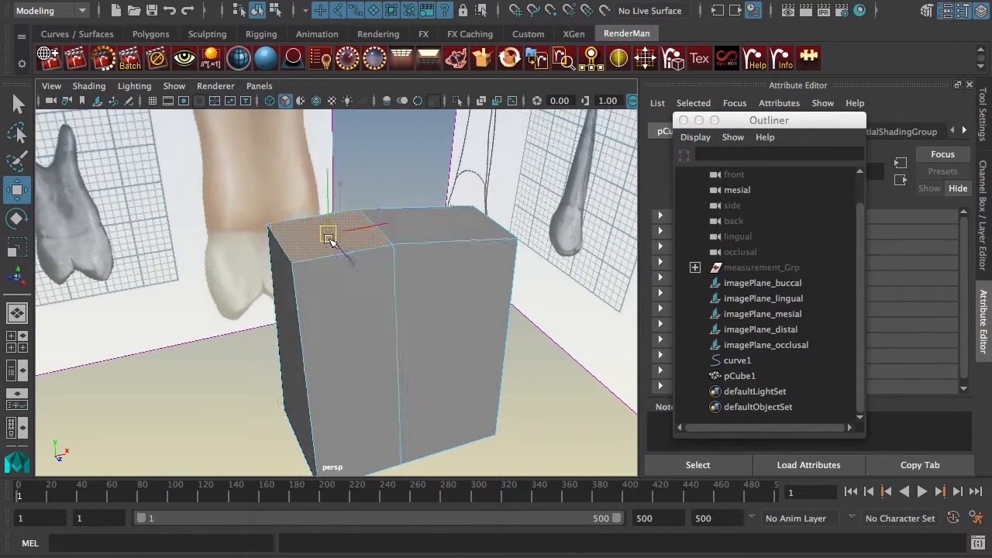
{"action": "key", "text": "ctrl+z"}
{"action": "left_click_drag", "start_coordinate": [398, 314], "coordinate": [383, 293], "text": "alt"}
{"action": "left_click", "coordinate": [436, 243]}
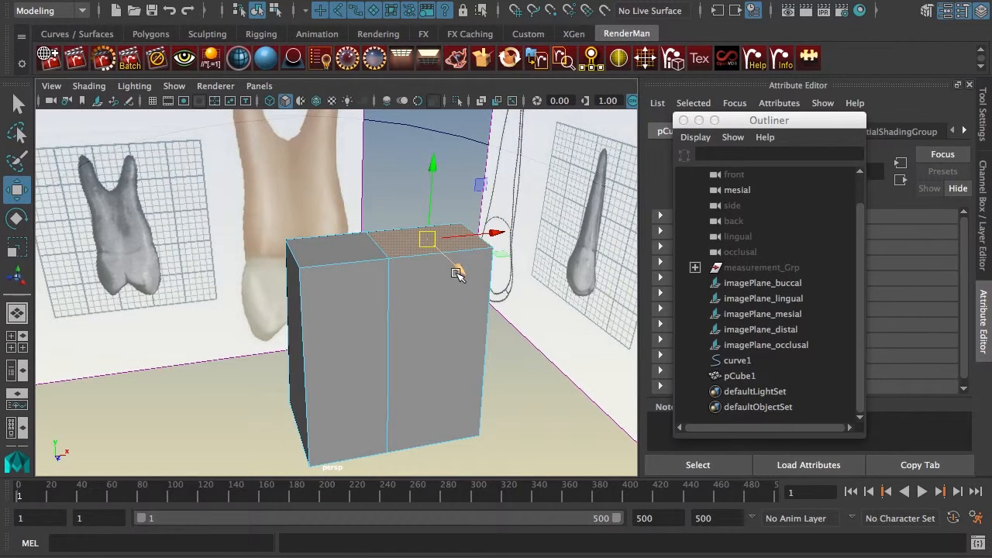
{"action": "left_click_drag", "start_coordinate": [436, 237], "coordinate": [414, 210]}
{"action": "key", "text": "ctrl+z"}
Step: Select the whole block and return it to object mode, facing the mesial reference image
{"action": "mouse_move", "coordinate": [444, 305]}
{"action": "left_mouse_down", "text": "alt"}
{"action": "mouse_move", "coordinate": [396, 344]}
{"action": "mouse_move", "coordinate": [392, 321]}
{"action": "mouse_move", "coordinate": [427, 314]}
{"action": "left_mouse_up", "text": "alt"}
{"action": "double_click", "coordinate": [399, 318]}
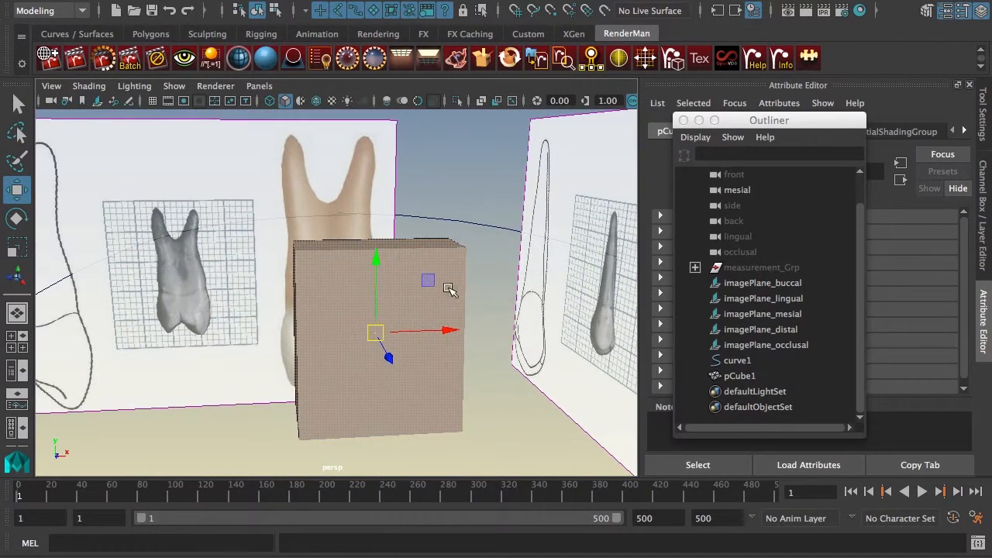
{"action": "key", "text": "F8"}
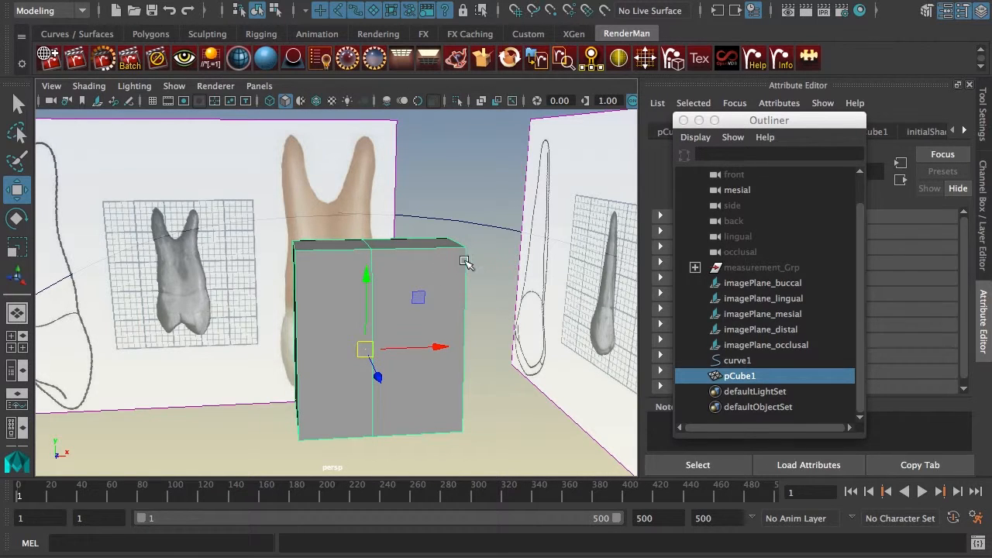
{"action": "left_click_drag", "start_coordinate": [368, 273], "coordinate": [348, 240], "text": "alt"}
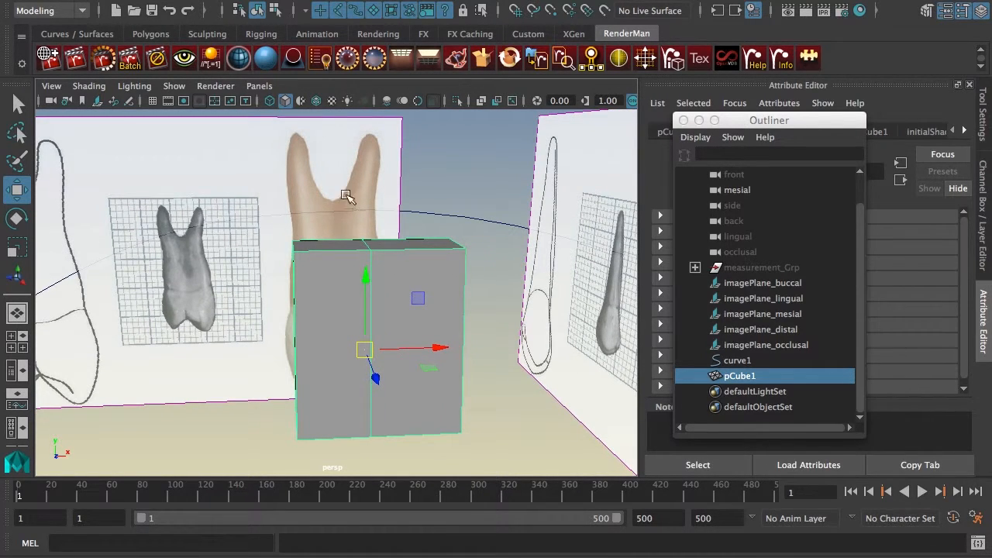
{"action": "scroll", "coordinate": [404, 245], "scroll_direction": "up", "scroll_amount": 3}
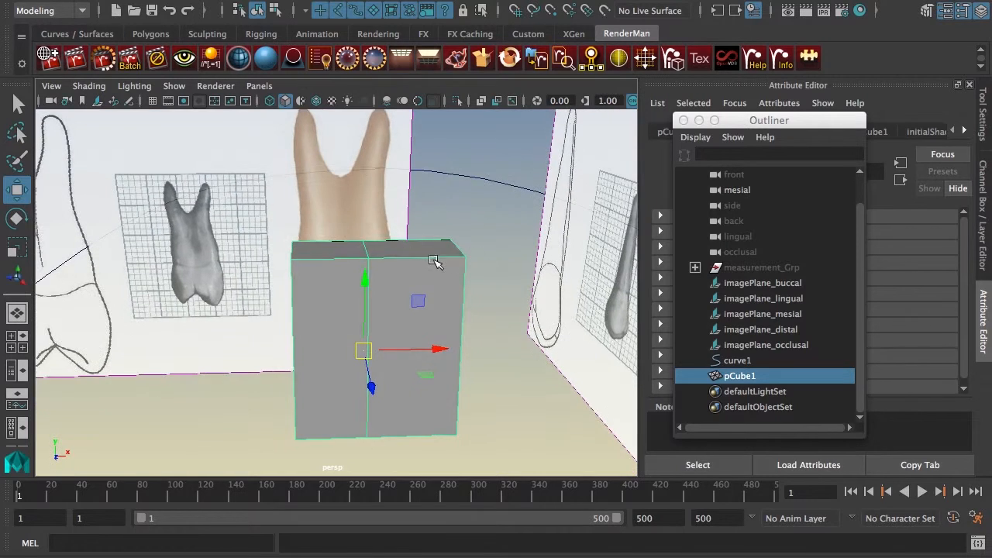
{"action": "right_click", "coordinate": [424, 242], "text": "shift"}
{"action": "right_click_drag", "start_coordinate": [425, 242], "coordinate": [334, 265], "text": "shift"}
{"action": "key", "text": "q"}
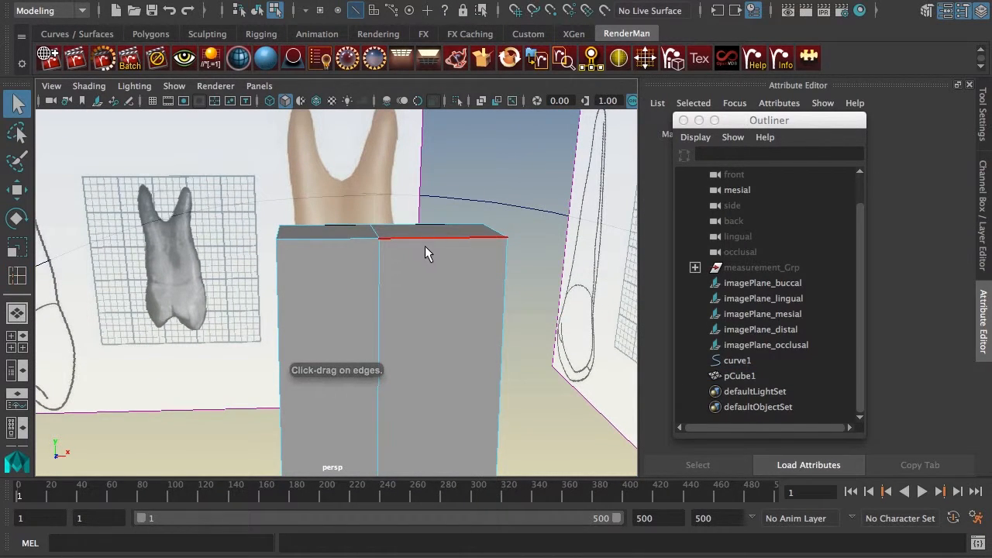
{"action": "key", "text": "F8"}
{"action": "right_click", "coordinate": [447, 242], "text": "shift"}
{"action": "left_click", "coordinate": [459, 237]}
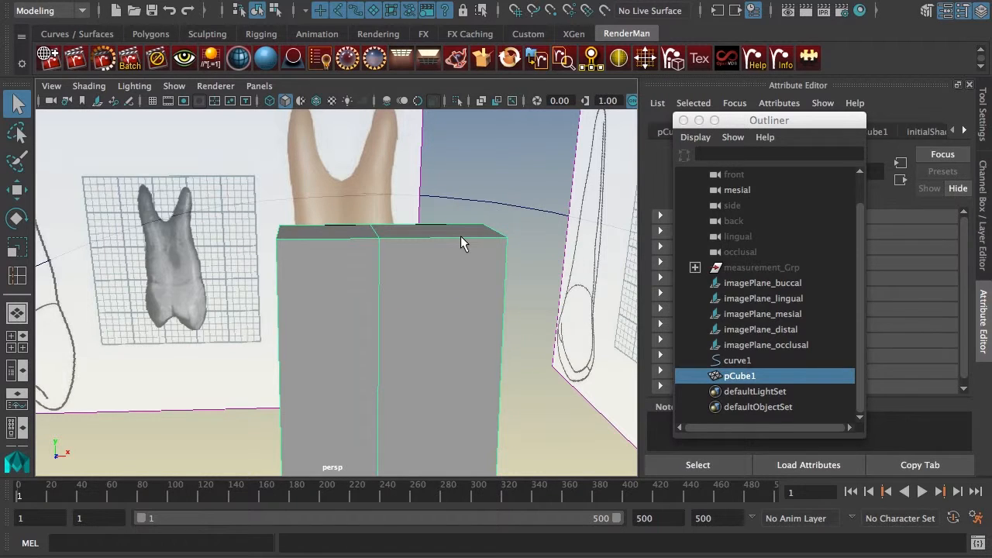
{"action": "right_click", "coordinate": [460, 239], "text": "shift"}
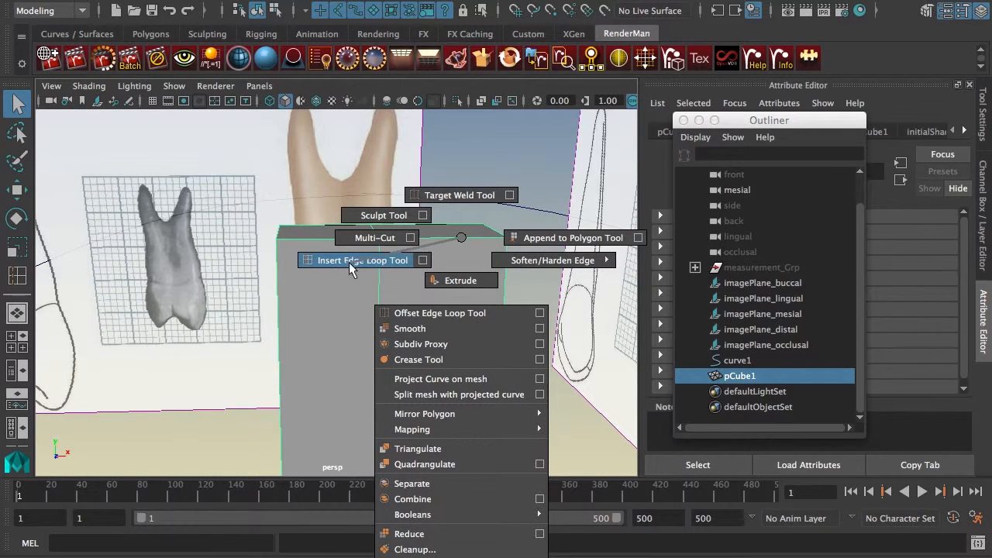
{"action": "right_click_drag", "start_coordinate": [388, 257], "coordinate": [458, 236], "text": "shift"}
Step: Show the polygon modeling shelf and activate the Insert Edge Loop tool on the block
{"action": "left_click", "coordinate": [148, 34]}
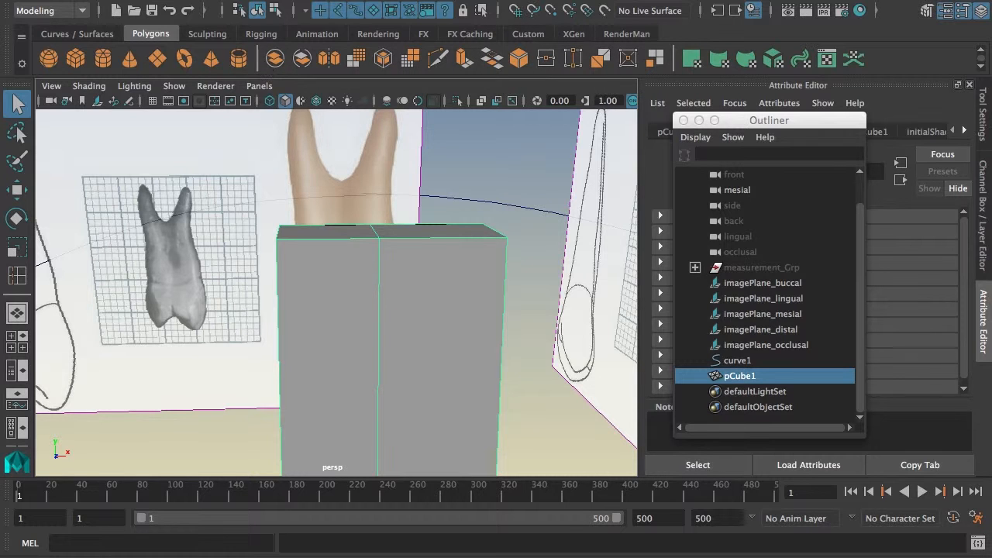
{"action": "key", "text": "space"}
{"action": "left_click", "coordinate": [290, 165]}
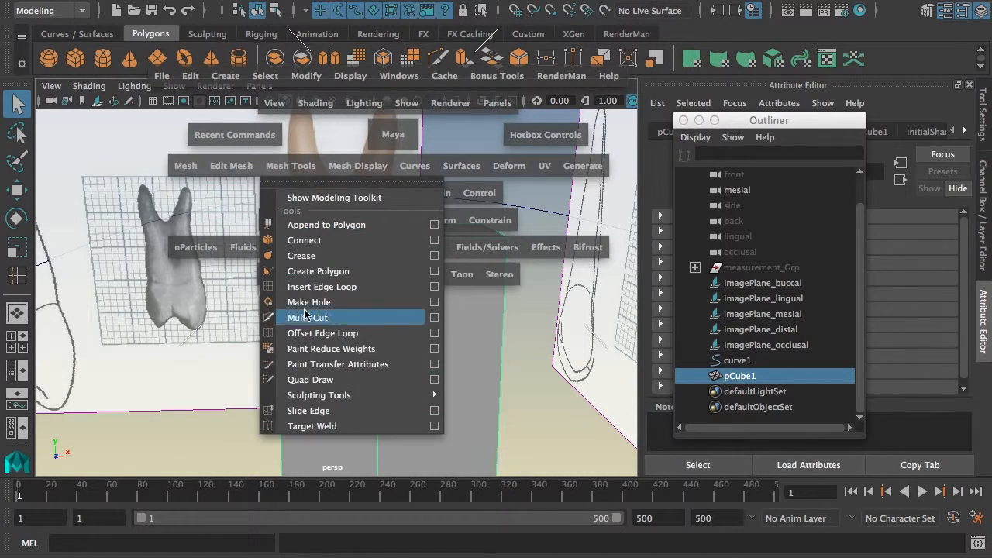
{"action": "left_click", "coordinate": [341, 285]}
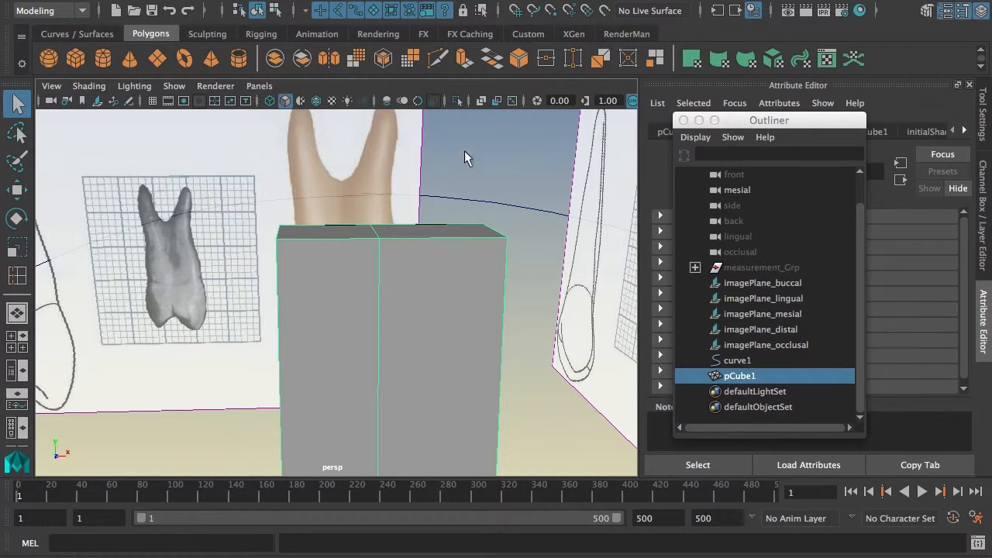
{"action": "key", "text": "space"}
{"action": "left_click", "coordinate": [386, 210]}
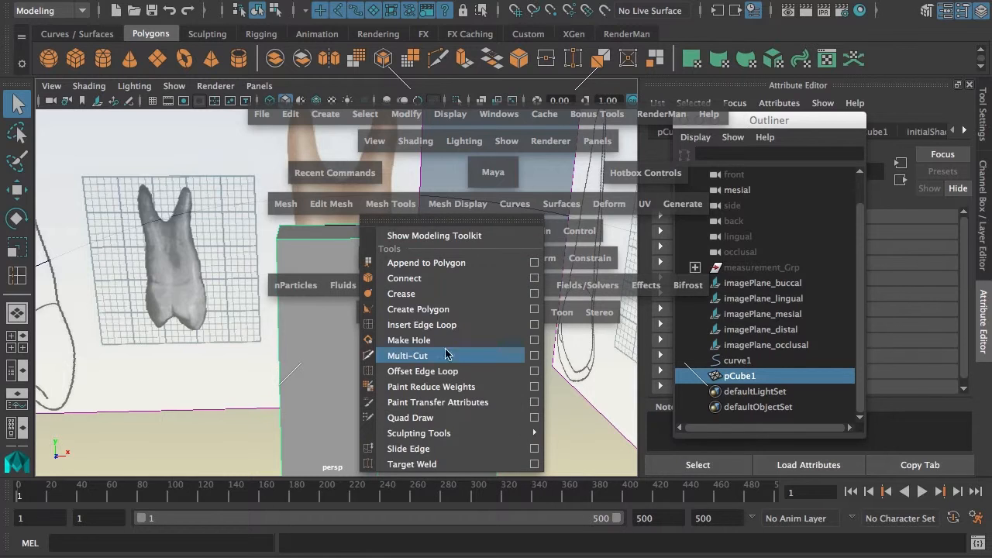
{"action": "left_click", "coordinate": [428, 325]}
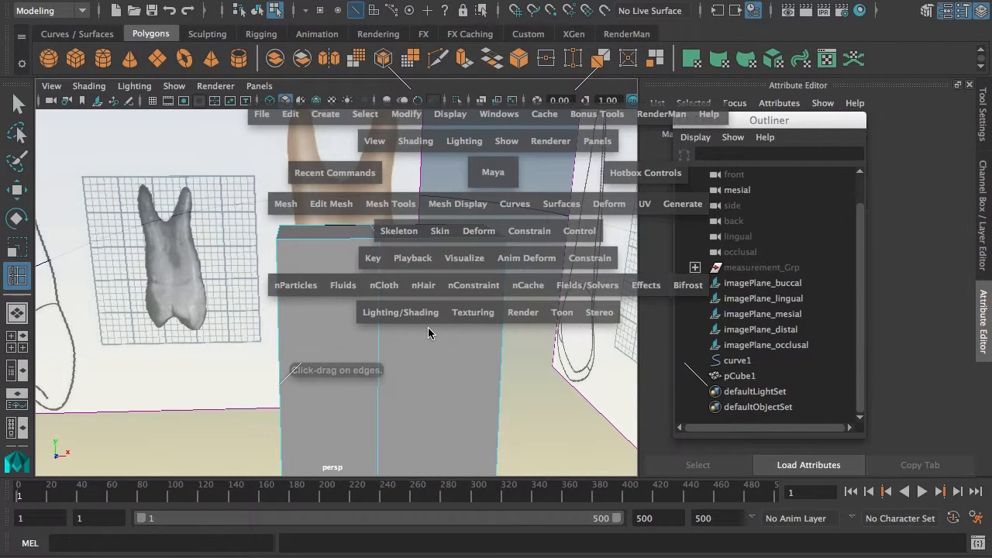
Step: Add the Insert Edge Loop tool to the Polygons shelf as a shortcut
{"action": "key", "text": "space"}
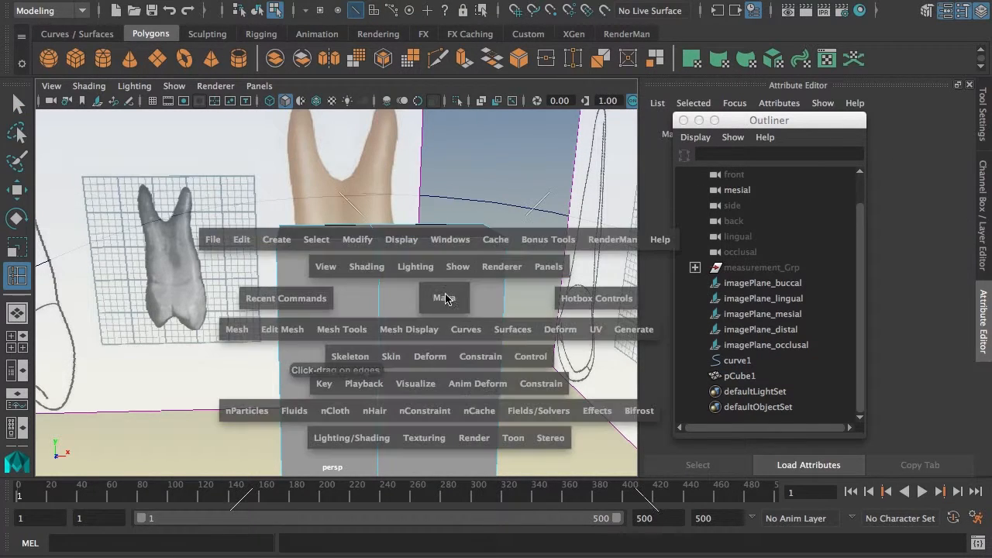
{"action": "left_click", "coordinate": [289, 329]}
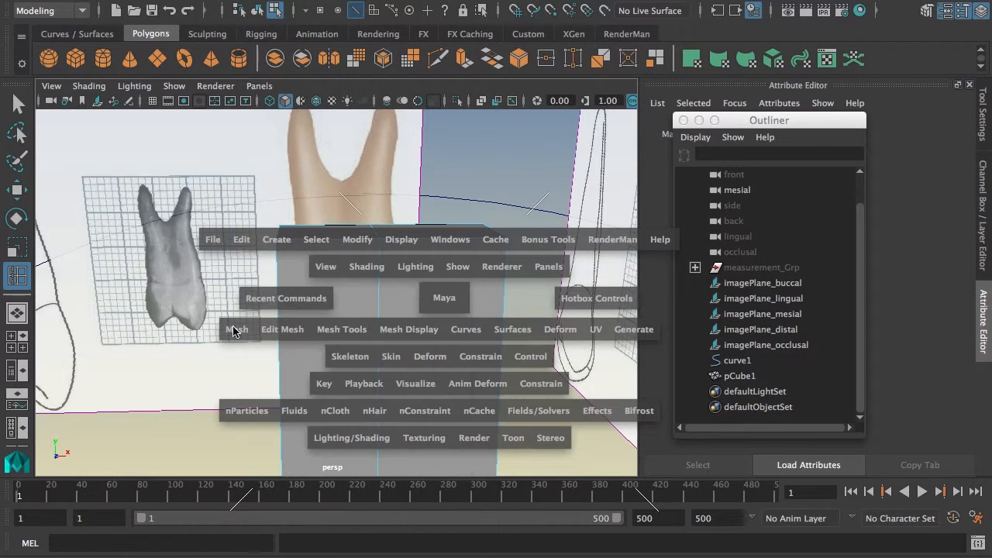
{"action": "left_click", "coordinate": [352, 331]}
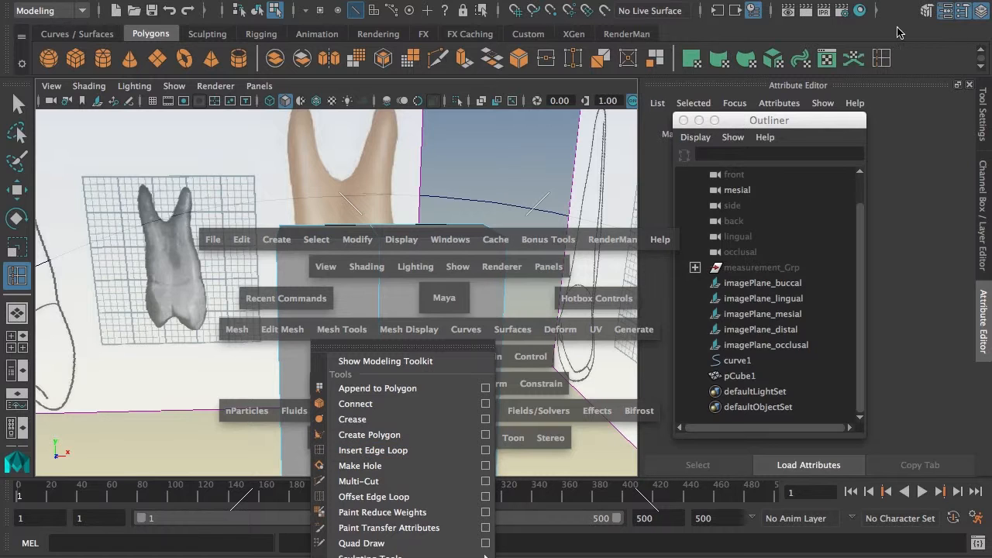
{"action": "left_click", "coordinate": [916, 61]}
{"action": "left_click_drag", "start_coordinate": [856, 61], "coordinate": [857, 62]}
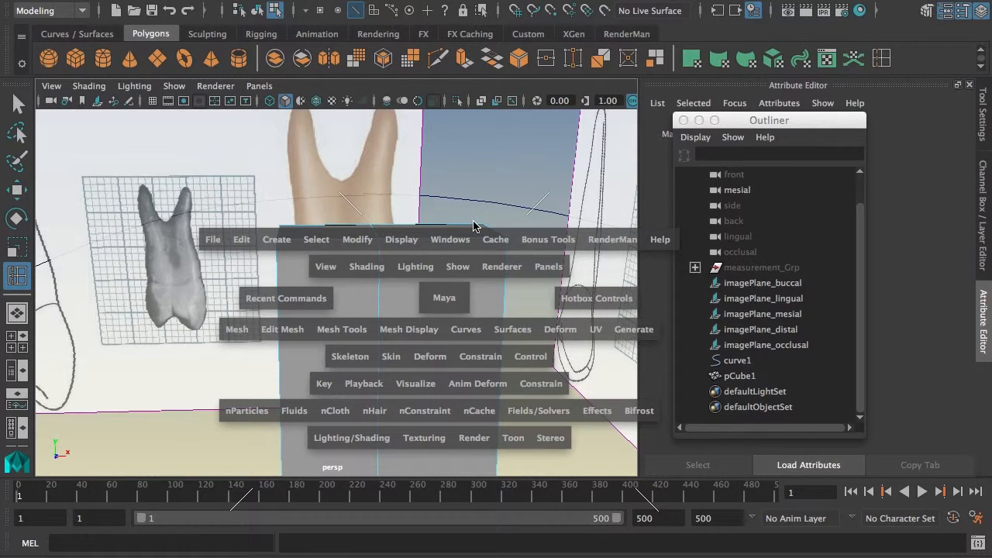
{"action": "key", "text": "space"}
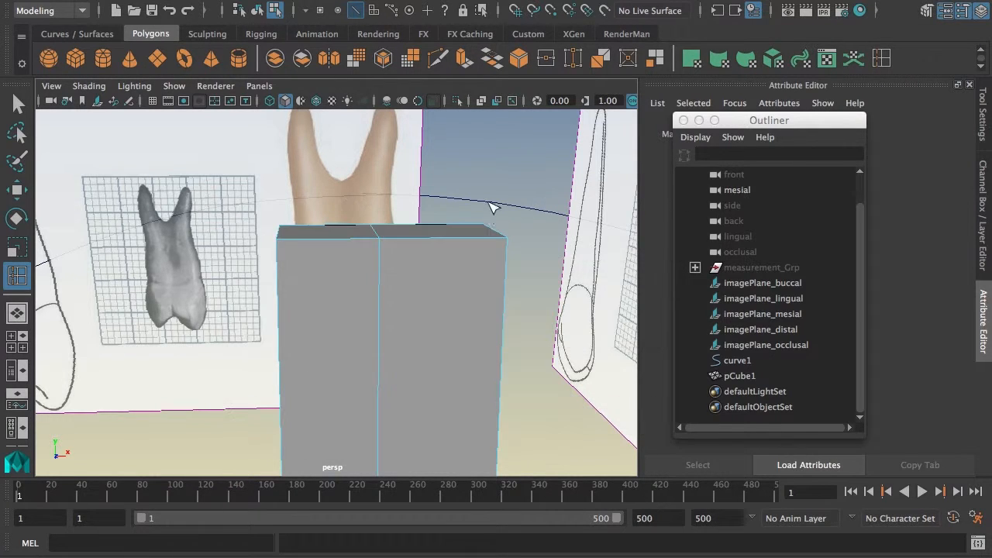
Step: Insert one vertical edge loop close to each side of the block's centre edge loop
{"action": "left_click", "coordinate": [399, 245]}
{"action": "key", "text": "ctrl+z"}
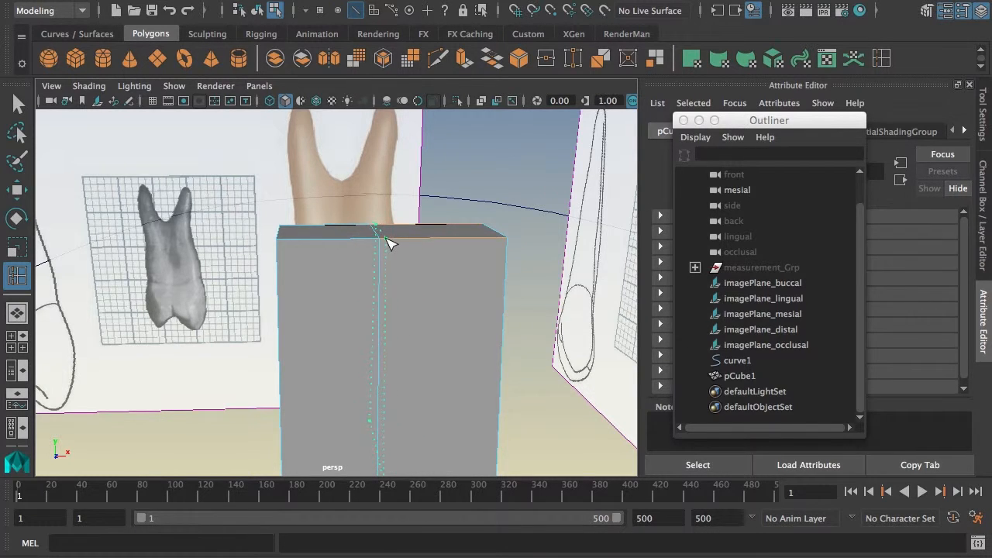
{"action": "left_click", "coordinate": [389, 243]}
{"action": "left_click_drag", "start_coordinate": [389, 243], "coordinate": [337, 255], "text": "alt"}
{"action": "left_click", "coordinate": [359, 238]}
{"action": "right_click_drag", "start_coordinate": [337, 255], "coordinate": [427, 248], "text": "alt"}
{"action": "key", "text": "q"}
{"action": "left_click_drag", "start_coordinate": [418, 221], "coordinate": [415, 250], "text": "alt"}
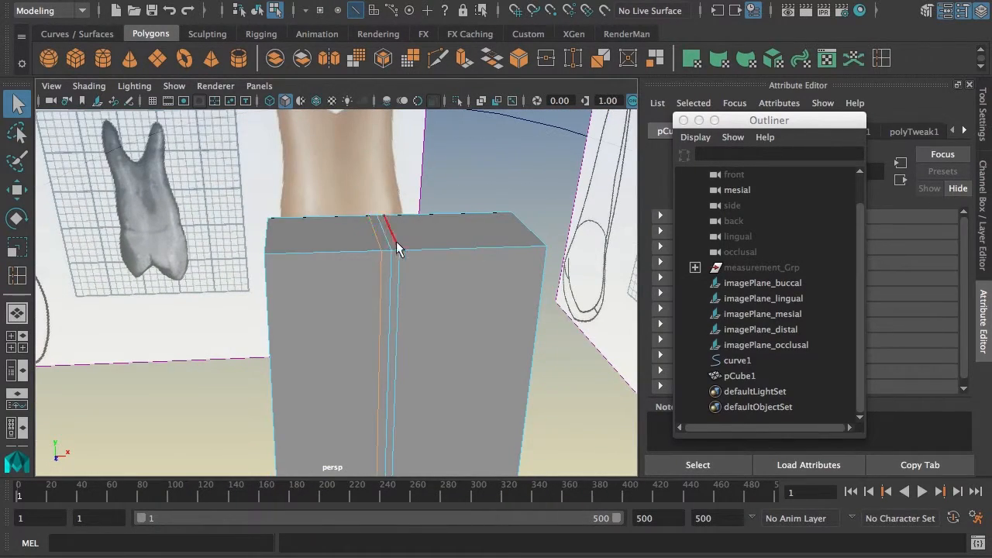
Step: Extrude the two wide outer top faces upward by 0.21, leaving the narrow centre strips unselected
{"action": "right_click_drag", "start_coordinate": [445, 226], "coordinate": [449, 266]}
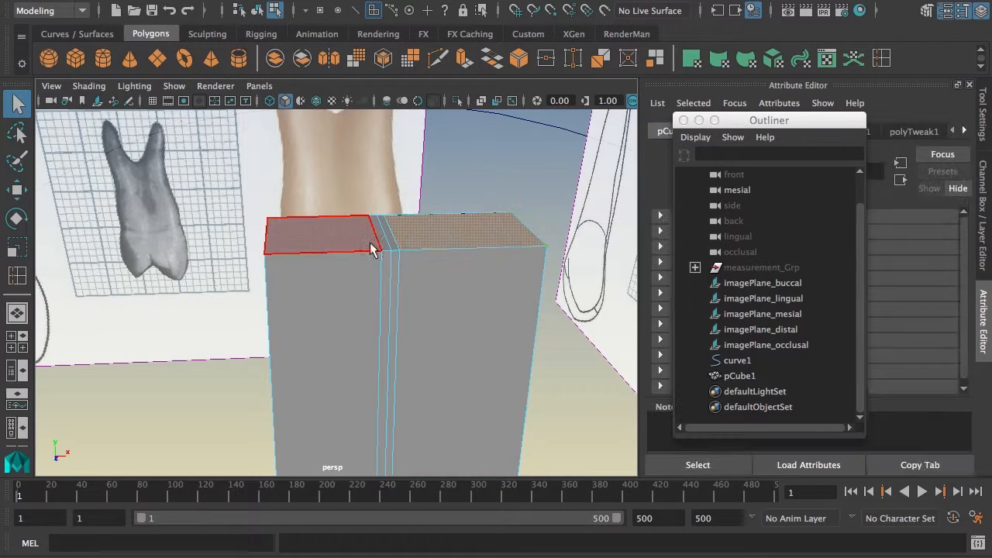
{"action": "left_click", "coordinate": [317, 239], "text": "shift"}
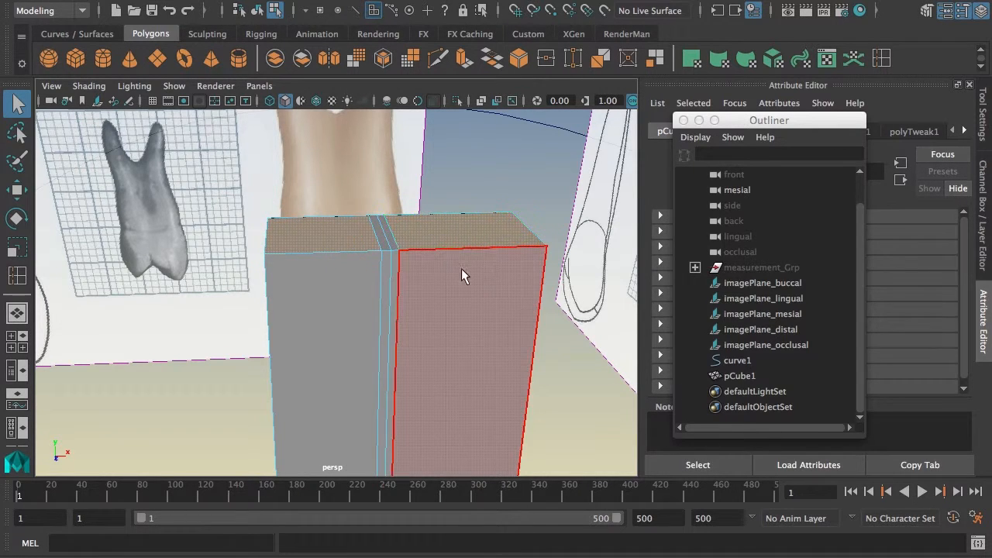
{"action": "right_click_drag", "start_coordinate": [491, 295], "coordinate": [491, 336], "text": "shift"}
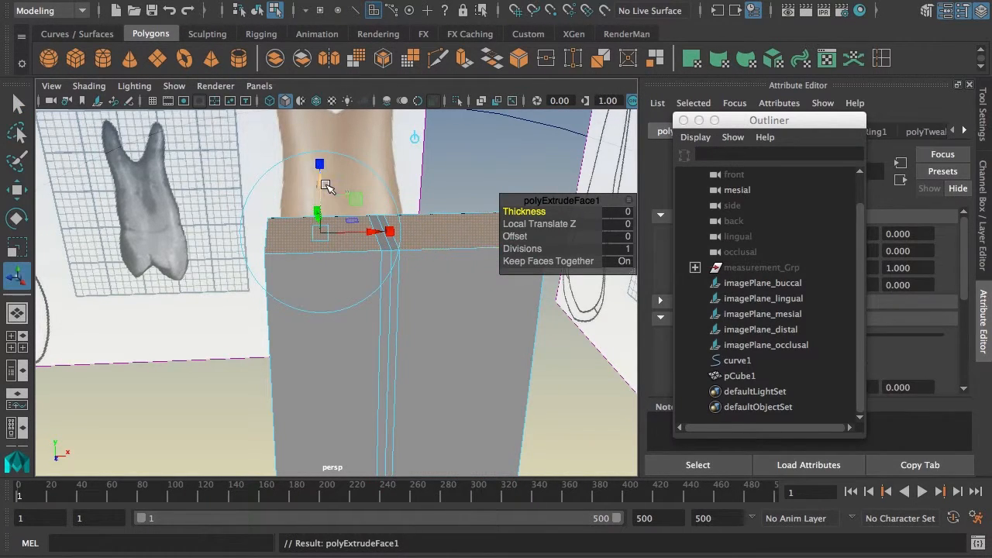
{"action": "left_click_drag", "start_coordinate": [320, 128], "coordinate": [320, 99]}
{"action": "key", "text": "space"}
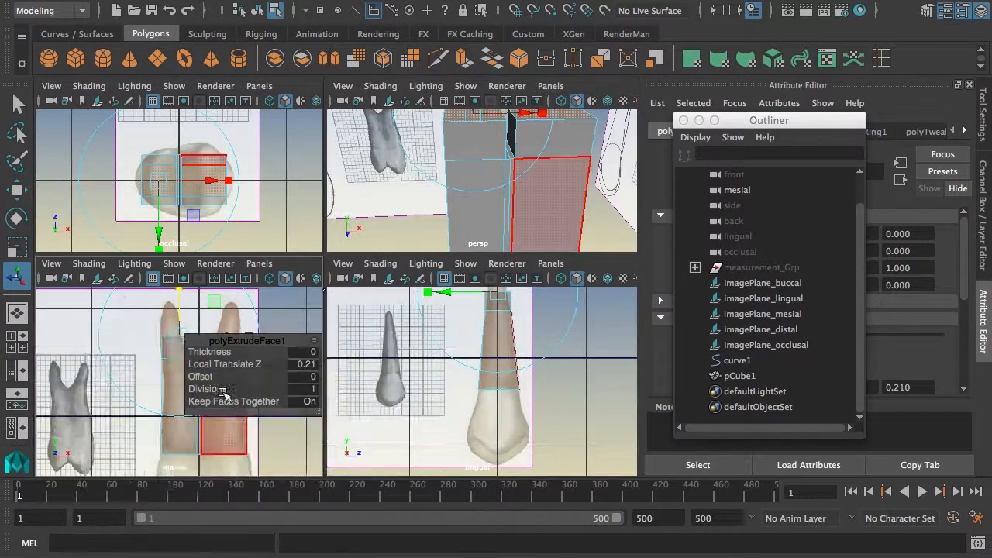
Step: Lengthen the two root extrusions to a Local Translate Z of 0.530 in the mesial view and scale their ends narrower
{"action": "key", "text": "space"}
{"action": "middle_click_drag", "start_coordinate": [322, 297], "coordinate": [321, 336], "text": "alt"}
{"action": "right_click_drag", "start_coordinate": [321, 336], "coordinate": [405, 327], "text": "alt"}
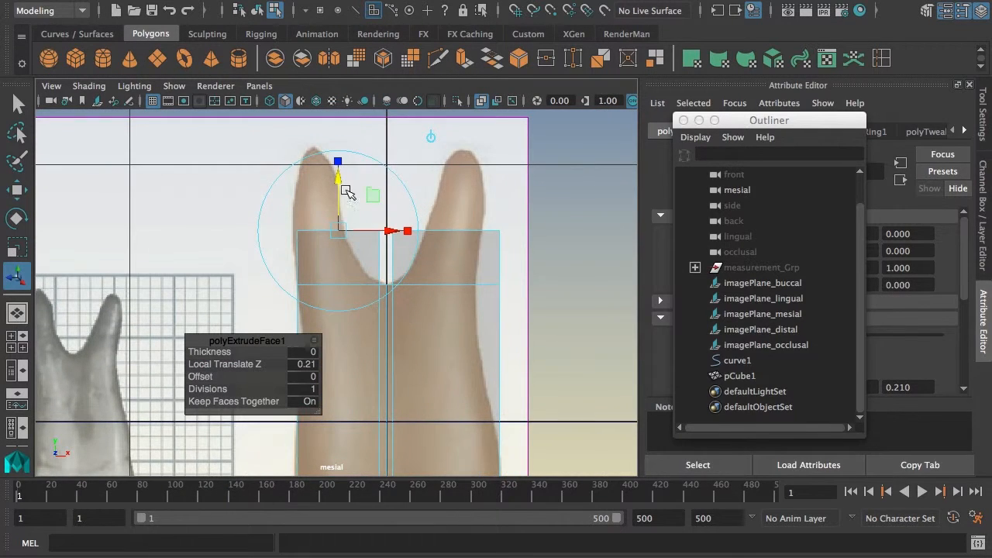
{"action": "left_click_drag", "start_coordinate": [339, 180], "coordinate": [345, 134]}
{"action": "left_click_drag", "start_coordinate": [408, 170], "coordinate": [382, 171]}
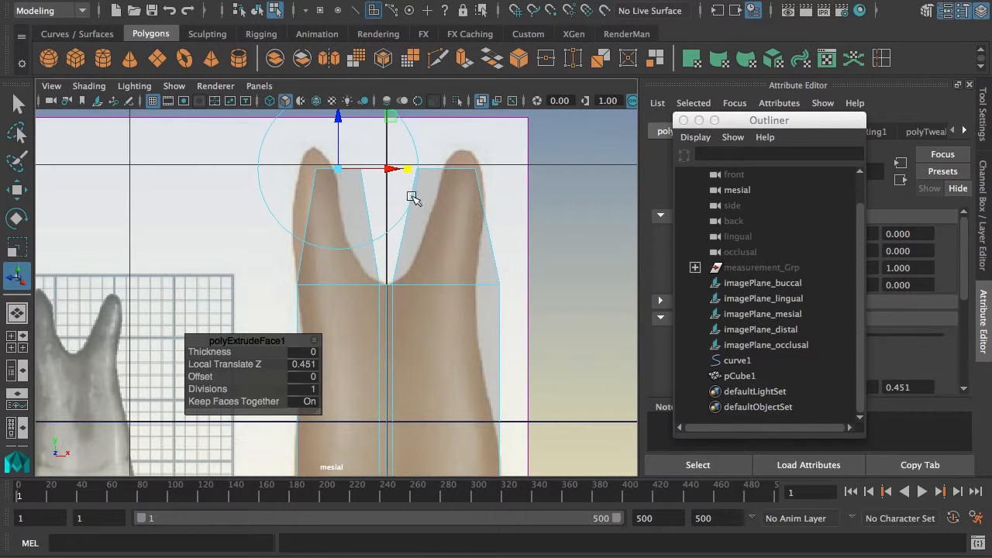
{"action": "left_click_drag", "start_coordinate": [338, 126], "coordinate": [346, 104]}
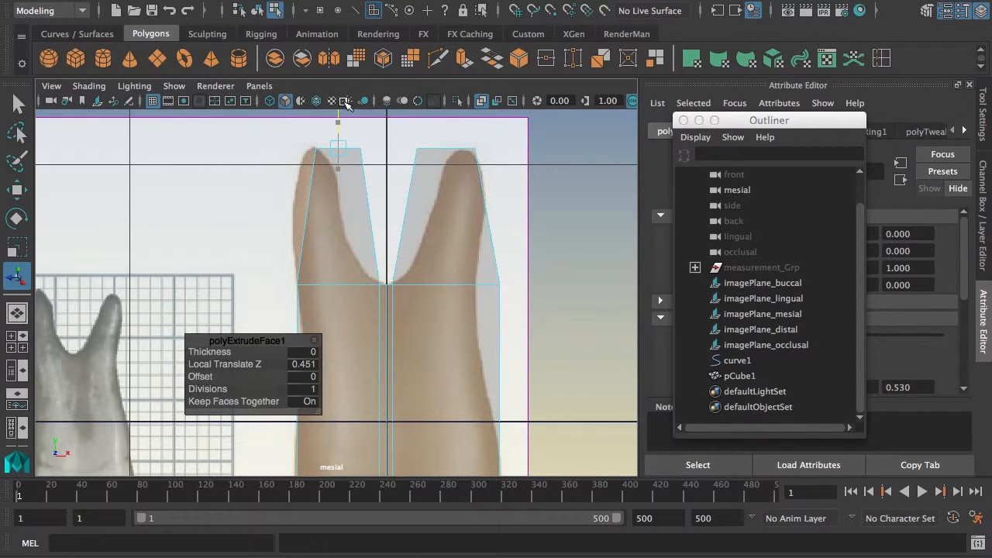
Step: Scale and move the end vertices of both roots in the mesial view to fit the reference root tips
{"action": "key", "text": "w"}
{"action": "right_click_drag", "start_coordinate": [364, 158], "coordinate": [288, 134]}
{"action": "left_click_drag", "start_coordinate": [289, 134], "coordinate": [491, 157]}
{"action": "key", "text": "r"}
{"action": "key", "text": "w"}
{"action": "key", "text": "r"}
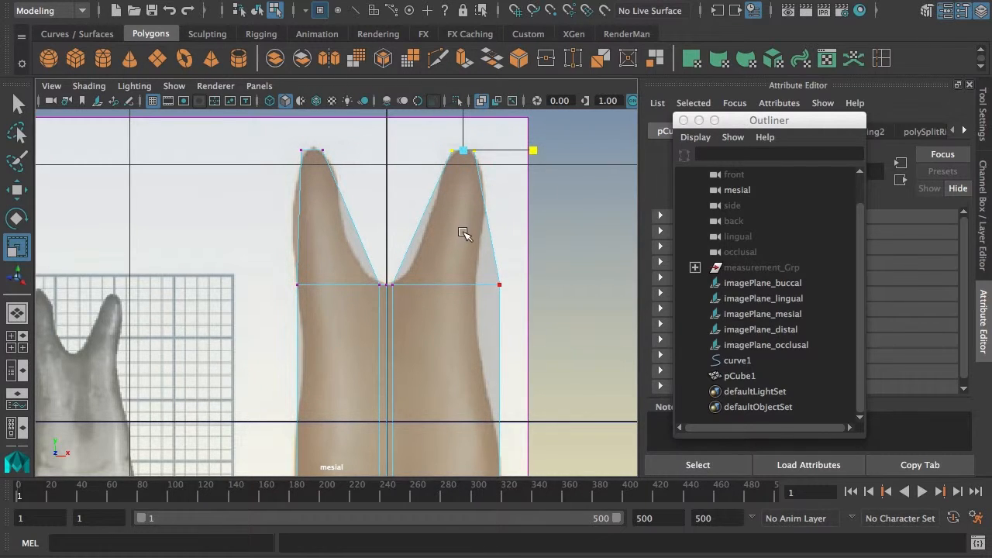
Step: Scale the root tip vertices narrower in depth to match the root tip in the lingual reference image
{"action": "key", "text": "space"}
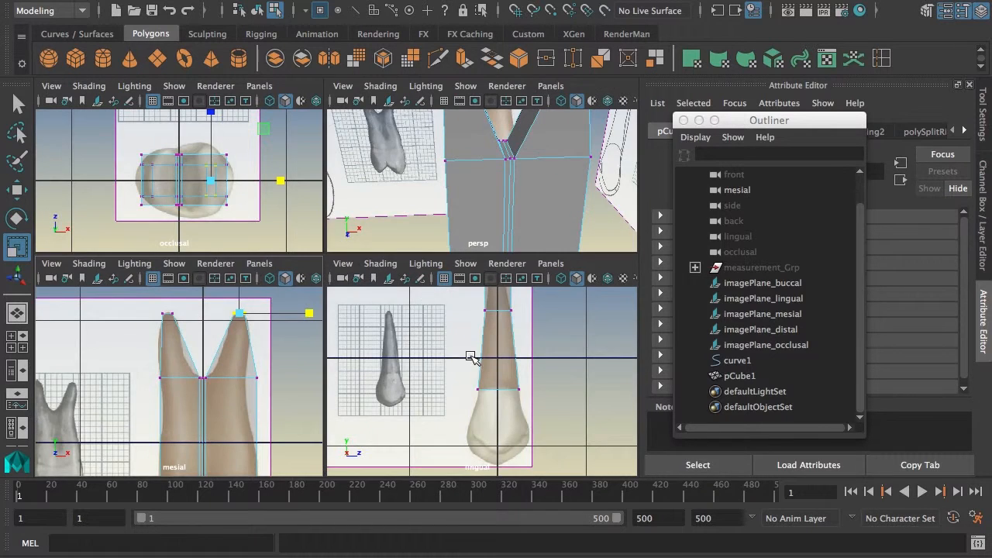
{"action": "key", "text": "space"}
{"action": "key", "text": "space"}
{"action": "key", "text": "space"}
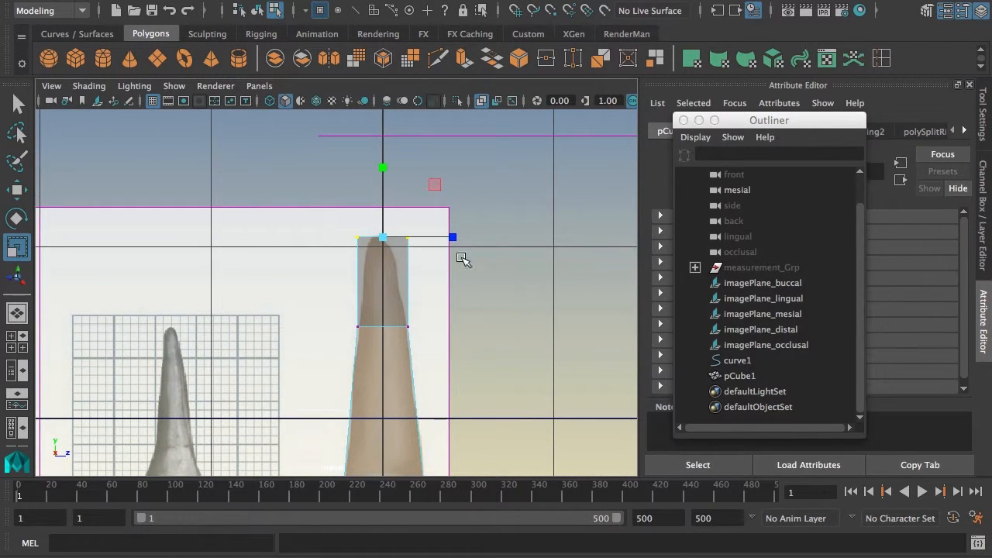
{"action": "left_click_drag", "start_coordinate": [453, 236], "coordinate": [414, 236]}
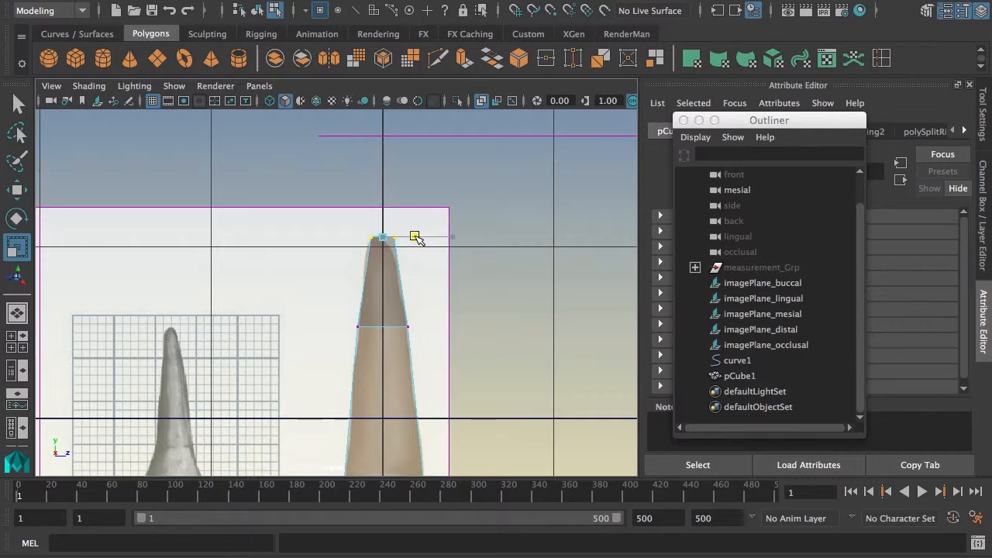
{"action": "key", "text": "w"}
Step: Return to object mode and examine the two roots and the gap between them in the perspective view
{"action": "key", "text": "space"}
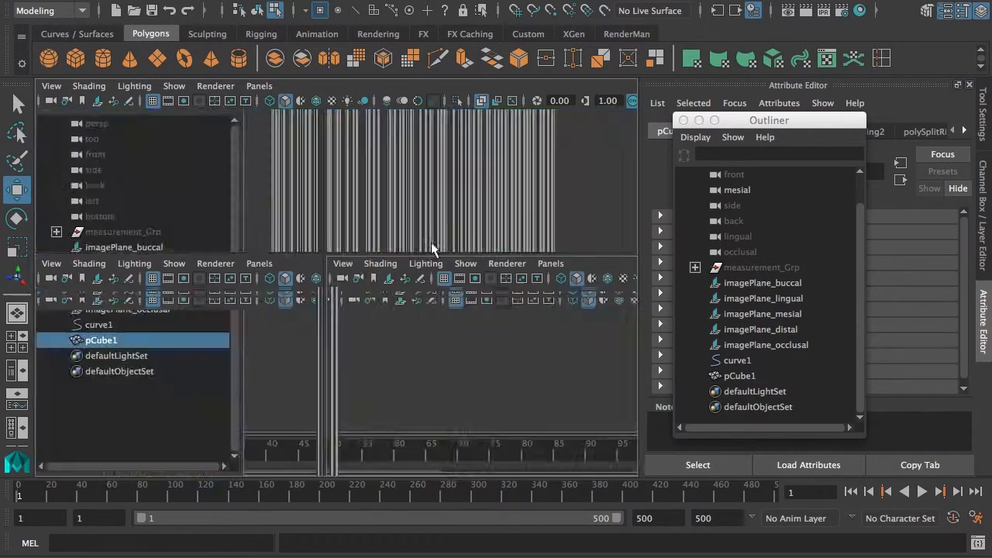
{"action": "key", "text": "space"}
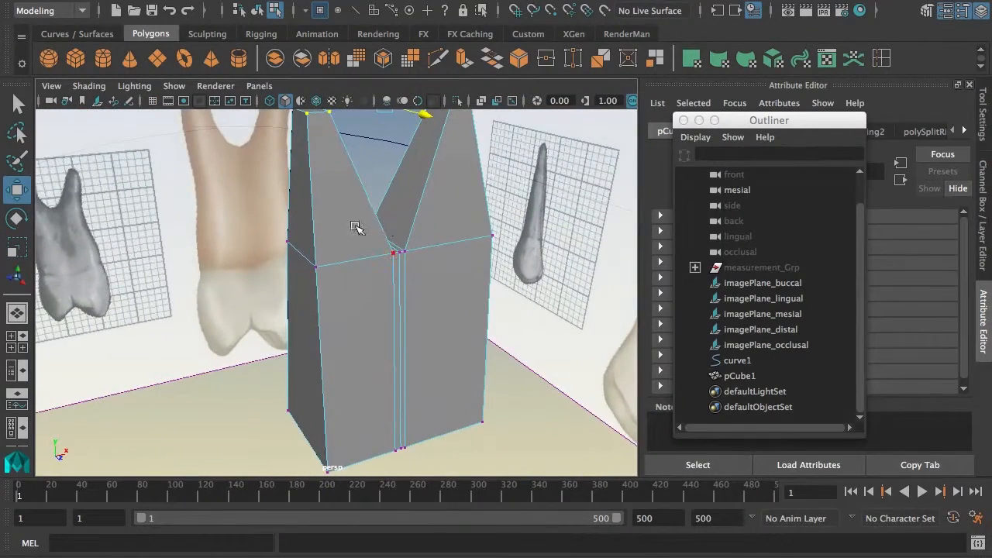
{"action": "left_click_drag", "start_coordinate": [354, 226], "coordinate": [343, 295], "text": "alt"}
{"action": "key", "text": "F8"}
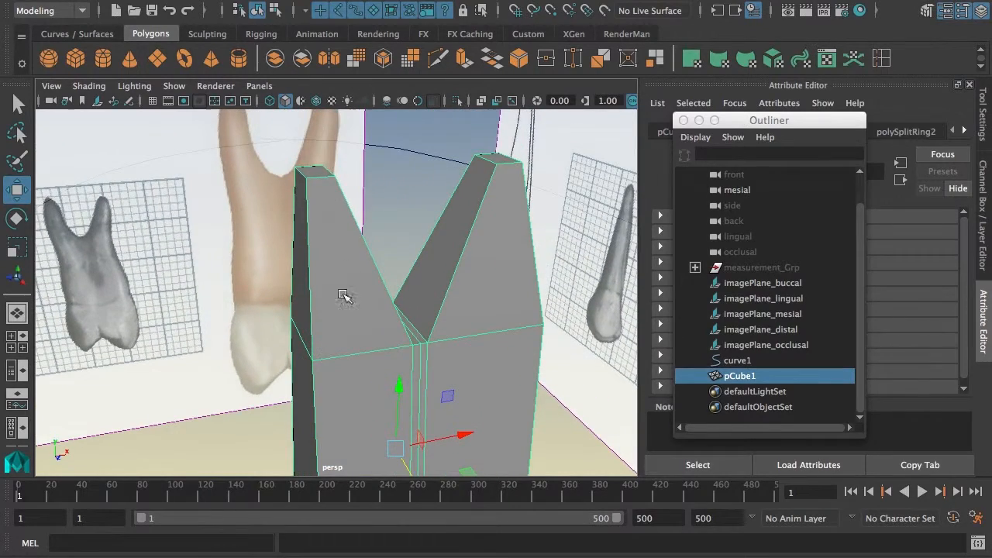
{"action": "left_click_drag", "start_coordinate": [328, 173], "coordinate": [328, 310], "text": "alt"}
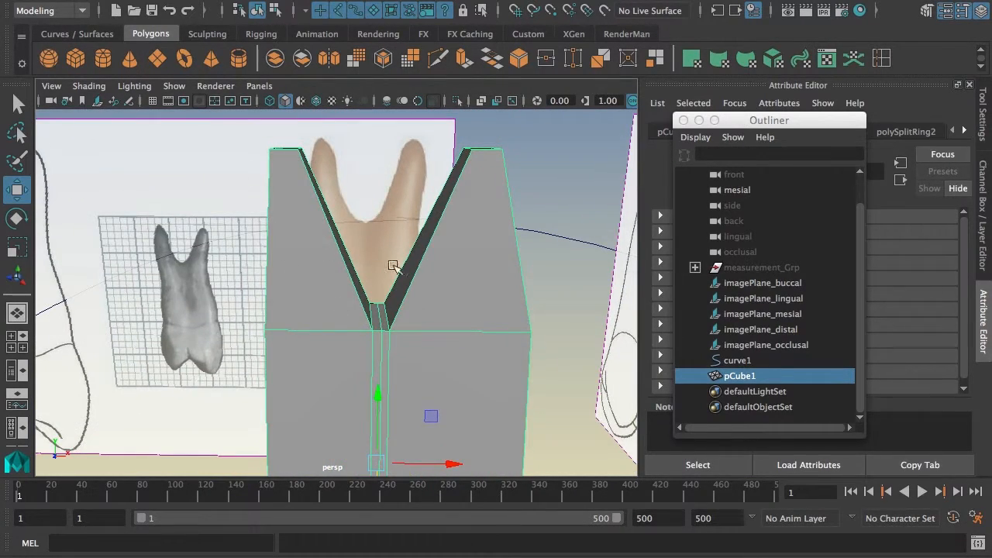
Step: Shift the middle front vertex at the base of the V-shaped notch so the front edge bows slightly outward
{"action": "left_click_drag", "start_coordinate": [452, 247], "coordinate": [431, 243], "text": "alt"}
{"action": "right_click_drag", "start_coordinate": [398, 319], "coordinate": [454, 325], "text": "alt"}
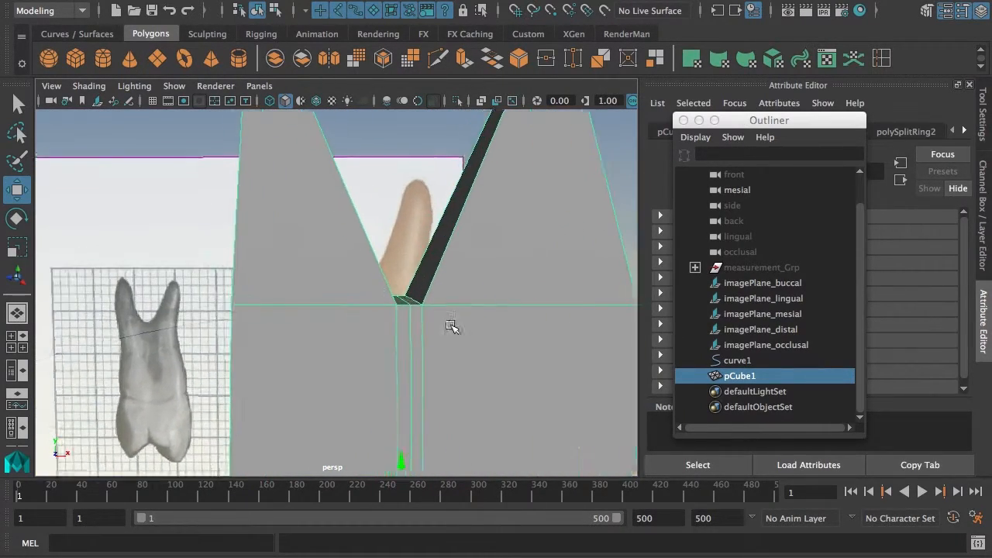
{"action": "left_click_drag", "start_coordinate": [454, 325], "coordinate": [402, 304], "text": "alt"}
{"action": "left_click_drag", "start_coordinate": [396, 338], "coordinate": [428, 332], "text": "alt"}
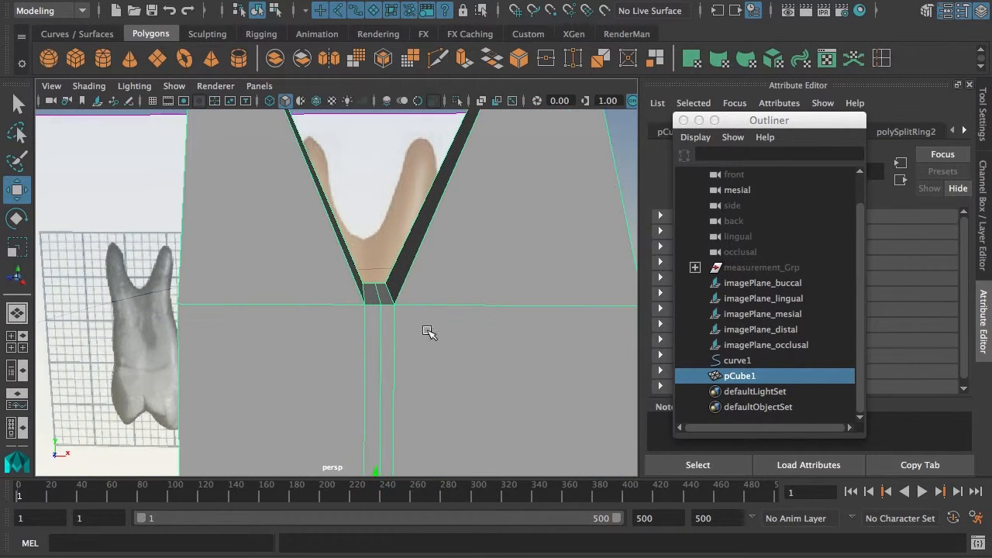
{"action": "right_click_drag", "start_coordinate": [378, 310], "coordinate": [316, 294]}
{"action": "left_click", "coordinate": [377, 291]}
{"action": "mouse_move", "coordinate": [378, 290]}
{"action": "left_mouse_down"}
{"action": "mouse_move", "coordinate": [380, 310]}
{"action": "mouse_move", "coordinate": [380, 295]}
{"action": "left_mouse_up"}
{"action": "key", "text": "q"}
{"action": "key", "text": "F8"}
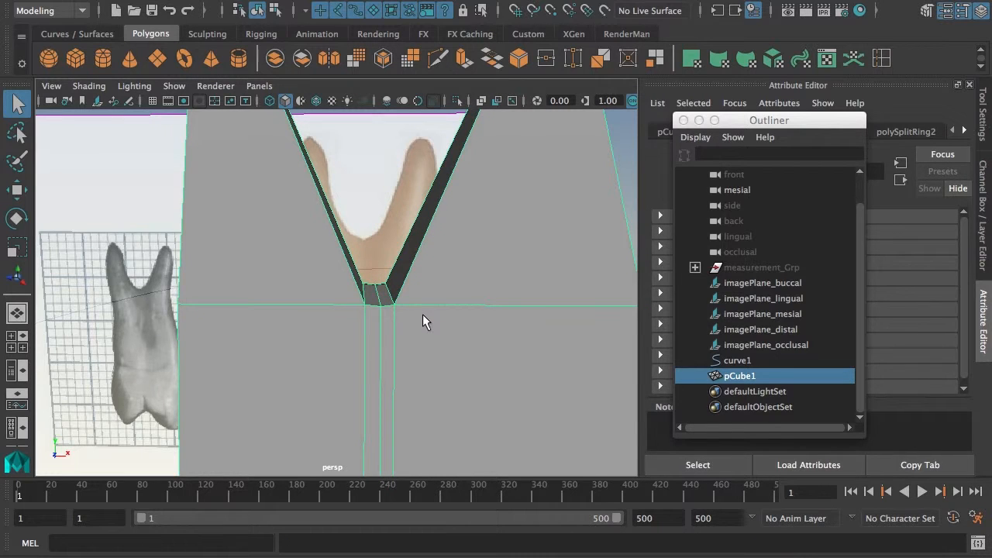
{"action": "right_click_drag", "start_coordinate": [432, 292], "coordinate": [333, 294], "text": "shift"}
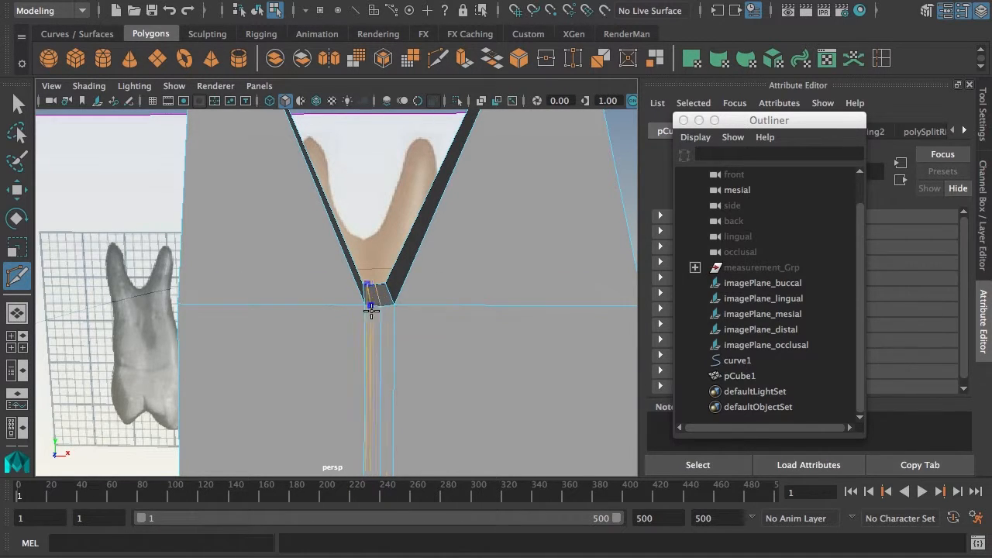
{"action": "key", "text": "q"}
{"action": "right_click_drag", "start_coordinate": [416, 325], "coordinate": [380, 309]}
{"action": "left_click", "coordinate": [432, 311]}
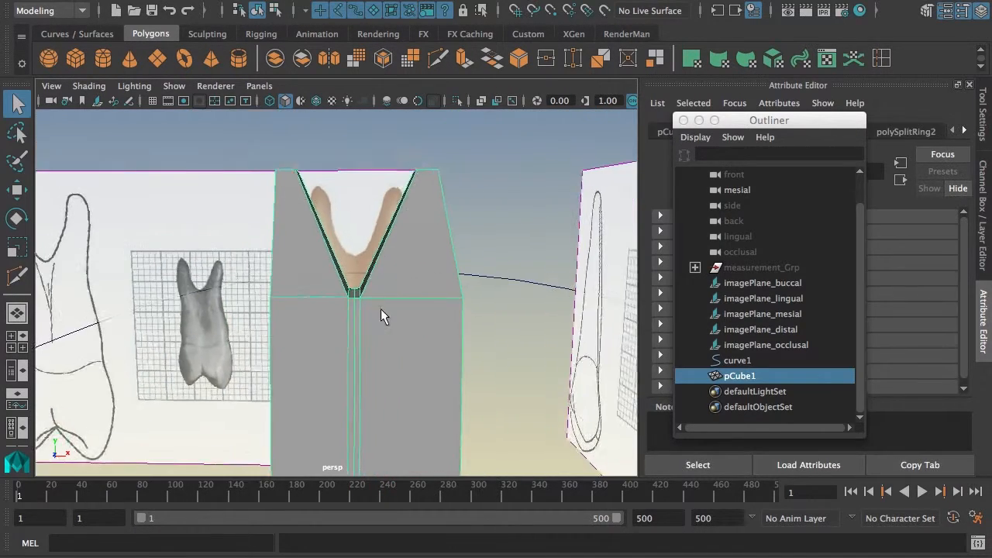
Step: Examine the edges and faces at the base of the notch between the two roots from several angles
{"action": "left_click_drag", "start_coordinate": [381, 308], "coordinate": [327, 326], "text": "alt"}
{"action": "right_click_drag", "start_coordinate": [327, 326], "coordinate": [391, 319], "text": "alt"}
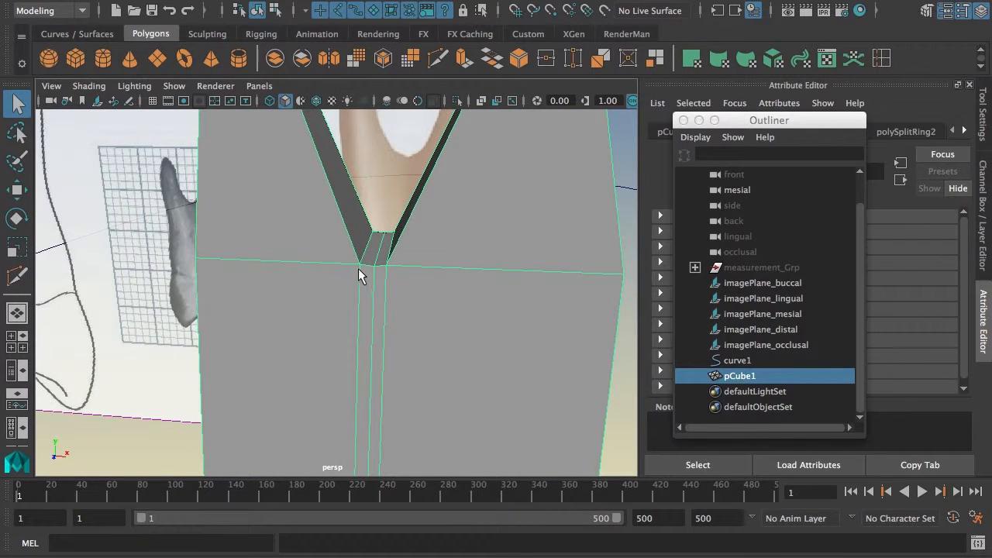
{"action": "left_click_drag", "start_coordinate": [355, 275], "coordinate": [468, 271], "text": "alt"}
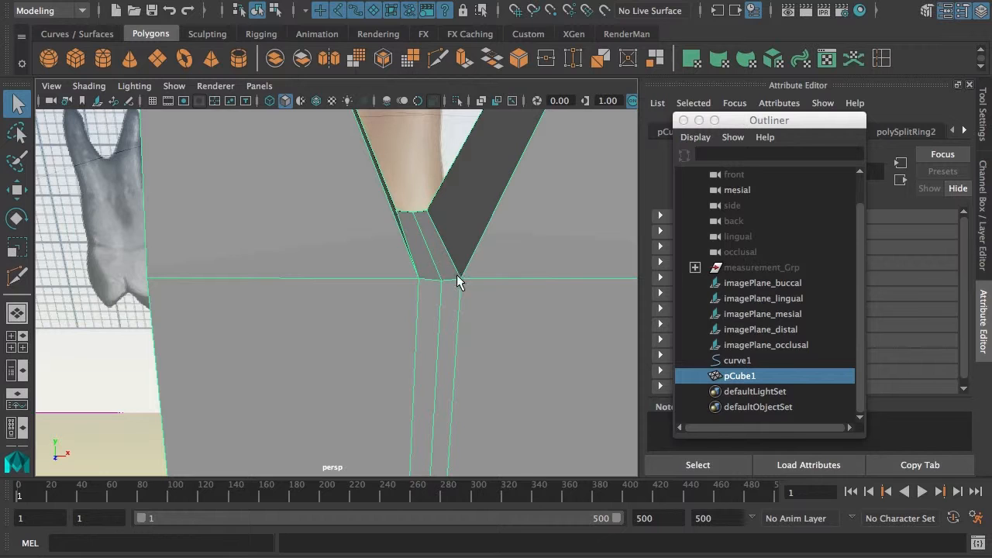
{"action": "right_click_drag", "start_coordinate": [463, 286], "coordinate": [377, 305]}
{"action": "left_click_drag", "start_coordinate": [376, 305], "coordinate": [312, 318], "text": "alt"}
{"action": "right_click_drag", "start_coordinate": [311, 318], "coordinate": [424, 319], "text": "alt"}
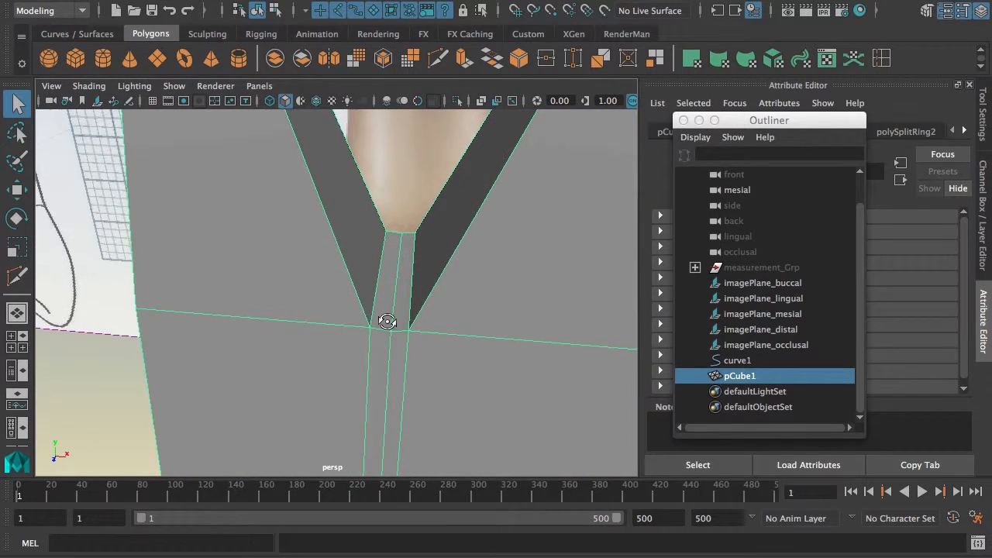
{"action": "left_click_drag", "start_coordinate": [387, 321], "coordinate": [391, 336], "text": "alt"}
{"action": "right_click_drag", "start_coordinate": [364, 358], "coordinate": [305, 375], "text": "alt"}
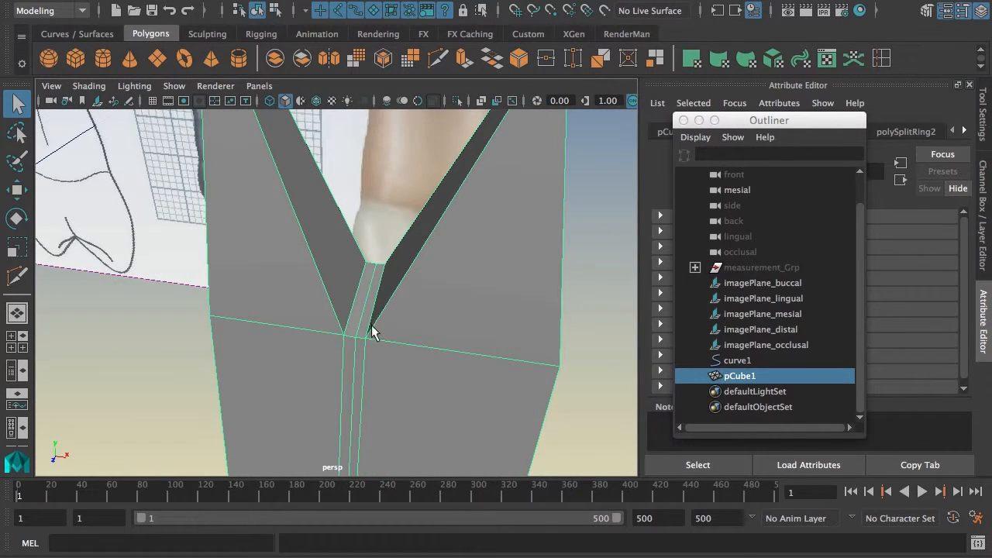
{"action": "right_click_drag", "start_coordinate": [371, 325], "coordinate": [346, 330], "text": "alt"}
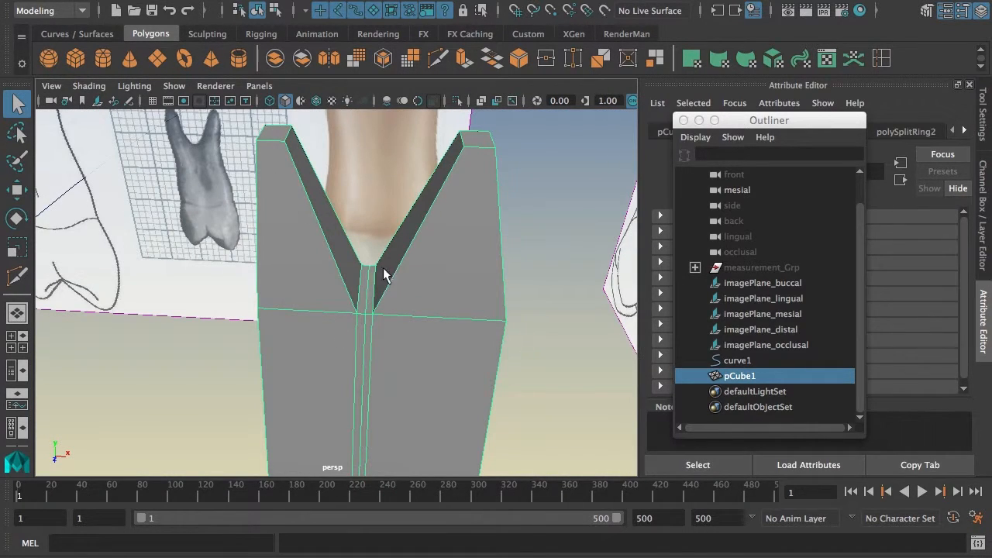
{"action": "left_click_drag", "start_coordinate": [358, 325], "coordinate": [403, 287], "text": "alt"}
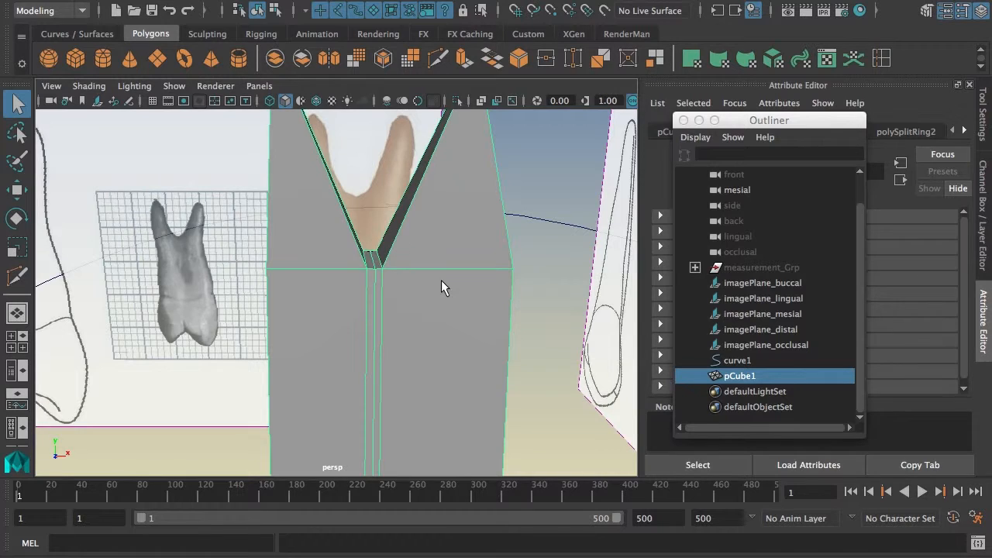
Step: In the mesial view, fit the outer vertices of the root on the +X side to the tooth outline, moving the furcation-level ones inward
{"action": "key", "text": "space"}
{"action": "key", "text": "space"}
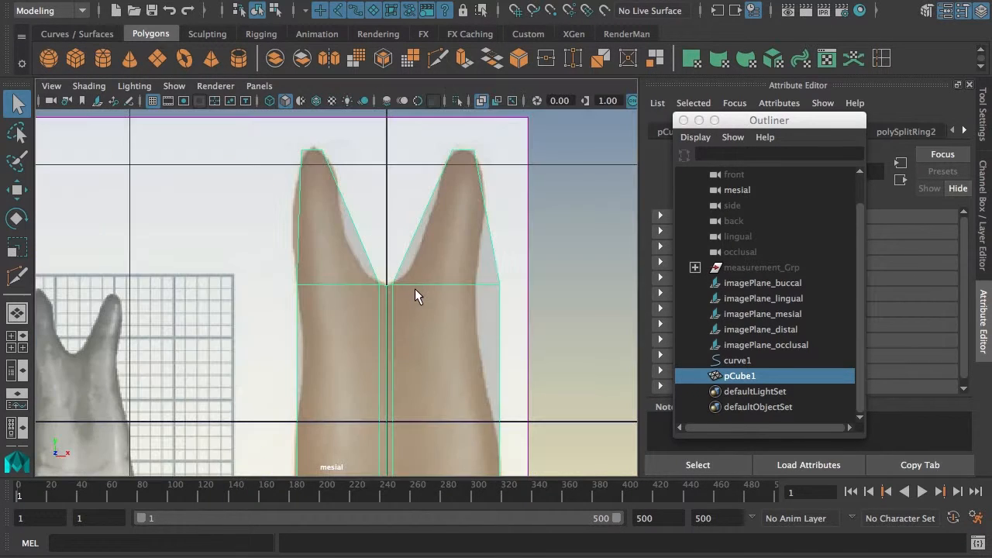
{"action": "right_click_drag", "start_coordinate": [414, 288], "coordinate": [344, 287]}
{"action": "key", "text": "w"}
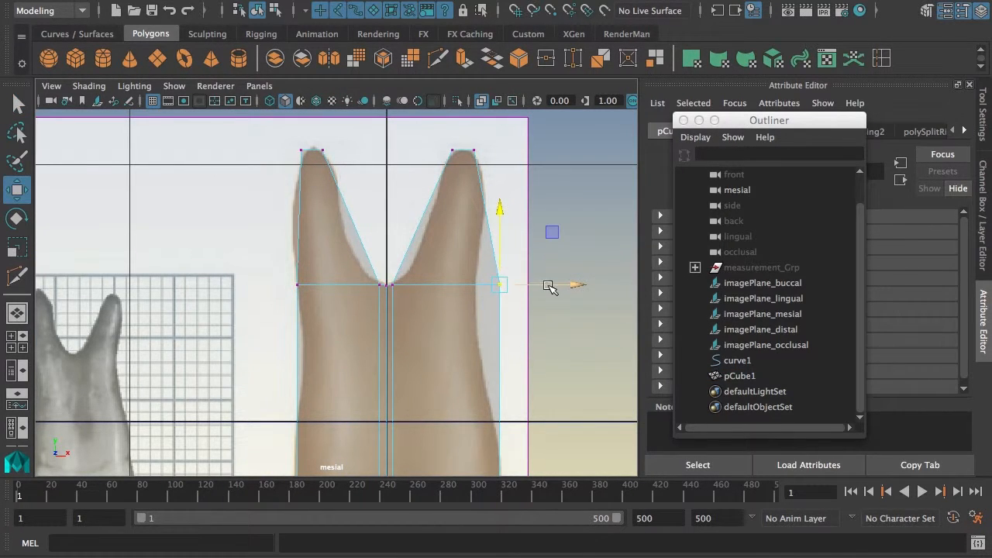
{"action": "left_click_drag", "start_coordinate": [548, 285], "coordinate": [526, 287]}
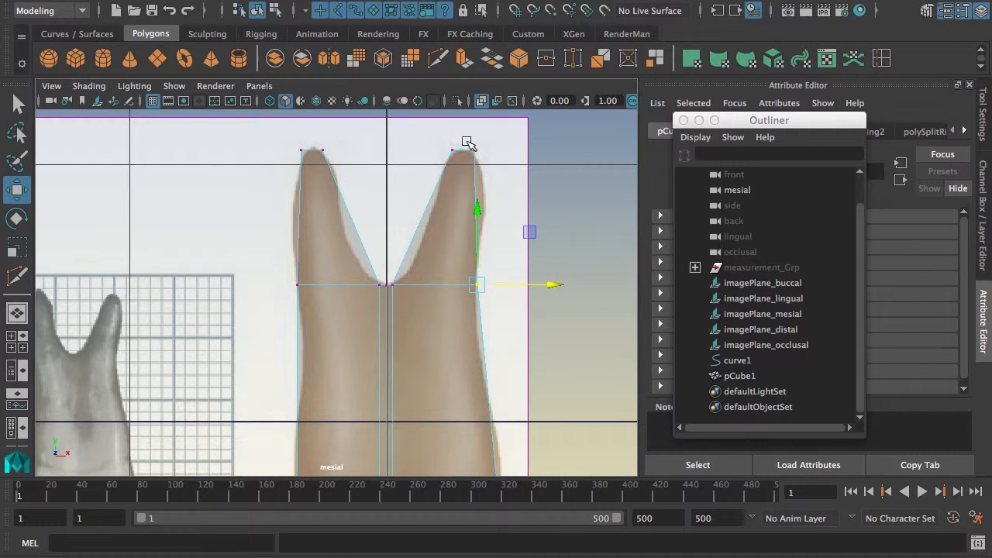
{"action": "left_click_drag", "start_coordinate": [467, 142], "coordinate": [505, 153]}
{"action": "left_click", "coordinate": [474, 274]}
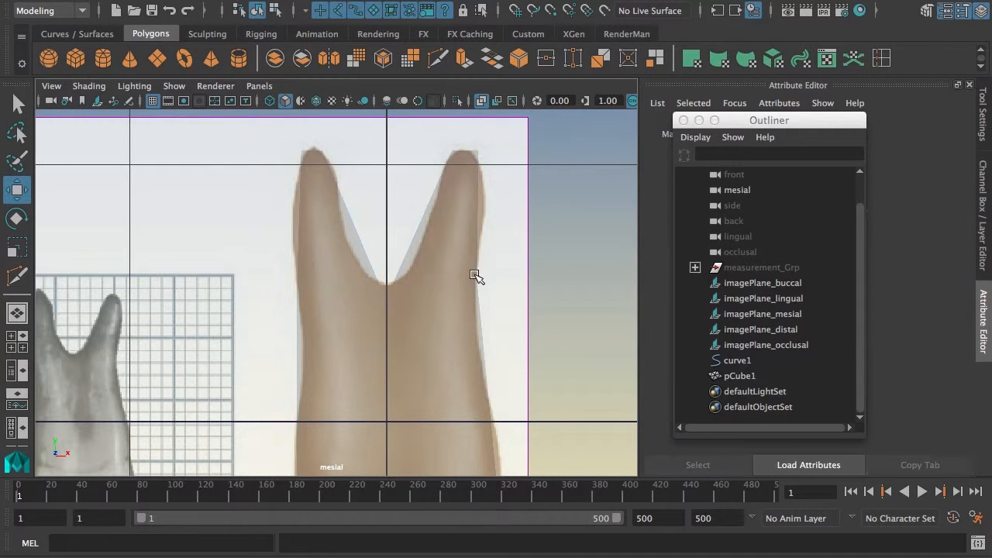
{"action": "left_click", "coordinate": [434, 280]}
Step: Examine the block from all sides in perspective and compare its lower end with the crown in the mesial view
{"action": "key", "text": "space"}
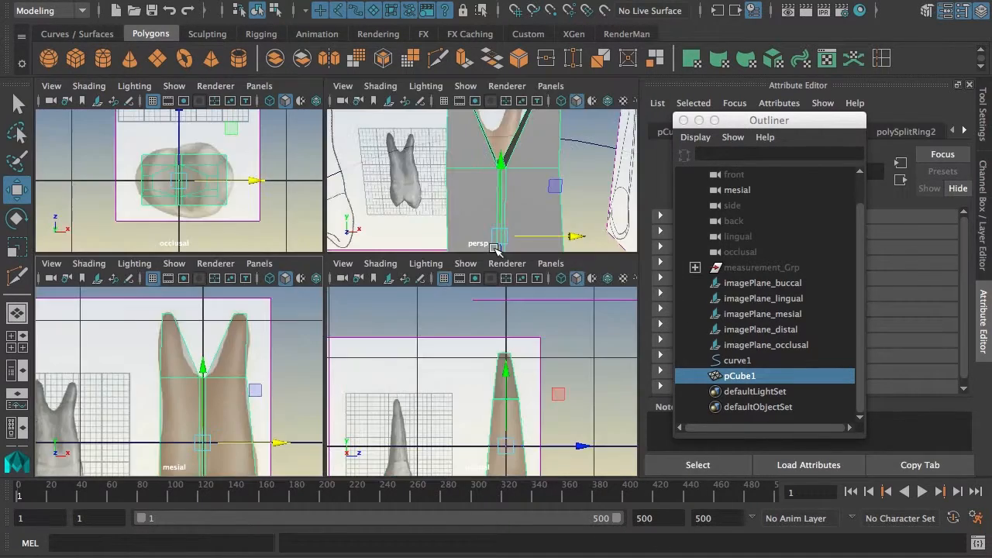
{"action": "key", "text": "space"}
{"action": "right_click_drag", "start_coordinate": [495, 252], "coordinate": [366, 317], "text": "alt"}
{"action": "left_click_drag", "start_coordinate": [366, 317], "coordinate": [359, 287], "text": "alt"}
{"action": "right_click_drag", "start_coordinate": [379, 304], "coordinate": [462, 317], "text": "alt"}
{"action": "left_click_drag", "start_coordinate": [462, 317], "coordinate": [489, 349], "text": "alt"}
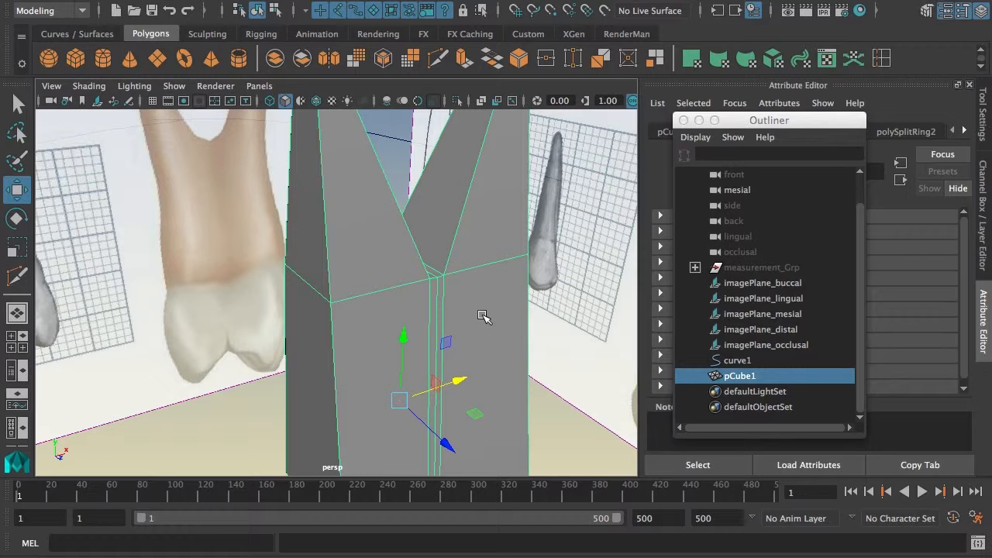
{"action": "key", "text": "space"}
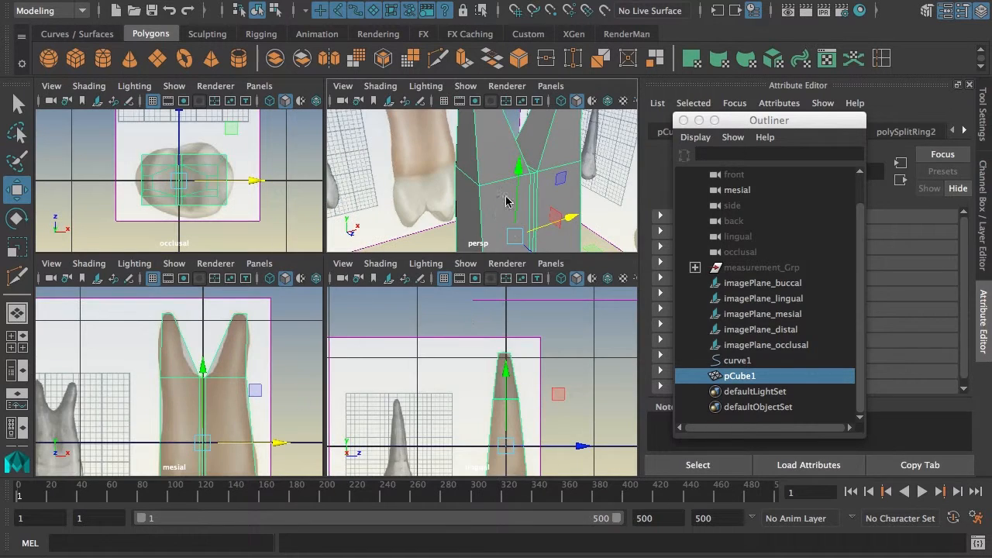
{"action": "key", "text": "space"}
{"action": "right_click_drag", "start_coordinate": [511, 344], "coordinate": [323, 351], "text": "alt"}
{"action": "left_click_drag", "start_coordinate": [323, 351], "coordinate": [439, 325], "text": "alt"}
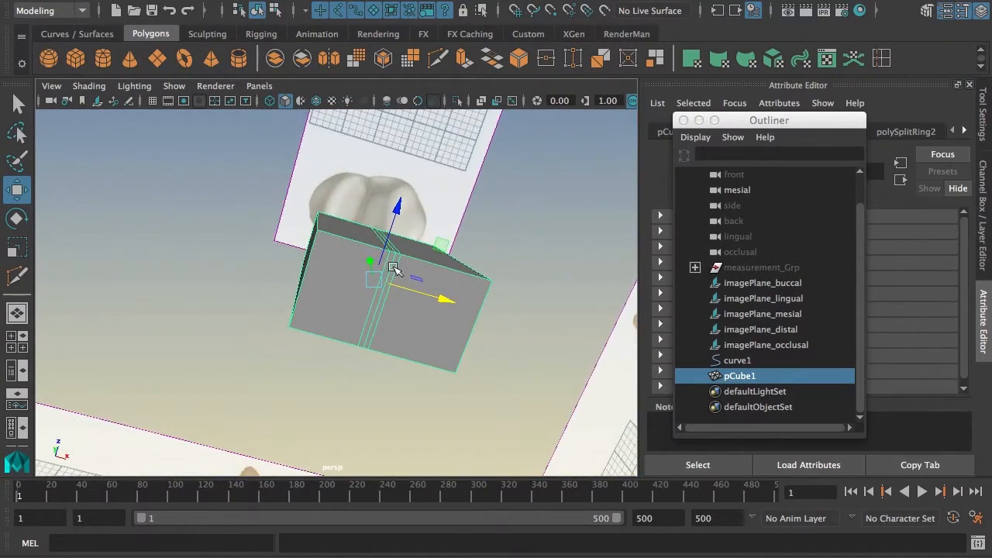
{"action": "left_click_drag", "start_coordinate": [394, 268], "coordinate": [371, 293], "text": "alt"}
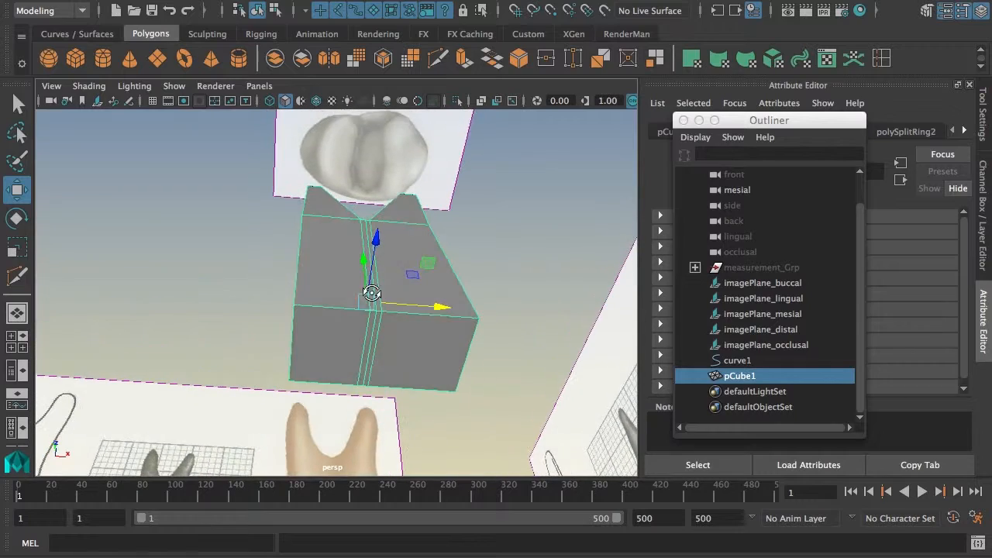
{"action": "left_click_drag", "start_coordinate": [448, 353], "coordinate": [426, 370], "text": "alt"}
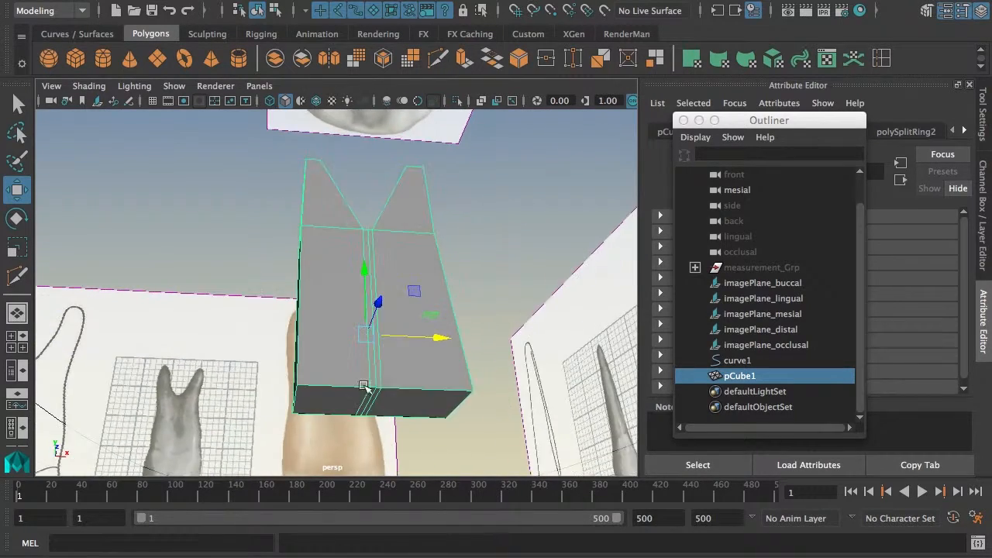
{"action": "key", "text": "space"}
{"action": "key", "text": "space"}
{"action": "middle_click_drag", "start_coordinate": [376, 392], "coordinate": [356, 220], "text": "alt"}
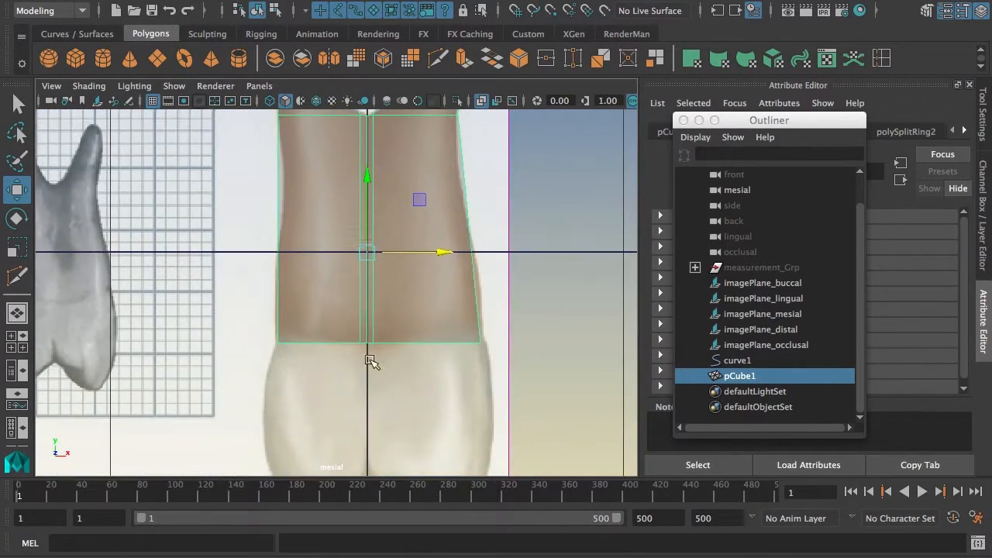
{"action": "middle_click_drag", "start_coordinate": [372, 361], "coordinate": [379, 295], "text": "alt"}
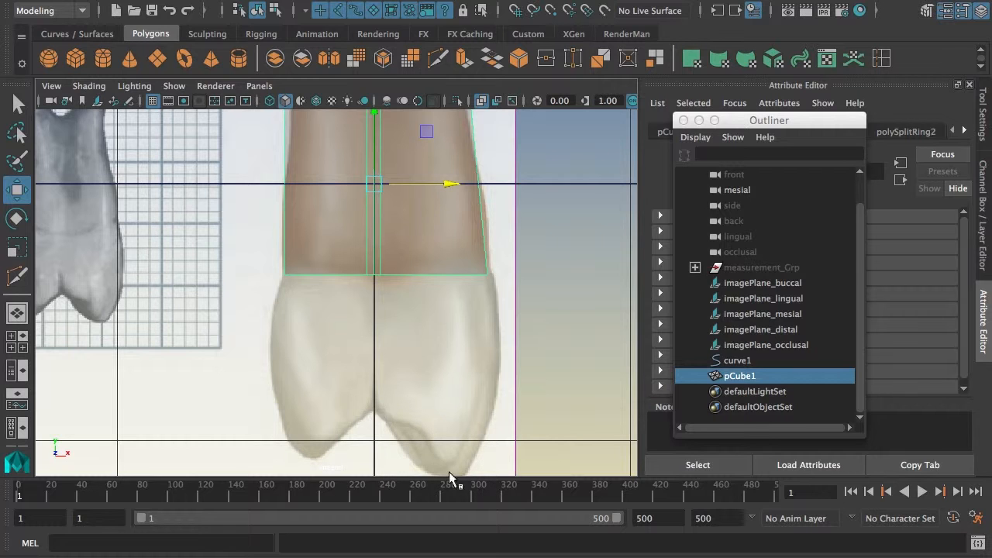
Step: Select all the faces on the block's underside in the perspective view, including the narrow strips in the middle
{"action": "key", "text": "space"}
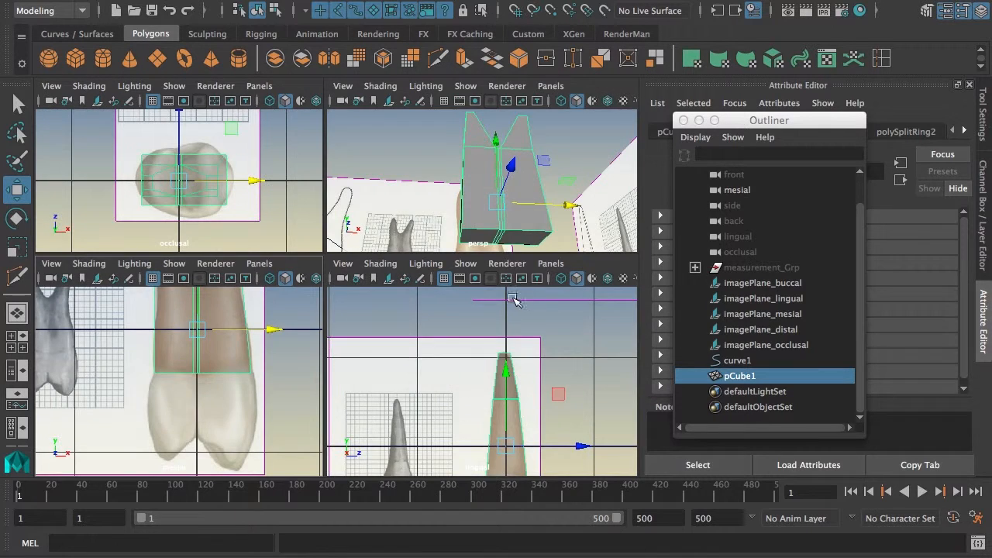
{"action": "key", "text": "space"}
{"action": "right_click_drag", "start_coordinate": [398, 297], "coordinate": [398, 342]}
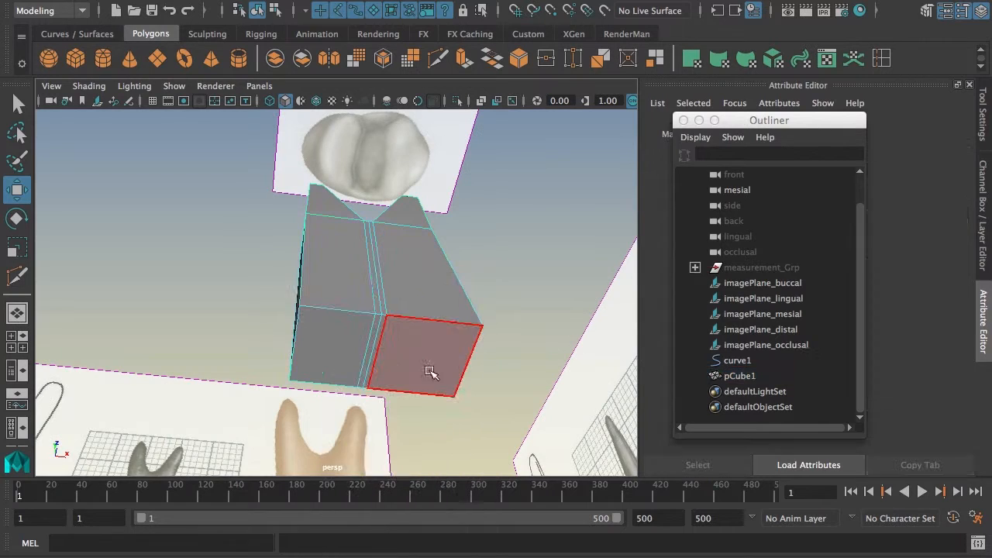
{"action": "left_click_drag", "start_coordinate": [333, 354], "coordinate": [326, 334], "text": "alt"}
{"action": "left_click_drag", "start_coordinate": [436, 359], "coordinate": [335, 240], "text": "alt"}
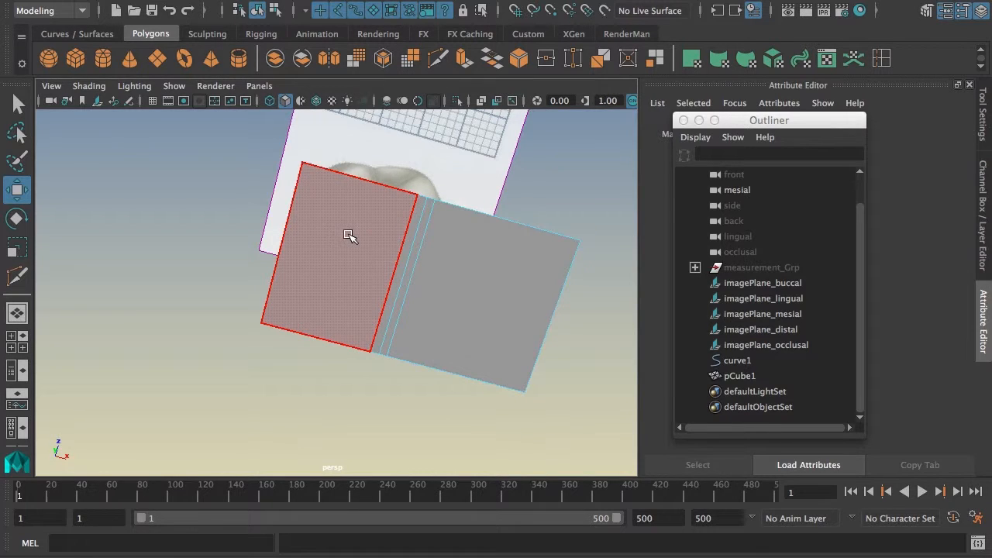
{"action": "left_click", "coordinate": [348, 235]}
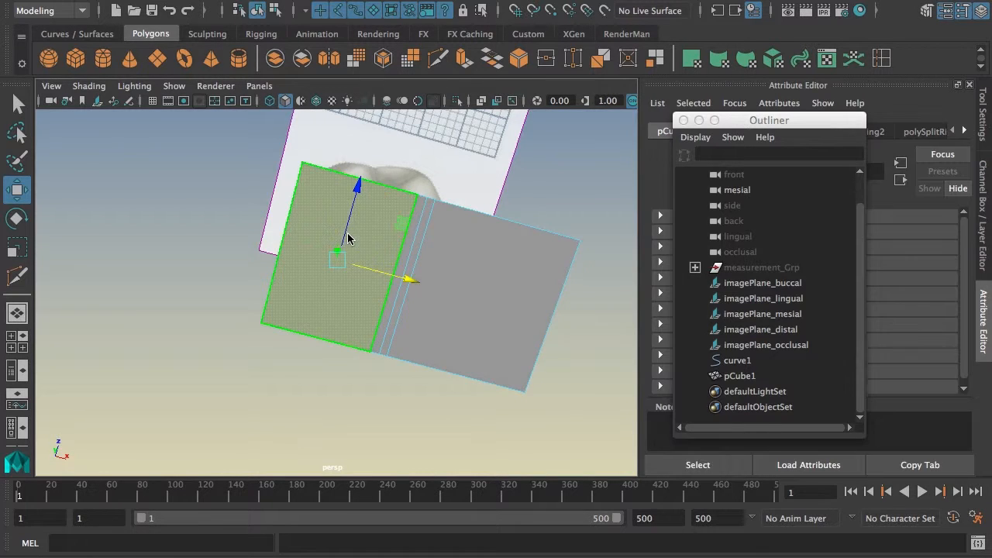
{"action": "left_click", "coordinate": [516, 329], "text": "shift"}
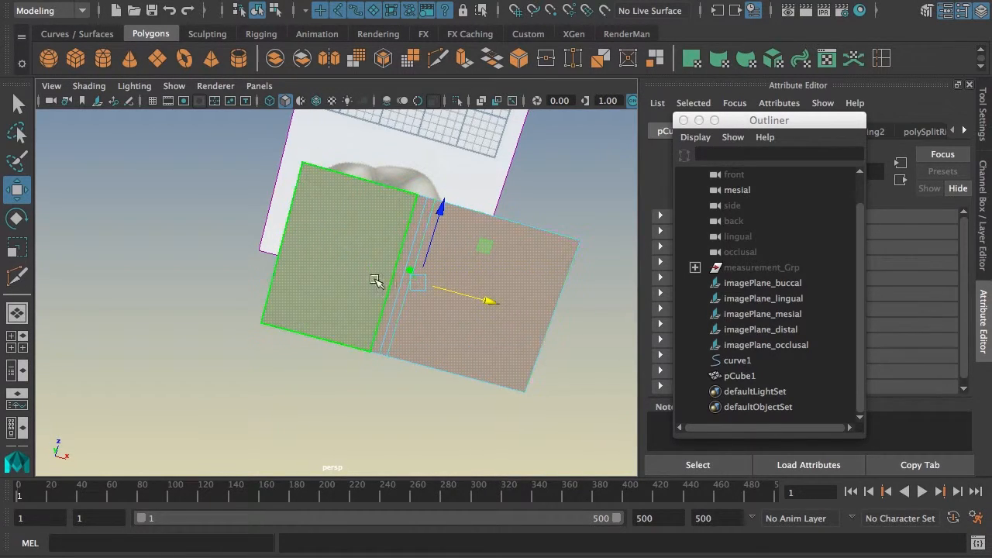
{"action": "scroll", "coordinate": [387, 321], "scroll_direction": "down", "scroll_amount": 3}
{"action": "mouse_move", "coordinate": [366, 316]}
{"action": "left_mouse_down", "text": "alt"}
{"action": "mouse_move", "coordinate": [400, 361]}
{"action": "mouse_move", "coordinate": [408, 348]}
{"action": "mouse_move", "coordinate": [361, 316]}
{"action": "left_mouse_up", "text": "alt"}
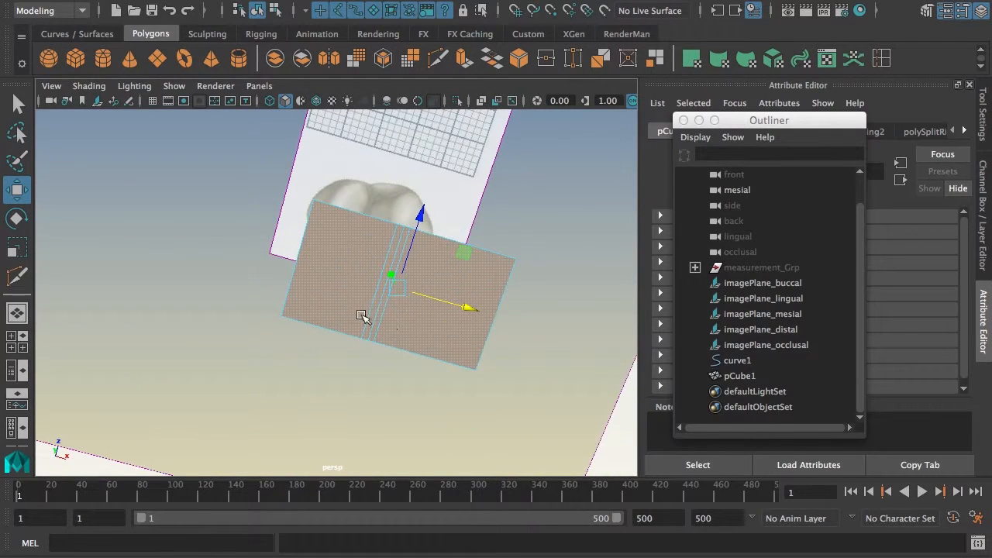
{"action": "scroll", "coordinate": [361, 315], "scroll_direction": "up", "scroll_amount": 2}
{"action": "left_click", "coordinate": [365, 287]}
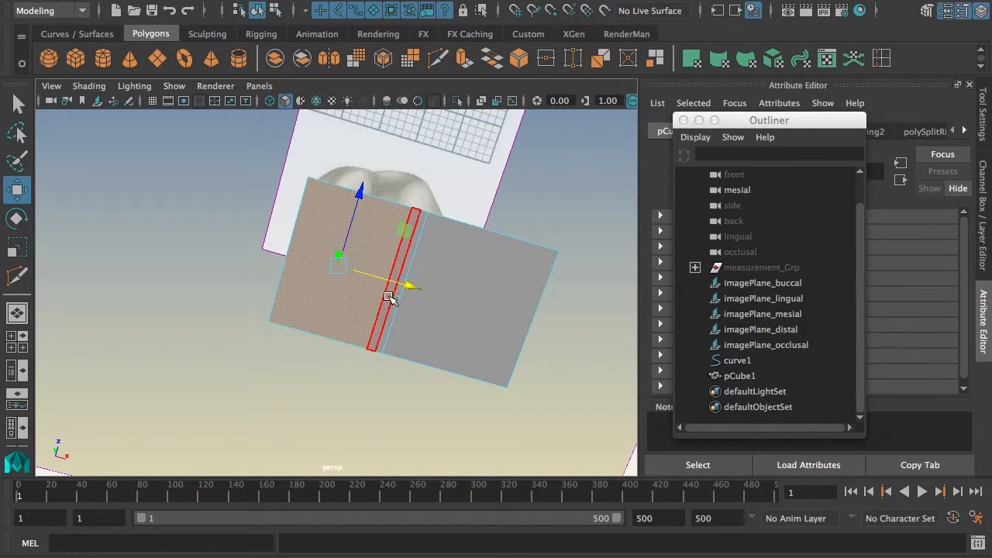
{"action": "left_click", "coordinate": [436, 314], "text": "shift"}
{"action": "key", "text": "q"}
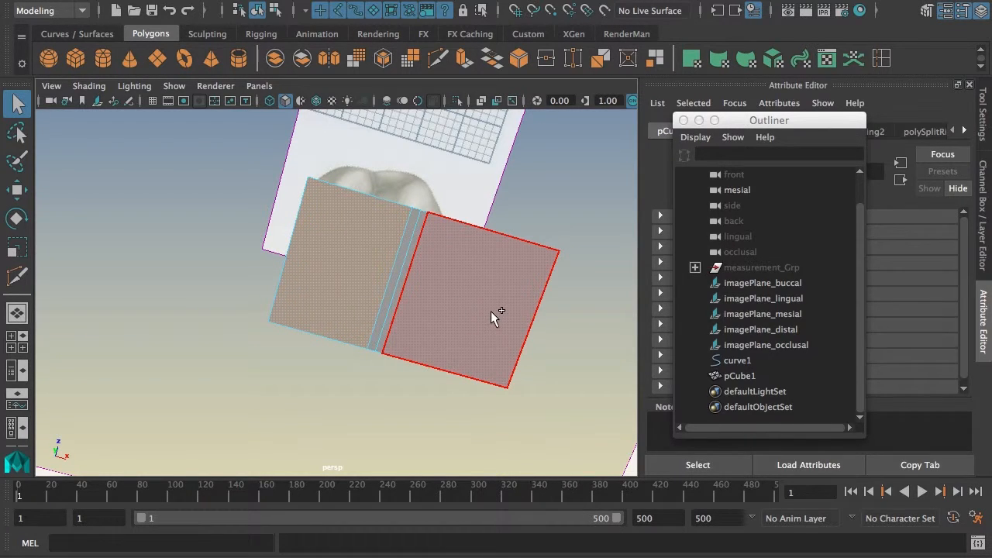
{"action": "left_click_drag", "start_coordinate": [513, 346], "coordinate": [465, 323], "text": "alt"}
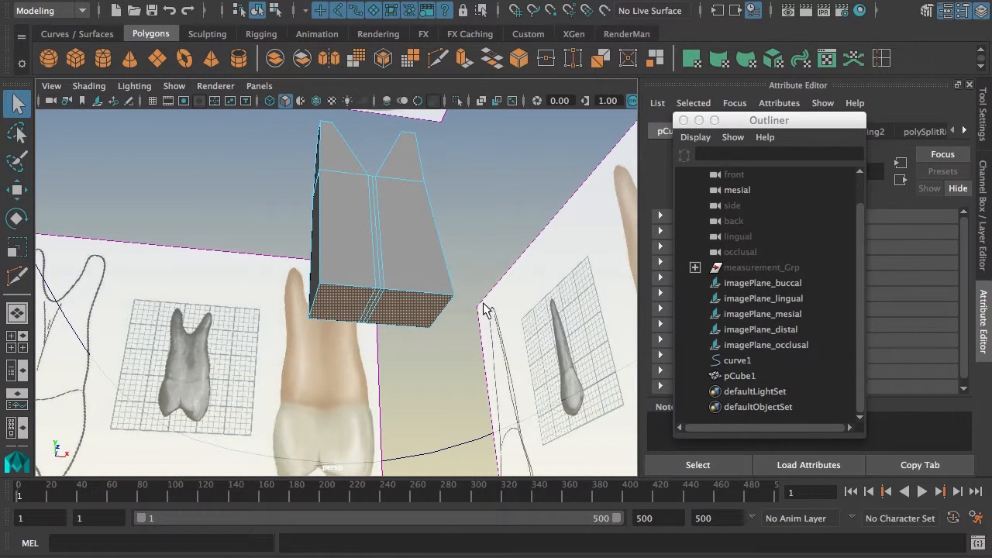
Step: Extrude the selected underside faces down to the gap between the crown's cusps, with a Local Translate Z of about 0.524
{"action": "key", "text": "w"}
{"action": "mouse_move", "coordinate": [479, 233]}
{"action": "right_mouse_down", "text": "shift"}
{"action": "mouse_move", "coordinate": [473, 279]}
{"action": "mouse_move", "coordinate": [473, 242]}
{"action": "right_mouse_up", "text": "shift"}
{"action": "left_click_drag", "start_coordinate": [379, 354], "coordinate": [376, 418]}
{"action": "key", "text": "space"}
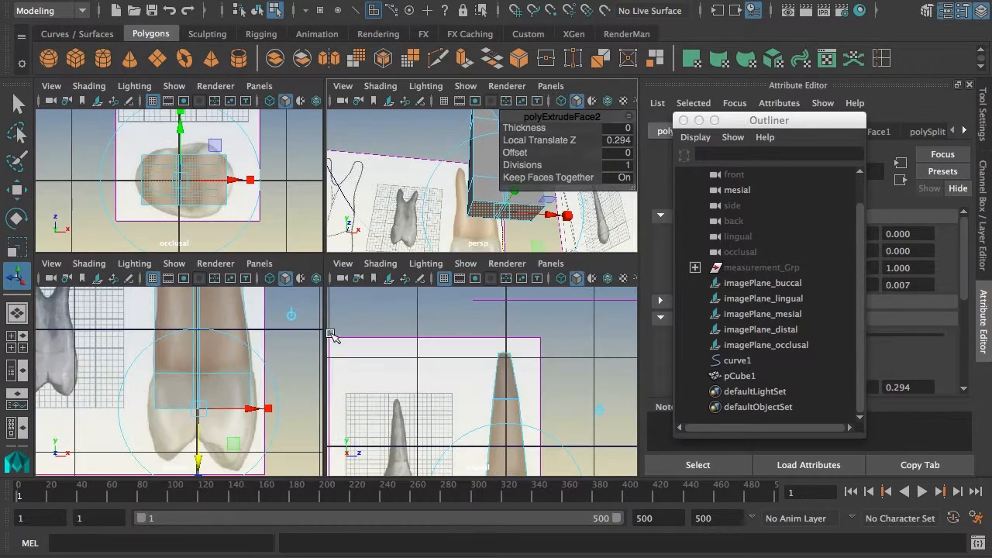
{"action": "key", "text": "space"}
{"action": "middle_click_drag", "start_coordinate": [417, 395], "coordinate": [422, 346], "text": "alt"}
{"action": "left_click_drag", "start_coordinate": [381, 352], "coordinate": [383, 406]}
{"action": "scroll", "coordinate": [465, 405], "scroll_direction": "up", "scroll_amount": 5}
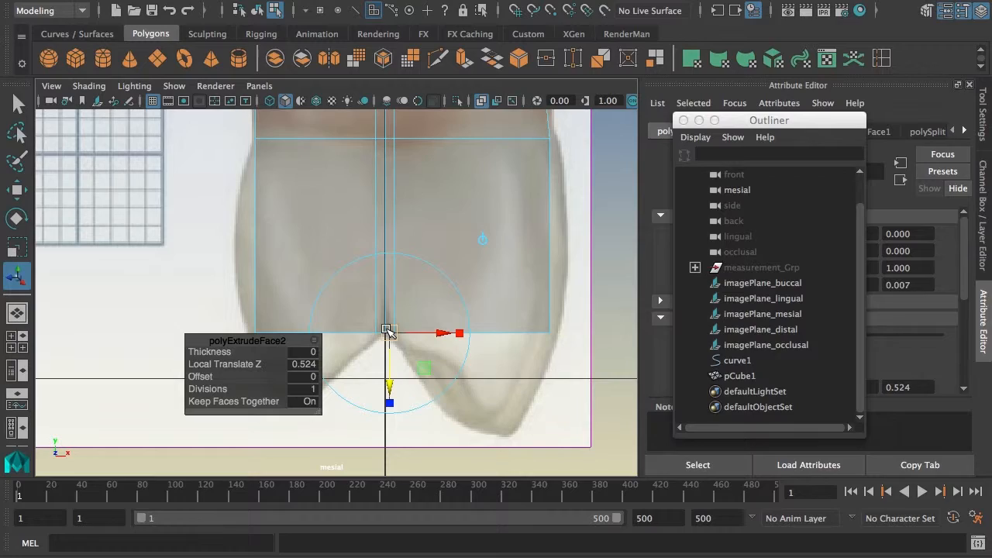
{"action": "key", "text": "space"}
{"action": "key", "text": "space"}
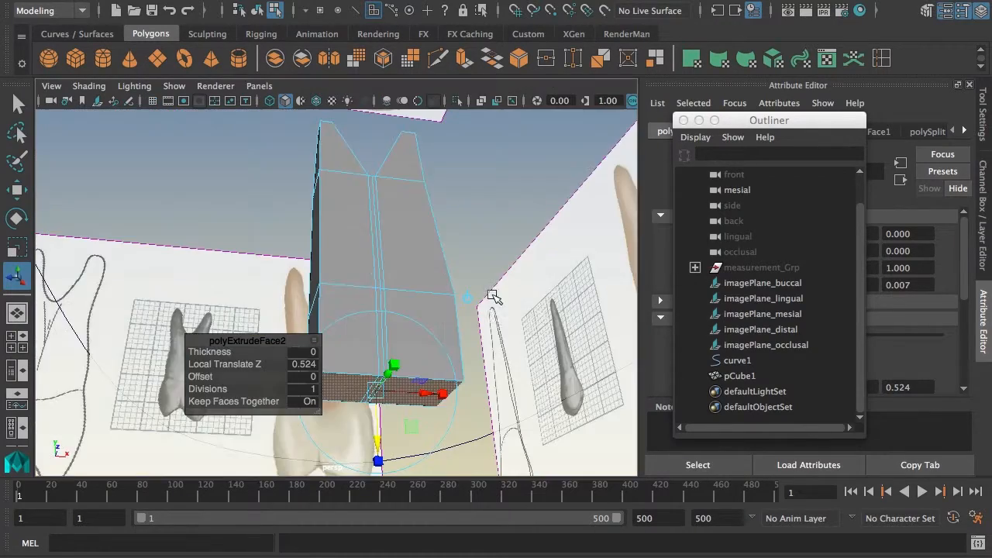
Step: Extrude the two large underside faces, leaving out the middle strips, with a Local Translate Z of about 0.195 and narrow their ends along X
{"action": "left_click_drag", "start_coordinate": [430, 395], "coordinate": [454, 391], "text": "alt"}
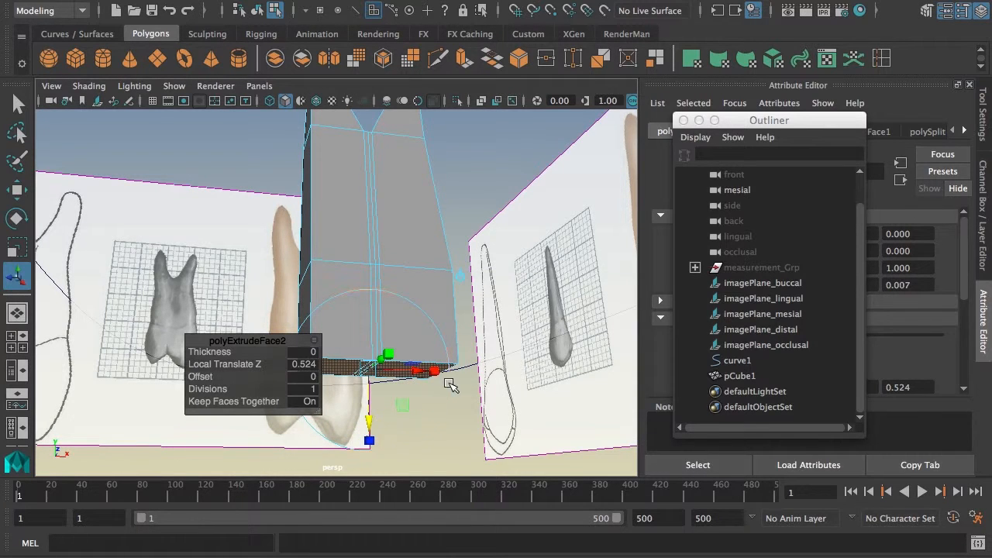
{"action": "key", "text": "q"}
{"action": "left_click_drag", "start_coordinate": [414, 404], "coordinate": [400, 325], "text": "alt"}
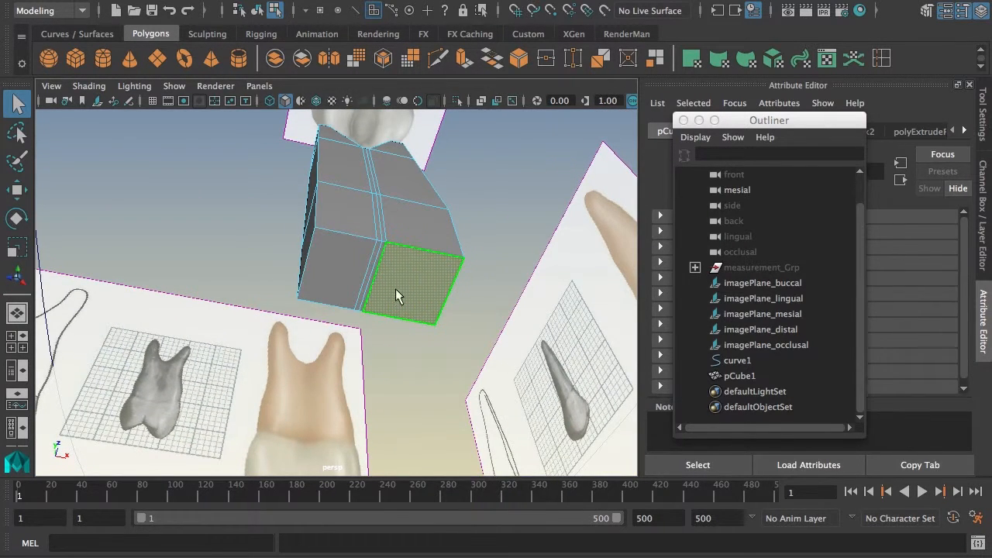
{"action": "left_click", "coordinate": [340, 267], "text": "shift"}
{"action": "right_click_drag", "start_coordinate": [484, 289], "coordinate": [482, 332], "text": "shift"}
{"action": "left_click_drag", "start_coordinate": [461, 336], "coordinate": [332, 393], "text": "alt"}
{"action": "key", "text": "space"}
{"action": "key", "text": "space"}
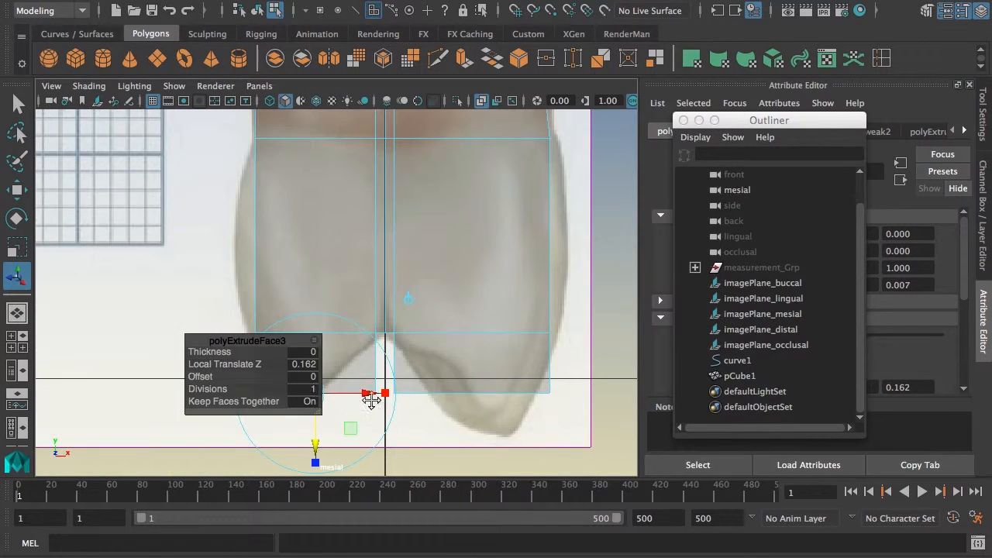
{"action": "middle_click_drag", "start_coordinate": [399, 411], "coordinate": [427, 311], "text": "alt"}
{"action": "left_click_drag", "start_coordinate": [372, 351], "coordinate": [376, 368]}
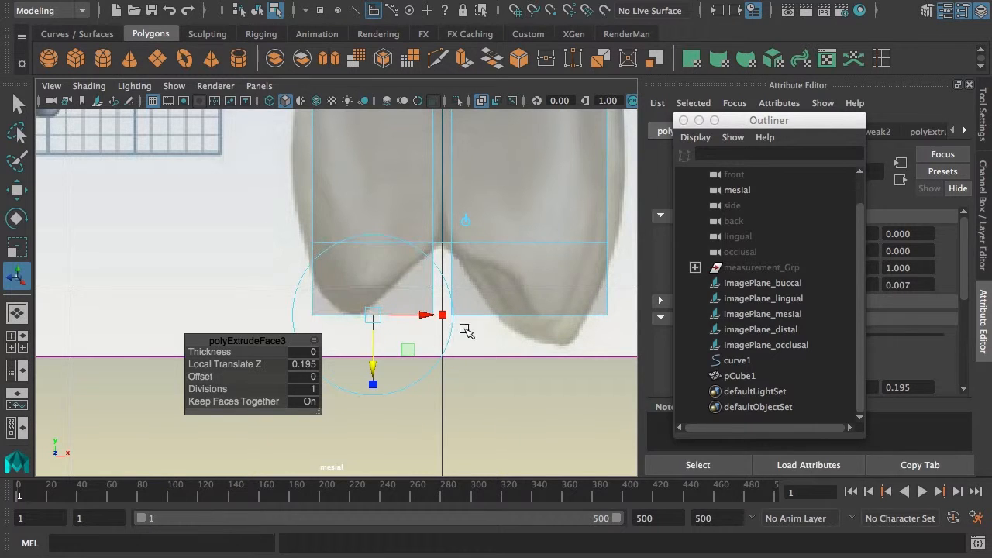
{"action": "left_click_drag", "start_coordinate": [446, 315], "coordinate": [401, 322]}
Step: Extrude the end face of the +X cusp down to the longer cusp's tip in the mesial view, with a Local Translate Z of about 0.0893
{"action": "key", "text": "space"}
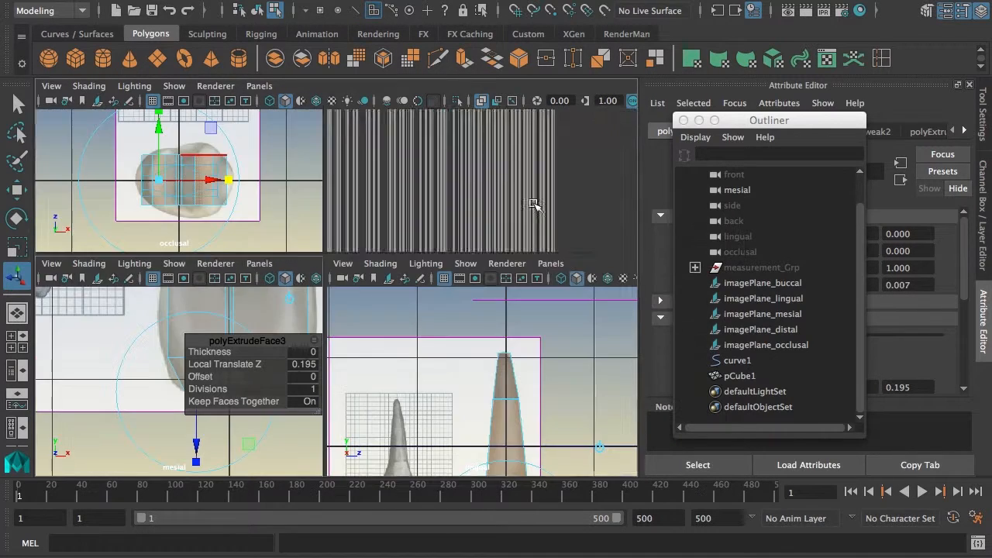
{"action": "key", "text": "space"}
{"action": "left_click", "coordinate": [436, 302]}
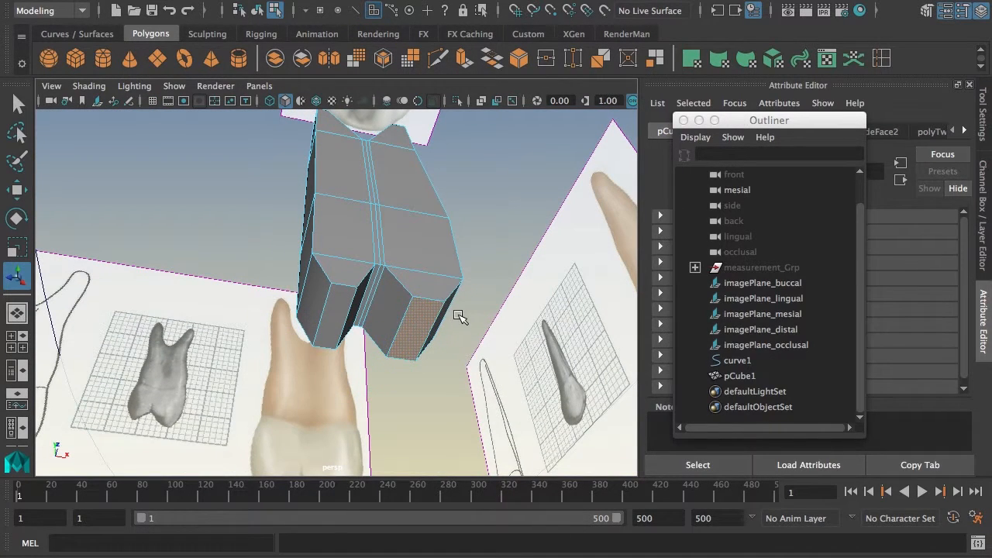
{"action": "right_click_drag", "start_coordinate": [494, 266], "coordinate": [496, 309], "text": "shift"}
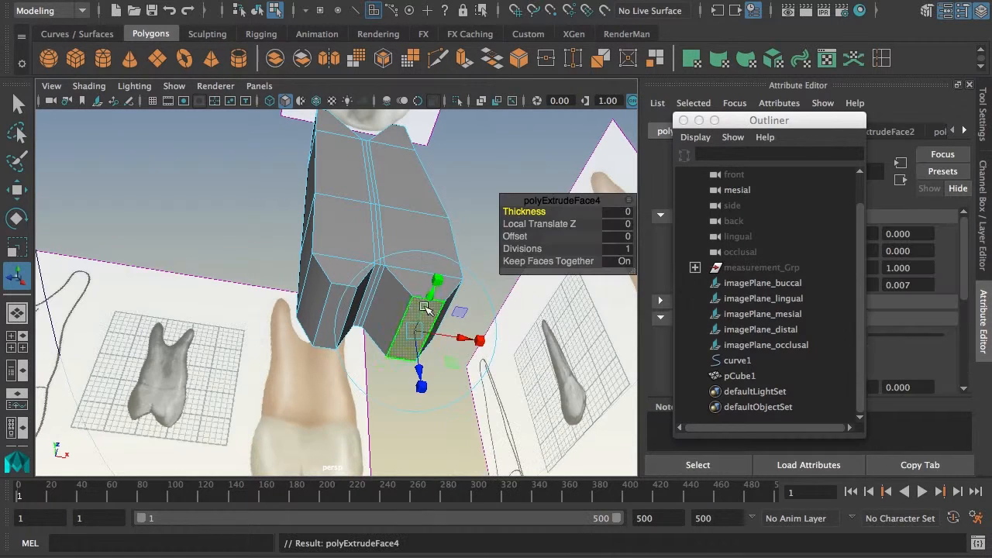
{"action": "left_click_drag", "start_coordinate": [417, 370], "coordinate": [420, 385]}
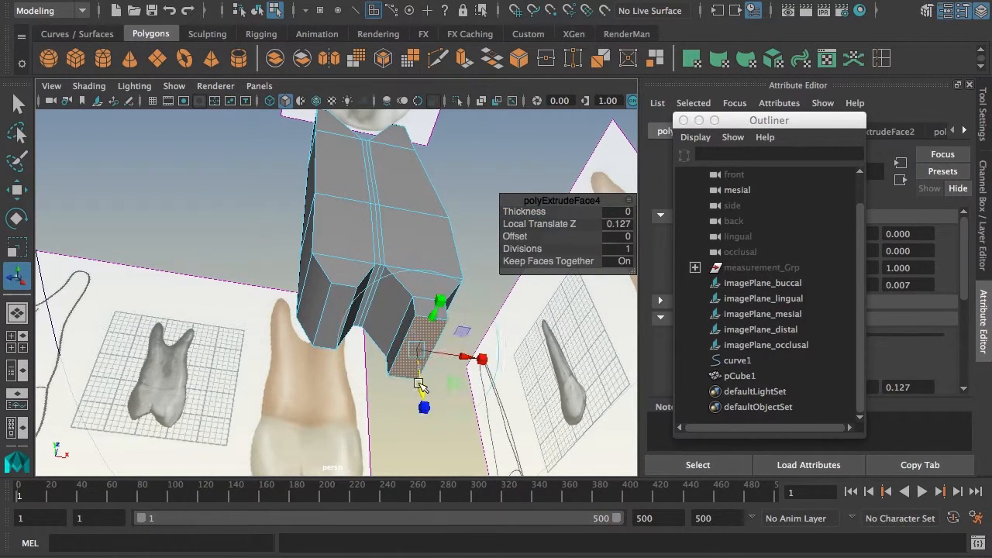
{"action": "key", "text": "space"}
{"action": "key", "text": "space"}
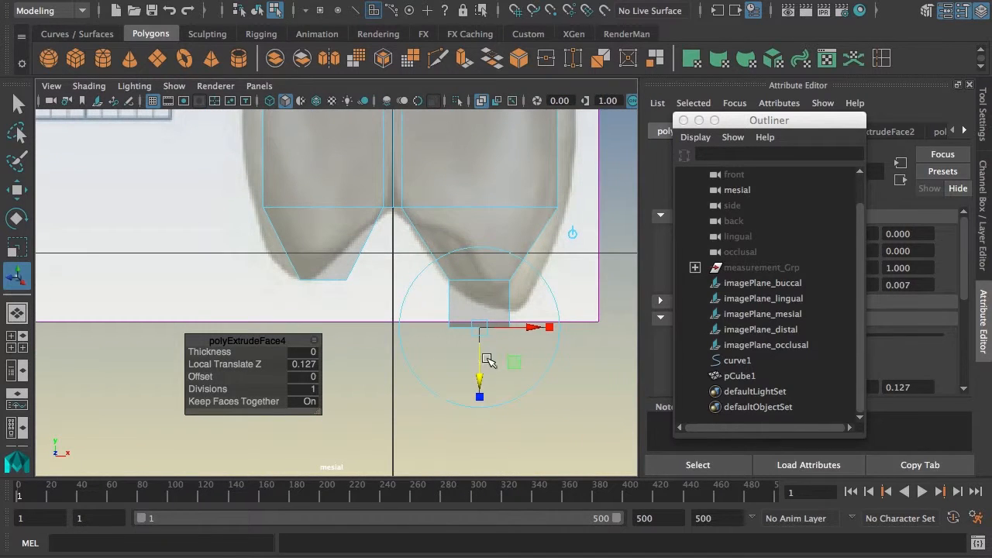
{"action": "left_click_drag", "start_coordinate": [485, 359], "coordinate": [483, 366]}
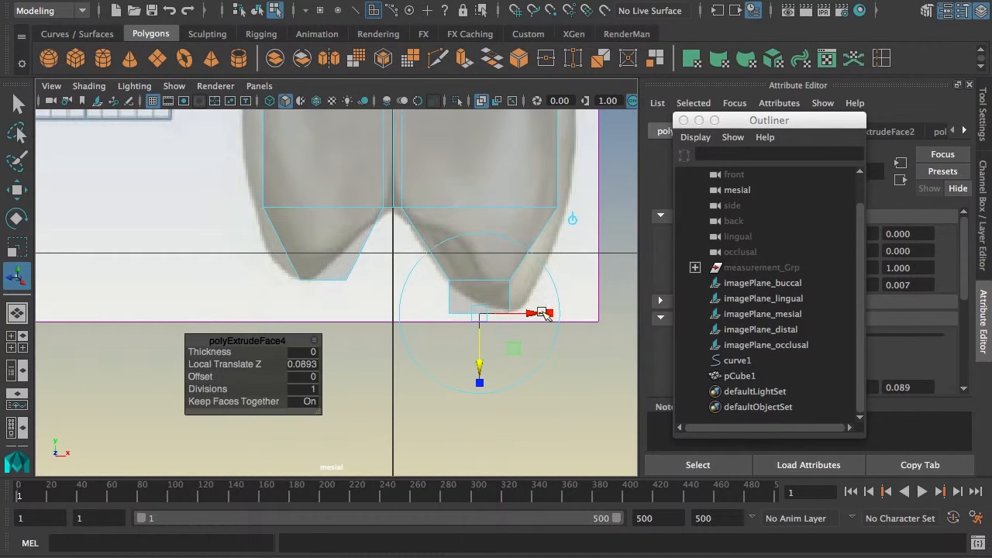
Step: In the mesial view, move the +X cusp's vertices at its tip and the row above along X onto the crown outline
{"action": "right_click_drag", "start_coordinate": [537, 224], "coordinate": [531, 282]}
{"action": "key", "text": "q"}
{"action": "left_click_drag", "start_coordinate": [424, 269], "coordinate": [567, 282]}
{"action": "key", "text": "w"}
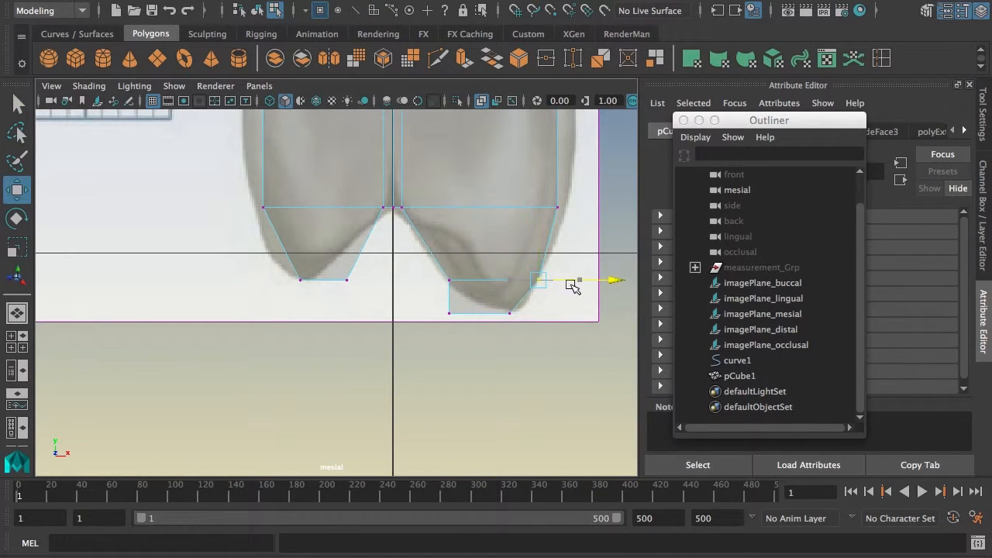
{"action": "left_click_drag", "start_coordinate": [541, 328], "coordinate": [553, 313]}
{"action": "left_click_drag", "start_coordinate": [424, 291], "coordinate": [511, 316]}
{"action": "left_click_drag", "start_coordinate": [441, 268], "coordinate": [458, 283]}
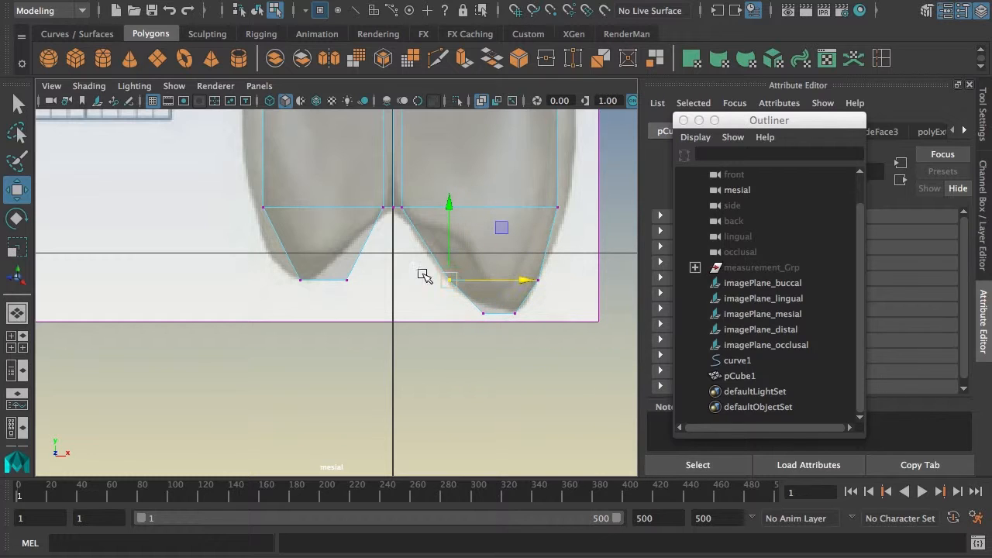
Step: Fit the -X cusp's tip vertices and the outer vertices level with the gap between the cusps to the crown outline in the mesial view
{"action": "left_click_drag", "start_coordinate": [375, 291], "coordinate": [344, 282]}
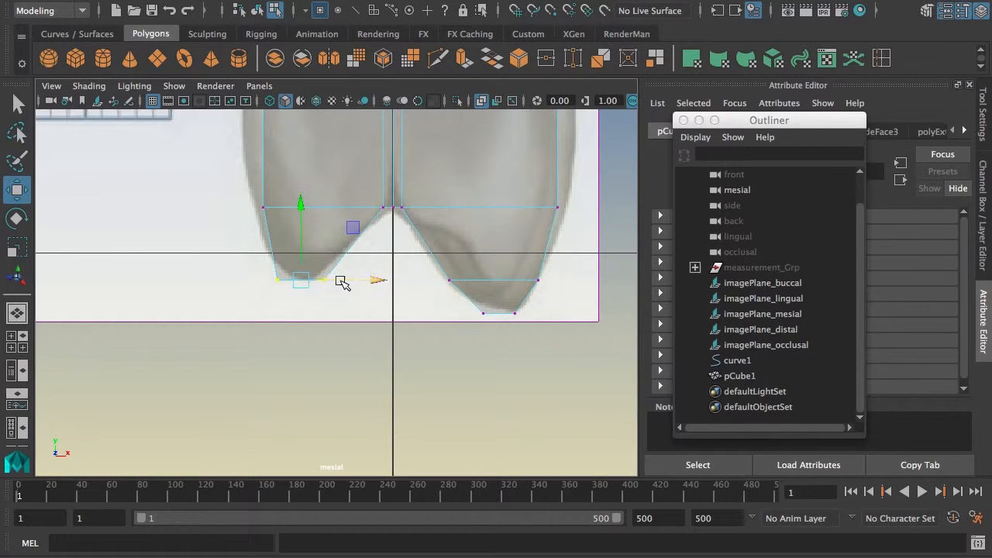
{"action": "middle_click_drag", "start_coordinate": [353, 231], "coordinate": [374, 341], "text": "alt"}
{"action": "left_click_drag", "start_coordinate": [261, 303], "coordinate": [301, 324]}
{"action": "left_click_drag", "start_coordinate": [553, 317], "coordinate": [612, 323]}
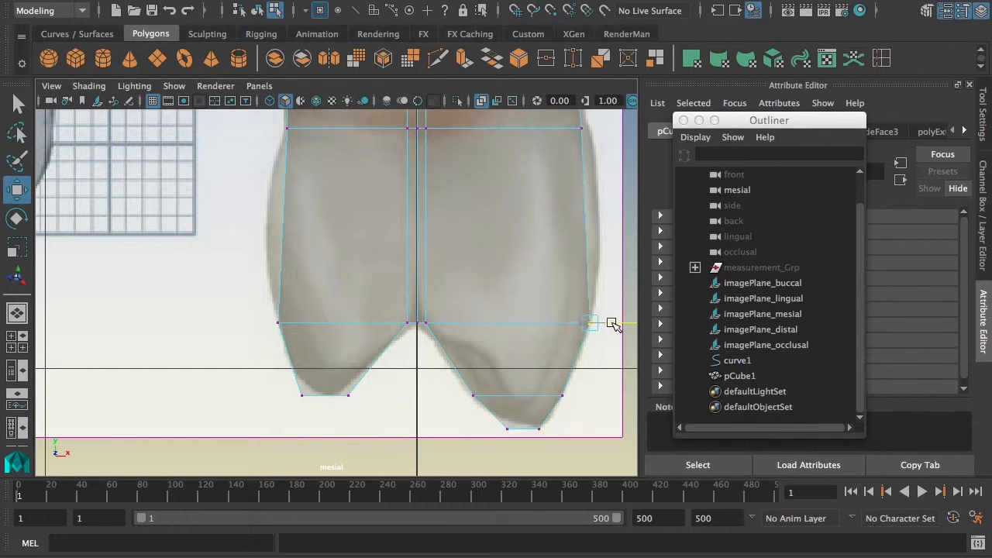
{"action": "middle_click_drag", "start_coordinate": [370, 225], "coordinate": [427, 228], "text": "alt"}
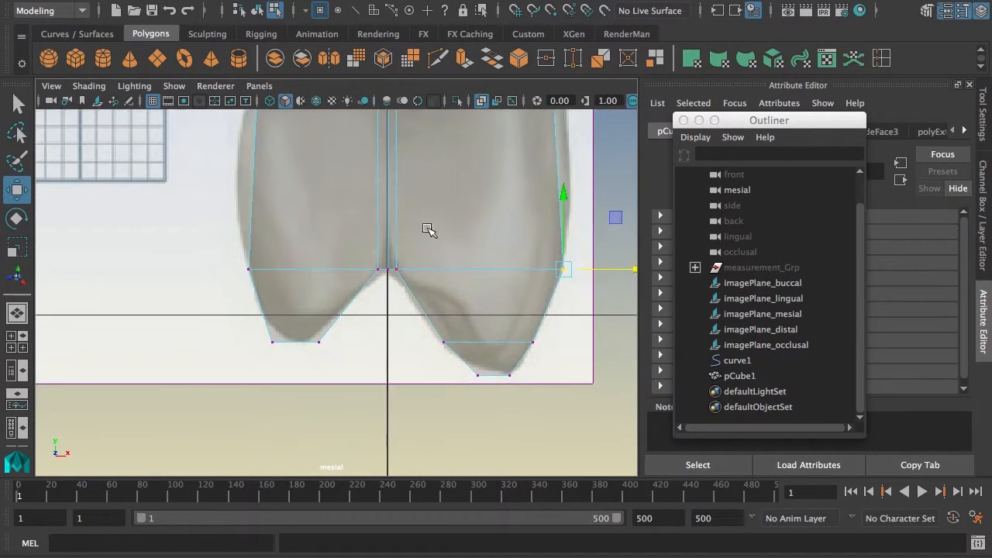
Step: In the lingual view, scale the three lowest vertex rows of the crown along Z out to the crown's widest outline
{"action": "key", "text": "space"}
{"action": "left_click_drag", "start_coordinate": [480, 186], "coordinate": [437, 153], "text": "alt"}
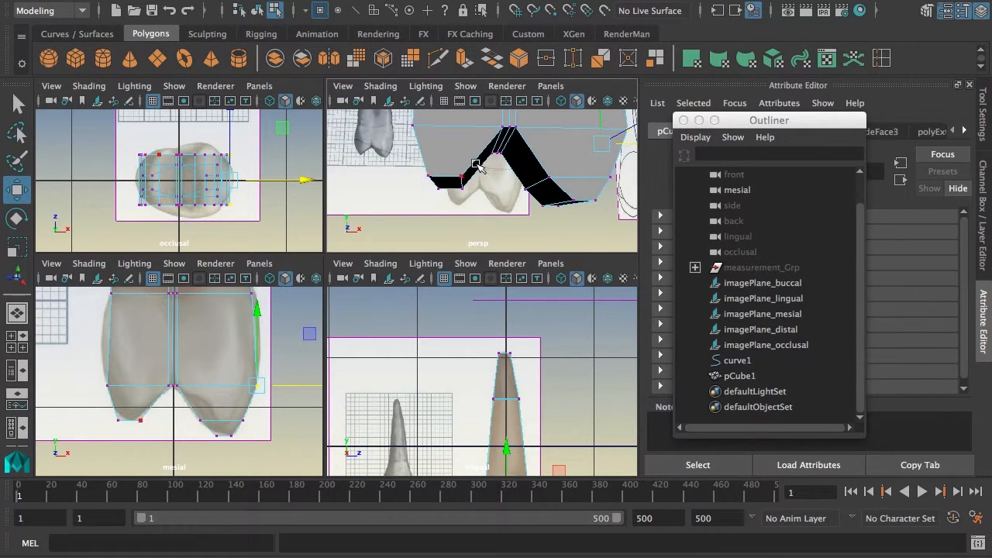
{"action": "left_click_drag", "start_coordinate": [435, 164], "coordinate": [478, 170], "text": "alt"}
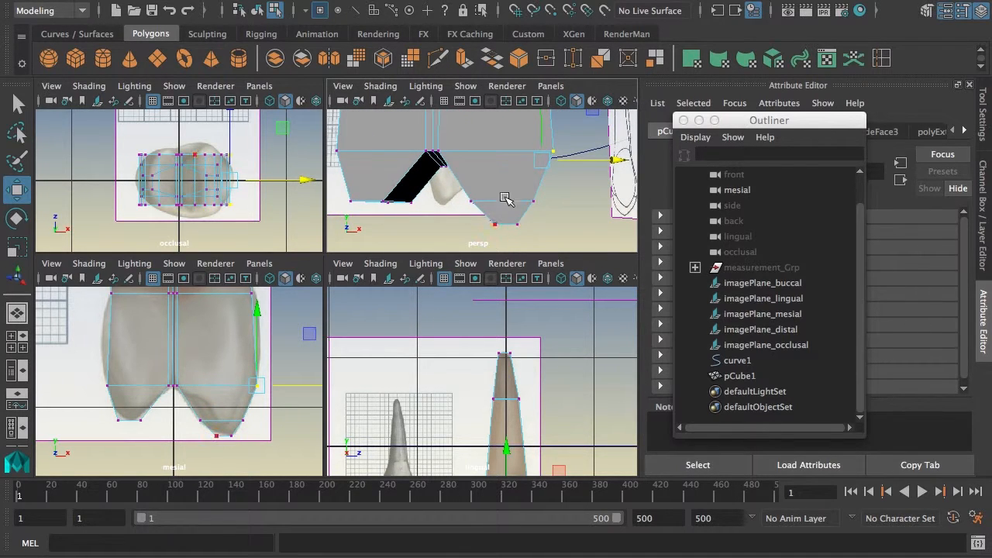
{"action": "left_click_drag", "start_coordinate": [504, 199], "coordinate": [529, 204], "text": "alt"}
{"action": "key", "text": "shift+f"}
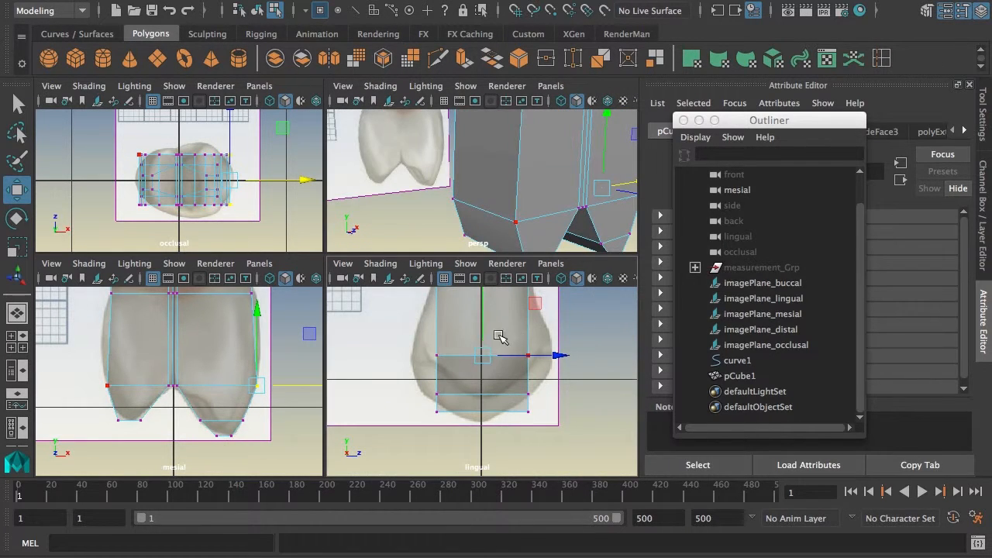
{"action": "key", "text": "r"}
{"action": "left_click_drag", "start_coordinate": [553, 380], "coordinate": [591, 383]}
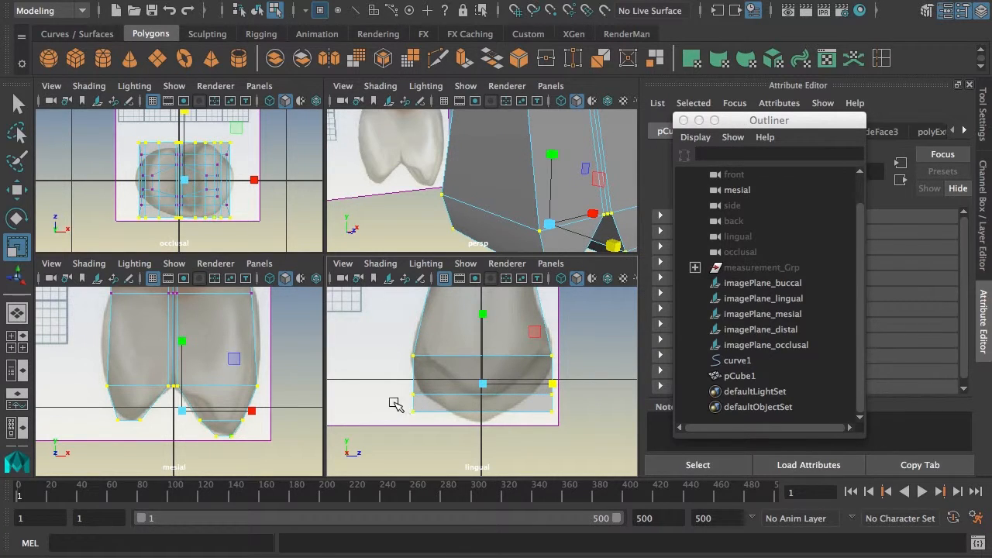
Step: Narrow the lowest vertex row and the row above it along Z to follow the rounded crown outline in the lingual view
{"action": "left_click_drag", "start_coordinate": [395, 404], "coordinate": [593, 457]}
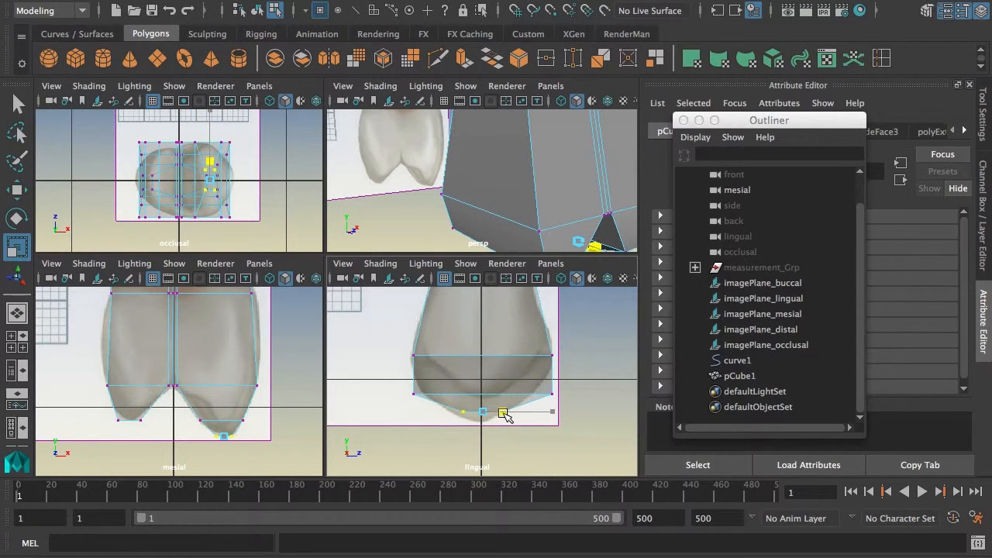
{"action": "left_click_drag", "start_coordinate": [504, 415], "coordinate": [502, 413]}
{"action": "left_click_drag", "start_coordinate": [562, 408], "coordinate": [533, 409]}
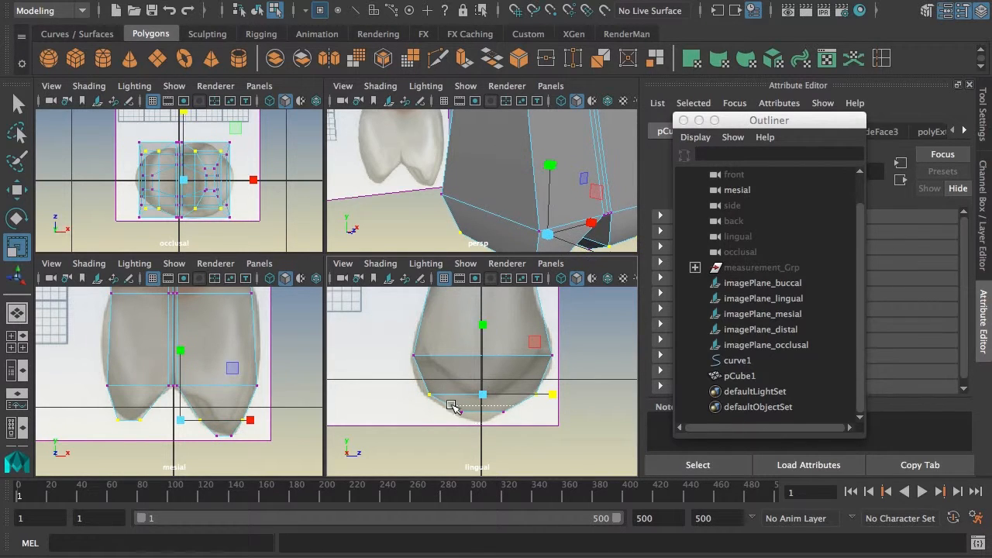
Step: Select the +X cusp's tip vertices and move them down to the crown's lower edge, checking the mesial and lingual views
{"action": "left_click_drag", "start_coordinate": [453, 407], "coordinate": [552, 413]}
{"action": "scroll", "coordinate": [282, 416], "scroll_direction": "up", "scroll_amount": 4}
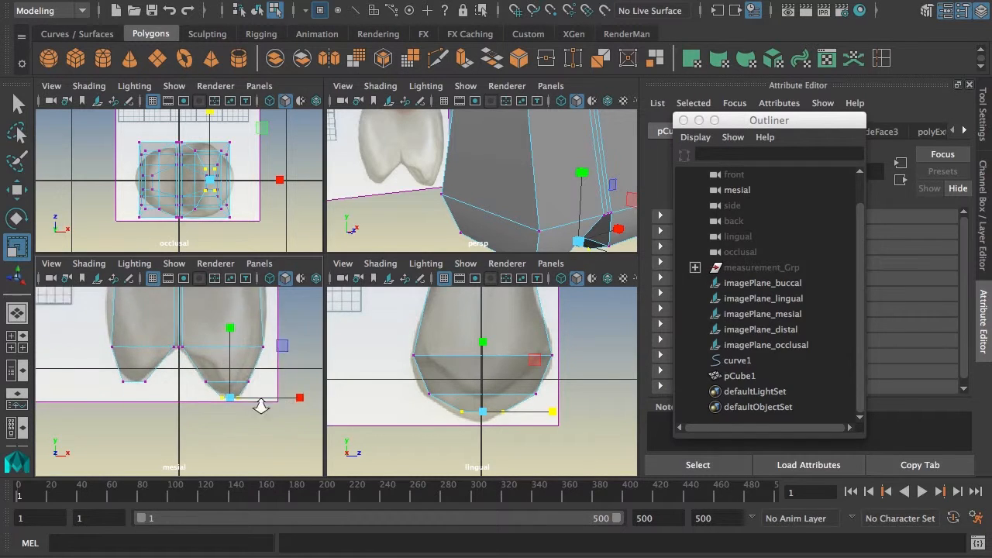
{"action": "middle_click_drag", "start_coordinate": [294, 434], "coordinate": [277, 437], "text": "alt"}
{"action": "right_click_drag", "start_coordinate": [414, 441], "coordinate": [518, 452], "text": "alt"}
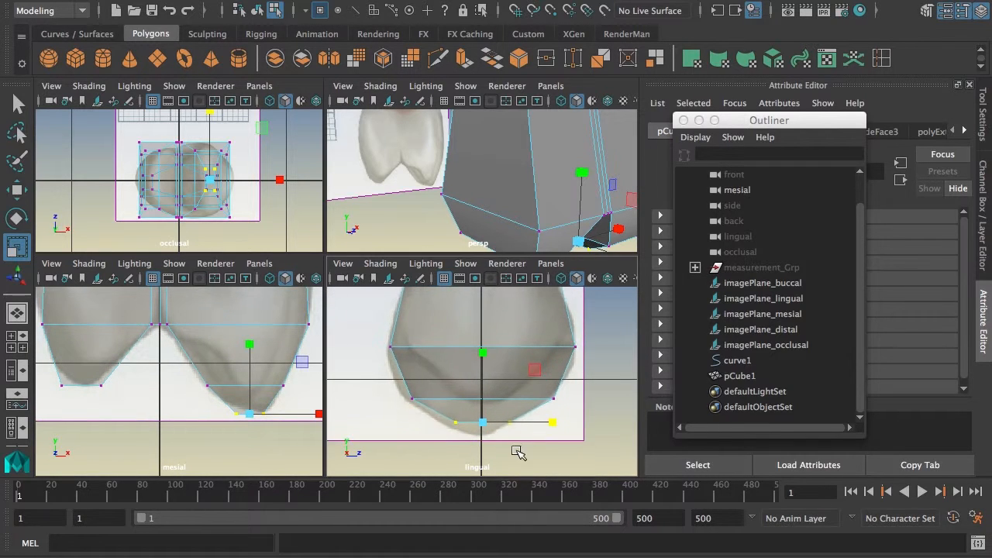
{"action": "middle_click_drag", "start_coordinate": [484, 450], "coordinate": [482, 431], "text": "alt"}
{"action": "scroll", "coordinate": [482, 431], "scroll_direction": "up", "scroll_amount": 1}
{"action": "key", "text": "w"}
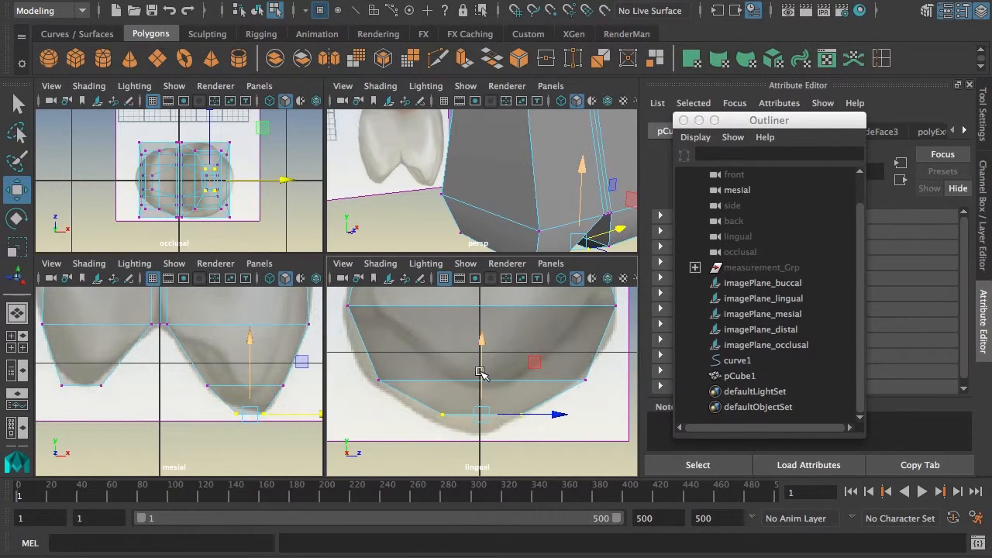
{"action": "mouse_move", "coordinate": [251, 374]}
{"action": "left_mouse_down"}
{"action": "mouse_move", "coordinate": [252, 393]}
{"action": "mouse_move", "coordinate": [256, 375]}
{"action": "left_mouse_up"}
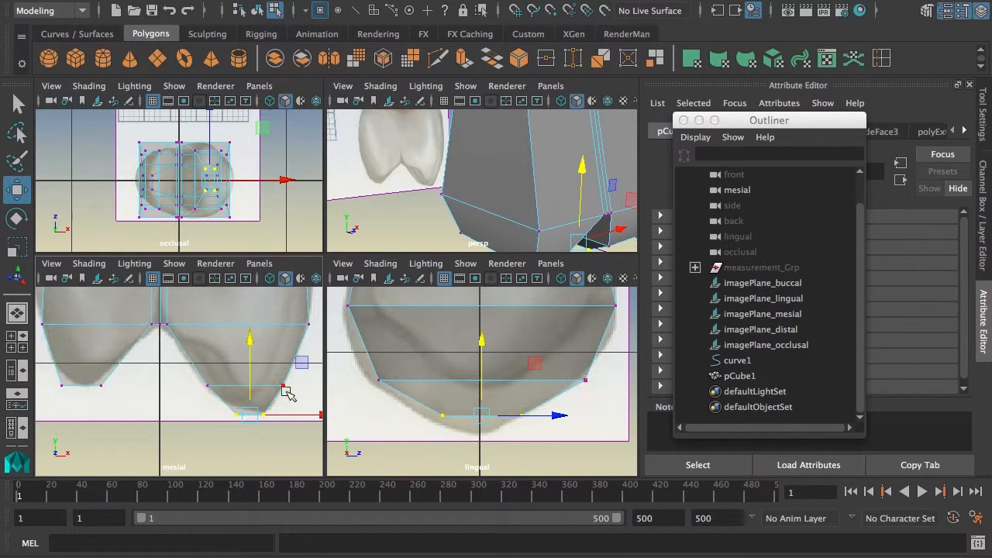
{"action": "mouse_move", "coordinate": [488, 394]}
{"action": "left_mouse_down"}
{"action": "mouse_move", "coordinate": [483, 411]}
{"action": "mouse_move", "coordinate": [478, 397]}
{"action": "left_mouse_up"}
Step: Refine the lower crown vertices against the crown outline in the lingual view and return to object mode
{"action": "left_click_drag", "start_coordinate": [402, 374], "coordinate": [423, 384], "text": "alt"}
{"action": "middle_click_drag", "start_coordinate": [401, 376], "coordinate": [434, 409], "text": "alt"}
{"action": "right_click_drag", "start_coordinate": [466, 394], "coordinate": [457, 394], "text": "alt"}
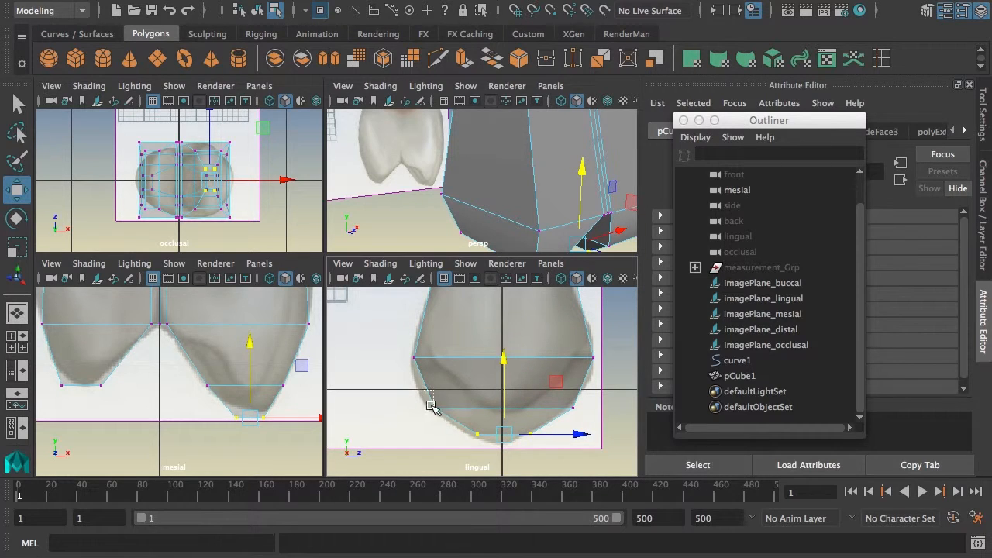
{"action": "left_click_drag", "start_coordinate": [431, 406], "coordinate": [493, 434]}
{"action": "left_click", "coordinate": [493, 438]}
{"action": "left_click_drag", "start_coordinate": [555, 450], "coordinate": [567, 440]}
{"action": "key", "text": "F8"}
Step: Insert three horizontal edge loops around each of the two roots with the Insert Edge Loop tool in the perspective view
{"action": "key", "text": "space"}
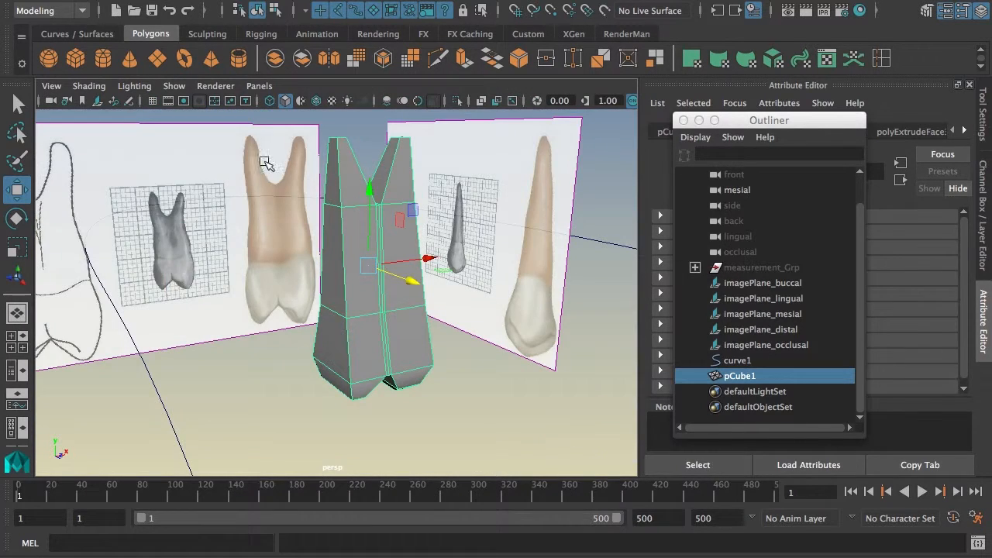
{"action": "left_click_drag", "start_coordinate": [407, 210], "coordinate": [348, 208], "text": "alt"}
{"action": "right_click_drag", "start_coordinate": [348, 208], "coordinate": [412, 222], "text": "alt"}
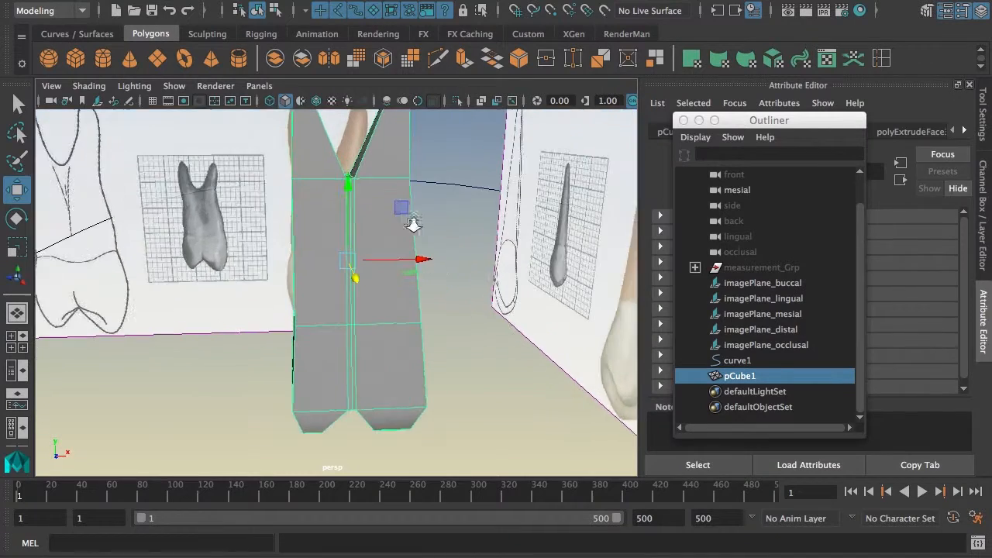
{"action": "middle_click_drag", "start_coordinate": [370, 202], "coordinate": [389, 266], "text": "alt"}
{"action": "left_click_drag", "start_coordinate": [389, 266], "coordinate": [331, 226], "text": "alt"}
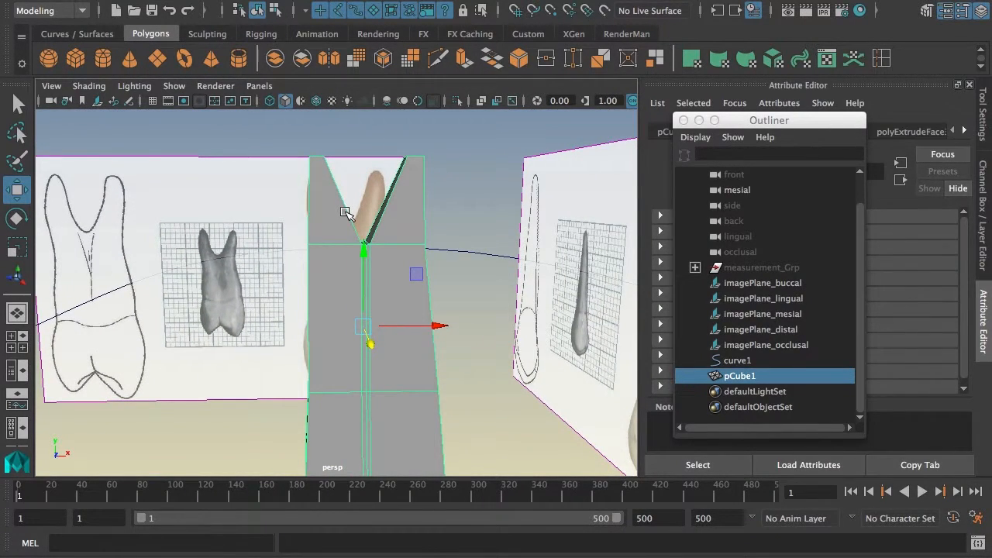
{"action": "right_click_drag", "start_coordinate": [345, 212], "coordinate": [260, 238], "text": "shift"}
{"action": "left_click_drag", "start_coordinate": [312, 229], "coordinate": [323, 266], "text": "alt"}
{"action": "left_click", "coordinate": [313, 249]}
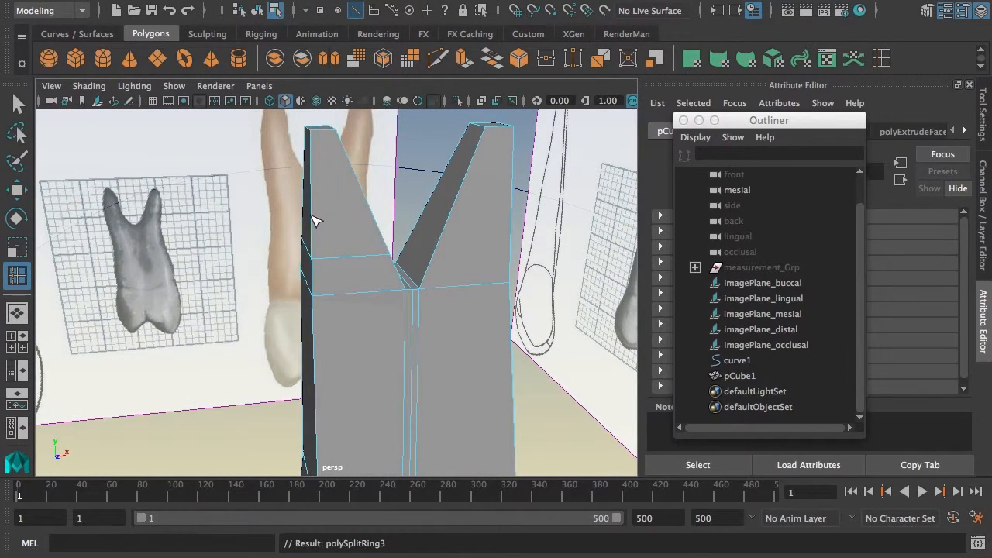
{"action": "left_click_drag", "start_coordinate": [321, 189], "coordinate": [330, 195], "text": "alt"}
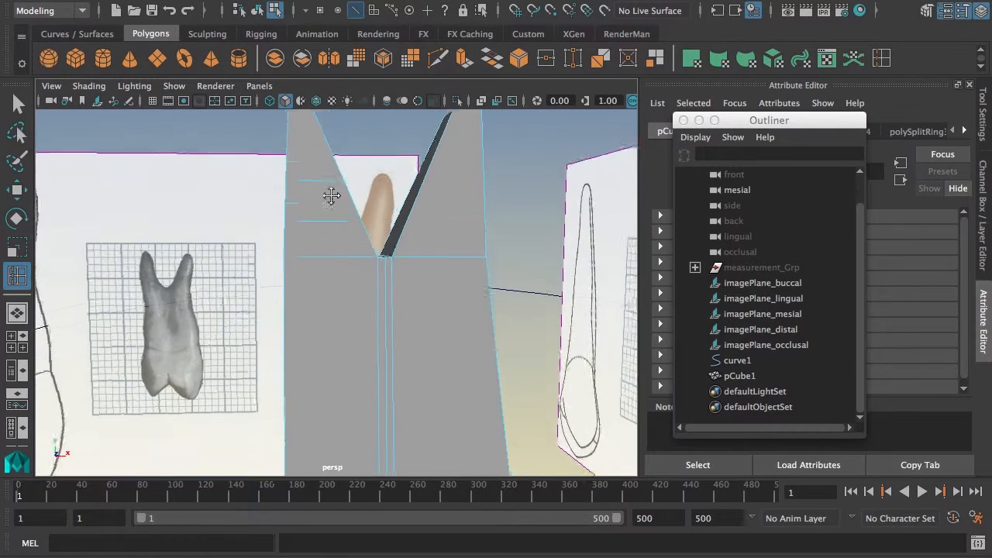
{"action": "middle_click_drag", "start_coordinate": [331, 195], "coordinate": [333, 219], "text": "alt"}
{"action": "left_click_drag", "start_coordinate": [332, 215], "coordinate": [348, 259], "text": "alt"}
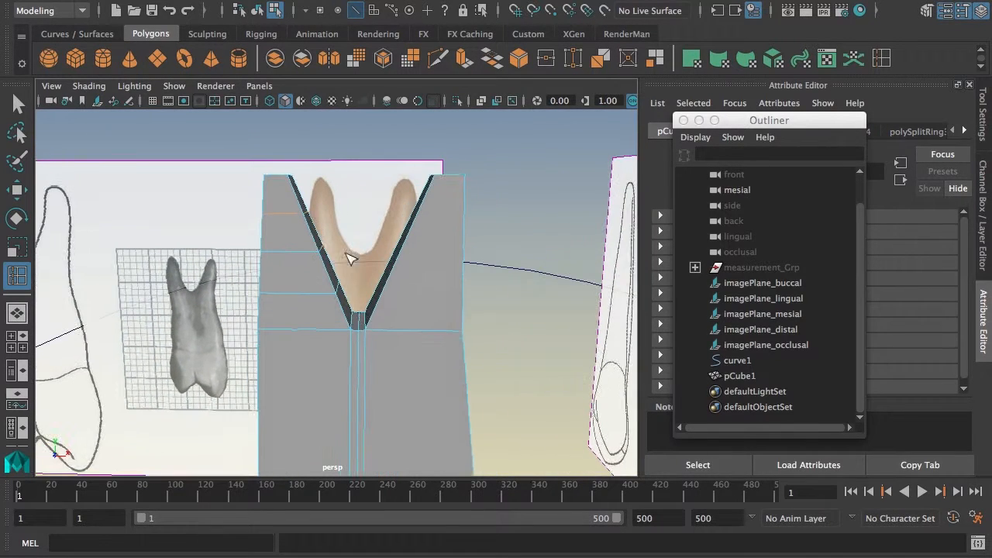
{"action": "left_click", "coordinate": [417, 227]}
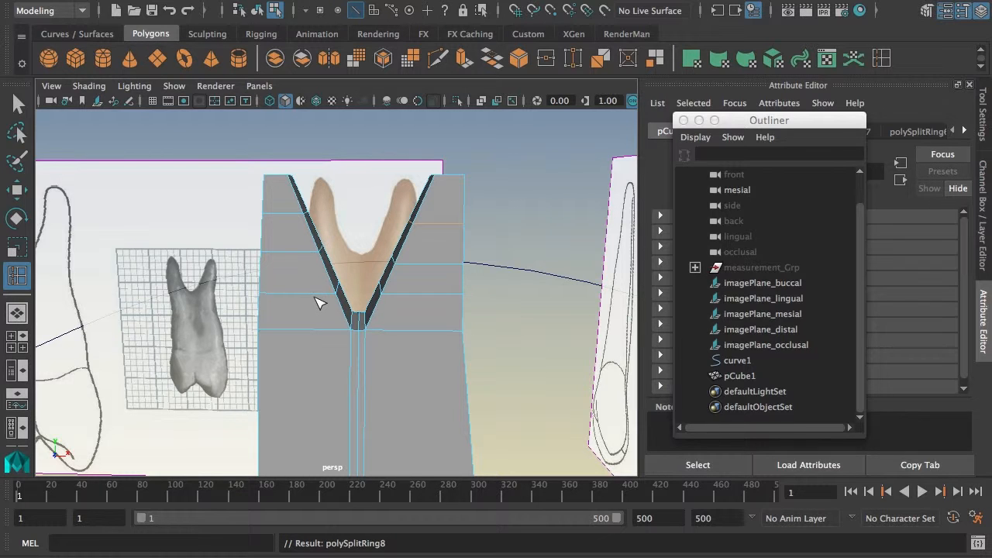
Step: Switch to the enlarged mesial view framed on the roots and enter vertex mode on the tooth mesh
{"action": "key", "text": "space"}
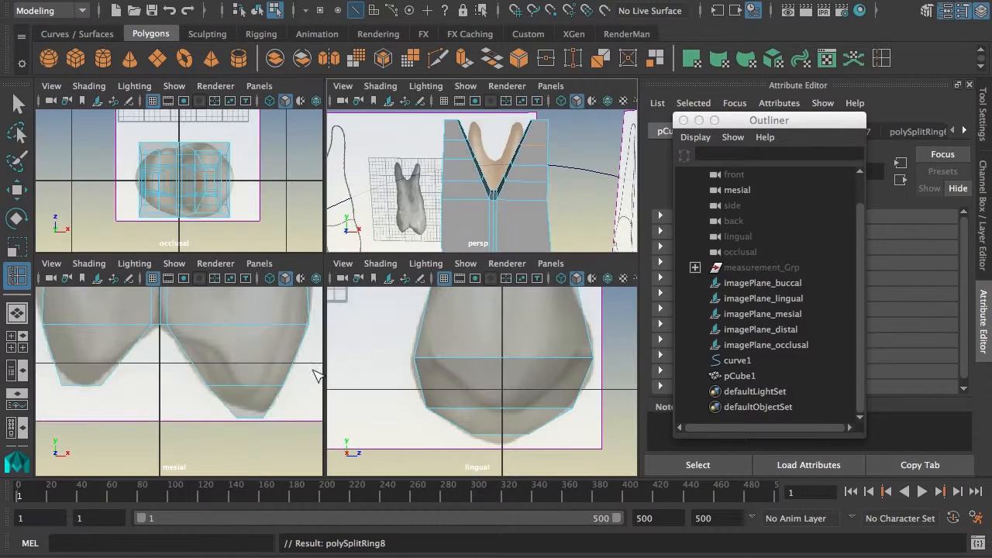
{"action": "key", "text": "space"}
{"action": "middle_click_drag", "start_coordinate": [442, 150], "coordinate": [439, 358], "text": "alt"}
{"action": "scroll", "coordinate": [439, 359], "scroll_direction": "down", "scroll_amount": 10}
{"action": "middle_click_drag", "start_coordinate": [379, 298], "coordinate": [385, 426], "text": "alt"}
{"action": "scroll", "coordinate": [401, 344], "scroll_direction": "up", "scroll_amount": 7}
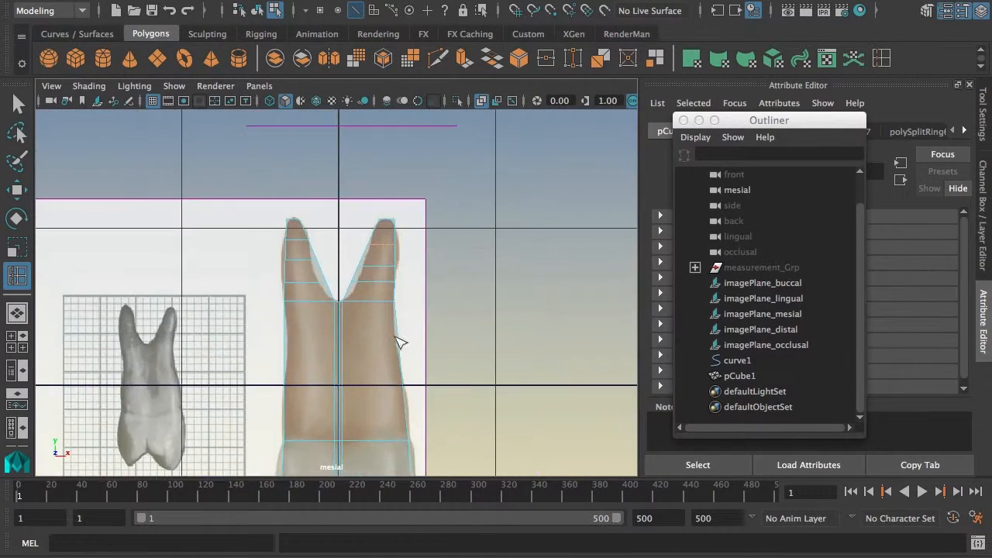
{"action": "middle_click_drag", "start_coordinate": [298, 323], "coordinate": [320, 346], "text": "alt"}
{"action": "key", "text": "q"}
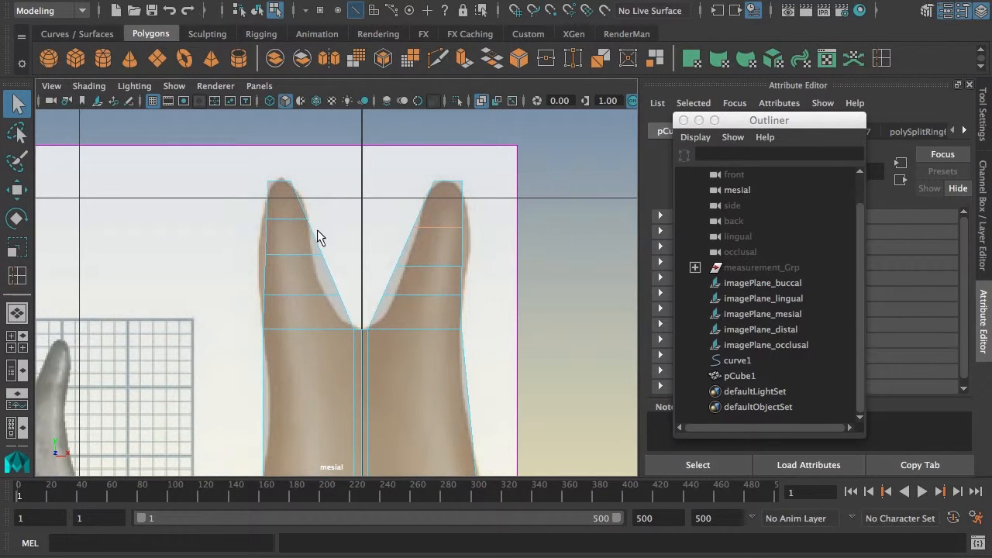
{"action": "right_click", "coordinate": [316, 229]}
{"action": "right_click", "coordinate": [303, 236]}
Step: Move the outer and inner loop vertices of the -X root along X onto the root outline in the mesial view
{"action": "left_click", "coordinate": [233, 236]}
{"action": "key", "text": "w"}
{"action": "left_click", "coordinate": [266, 220]}
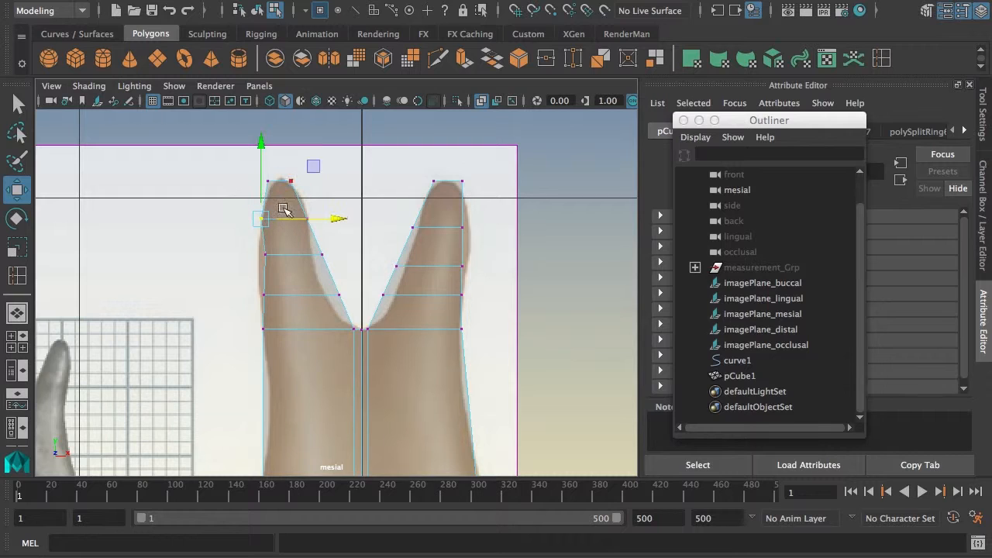
{"action": "left_click_drag", "start_coordinate": [274, 264], "coordinate": [273, 256]}
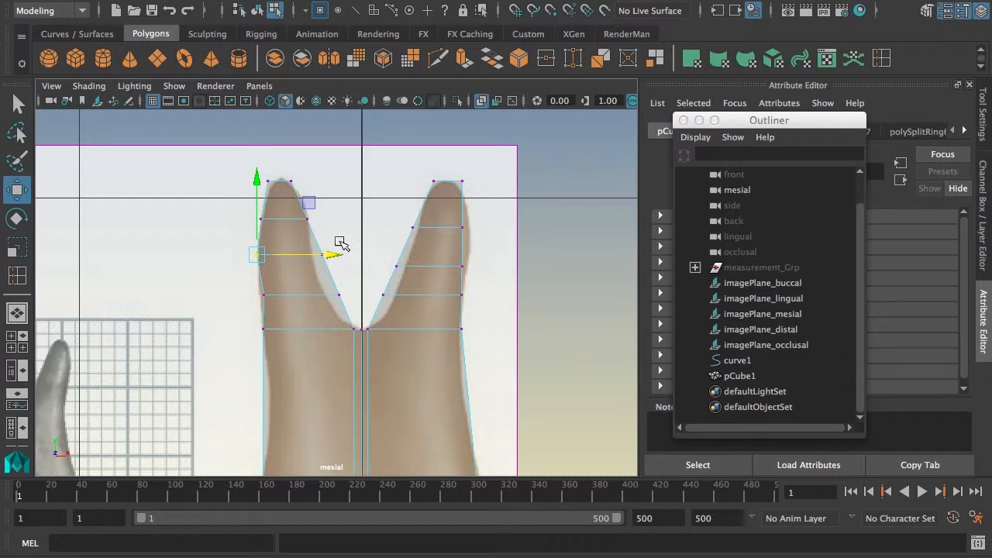
{"action": "left_click_drag", "start_coordinate": [340, 241], "coordinate": [341, 267]}
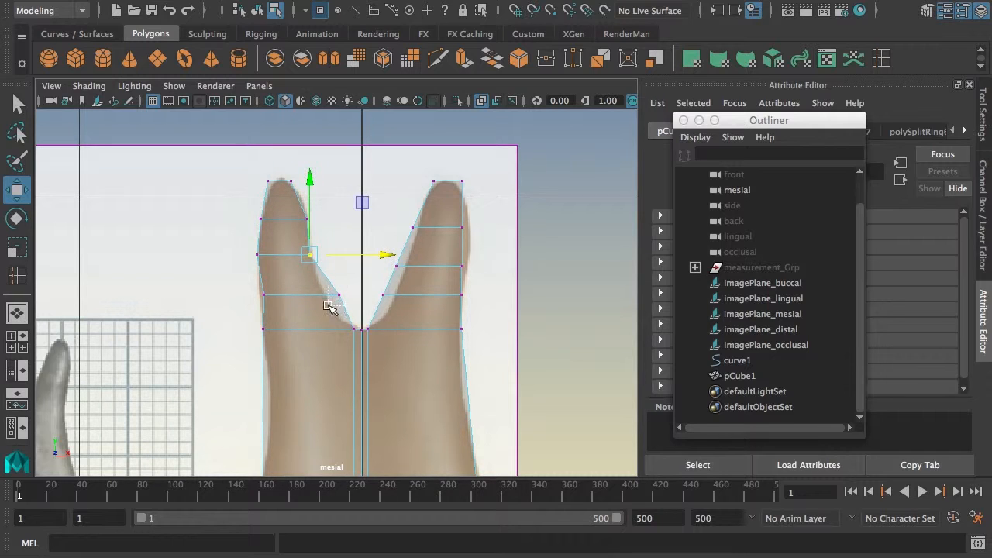
{"action": "left_click_drag", "start_coordinate": [328, 305], "coordinate": [342, 295]}
{"action": "left_click_drag", "start_coordinate": [254, 286], "coordinate": [287, 294]}
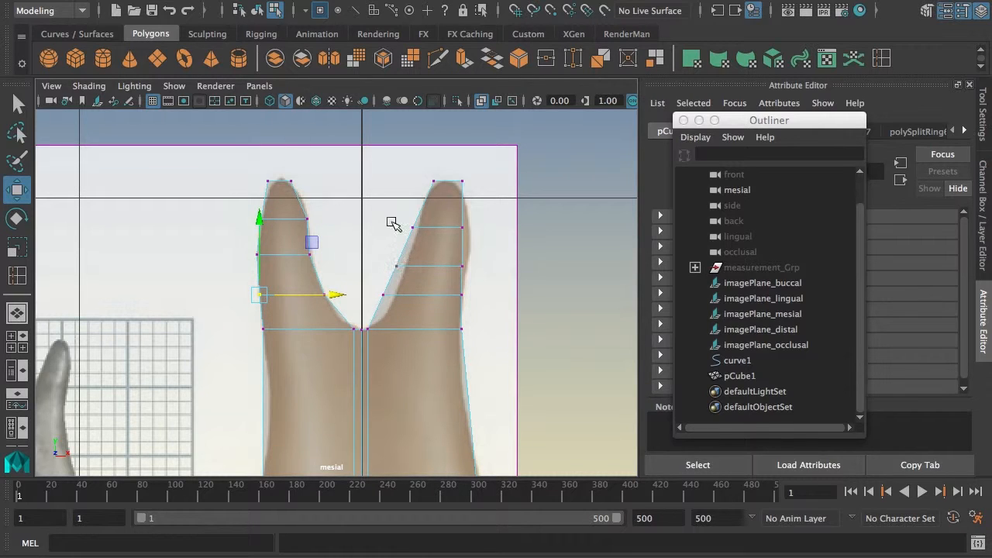
Step: Fit the +X root's inner and outer loop vertices to its outline along X, then adjust the tip vertices of both roots
{"action": "left_click_drag", "start_coordinate": [393, 221], "coordinate": [443, 228]}
{"action": "left_click_drag", "start_coordinate": [384, 255], "coordinate": [438, 266]}
{"action": "left_click_drag", "start_coordinate": [379, 288], "coordinate": [471, 301]}
{"action": "left_click", "coordinate": [413, 298]}
{"action": "left_click_drag", "start_coordinate": [481, 294], "coordinate": [487, 294]}
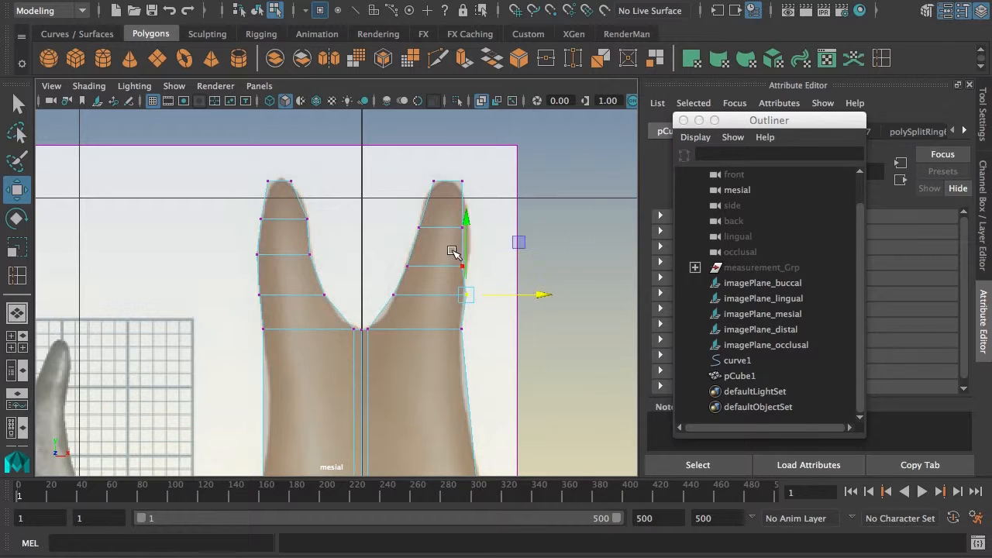
{"action": "left_click_drag", "start_coordinate": [454, 252], "coordinate": [489, 266]}
{"action": "left_click_drag", "start_coordinate": [442, 208], "coordinate": [496, 225]}
{"action": "left_click_drag", "start_coordinate": [455, 169], "coordinate": [420, 187]}
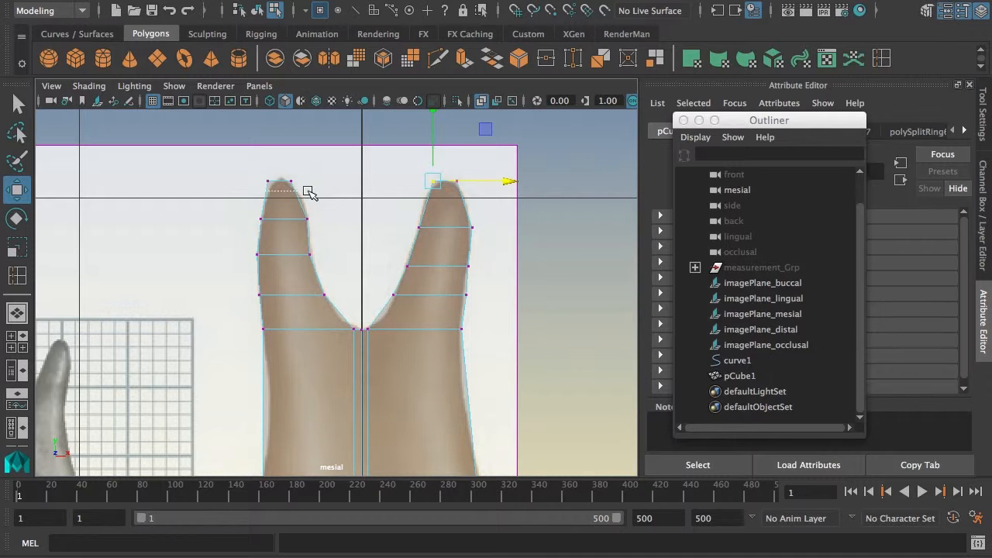
{"action": "left_click_drag", "start_coordinate": [308, 192], "coordinate": [311, 190]}
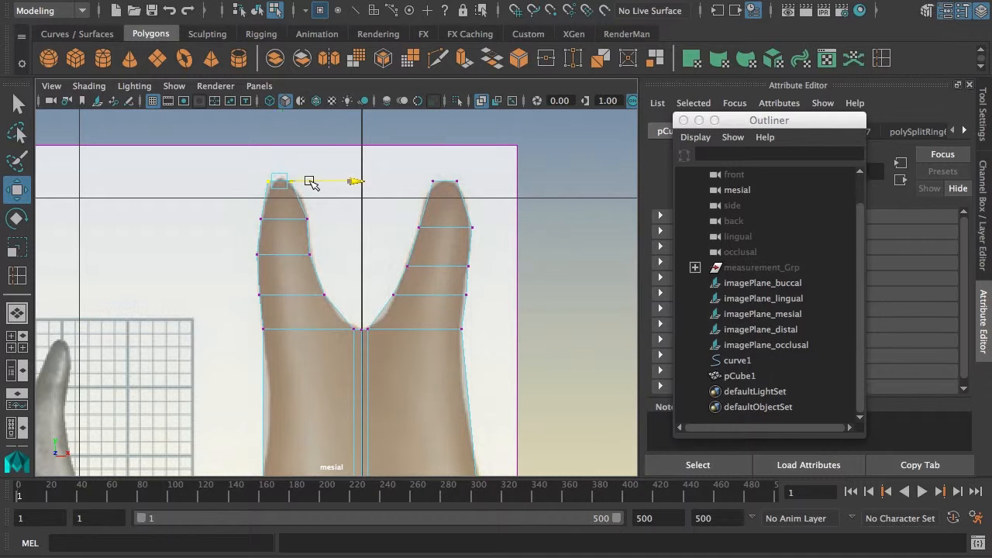
Step: Lower the inner vertices of the lowest loop on each root onto the curve between the roots
{"action": "left_click", "coordinate": [391, 295]}
{"action": "left_click_drag", "start_coordinate": [396, 296], "coordinate": [389, 309]}
{"action": "left_click", "coordinate": [325, 293]}
{"action": "left_click_drag", "start_coordinate": [325, 293], "coordinate": [360, 346]}
{"action": "left_click", "coordinate": [385, 302]}
Step: Move the two vertices flanking the centre of the furcation outward and up to round the fork between the roots
{"action": "left_click", "coordinate": [372, 329]}
{"action": "scroll", "coordinate": [360, 348], "scroll_direction": "up", "scroll_amount": 8}
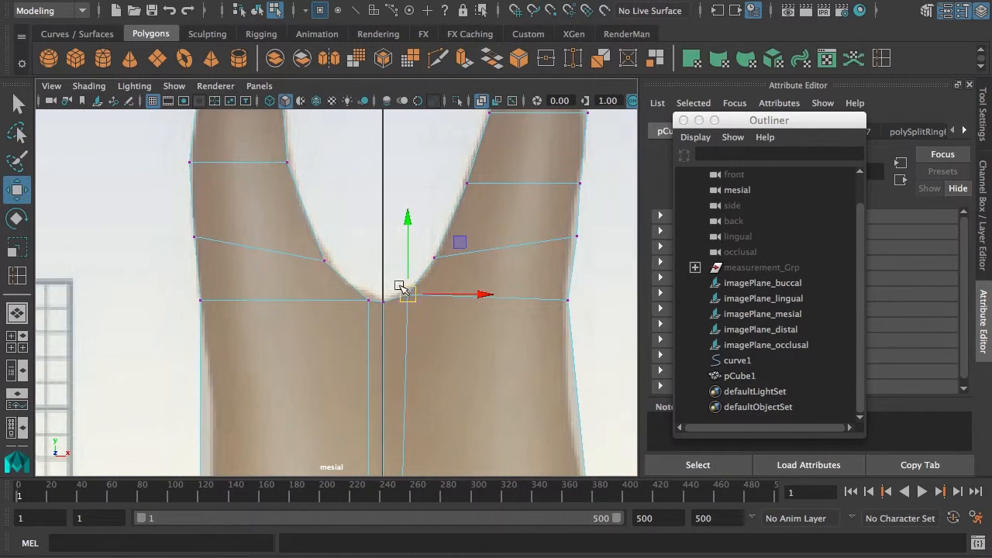
{"action": "left_click", "coordinate": [367, 302]}
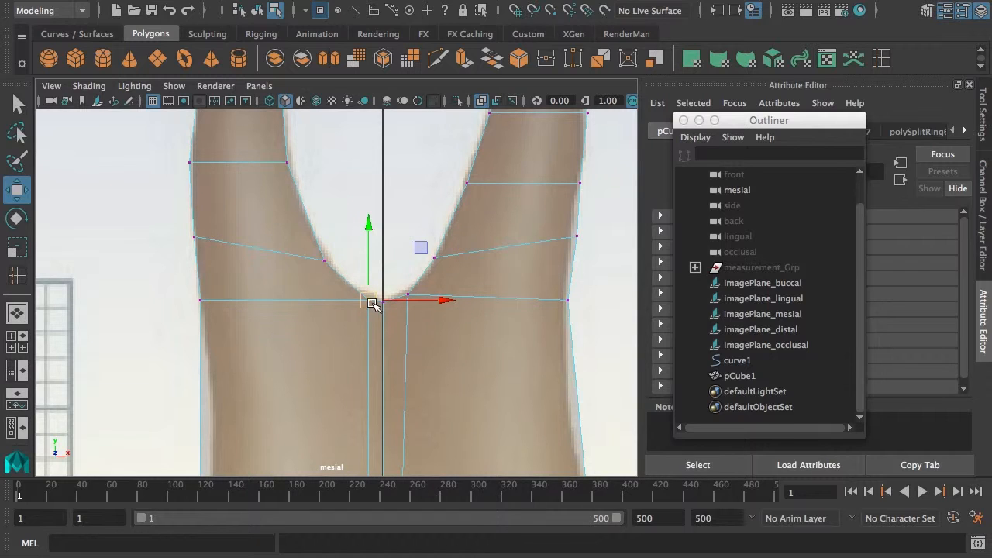
{"action": "left_click_drag", "start_coordinate": [373, 304], "coordinate": [418, 299]}
{"action": "left_click", "coordinate": [409, 295]}
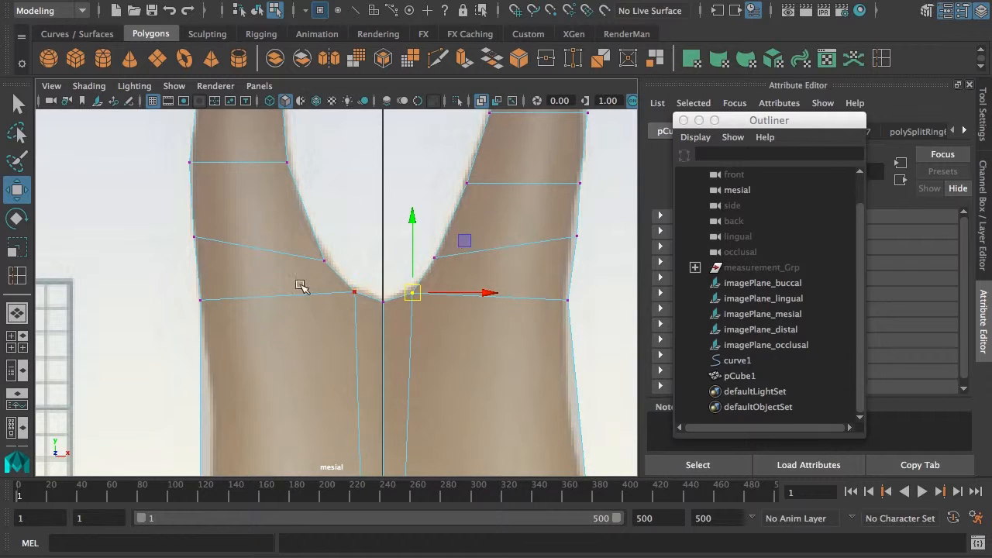
Step: Nudge the -X outer vertex at furcation level, the +X root's outer vertices and its upper inner vertex onto the mesial outline
{"action": "left_click", "coordinate": [201, 300]}
{"action": "left_click_drag", "start_coordinate": [260, 299], "coordinate": [255, 299]}
{"action": "middle_click_drag", "start_coordinate": [429, 193], "coordinate": [419, 330], "text": "alt"}
{"action": "left_click", "coordinate": [563, 373]}
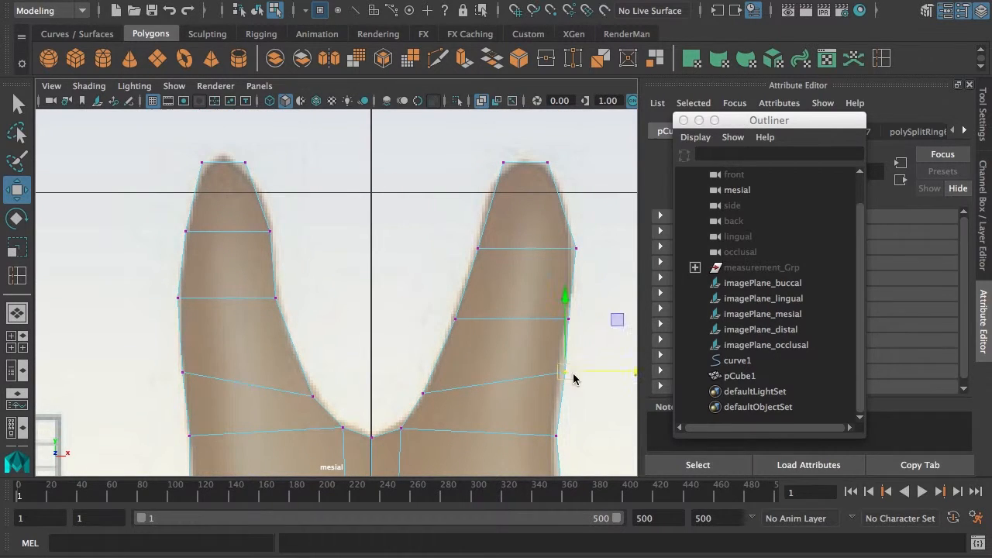
{"action": "left_click", "coordinate": [567, 317]}
{"action": "left_click_drag", "start_coordinate": [573, 316], "coordinate": [576, 310]}
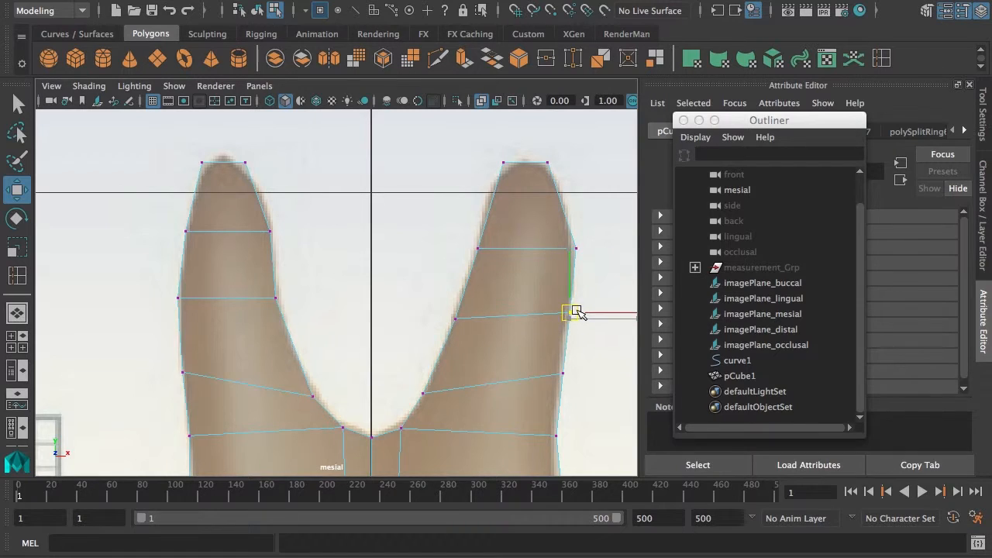
{"action": "left_click", "coordinate": [581, 249]}
{"action": "left_click_drag", "start_coordinate": [582, 252], "coordinate": [580, 247]}
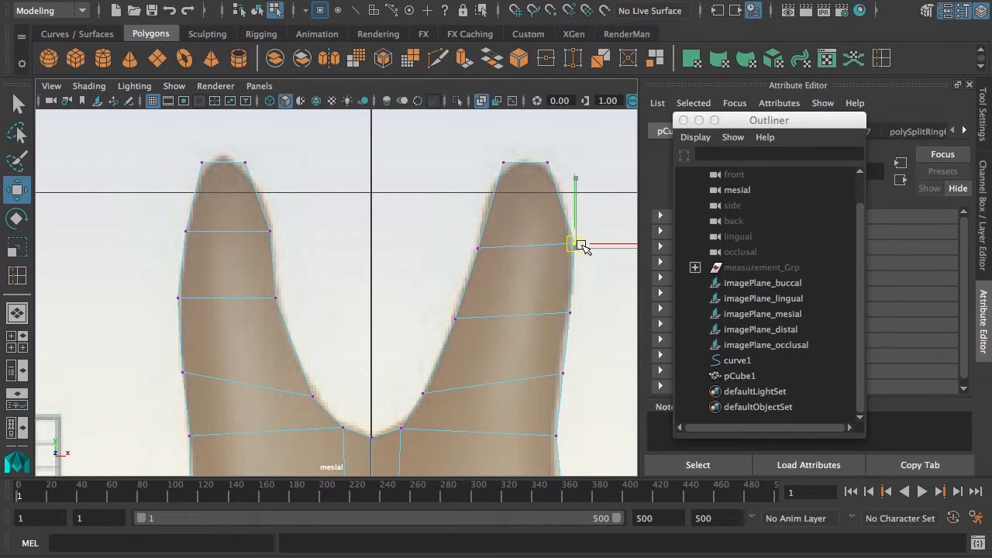
{"action": "left_click", "coordinate": [478, 249]}
{"action": "left_click_drag", "start_coordinate": [478, 252], "coordinate": [477, 252]}
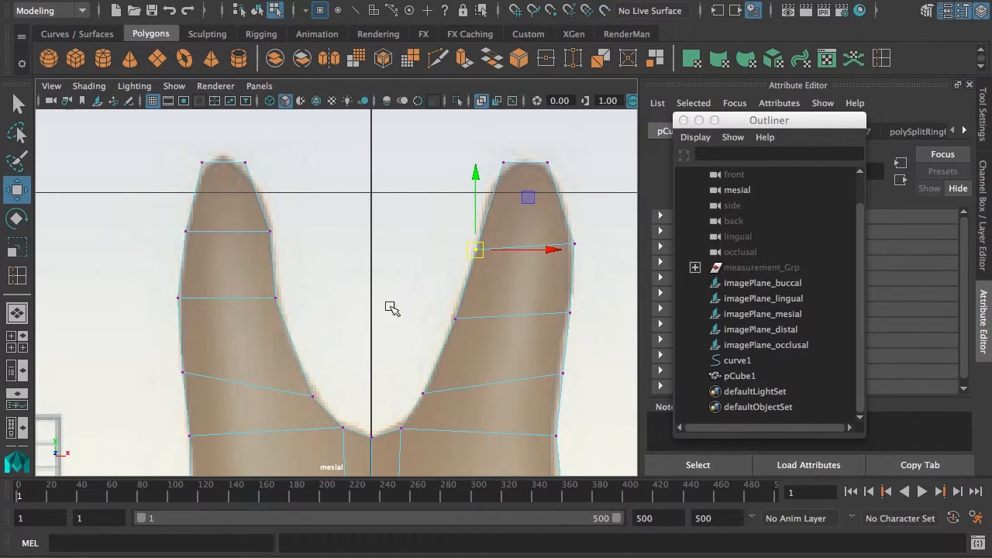
Step: Check the whole mesial outline and nudge the inner vertices of the -X root's upper loops onto the root edge
{"action": "scroll", "coordinate": [433, 387], "scroll_direction": "down", "scroll_amount": 10}
{"action": "scroll", "coordinate": [428, 385], "scroll_direction": "up", "scroll_amount": 1}
{"action": "middle_click_drag", "start_coordinate": [364, 365], "coordinate": [376, 319], "text": "alt"}
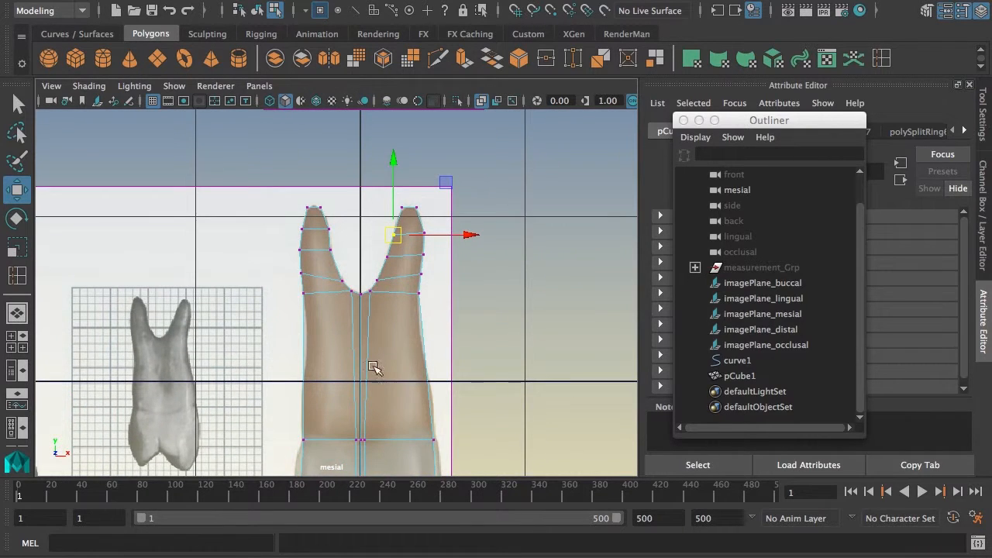
{"action": "middle_click_drag", "start_coordinate": [408, 384], "coordinate": [417, 358], "text": "alt"}
{"action": "middle_click_drag", "start_coordinate": [367, 423], "coordinate": [339, 386], "text": "alt"}
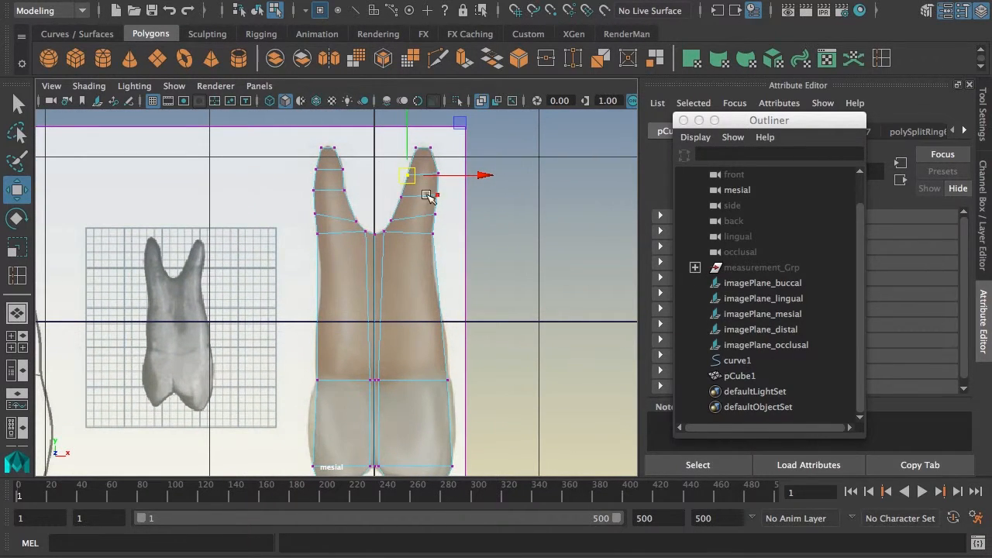
{"action": "middle_click_drag", "start_coordinate": [390, 325], "coordinate": [389, 306], "text": "alt"}
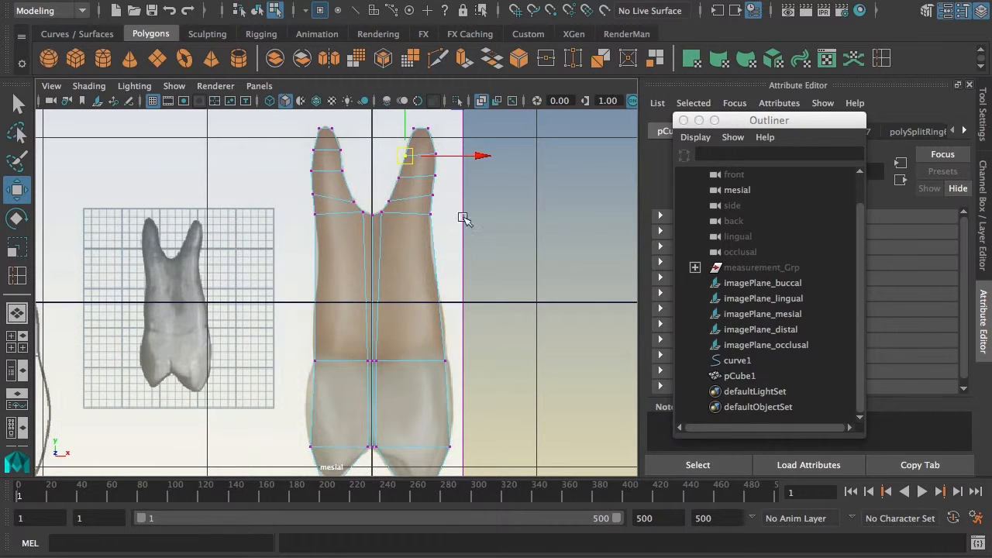
{"action": "scroll", "coordinate": [343, 250], "scroll_direction": "up", "scroll_amount": 2}
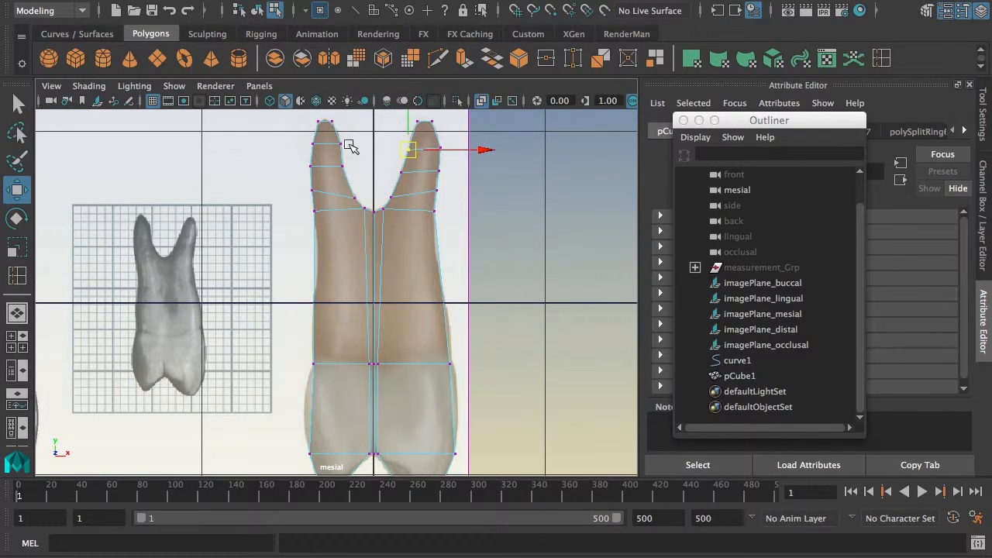
{"action": "middle_click_drag", "start_coordinate": [326, 149], "coordinate": [336, 224], "text": "alt"}
{"action": "right_click_drag", "start_coordinate": [337, 224], "coordinate": [444, 230], "text": "alt"}
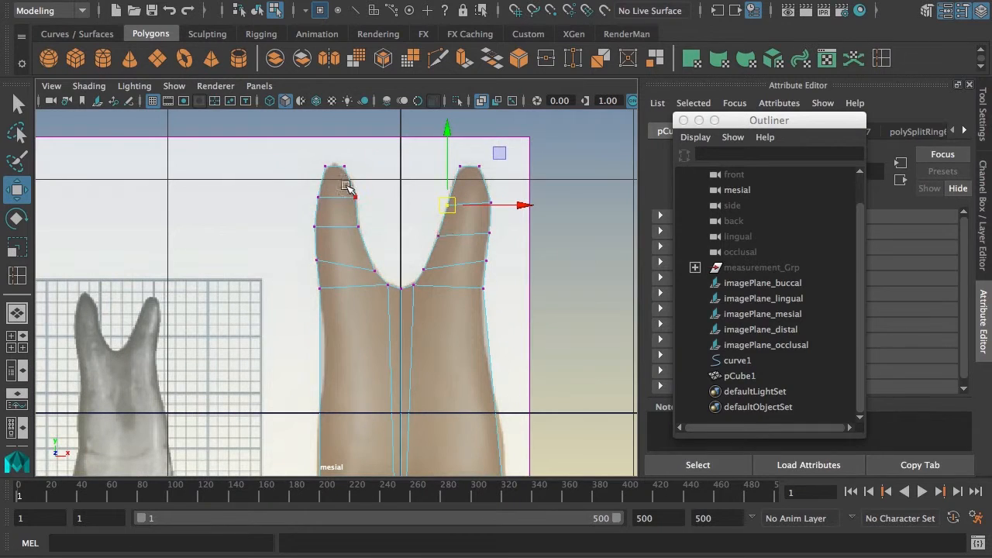
{"action": "left_click_drag", "start_coordinate": [344, 185], "coordinate": [360, 198]}
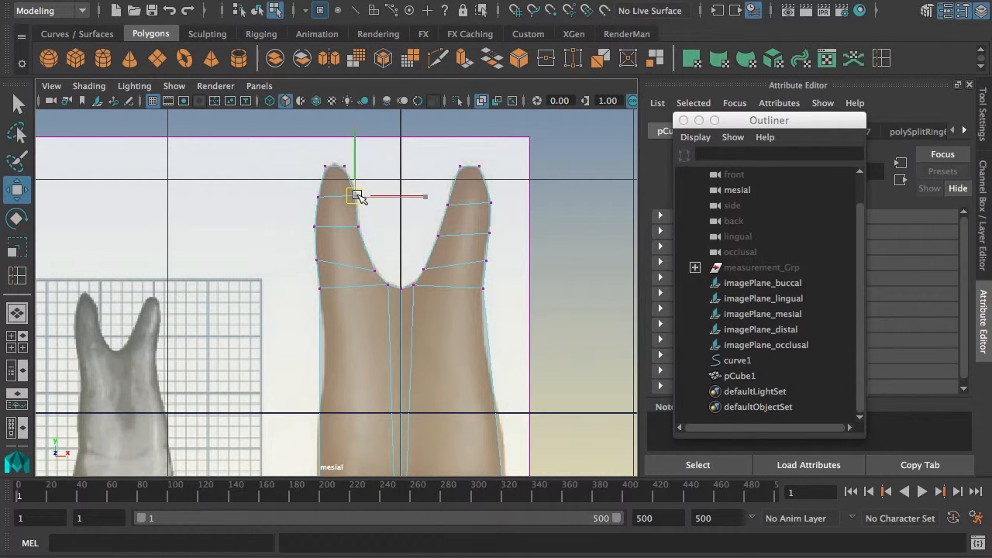
{"action": "left_click", "coordinate": [363, 229]}
Step: In the lingual view, scale the two vertex rows just above the furcation along Z to match the root's width
{"action": "key", "text": "space"}
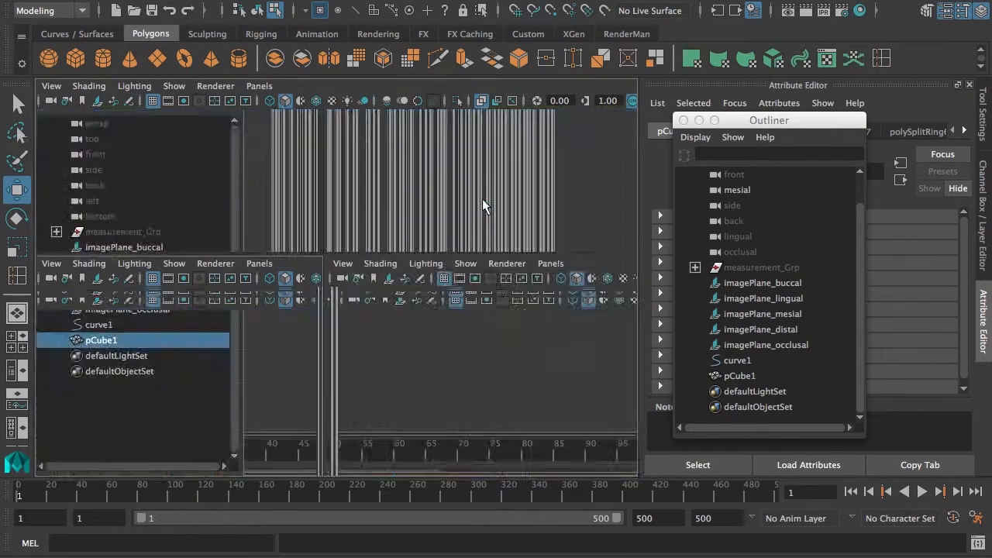
{"action": "key", "text": "space"}
{"action": "left_click_drag", "start_coordinate": [491, 237], "coordinate": [513, 275], "text": "alt"}
{"action": "key", "text": "space"}
{"action": "key", "text": "space"}
{"action": "middle_click_drag", "start_coordinate": [485, 264], "coordinate": [470, 478], "text": "alt"}
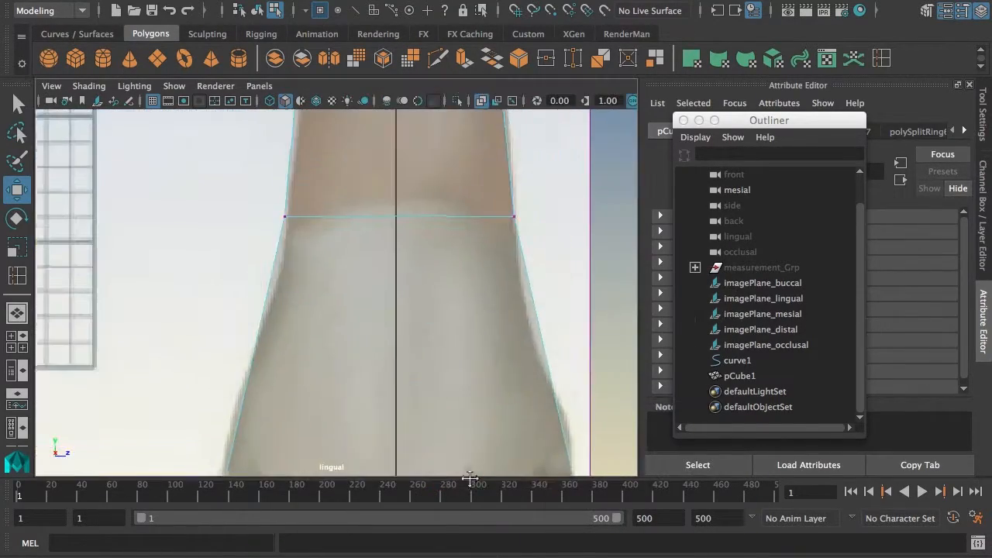
{"action": "middle_click_drag", "start_coordinate": [473, 284], "coordinate": [473, 431], "text": "alt"}
{"action": "middle_click_drag", "start_coordinate": [465, 263], "coordinate": [467, 447], "text": "alt"}
{"action": "middle_click_drag", "start_coordinate": [445, 219], "coordinate": [445, 366], "text": "alt"}
{"action": "scroll", "coordinate": [387, 343], "scroll_direction": "up", "scroll_amount": 3}
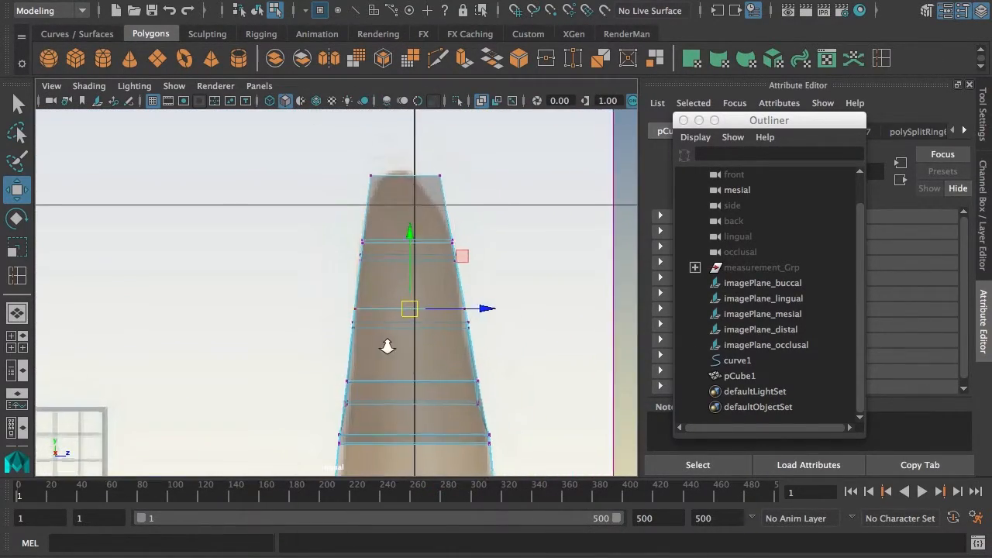
{"action": "left_click_drag", "start_coordinate": [526, 416], "coordinate": [516, 406]}
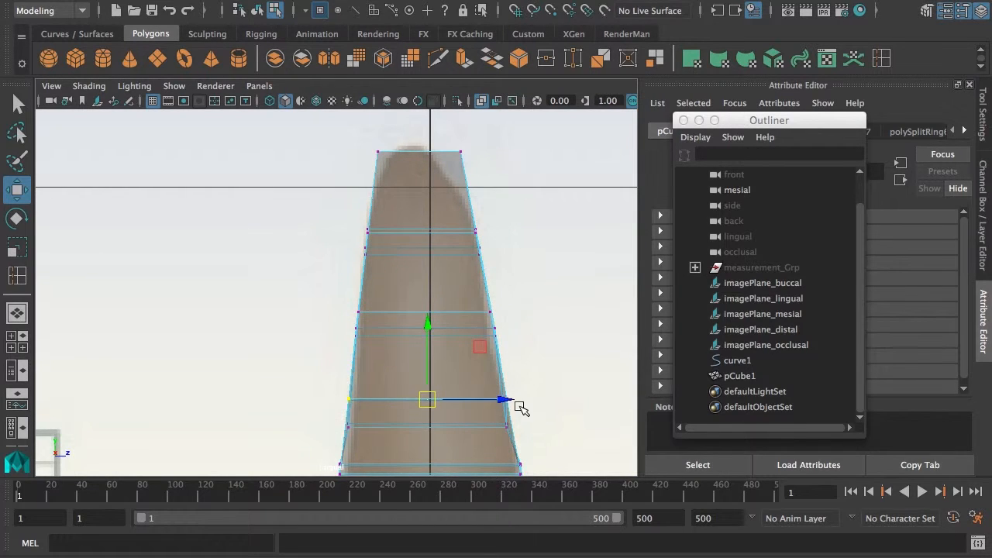
{"action": "key", "text": "r"}
{"action": "left_click", "coordinate": [498, 399]}
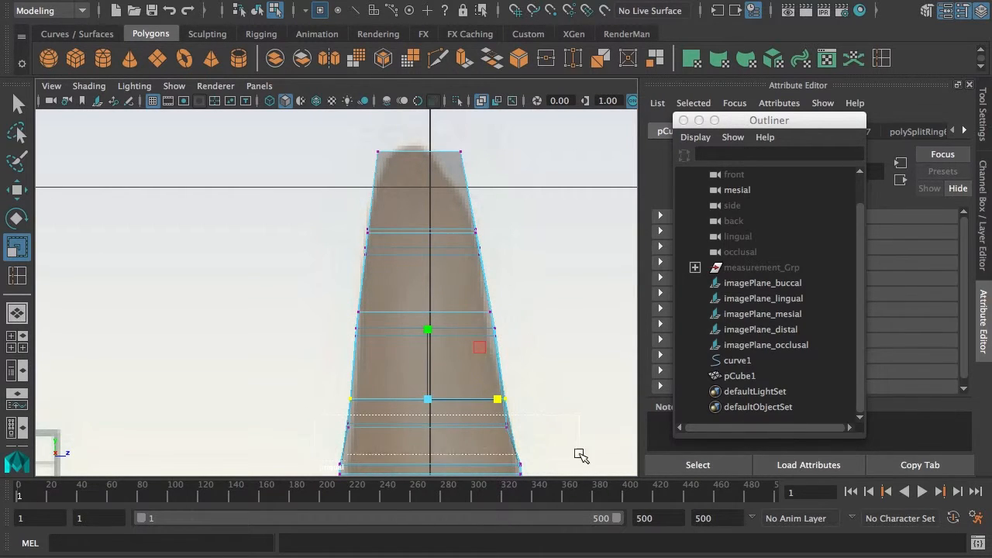
{"action": "left_click", "coordinate": [478, 426]}
{"action": "left_click", "coordinate": [496, 425]}
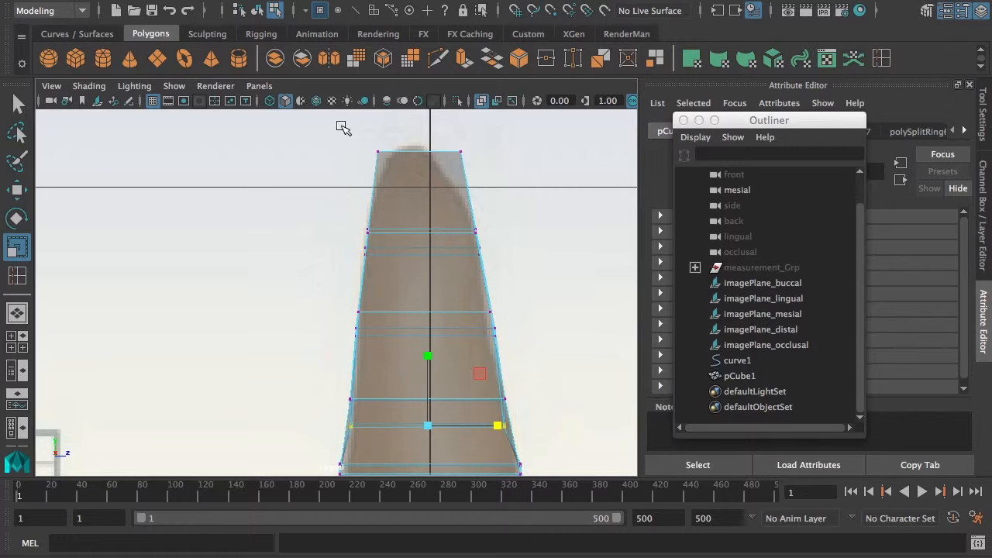
Step: Move the root tip vertices on either side along Z to follow the tapered tip in the lingual view
{"action": "left_click_drag", "start_coordinate": [529, 183], "coordinate": [528, 183]}
{"action": "left_click_drag", "start_coordinate": [442, 127], "coordinate": [508, 152]}
{"action": "key", "text": "w"}
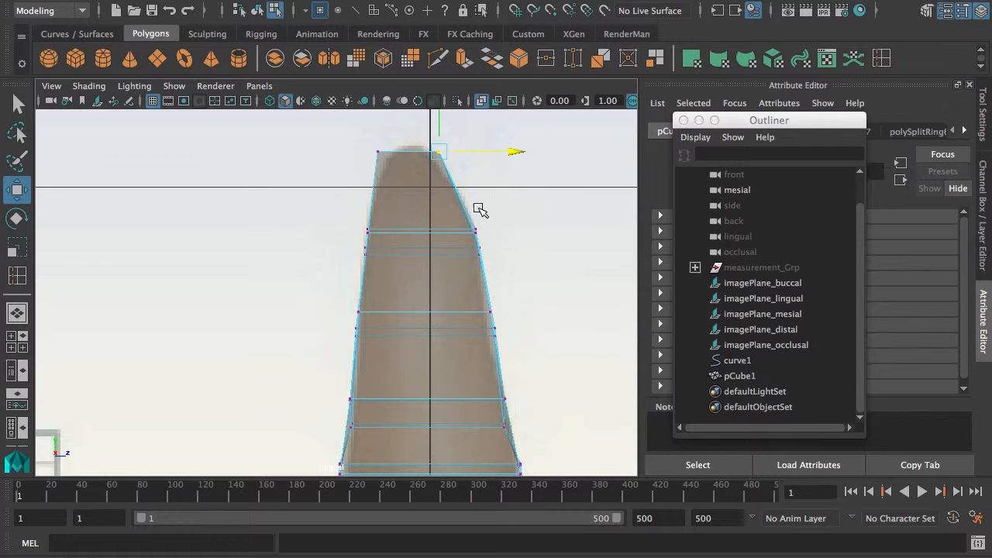
{"action": "left_click_drag", "start_coordinate": [362, 142], "coordinate": [417, 152]}
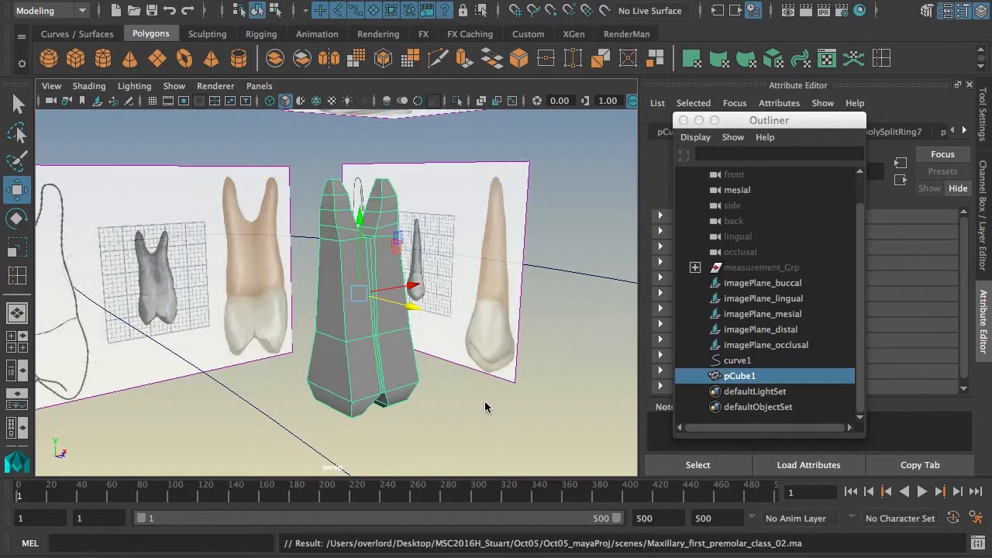
Step: Display the tooth in smooth mesh preview and examine its roots and furcation in the perspective view
{"action": "key", "text": "3"}
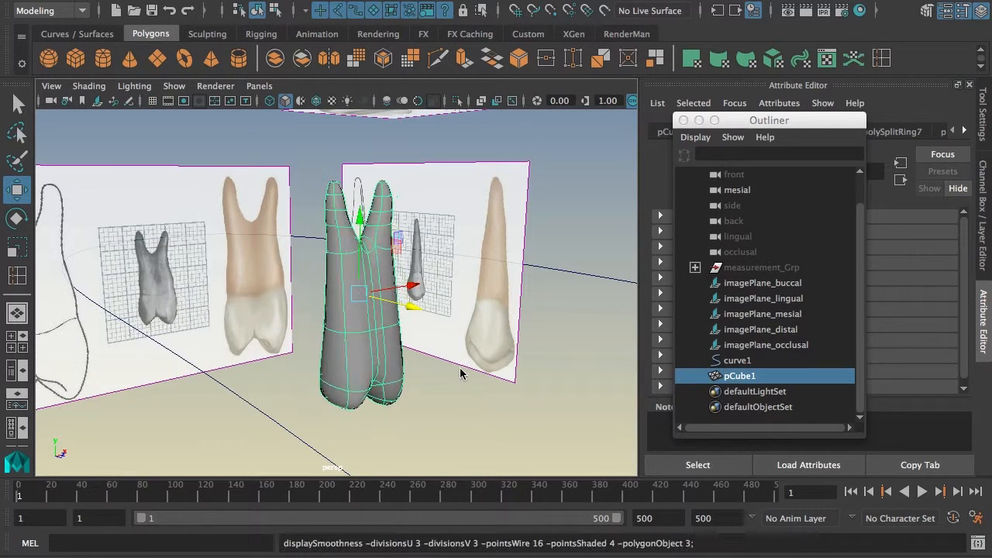
{"action": "mouse_move", "coordinate": [431, 420]}
{"action": "left_mouse_down", "text": "alt"}
{"action": "mouse_move", "coordinate": [451, 421]}
{"action": "mouse_move", "coordinate": [449, 436]}
{"action": "mouse_move", "coordinate": [442, 422]}
{"action": "left_mouse_up", "text": "alt"}
{"action": "left_click", "coordinate": [449, 436]}
{"action": "left_click", "coordinate": [386, 390]}
{"action": "scroll", "coordinate": [386, 389], "scroll_direction": "up", "scroll_amount": 5}
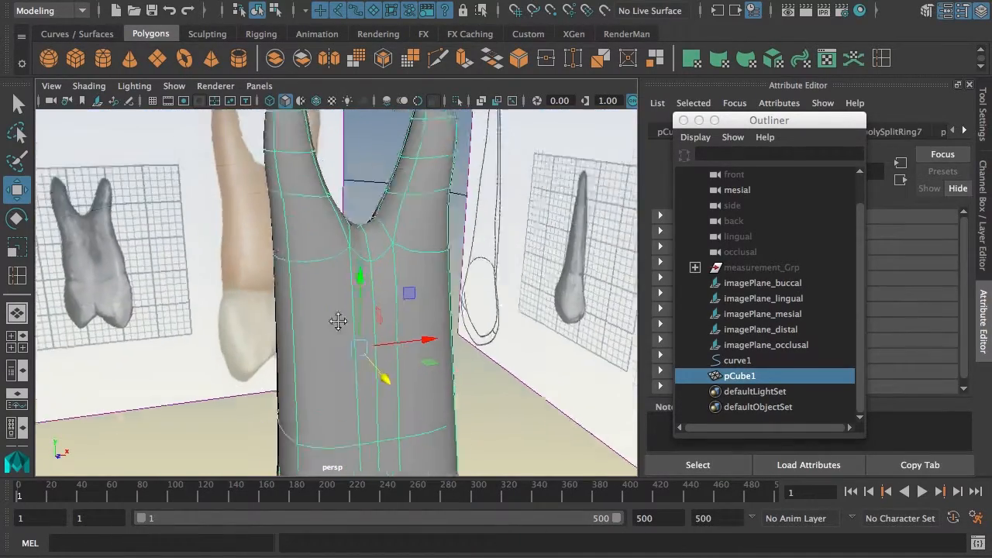
{"action": "left_click_drag", "start_coordinate": [337, 317], "coordinate": [360, 278], "text": "alt"}
{"action": "left_click_drag", "start_coordinate": [411, 240], "coordinate": [462, 271], "text": "alt"}
Step: Enter vertex mode on the smoothed tooth, try moving the +X root's outer vertices and undo the moves
{"action": "right_click_drag", "start_coordinate": [463, 270], "coordinate": [381, 268]}
{"action": "left_click_drag", "start_coordinate": [380, 268], "coordinate": [531, 310], "text": "alt"}
{"action": "left_click", "coordinate": [467, 297]}
{"action": "key", "text": "ctrl+z"}
{"action": "left_click", "coordinate": [477, 256]}
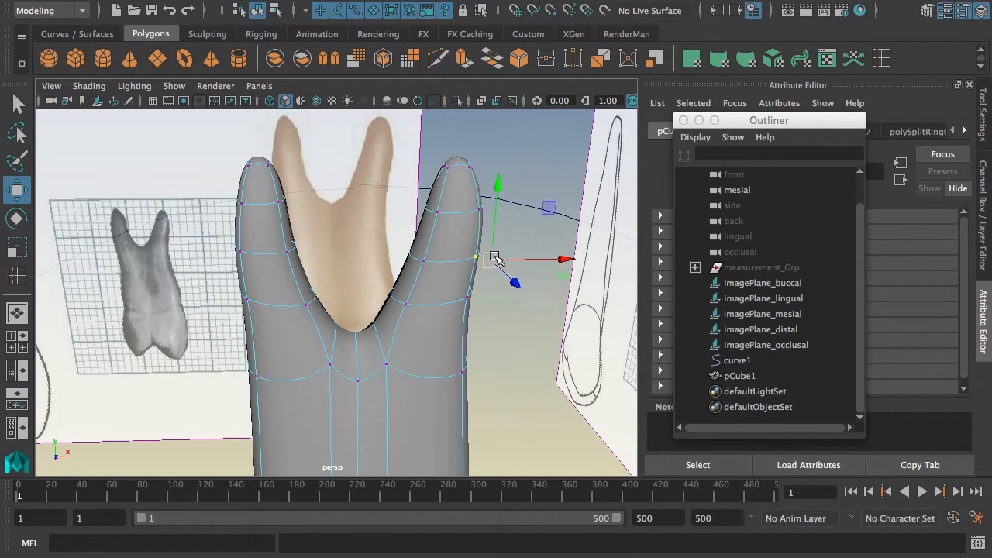
{"action": "left_click", "coordinate": [492, 259]}
{"action": "key", "text": "ctrl+z"}
Step: Return the tooth to its unsmoothed display and object mode
{"action": "left_click_drag", "start_coordinate": [516, 338], "coordinate": [417, 334], "text": "alt"}
{"action": "key", "text": "1"}
{"action": "key", "text": "F8"}
{"action": "left_click", "coordinate": [412, 336]}
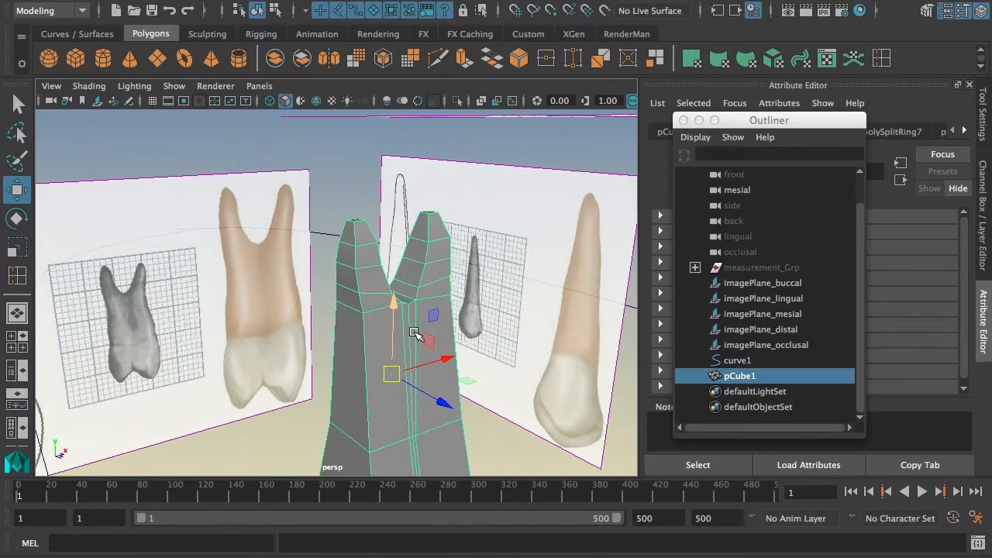
Step: Compare the tooth's unsmoothed mesh with its smooth preview around the roots and furcation in the perspective view
{"action": "right_click_drag", "start_coordinate": [420, 305], "coordinate": [378, 316], "text": "alt"}
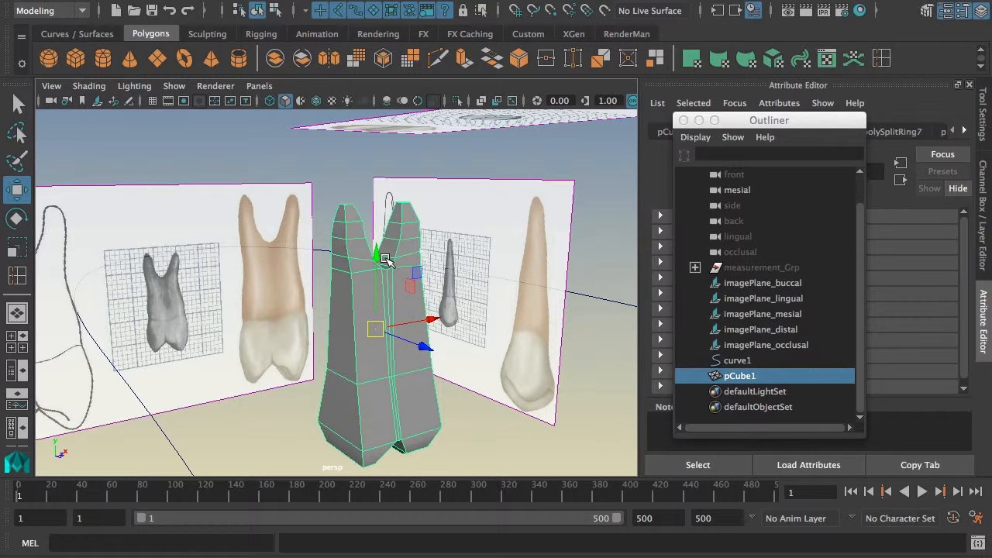
{"action": "key", "text": "3"}
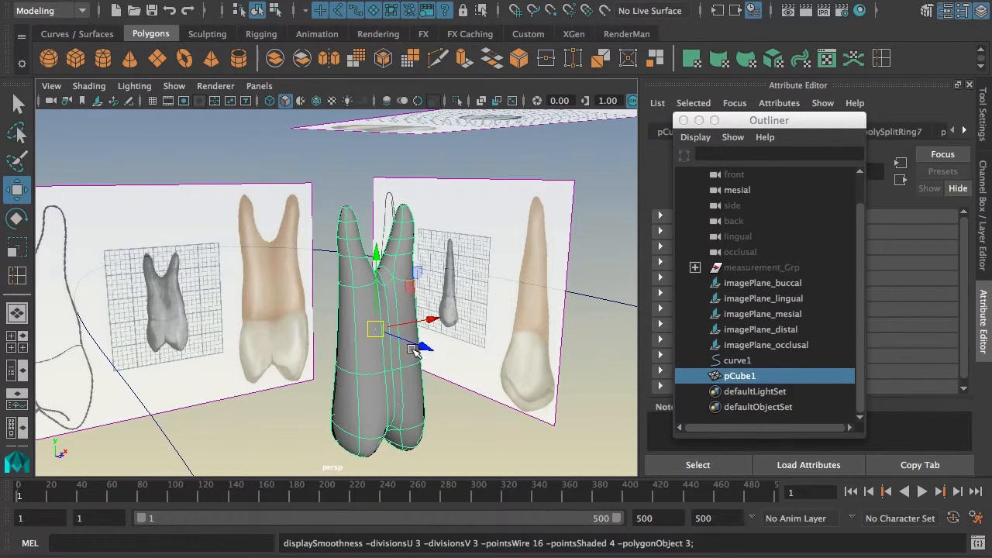
{"action": "left_click_drag", "start_coordinate": [411, 349], "coordinate": [390, 353], "text": "alt"}
{"action": "key", "text": "1"}
{"action": "right_click_drag", "start_coordinate": [392, 354], "coordinate": [427, 353], "text": "alt"}
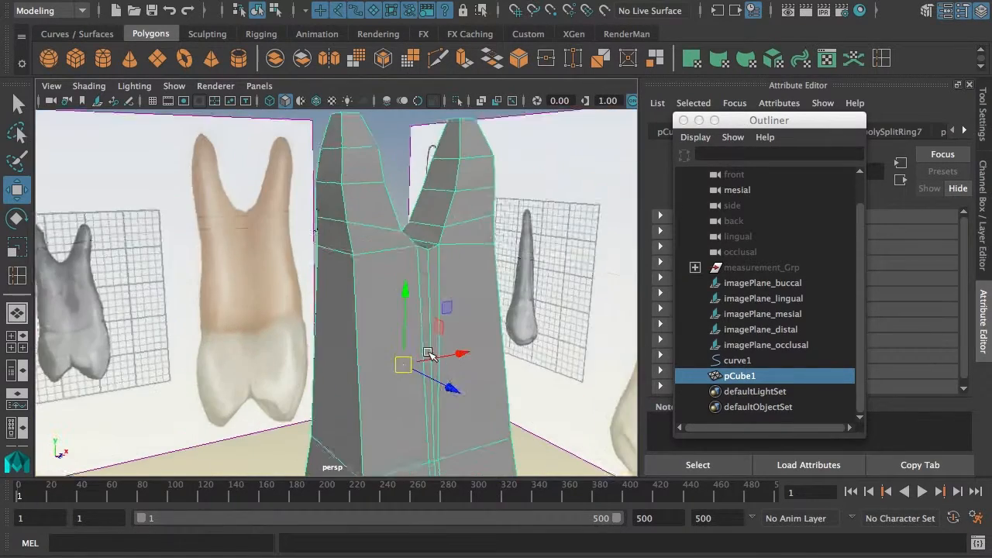
{"action": "left_click_drag", "start_coordinate": [428, 354], "coordinate": [430, 359], "text": "alt"}
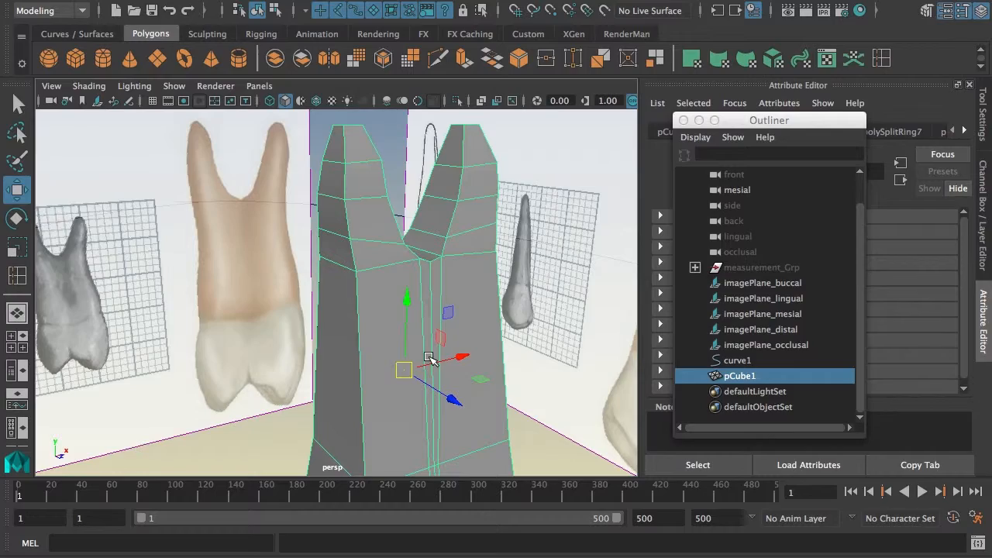
{"action": "key", "text": "3"}
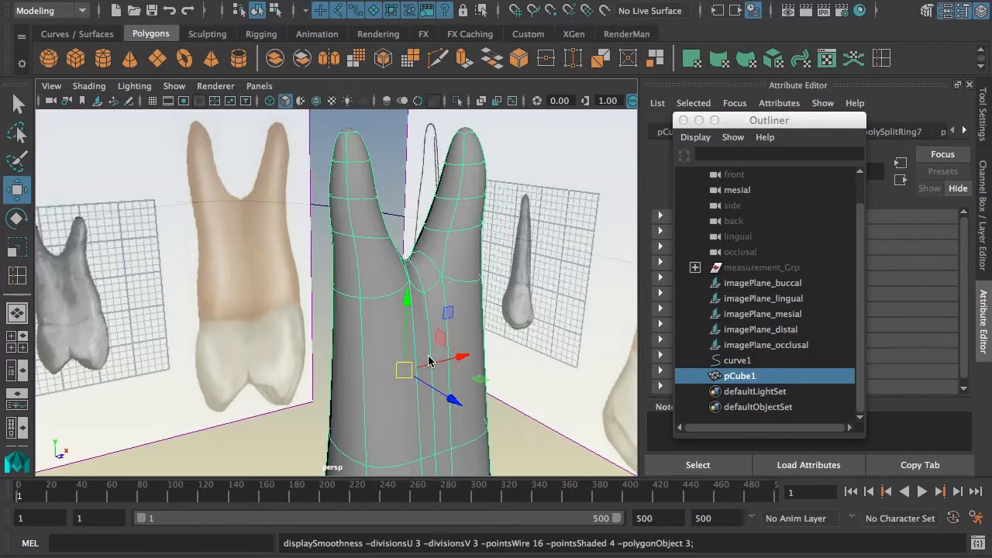
{"action": "right_click_drag", "start_coordinate": [516, 356], "coordinate": [327, 358], "text": "alt"}
{"action": "mouse_move", "coordinate": [409, 366]}
{"action": "left_mouse_down", "text": "alt"}
{"action": "mouse_move", "coordinate": [400, 321]}
{"action": "mouse_move", "coordinate": [399, 373]}
{"action": "left_mouse_up", "text": "alt"}
{"action": "right_click_drag", "start_coordinate": [398, 372], "coordinate": [458, 383], "text": "alt"}
{"action": "left_click_drag", "start_coordinate": [458, 382], "coordinate": [421, 374], "text": "alt"}
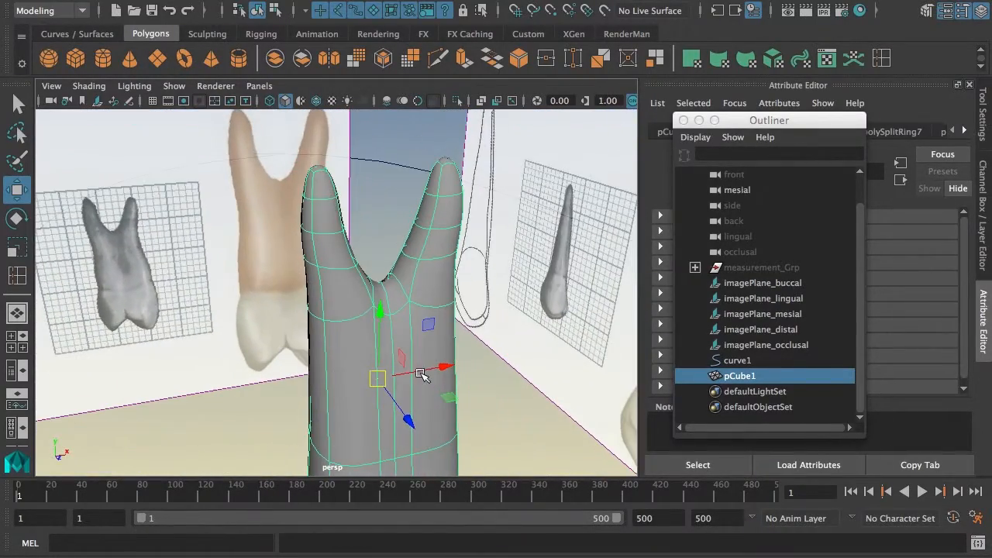
{"action": "key", "text": "1"}
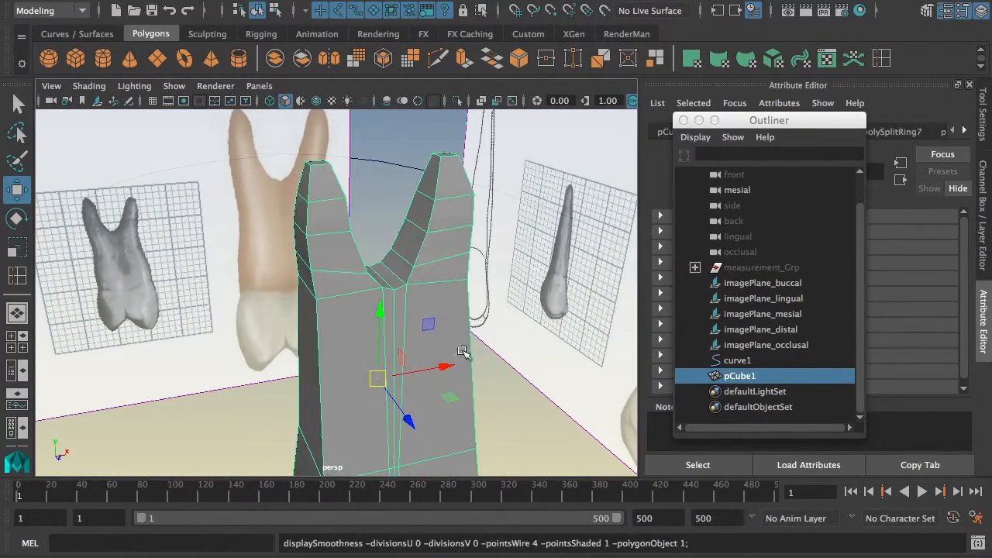
Step: Check the smoothed roots and furcation against the reference tooth in the perspective and mesial views
{"action": "left_click_drag", "start_coordinate": [542, 369], "coordinate": [458, 382], "text": "alt"}
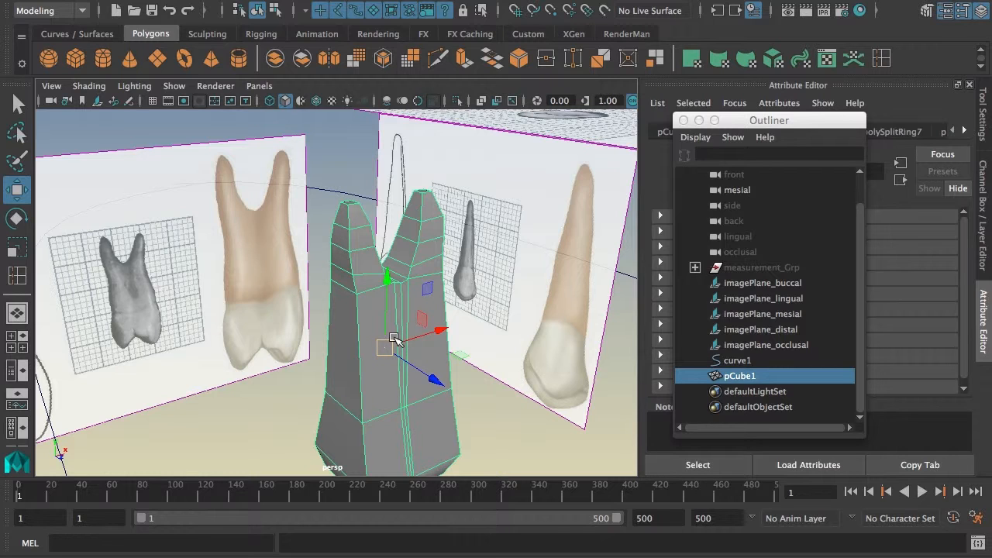
{"action": "left_click_drag", "start_coordinate": [412, 354], "coordinate": [404, 324], "text": "alt"}
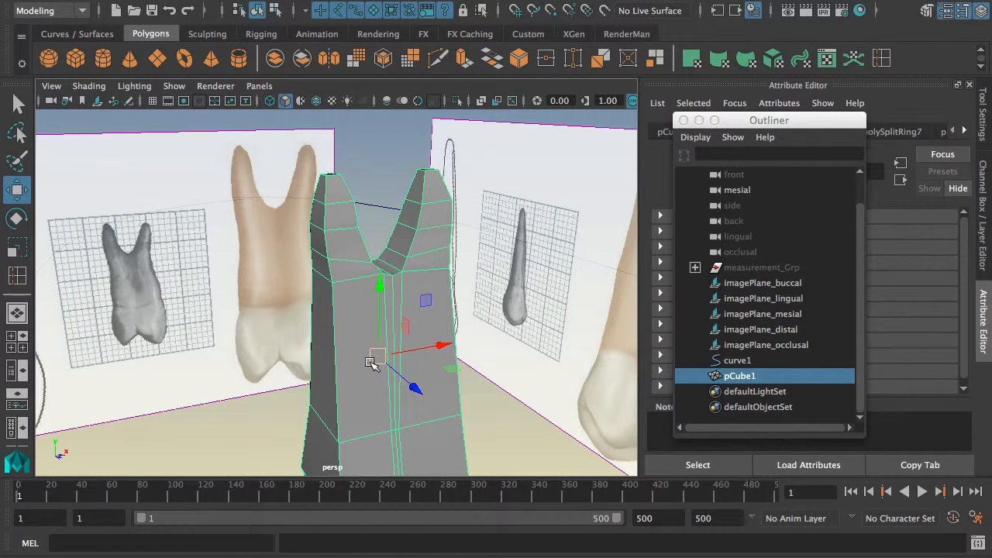
{"action": "key", "text": "3"}
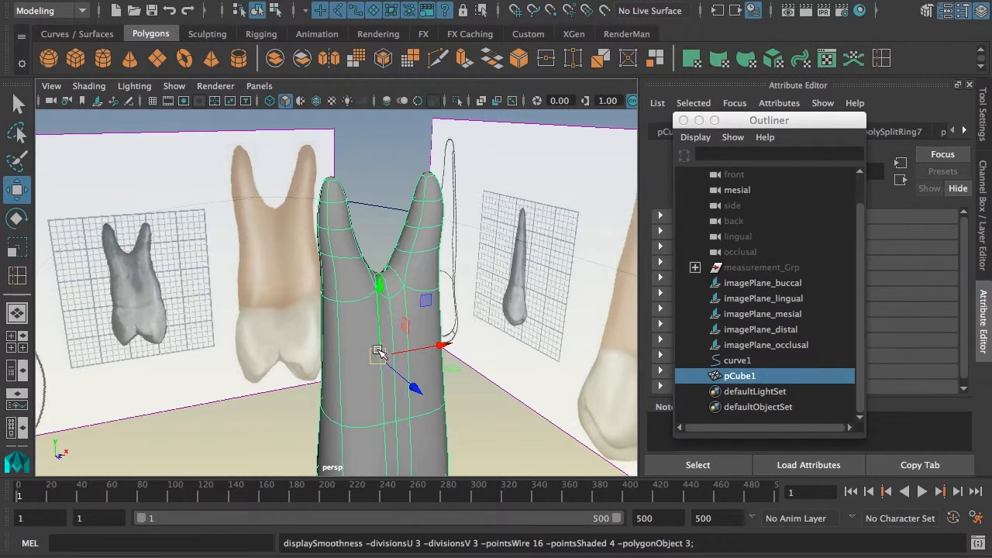
{"action": "left_click_drag", "start_coordinate": [412, 325], "coordinate": [248, 310], "text": "alt"}
{"action": "key", "text": "space"}
{"action": "key", "text": "space"}
{"action": "right_click_drag", "start_coordinate": [223, 376], "coordinate": [393, 334], "text": "alt"}
{"action": "middle_click_drag", "start_coordinate": [385, 341], "coordinate": [383, 268], "text": "alt"}
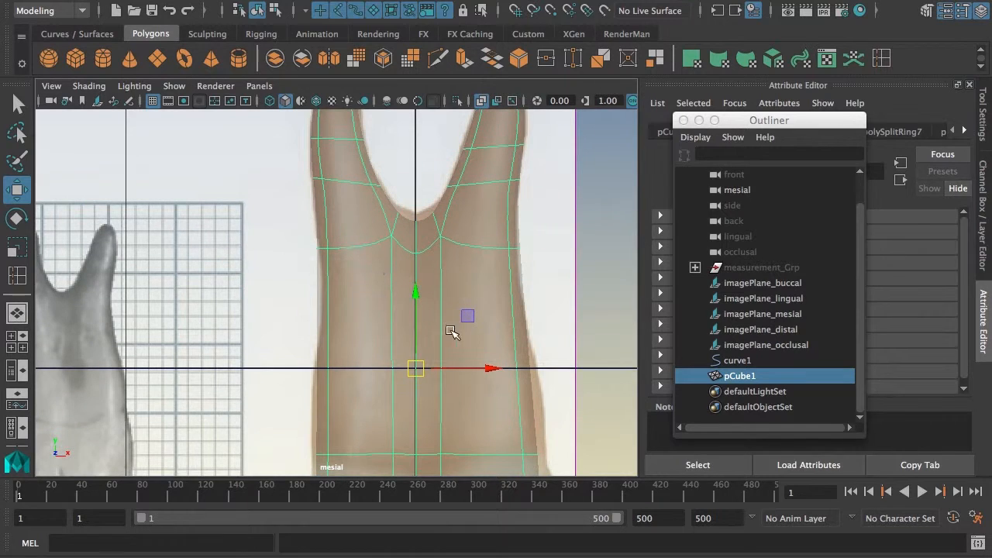
{"action": "key", "text": "space"}
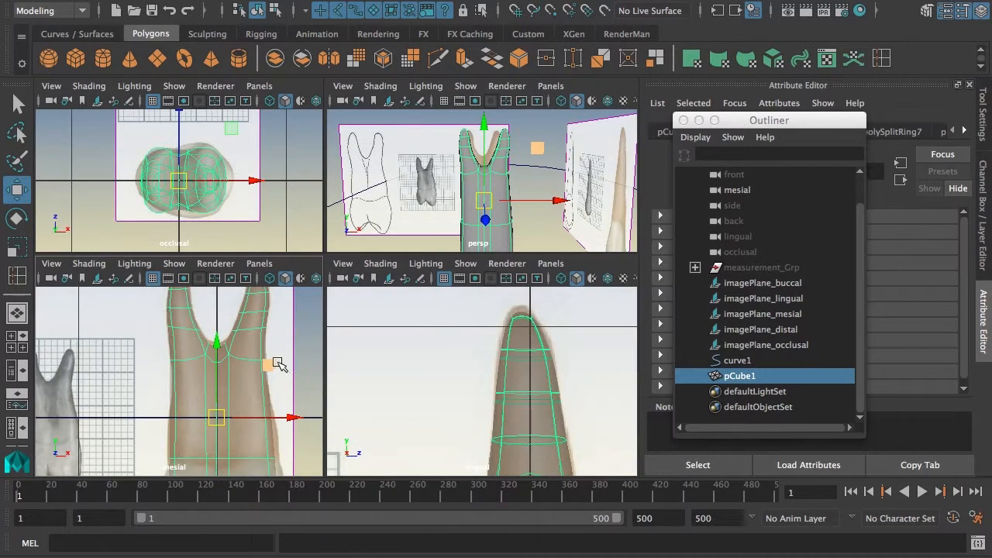
{"action": "key", "text": "space"}
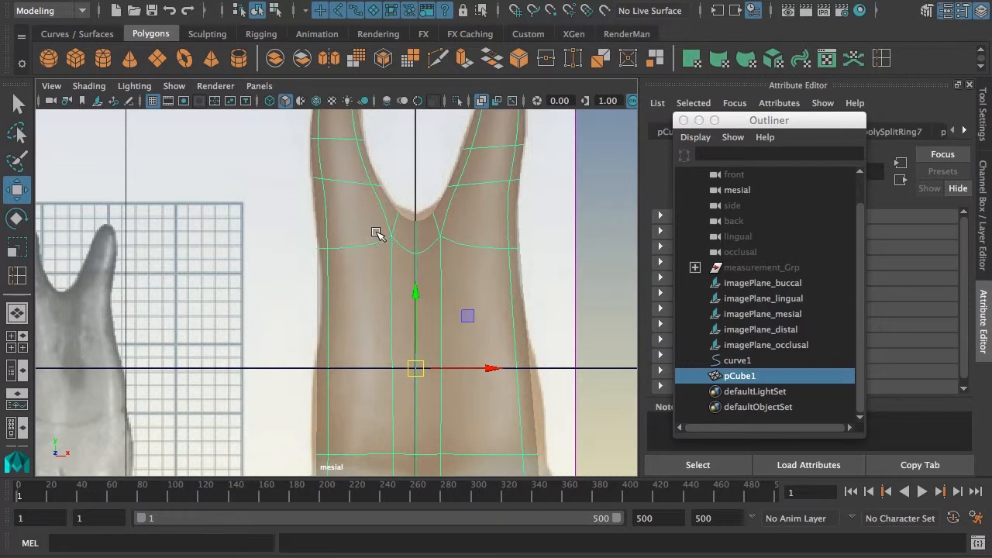
Step: Return the tooth to its unsmoothed display and enter vertex mode at the furcation in the mesial view
{"action": "right_click_drag", "start_coordinate": [378, 232], "coordinate": [503, 210], "text": "alt"}
{"action": "middle_click_drag", "start_coordinate": [503, 211], "coordinate": [491, 251], "text": "alt"}
{"action": "key", "text": "1"}
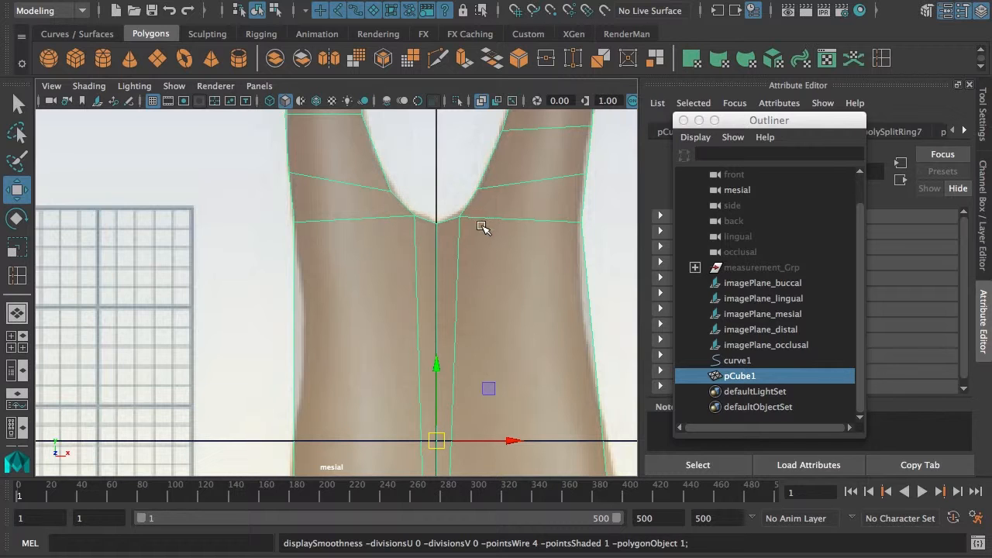
{"action": "right_click_drag", "start_coordinate": [458, 219], "coordinate": [387, 217]}
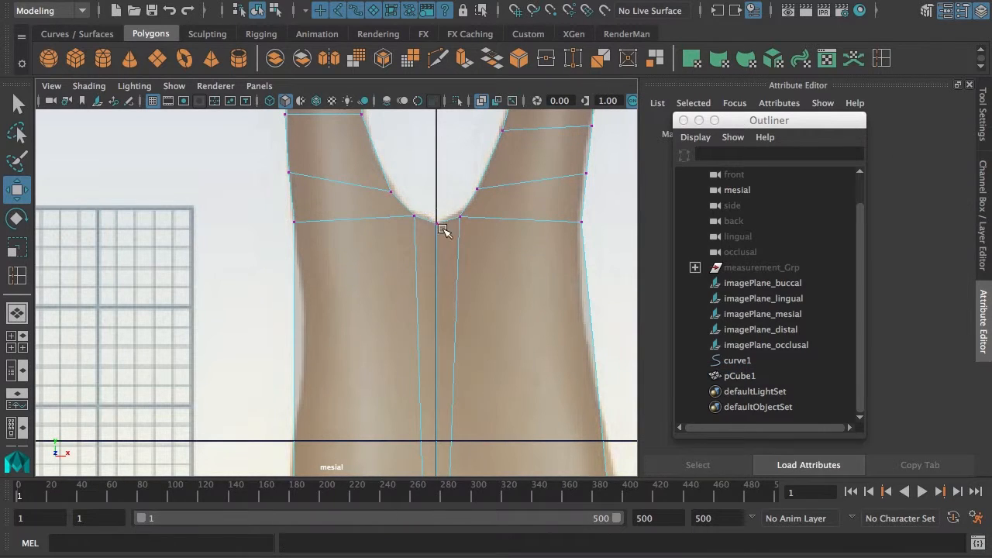
Step: Try lowering the furcation's central vertex in the mesial view and undo the move
{"action": "left_click", "coordinate": [436, 222]}
{"action": "left_click_drag", "start_coordinate": [438, 223], "coordinate": [482, 235]}
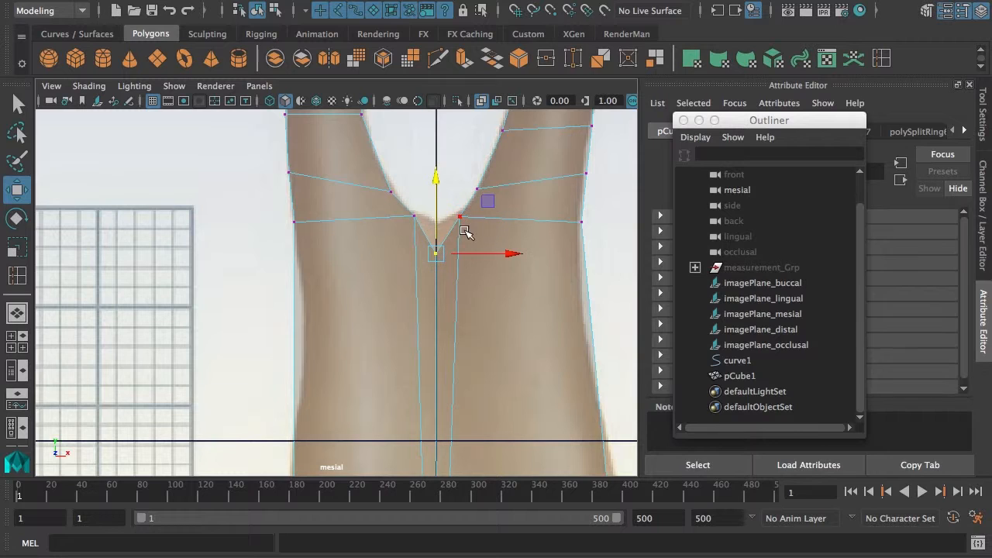
{"action": "key", "text": "ctrl+z"}
Step: Nudge the two vertices flanking the furcation's centre slightly upward in the mesial view and return the tooth to object mode
{"action": "left_click", "coordinate": [459, 217]}
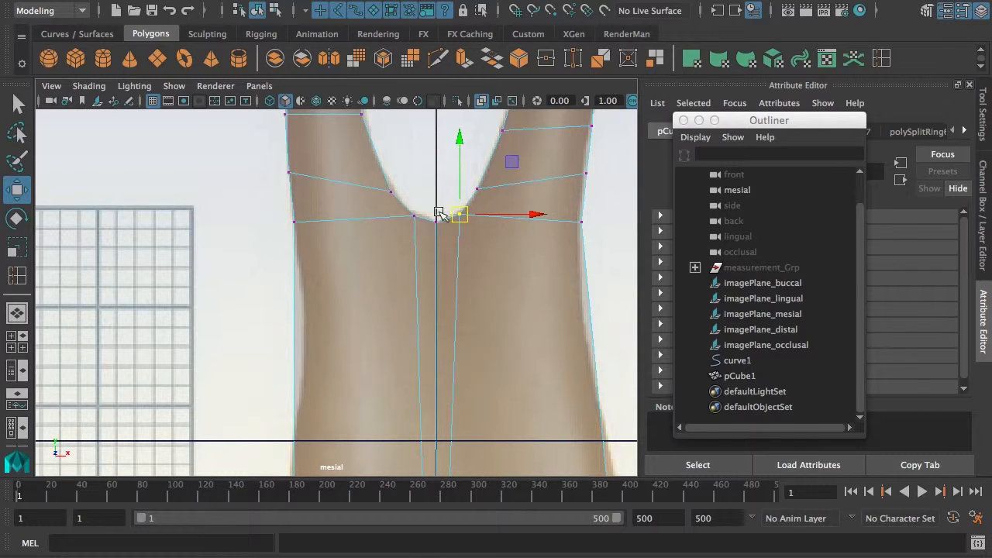
{"action": "left_click", "coordinate": [414, 216]}
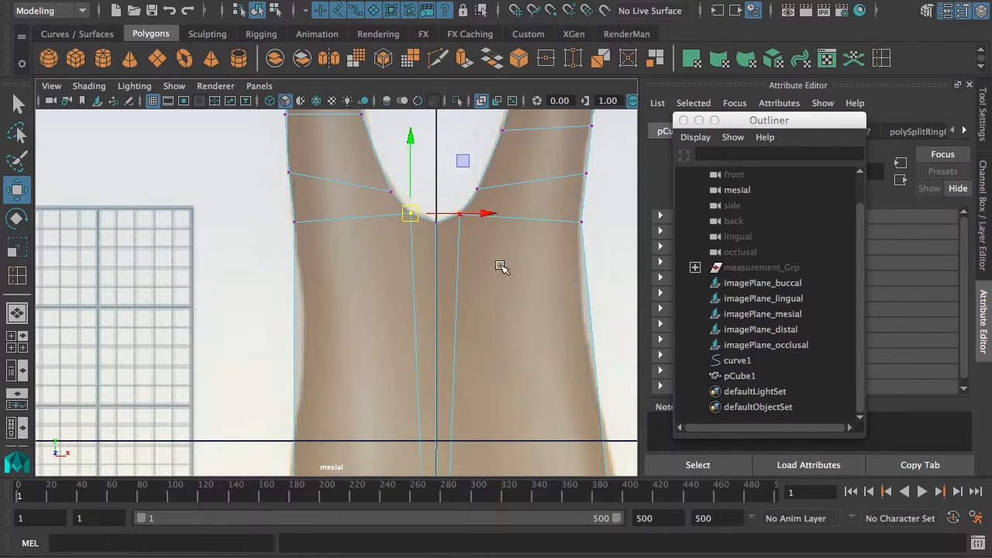
{"action": "left_click", "coordinate": [529, 266]}
{"action": "left_click", "coordinate": [582, 274]}
Step: Examine the unsmoothed tooth from the side and from its crown end in the perspective view
{"action": "key", "text": "space"}
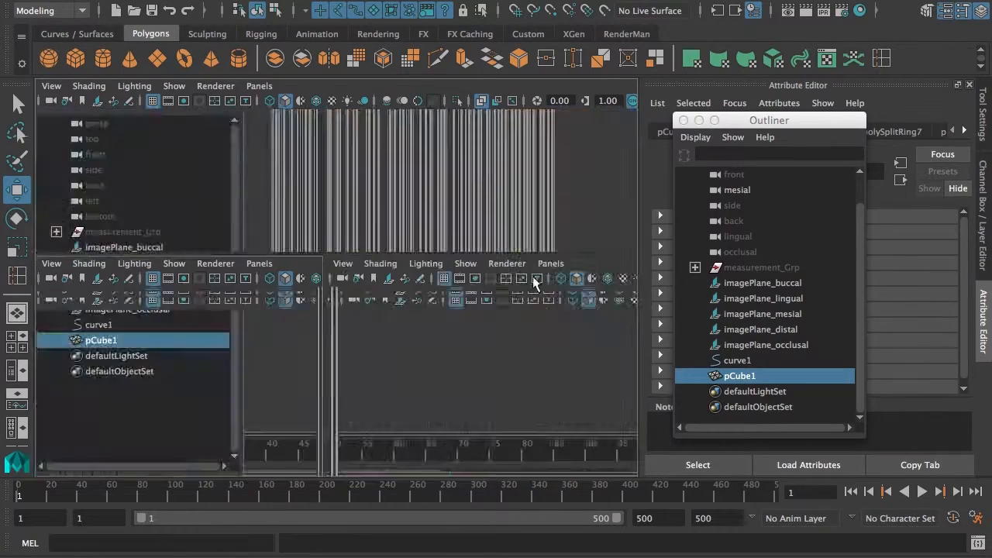
{"action": "key", "text": "space"}
{"action": "right_click_drag", "start_coordinate": [500, 317], "coordinate": [374, 322], "text": "alt"}
{"action": "left_click_drag", "start_coordinate": [374, 322], "coordinate": [432, 333], "text": "alt"}
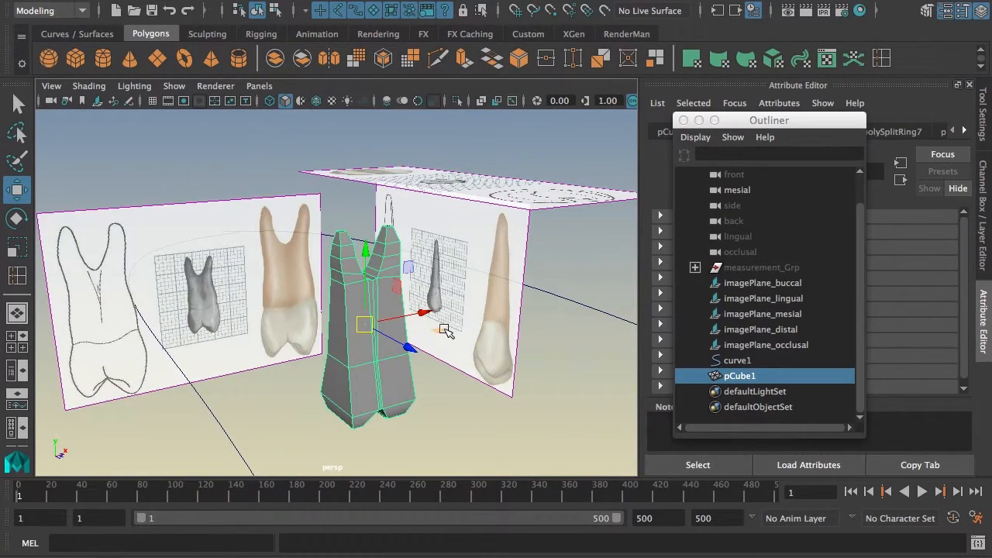
{"action": "left_click_drag", "start_coordinate": [423, 296], "coordinate": [404, 259], "text": "alt"}
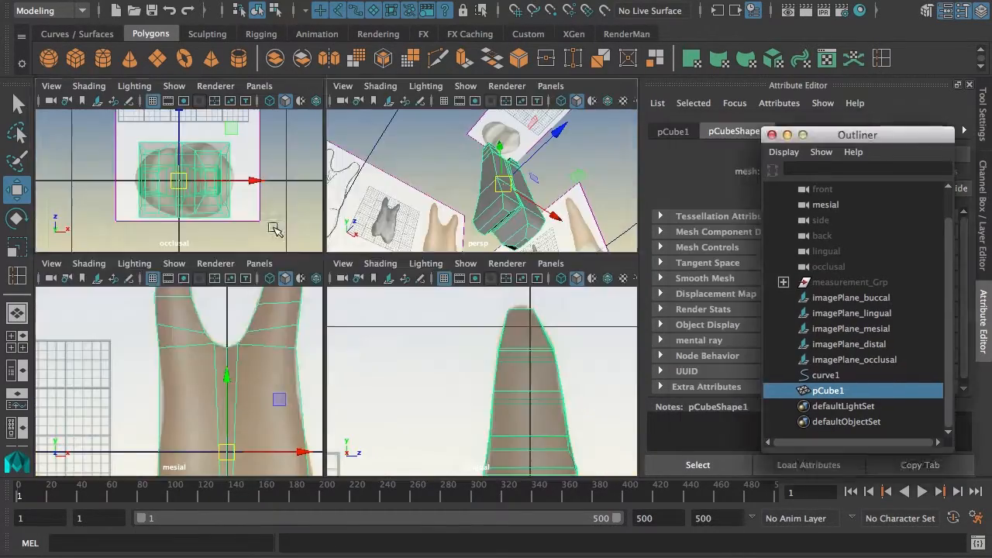
Step: Hide pCube1 in the occlusal view to leave only the occlusal reference image, and clear the selection
{"action": "key", "text": "space"}
{"action": "right_click_drag", "start_coordinate": [262, 366], "coordinate": [507, 375], "text": "alt"}
{"action": "right_click_drag", "start_coordinate": [433, 387], "coordinate": [485, 384], "text": "alt"}
{"action": "left_click", "coordinate": [482, 224]}
{"action": "left_click", "coordinate": [480, 223]}
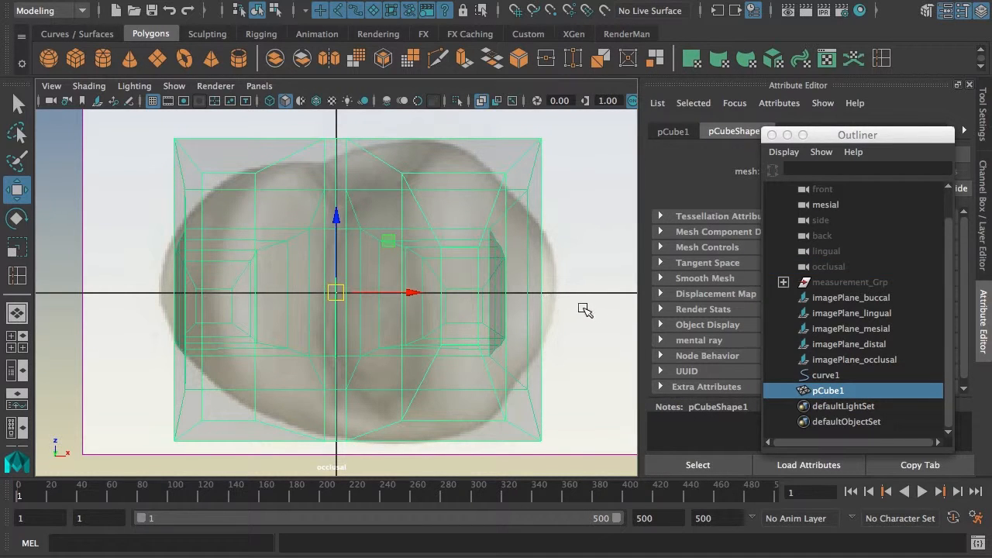
{"action": "key", "text": "h"}
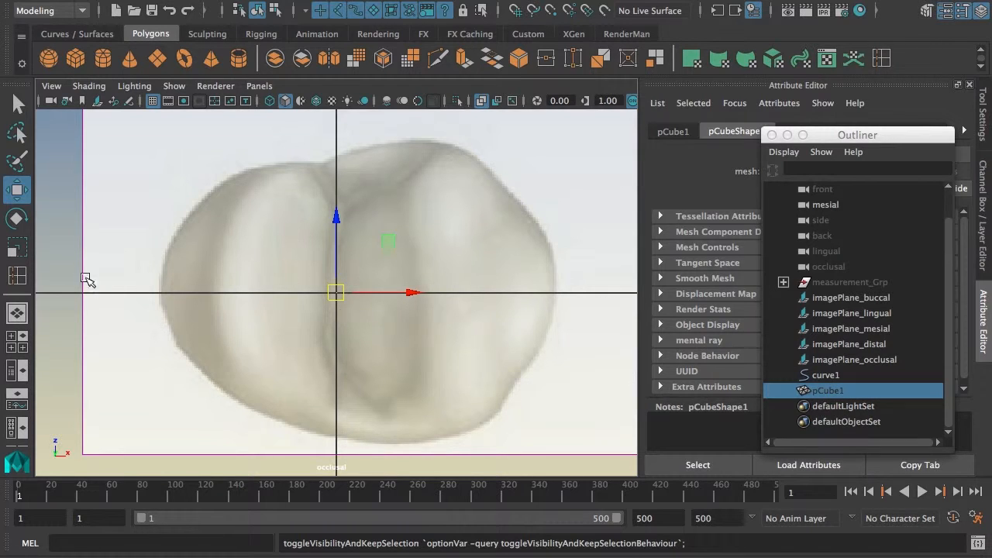
{"action": "left_click", "coordinate": [223, 297]}
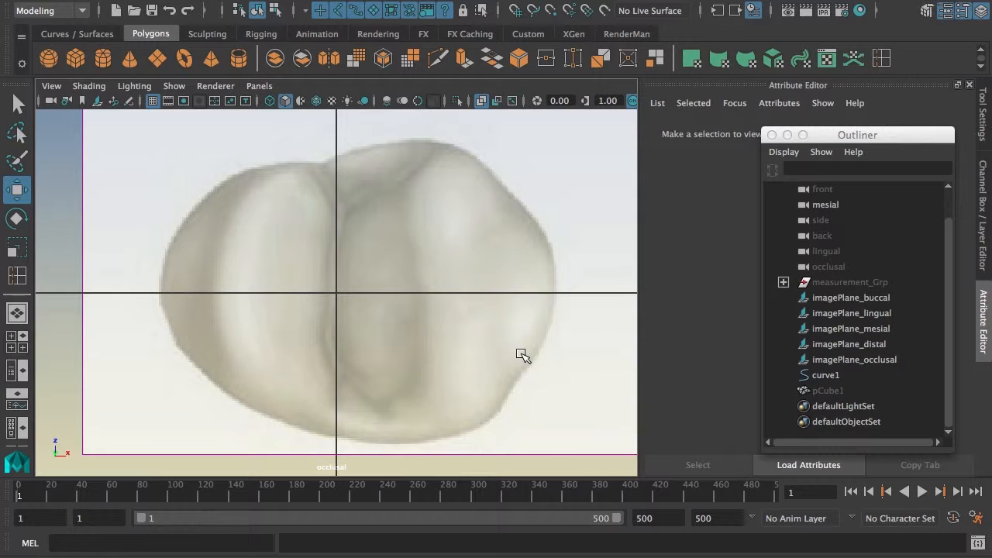
Step: Activate the Grease Pencil for the occlusal camera, close its tool settings and place its toolbar clear of the tooth image
{"action": "left_click", "coordinate": [51, 87]}
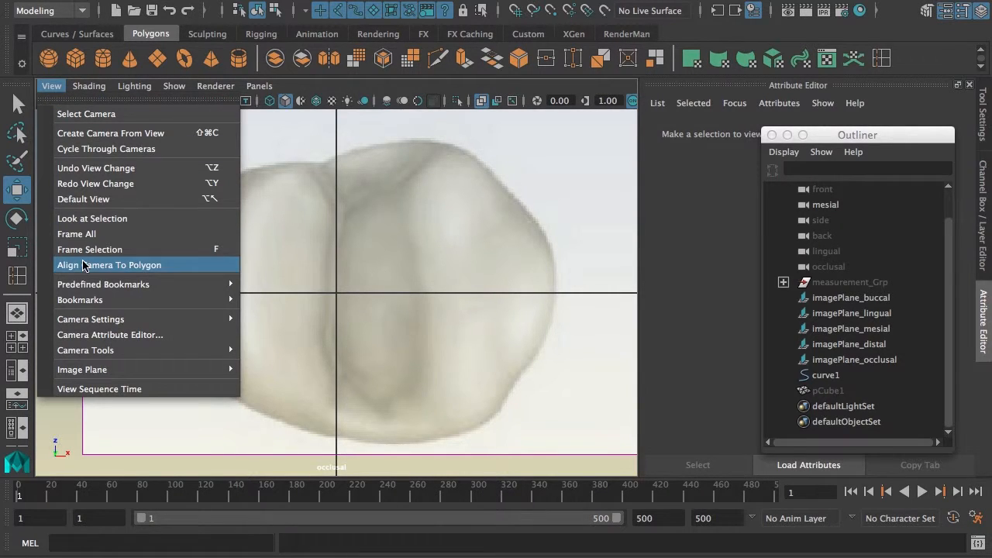
{"action": "mouse_move", "coordinate": [101, 301]}
{"action": "mouse_move", "coordinate": [112, 355]}
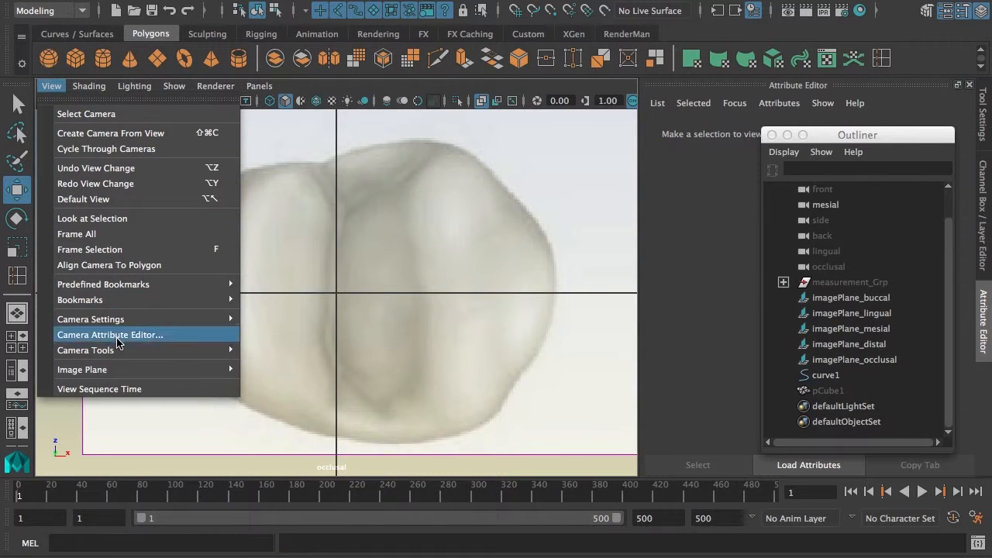
{"action": "left_click", "coordinate": [340, 441]}
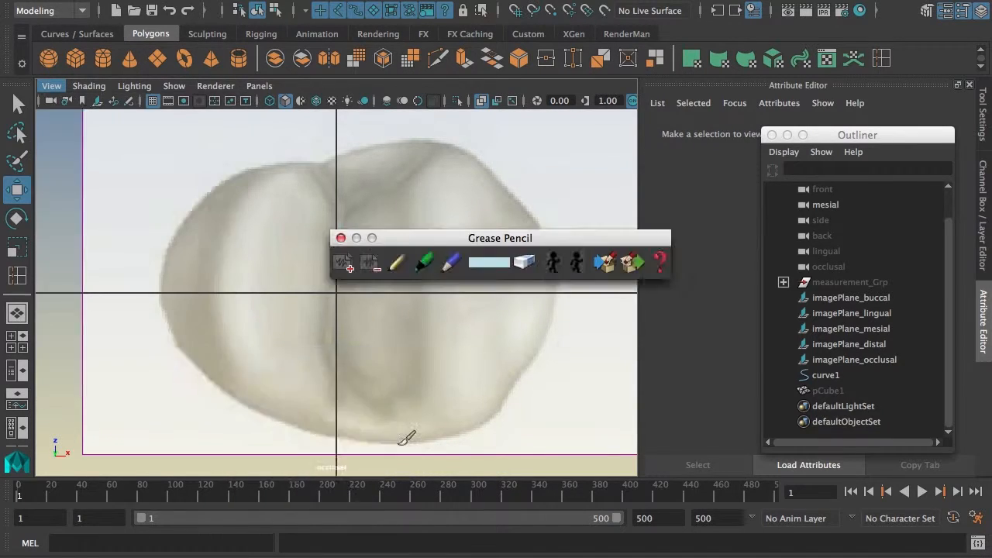
{"action": "mouse_move", "coordinate": [503, 246]}
{"action": "left_mouse_down"}
{"action": "mouse_move", "coordinate": [578, 220]}
{"action": "mouse_move", "coordinate": [666, 214]}
{"action": "left_mouse_up"}
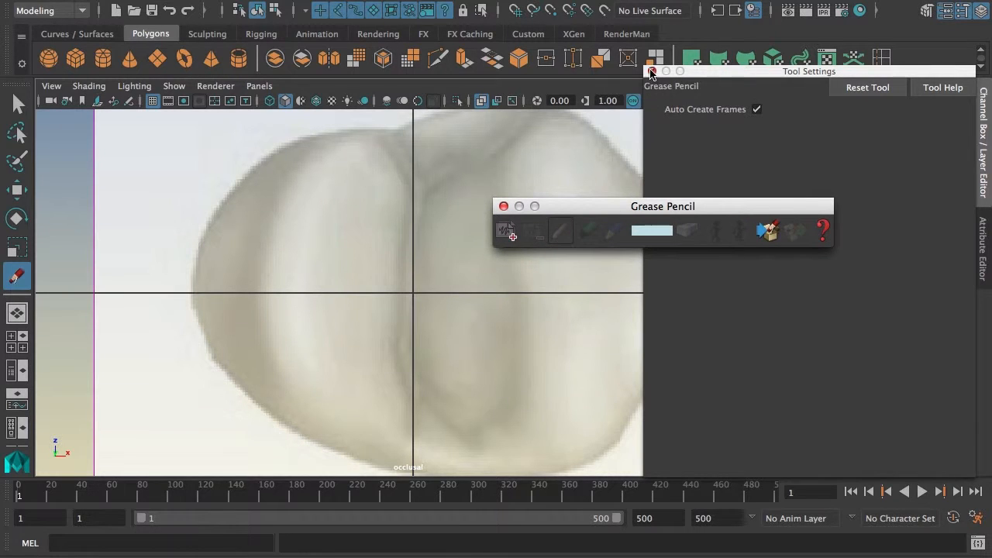
{"action": "left_click", "coordinate": [652, 72]}
{"action": "mouse_move", "coordinate": [600, 210]}
{"action": "left_mouse_down"}
{"action": "mouse_move", "coordinate": [683, 199]}
{"action": "mouse_move", "coordinate": [752, 161]}
{"action": "left_mouse_up"}
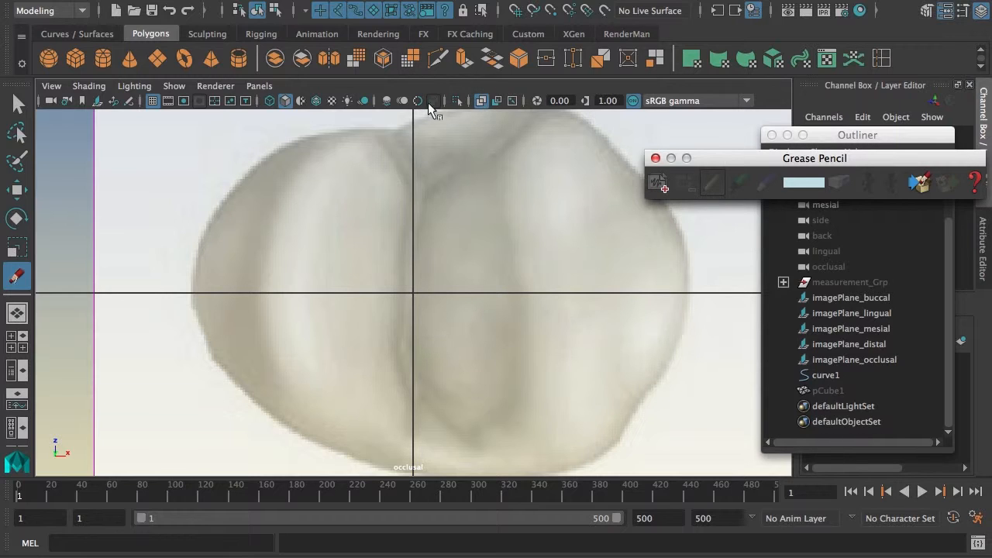
{"action": "left_click", "coordinate": [481, 102]}
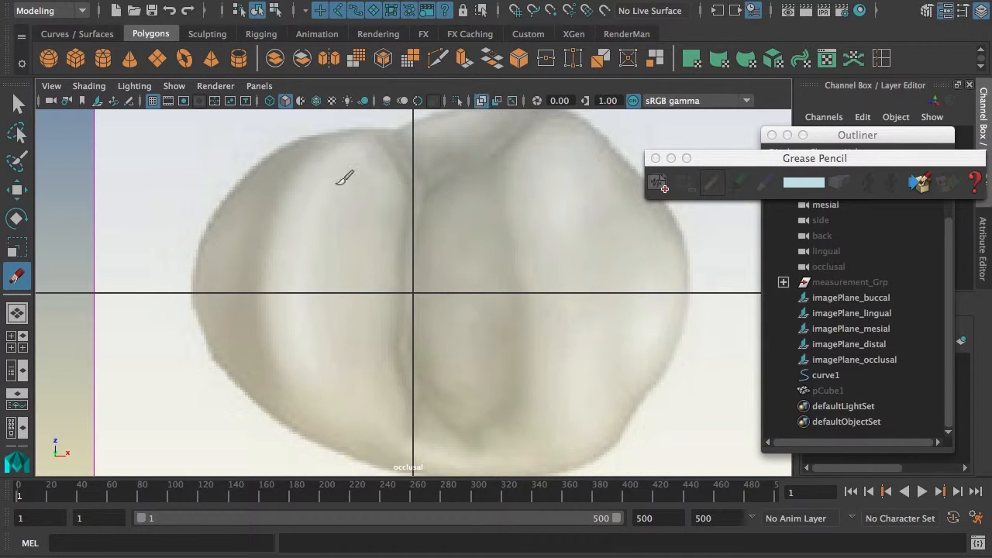
Step: Scribble test strokes with the pencil over the occlusal reference image and undo them
{"action": "left_click_drag", "start_coordinate": [318, 169], "coordinate": [314, 264]}
{"action": "left_click_drag", "start_coordinate": [324, 215], "coordinate": [407, 224]}
{"action": "left_click_drag", "start_coordinate": [356, 255], "coordinate": [399, 225]}
{"action": "left_click_drag", "start_coordinate": [463, 189], "coordinate": [471, 298]}
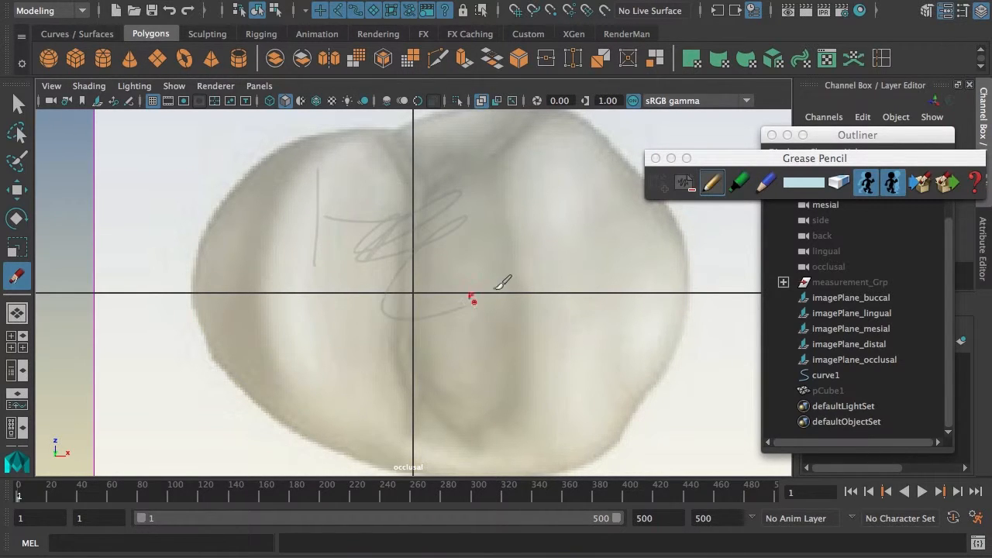
{"action": "key", "text": "ctrl+z"}
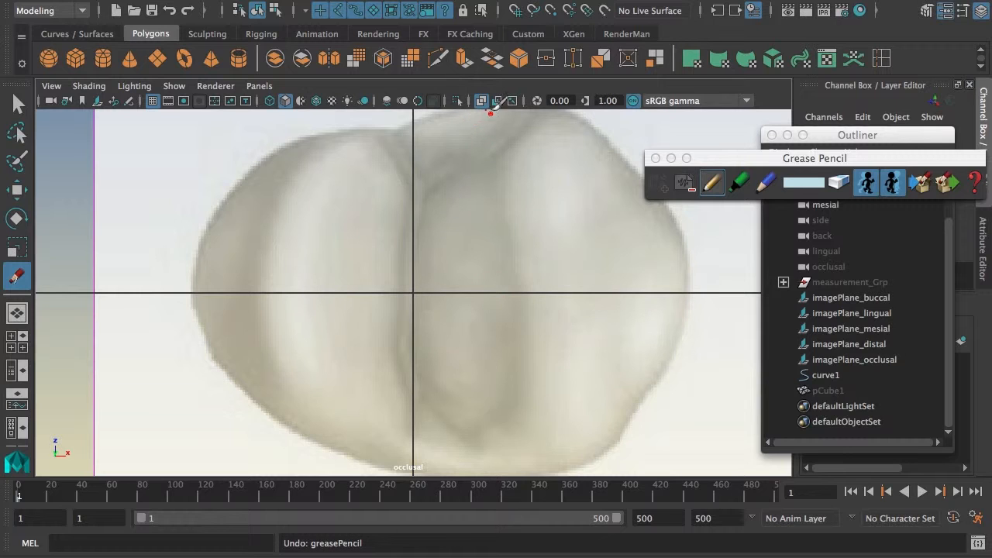
Step: Set the Grease Pencil colour to bright green and bring its toolbar back in front of the Outliner
{"action": "left_click", "coordinate": [819, 187]}
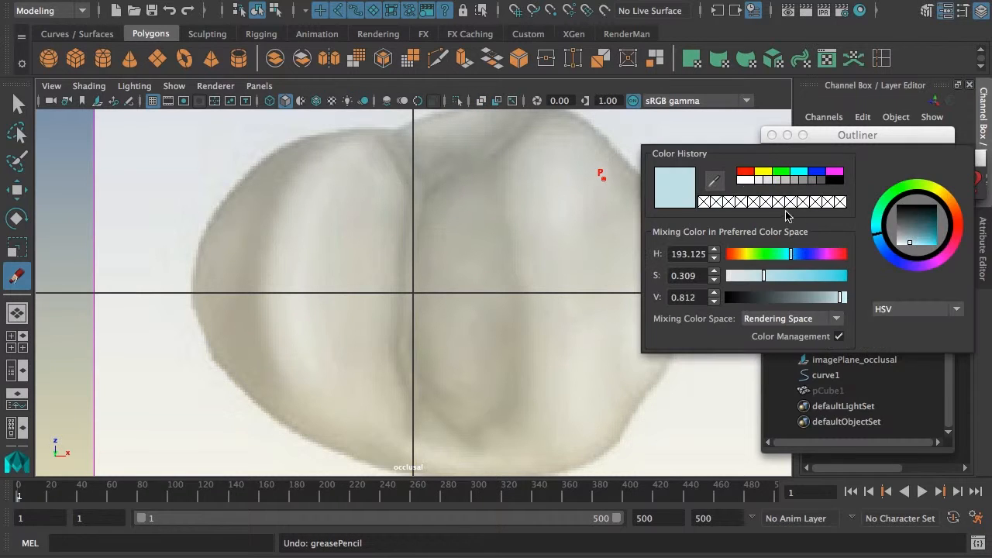
{"action": "left_click", "coordinate": [768, 256]}
{"action": "left_click_drag", "start_coordinate": [812, 283], "coordinate": [826, 278]}
{"action": "left_click", "coordinate": [843, 299]}
{"action": "left_click", "coordinate": [843, 144]}
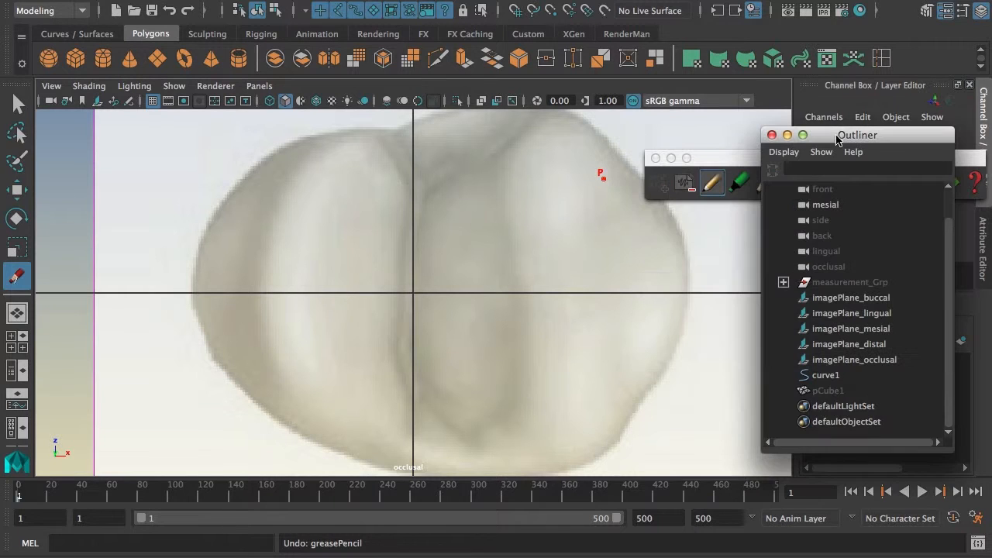
{"action": "left_click_drag", "start_coordinate": [729, 168], "coordinate": [726, 160]}
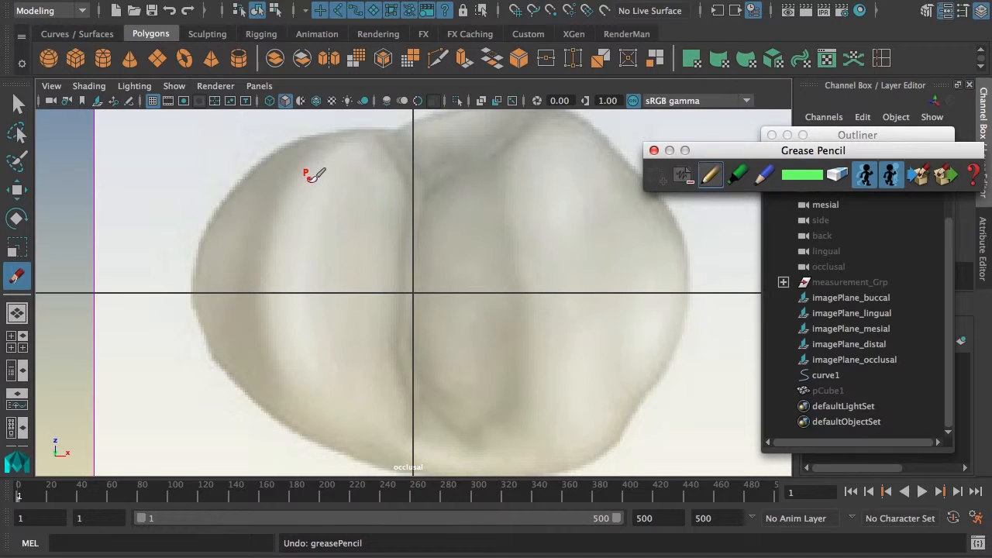
Step: Try pencil and marker strokes along the left cusp ridge of the occlusal image and undo them
{"action": "mouse_move", "coordinate": [292, 193]}
{"action": "left_mouse_down"}
{"action": "mouse_move", "coordinate": [272, 290]}
{"action": "mouse_move", "coordinate": [290, 378]}
{"action": "left_mouse_up"}
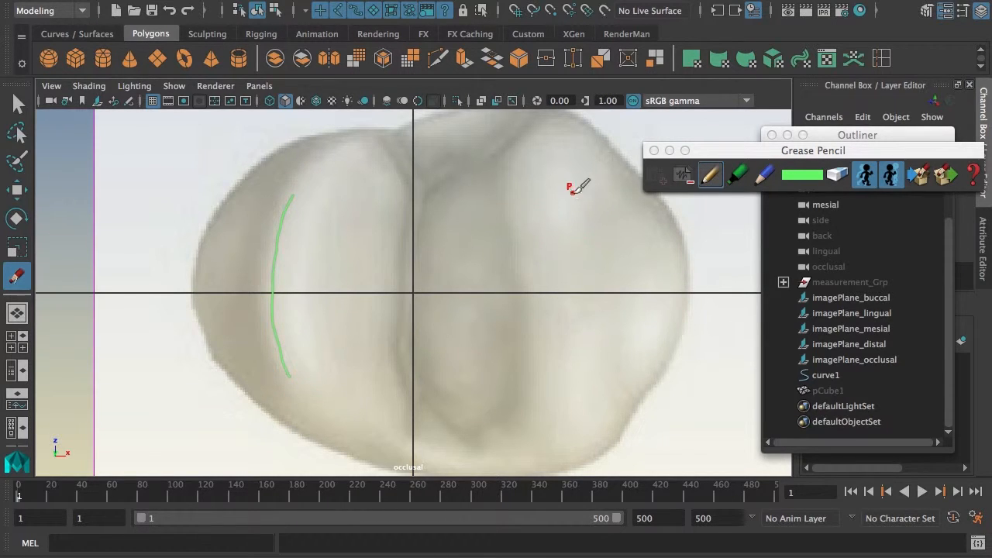
{"action": "left_click_drag", "start_coordinate": [571, 190], "coordinate": [602, 392]}
{"action": "key", "text": "ctrl+z"}
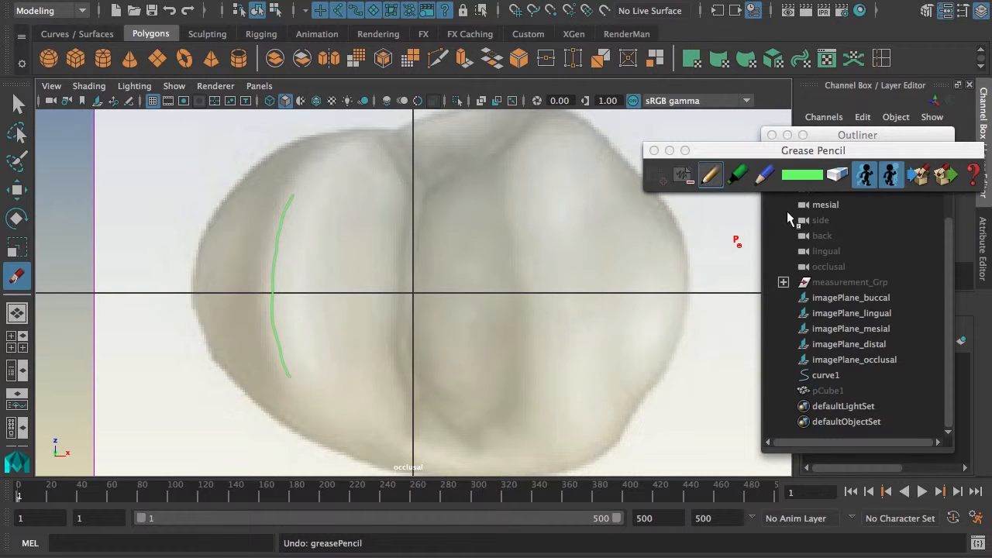
{"action": "left_click", "coordinate": [736, 176]}
{"action": "left_click", "coordinate": [736, 176]}
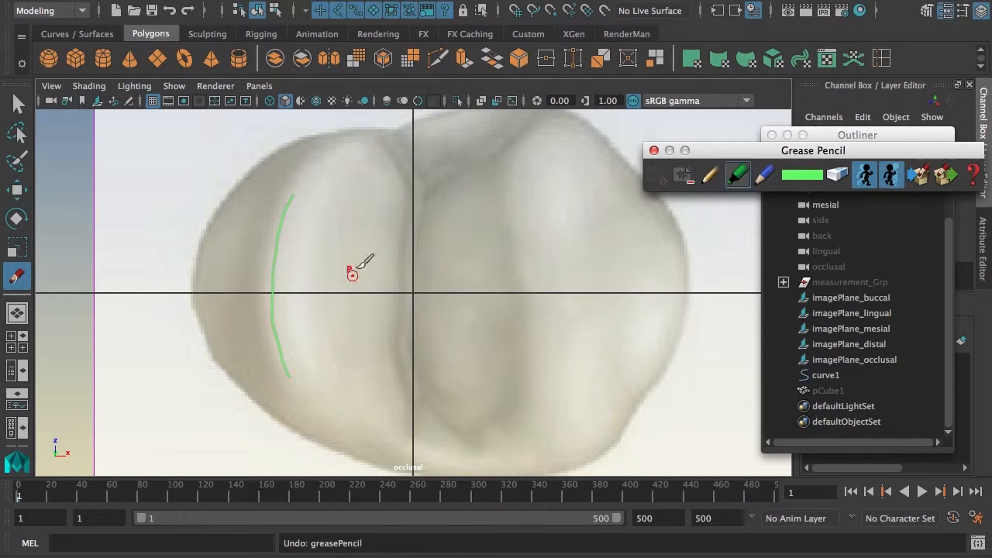
{"action": "mouse_move", "coordinate": [301, 195]}
{"action": "left_mouse_down"}
{"action": "mouse_move", "coordinate": [273, 293]}
{"action": "mouse_move", "coordinate": [283, 378]}
{"action": "left_mouse_up"}
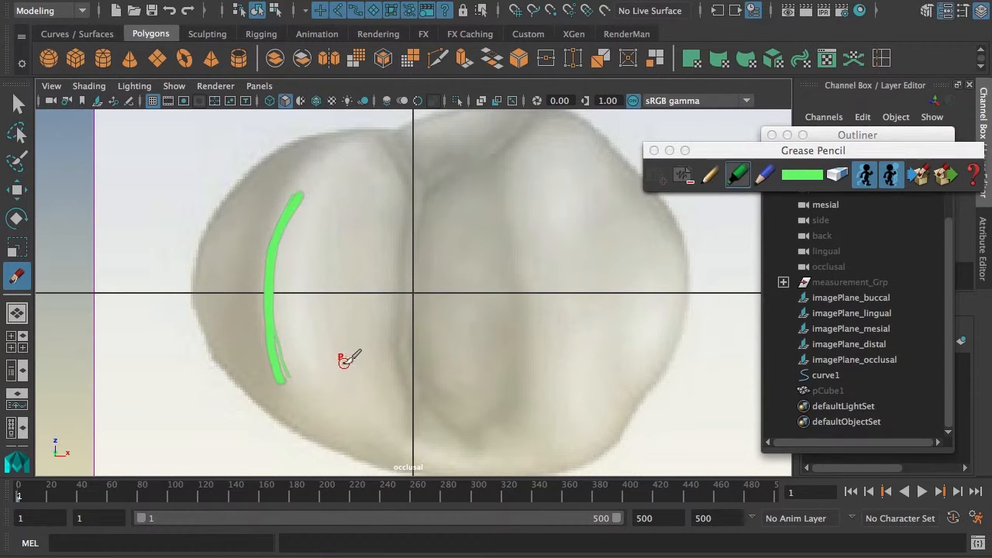
{"action": "key", "text": "ctrl+z"}
{"action": "left_click", "coordinate": [709, 176]}
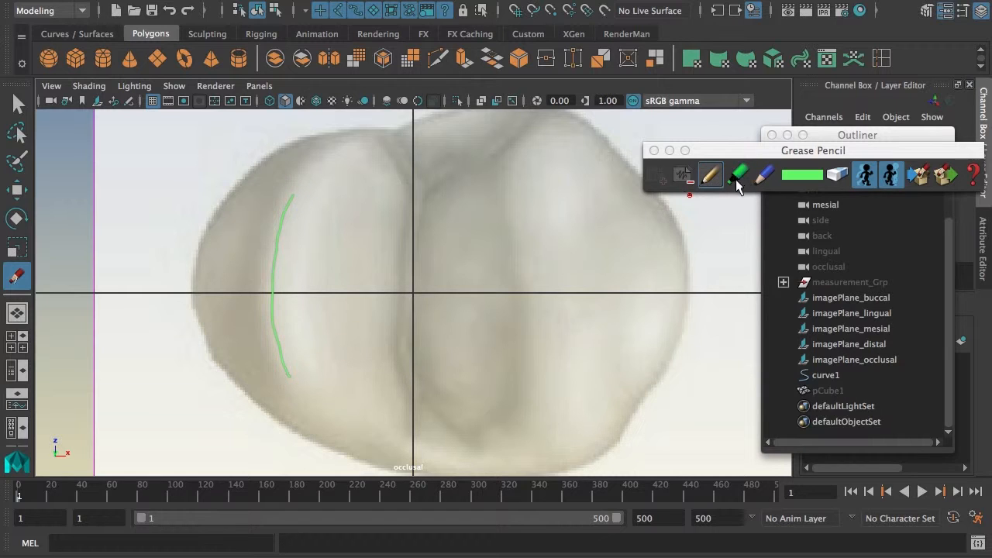
{"action": "key", "text": "ctrl+z"}
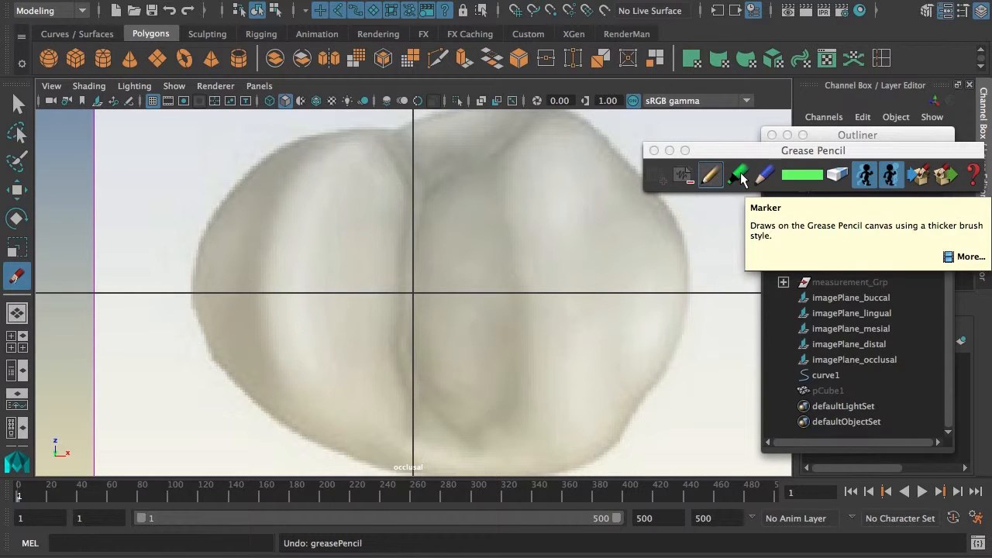
Step: Test a soft pencil stroke along the left cusp ridge and undo it
{"action": "left_click", "coordinate": [764, 176]}
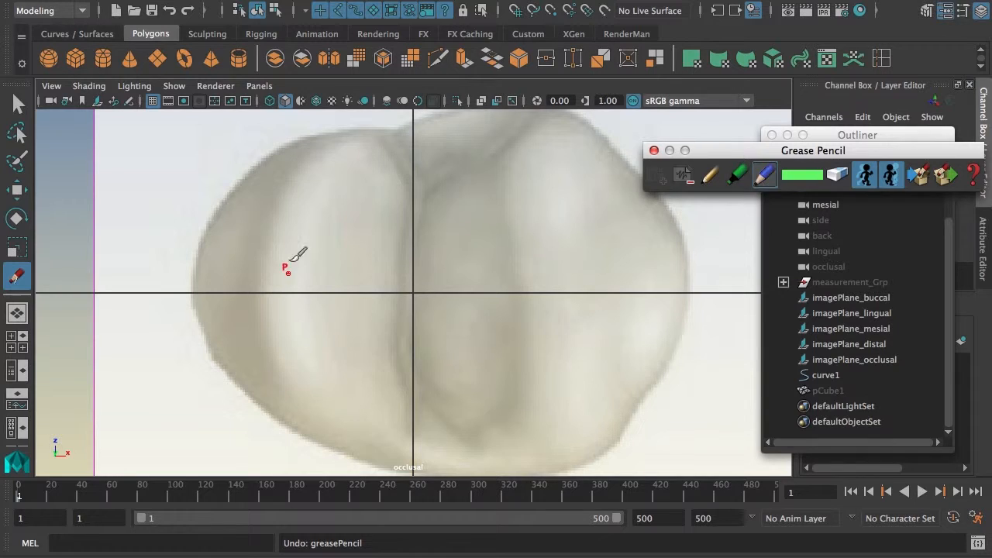
{"action": "left_click_drag", "start_coordinate": [282, 202], "coordinate": [264, 355]}
{"action": "key", "text": "ctrl+z"}
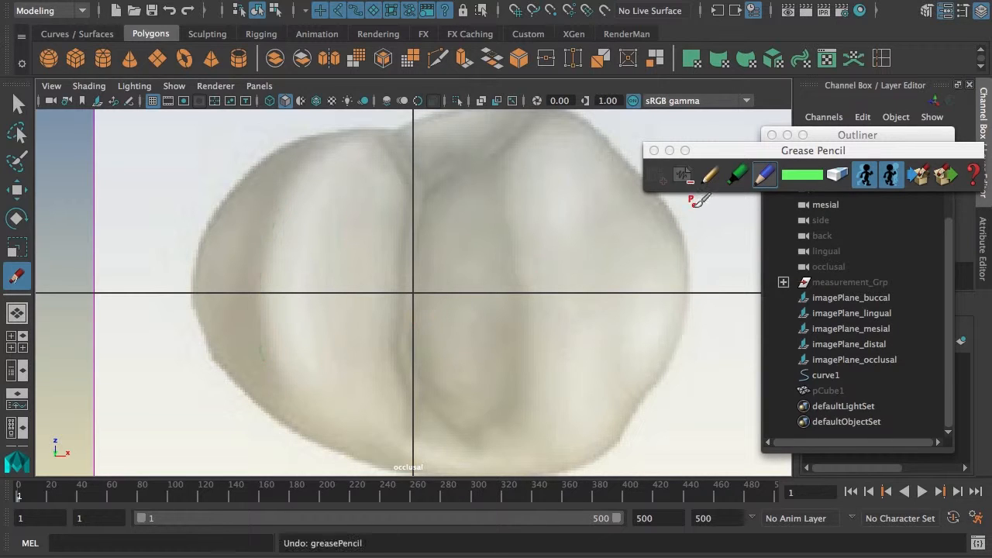
Step: With the marker, dot both cusp tips on the horizontal centre line and draw a curved cusp ridge through each dot
{"action": "left_click", "coordinate": [738, 176]}
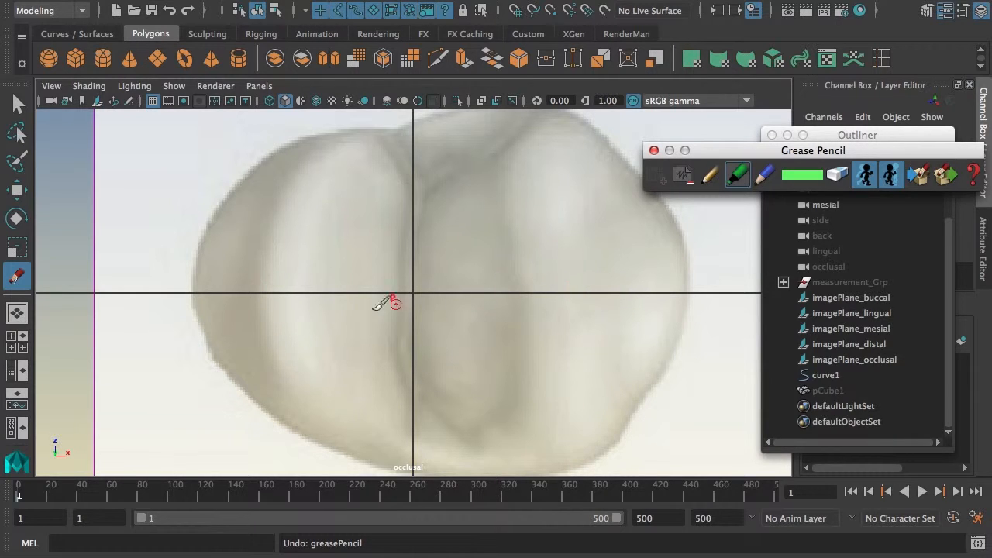
{"action": "left_click", "coordinate": [269, 292]}
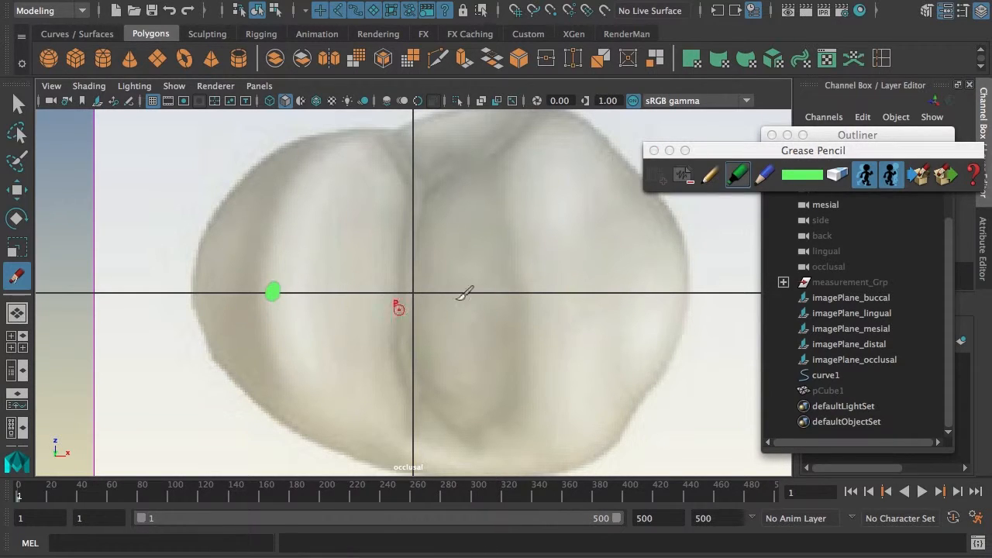
{"action": "left_click", "coordinate": [563, 293]}
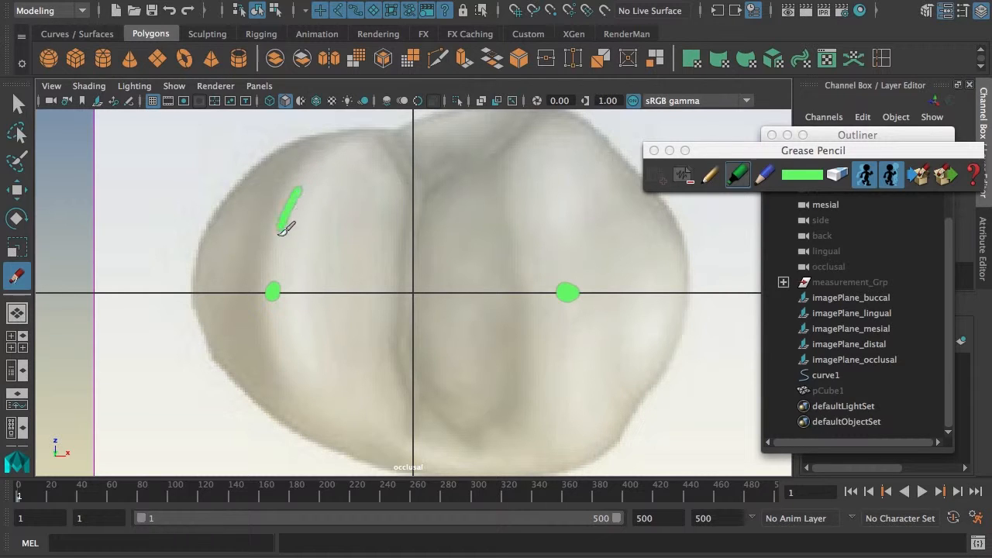
{"action": "mouse_move", "coordinate": [281, 230]}
{"action": "left_mouse_down"}
{"action": "mouse_move", "coordinate": [276, 305]}
{"action": "mouse_move", "coordinate": [315, 385]}
{"action": "left_mouse_up"}
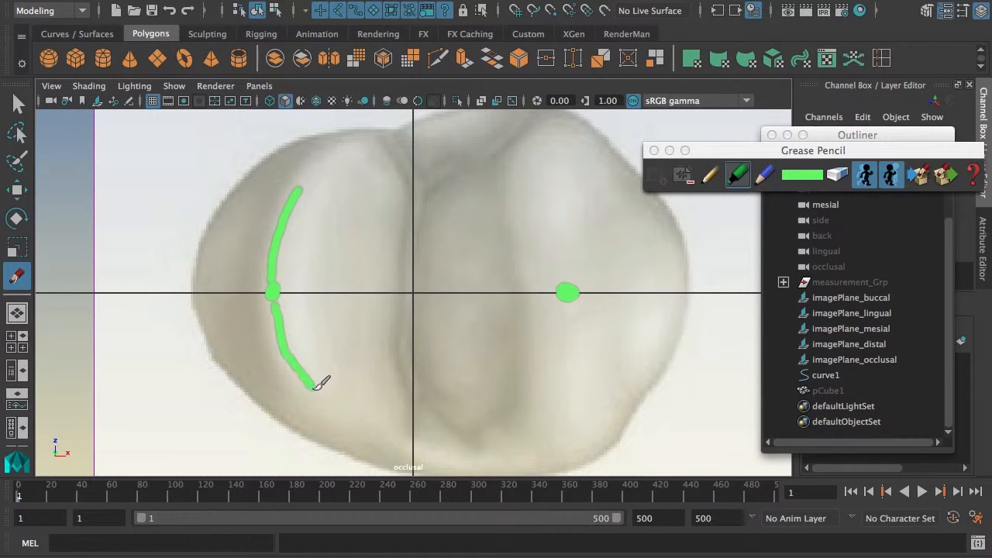
{"action": "left_click_drag", "start_coordinate": [568, 287], "coordinate": [563, 181]}
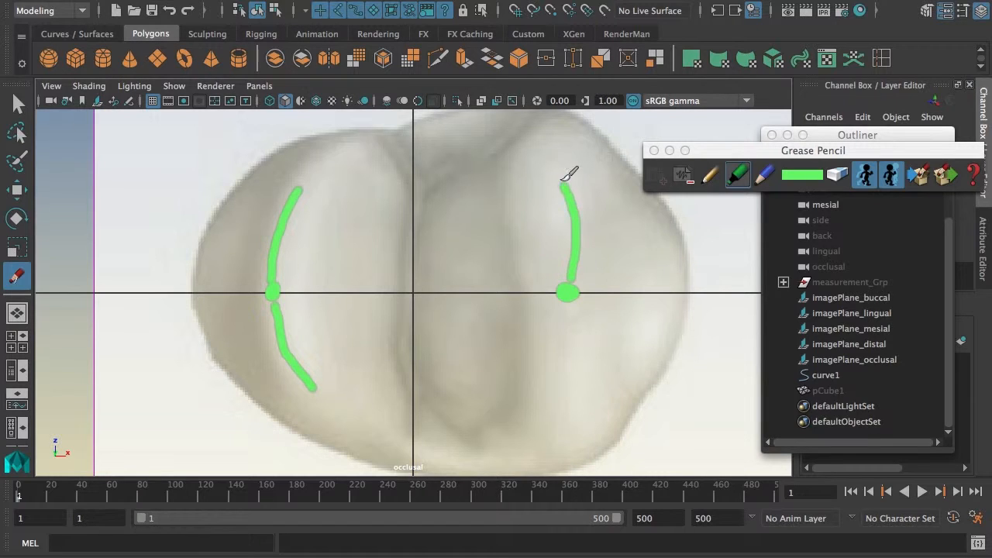
{"action": "left_click_drag", "start_coordinate": [573, 298], "coordinate": [557, 402]}
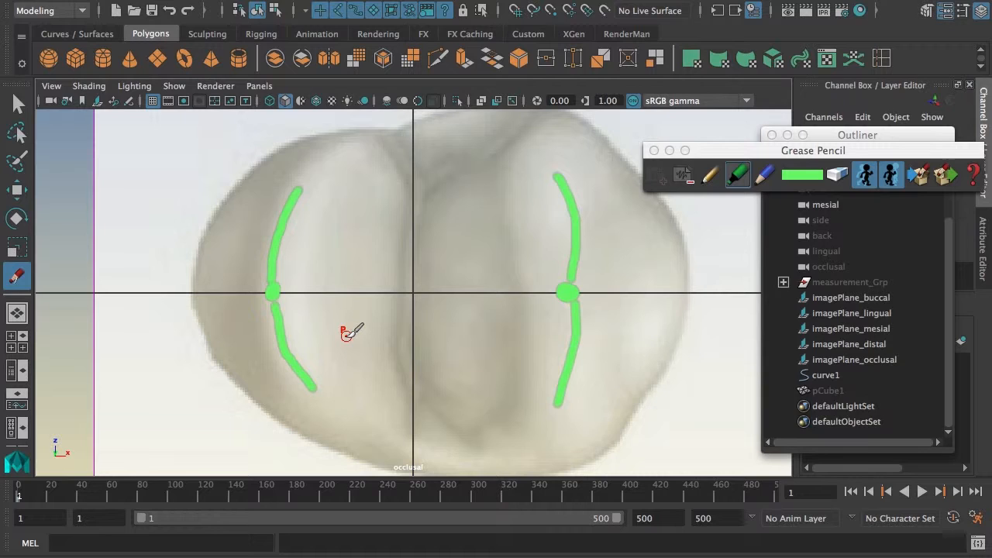
Step: Examine the tooth's side reference images in the perspective view, and return to the occlusal view
{"action": "key", "text": "space"}
{"action": "key", "text": "space"}
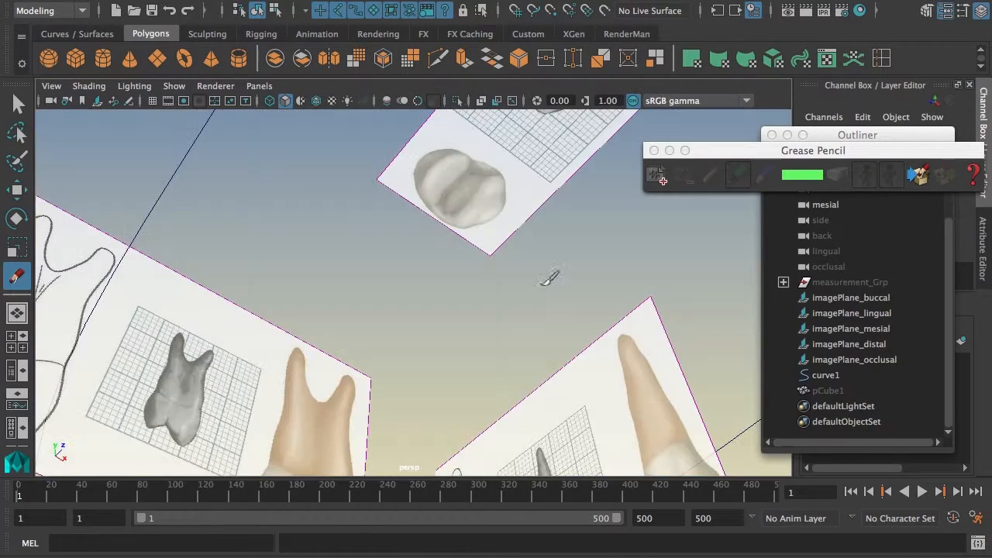
{"action": "left_click_drag", "start_coordinate": [533, 301], "coordinate": [361, 382], "text": "alt"}
{"action": "left_click_drag", "start_coordinate": [444, 395], "coordinate": [504, 351], "text": "alt"}
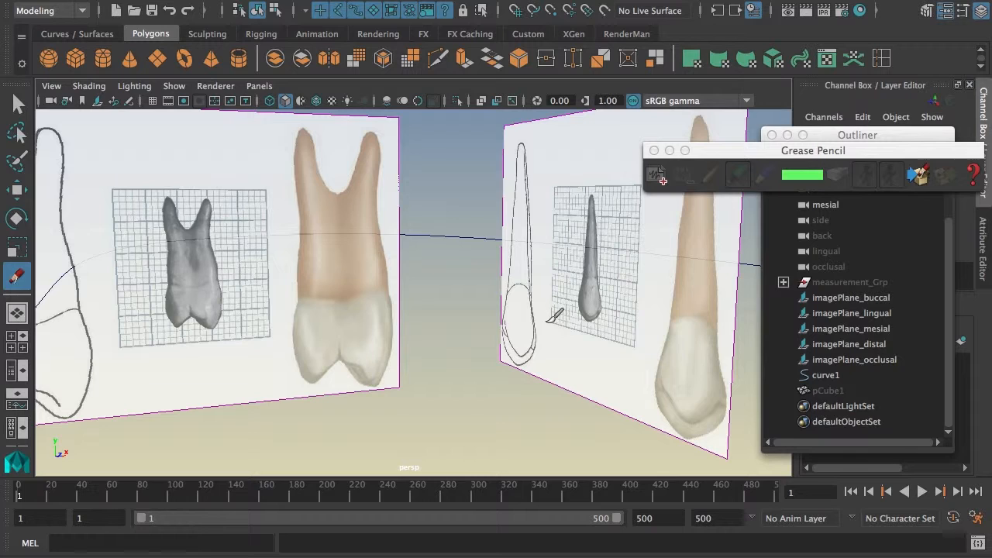
{"action": "left_click_drag", "start_coordinate": [457, 377], "coordinate": [401, 303], "text": "alt"}
{"action": "key", "text": "space"}
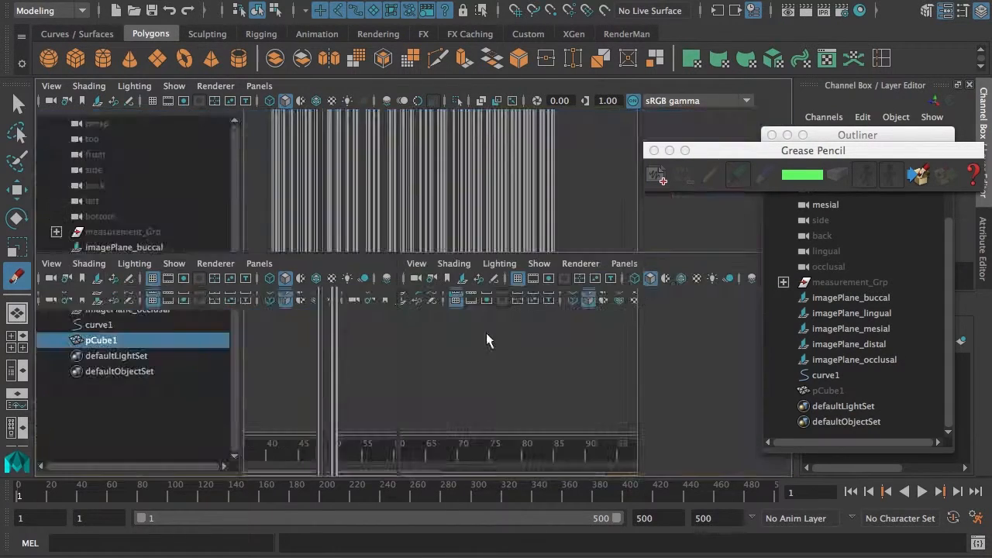
{"action": "key", "text": "space"}
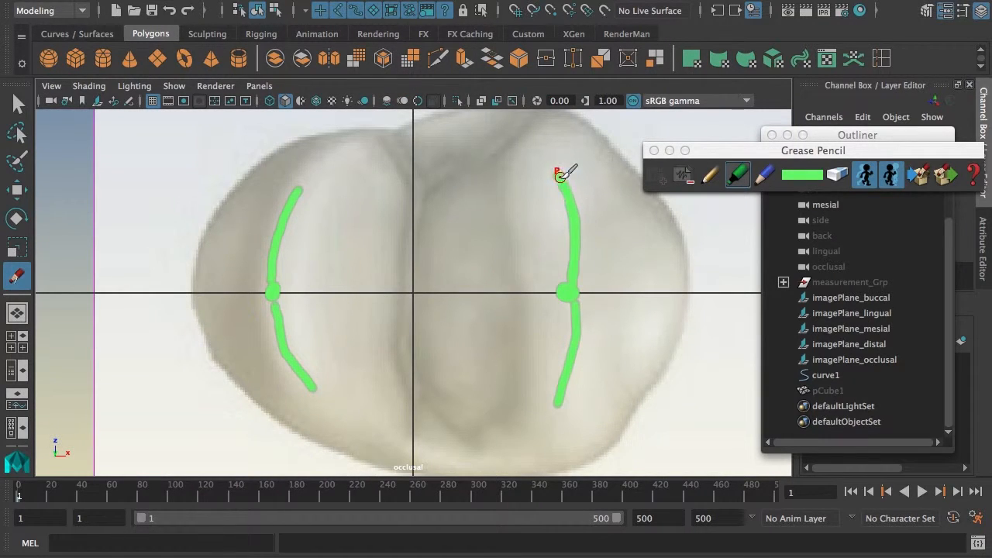
Step: Thicken the right cusp ridge line and draw the central groove between the cusps with a fork at each end
{"action": "left_click_drag", "start_coordinate": [563, 182], "coordinate": [566, 367]}
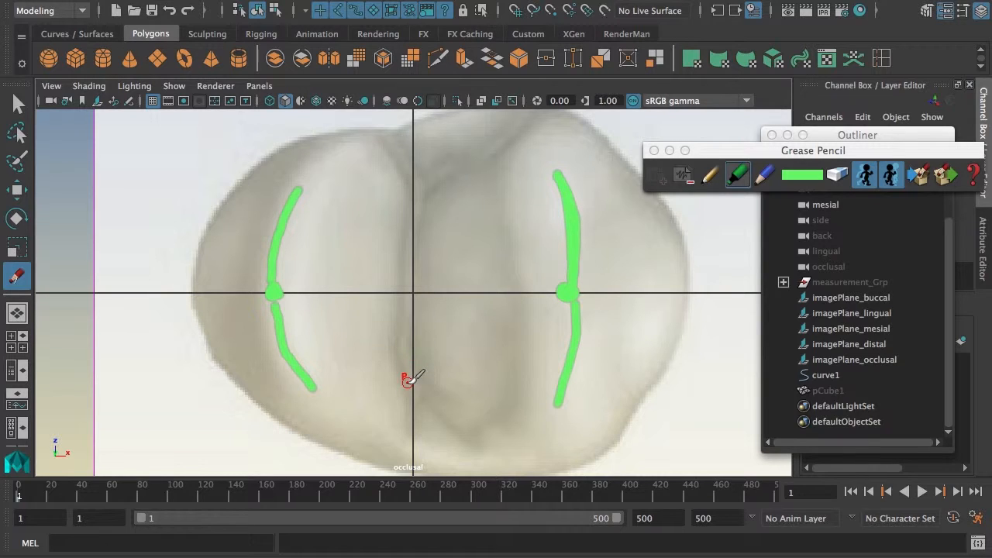
{"action": "left_click_drag", "start_coordinate": [406, 381], "coordinate": [411, 216]}
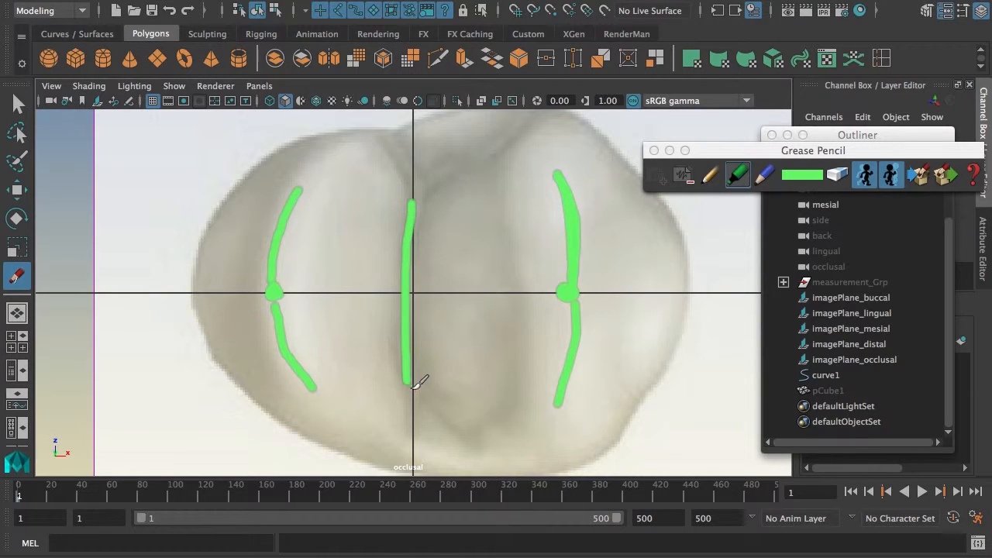
{"action": "left_click_drag", "start_coordinate": [412, 383], "coordinate": [397, 455]}
{"action": "left_click_drag", "start_coordinate": [412, 382], "coordinate": [478, 444]}
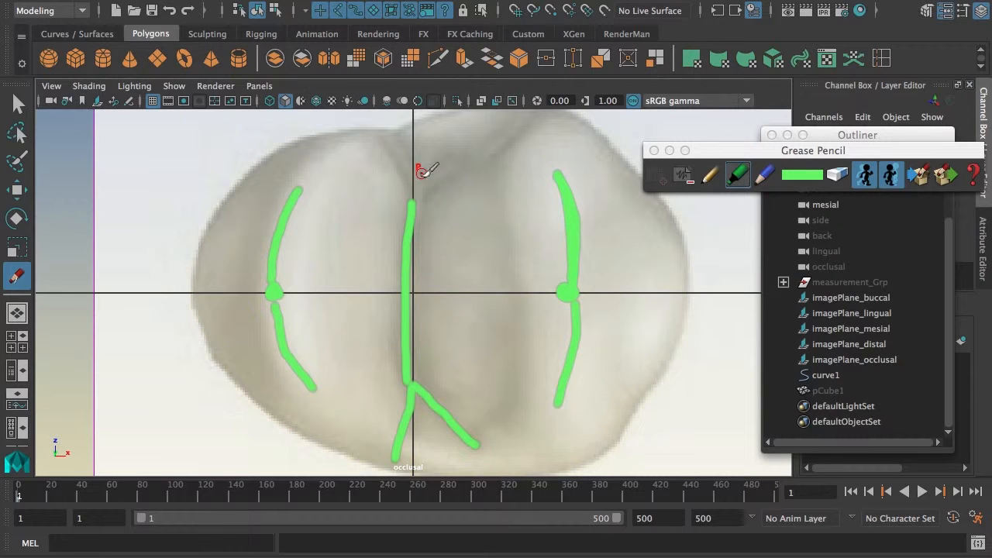
{"action": "mouse_move", "coordinate": [383, 133]}
{"action": "left_mouse_down"}
{"action": "mouse_move", "coordinate": [416, 195]}
{"action": "mouse_move", "coordinate": [509, 139]}
{"action": "left_mouse_up"}
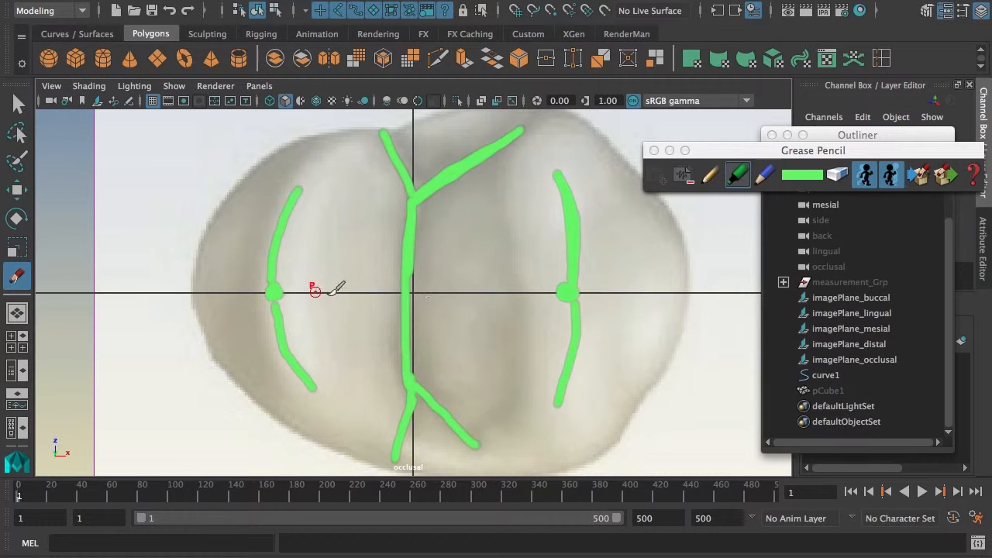
Step: Draw a transverse ridge line from each cusp tip towards the central groove, and move the Grease Pencil toolbar clear of the tooth
{"action": "left_click_drag", "start_coordinate": [295, 292], "coordinate": [363, 292]}
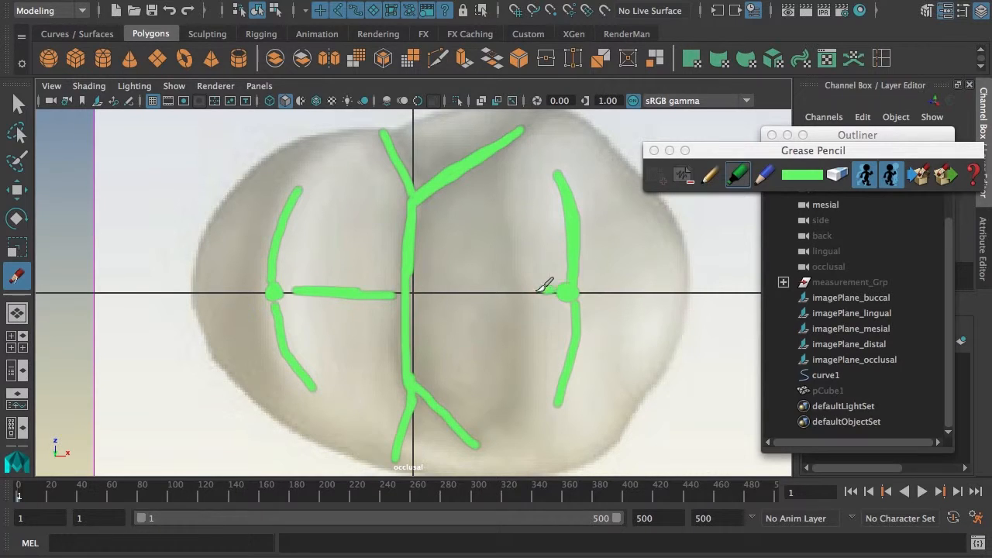
{"action": "left_click_drag", "start_coordinate": [537, 290], "coordinate": [435, 293]}
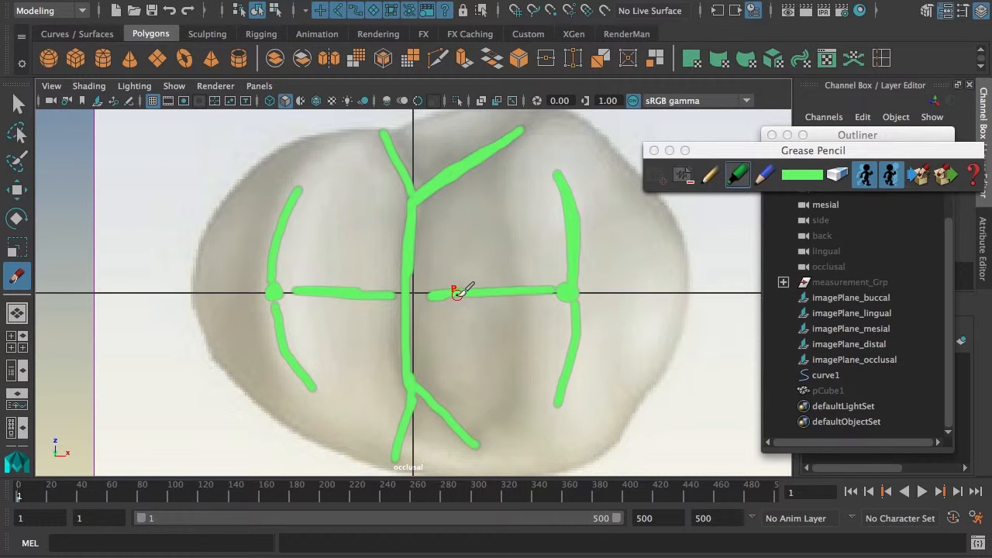
{"action": "left_click_drag", "start_coordinate": [780, 155], "coordinate": [816, 162]}
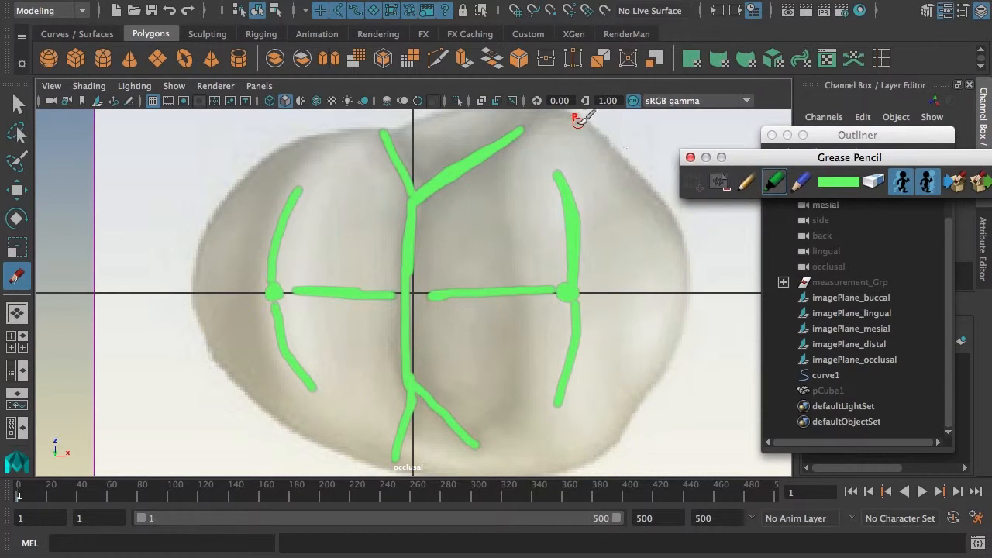
Step: Trace the lobed outline along the tooth's right side and mark two short depression lines running inward from its notches
{"action": "mouse_move", "coordinate": [576, 121]}
{"action": "left_mouse_down"}
{"action": "mouse_move", "coordinate": [653, 199]}
{"action": "mouse_move", "coordinate": [657, 360]}
{"action": "mouse_move", "coordinate": [590, 458]}
{"action": "mouse_move", "coordinate": [562, 471]}
{"action": "left_mouse_up"}
{"action": "left_click_drag", "start_coordinate": [629, 183], "coordinate": [591, 207]}
{"action": "left_click_drag", "start_coordinate": [589, 354], "coordinate": [622, 378]}
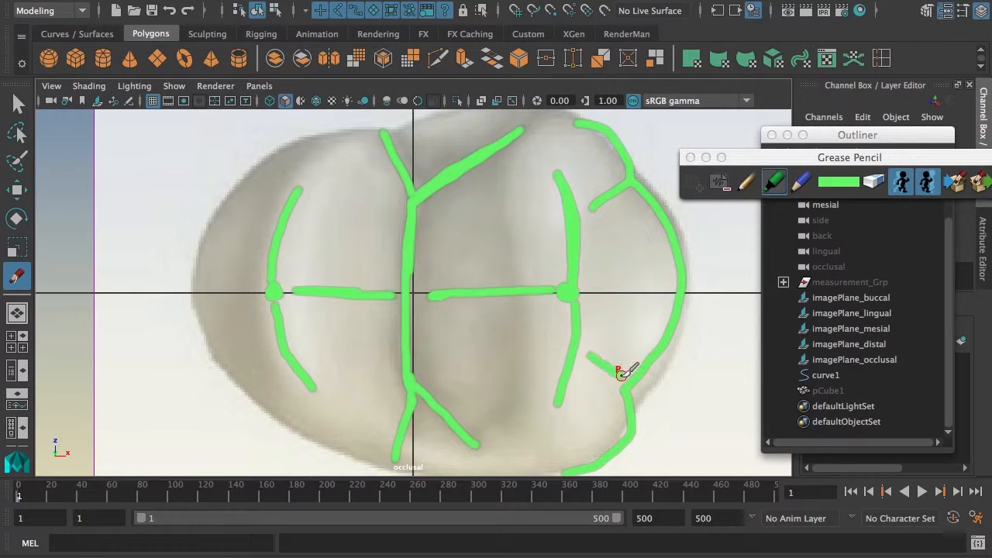
{"action": "left_click_drag", "start_coordinate": [629, 178], "coordinate": [575, 212]}
{"action": "left_click_drag", "start_coordinate": [603, 358], "coordinate": [630, 387]}
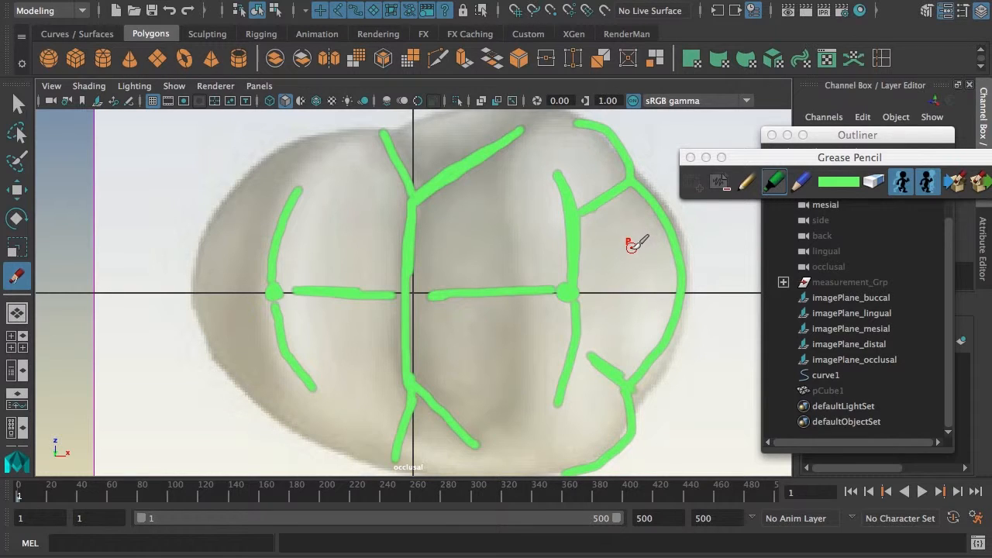
Step: Examine how the Grease Pencil marks line up with the occlusal image at different zoom levels, and restore the original framing
{"action": "scroll", "coordinate": [504, 224], "scroll_direction": "down", "scroll_amount": 4}
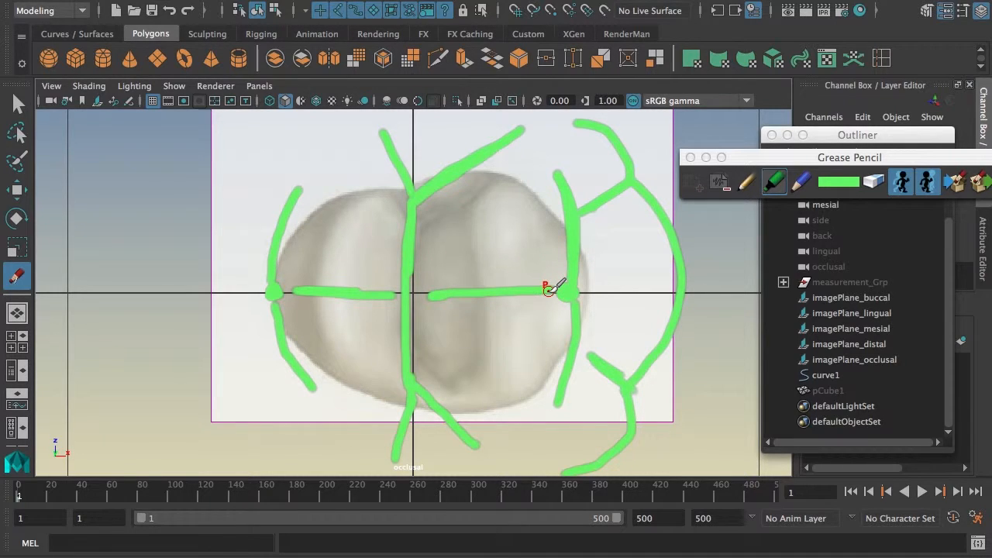
{"action": "mouse_move", "coordinate": [600, 290]}
{"action": "right_mouse_down", "text": "alt"}
{"action": "mouse_move", "coordinate": [538, 297]}
{"action": "mouse_move", "coordinate": [960, 258]}
{"action": "mouse_move", "coordinate": [912, 268]}
{"action": "mouse_move", "coordinate": [907, 293]}
{"action": "mouse_move", "coordinate": [487, 325]}
{"action": "mouse_move", "coordinate": [655, 310]}
{"action": "mouse_move", "coordinate": [538, 312]}
{"action": "mouse_move", "coordinate": [623, 304]}
{"action": "right_mouse_up", "text": "alt"}
{"action": "scroll", "coordinate": [557, 304], "scroll_direction": "up", "scroll_amount": 3}
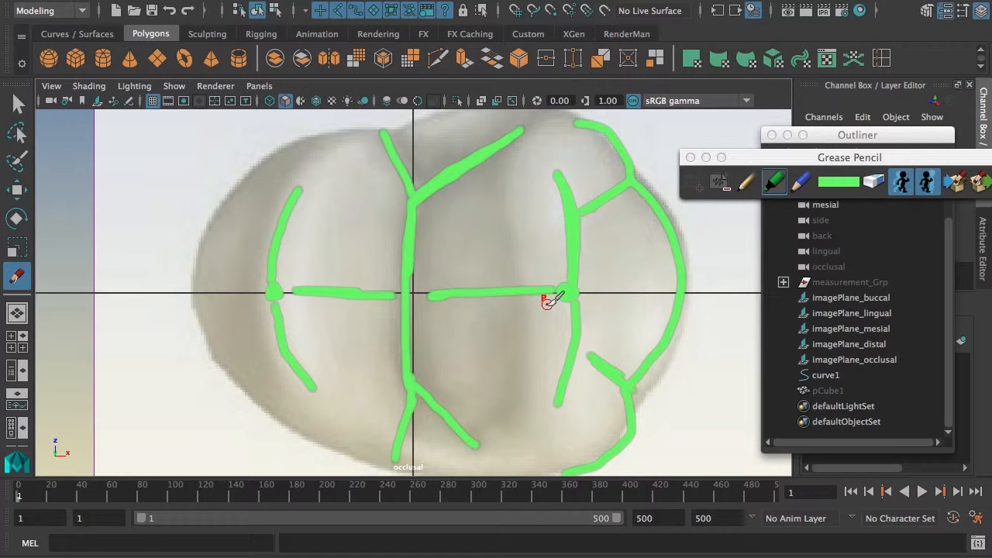
{"action": "scroll", "coordinate": [541, 301], "scroll_direction": "down", "scroll_amount": 1}
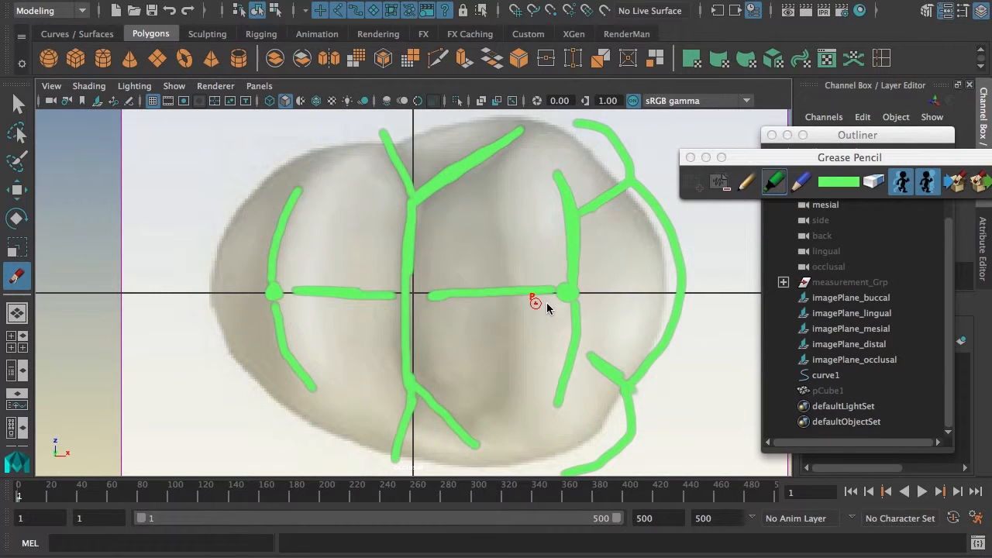
{"action": "scroll", "coordinate": [546, 307], "scroll_direction": "up", "scroll_amount": 1}
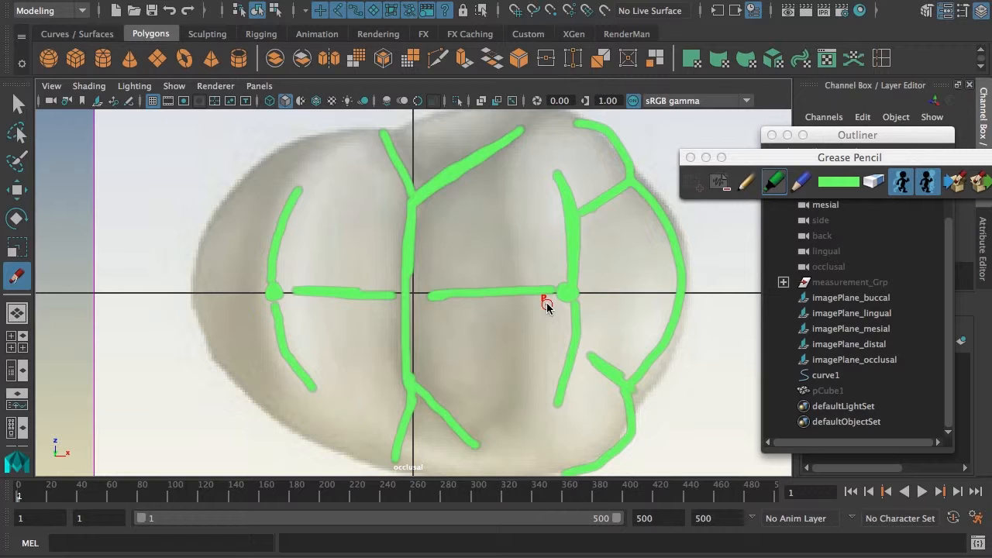
Step: Select the occlusal camera and move the Outliner away from the camera's Channel Box attributes
{"action": "left_click", "coordinate": [48, 100]}
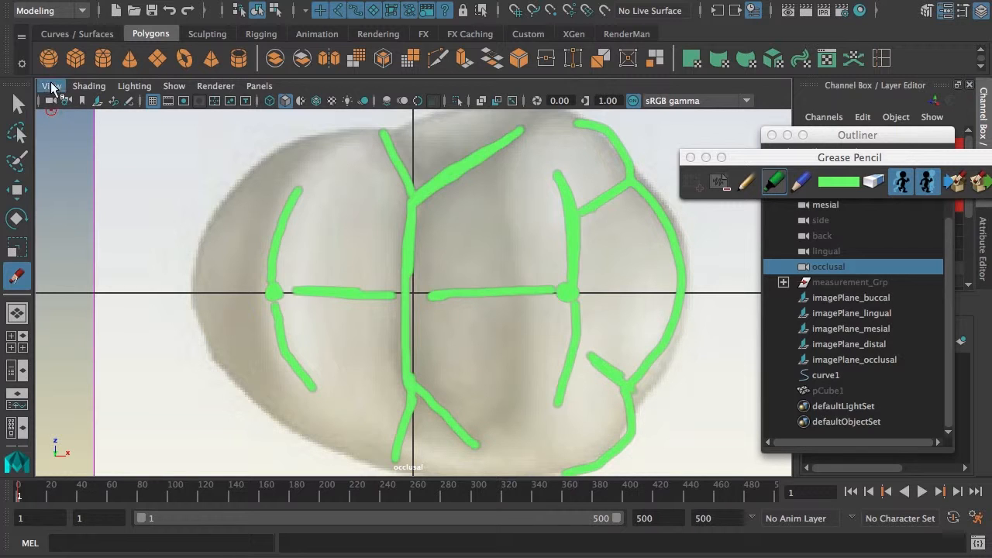
{"action": "left_click", "coordinate": [51, 86]}
{"action": "left_click", "coordinate": [64, 112]}
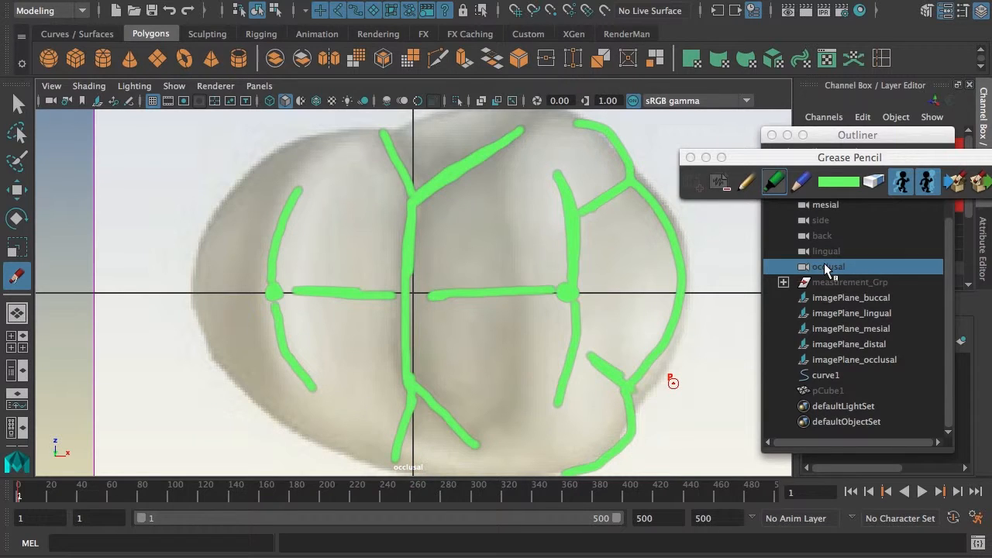
{"action": "left_click", "coordinate": [823, 267]}
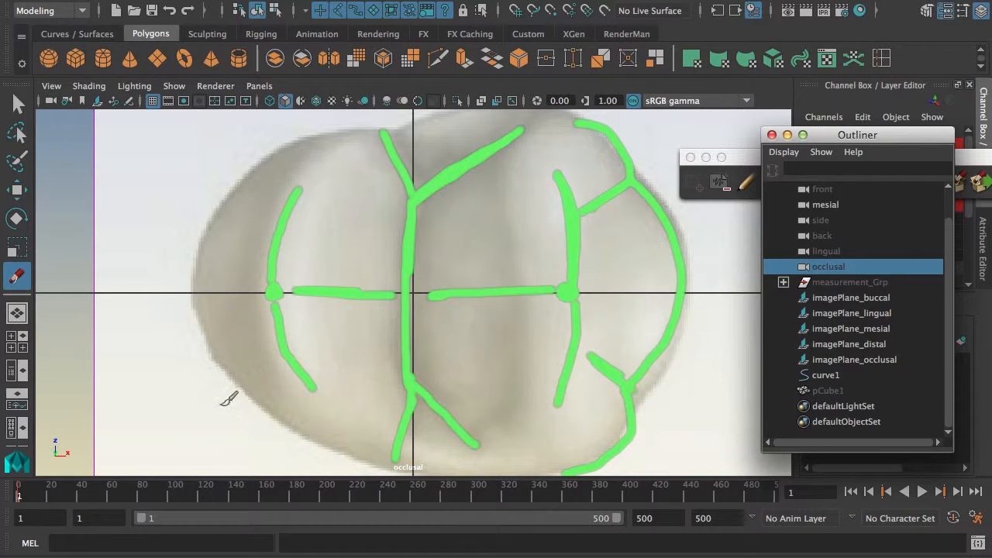
{"action": "left_click_drag", "start_coordinate": [878, 135], "coordinate": [641, 165]}
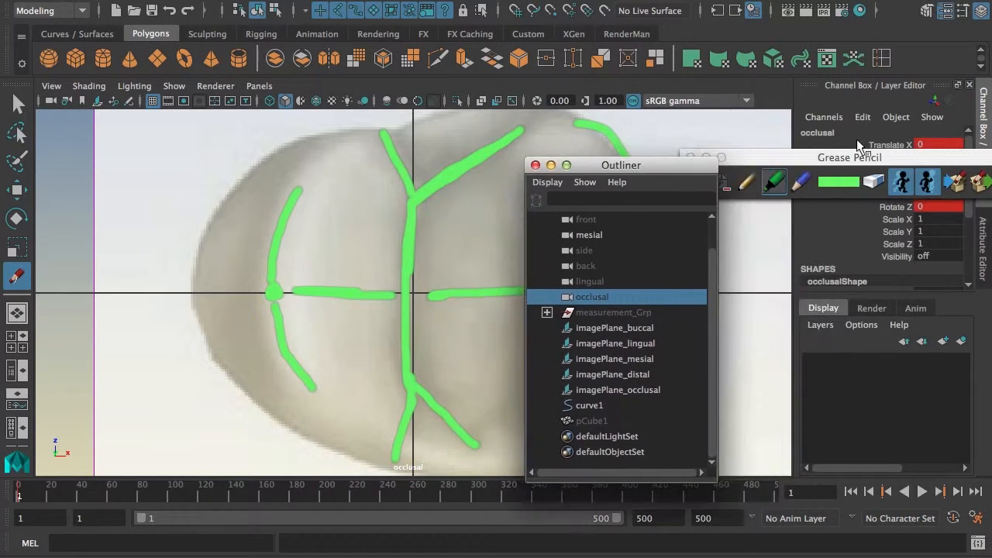
Step: Move the Grease Pencil toolbar off the Channel Box and inspect the options for the occlusal camera's translate and rotate channels
{"action": "left_click_drag", "start_coordinate": [852, 159], "coordinate": [506, 233]}
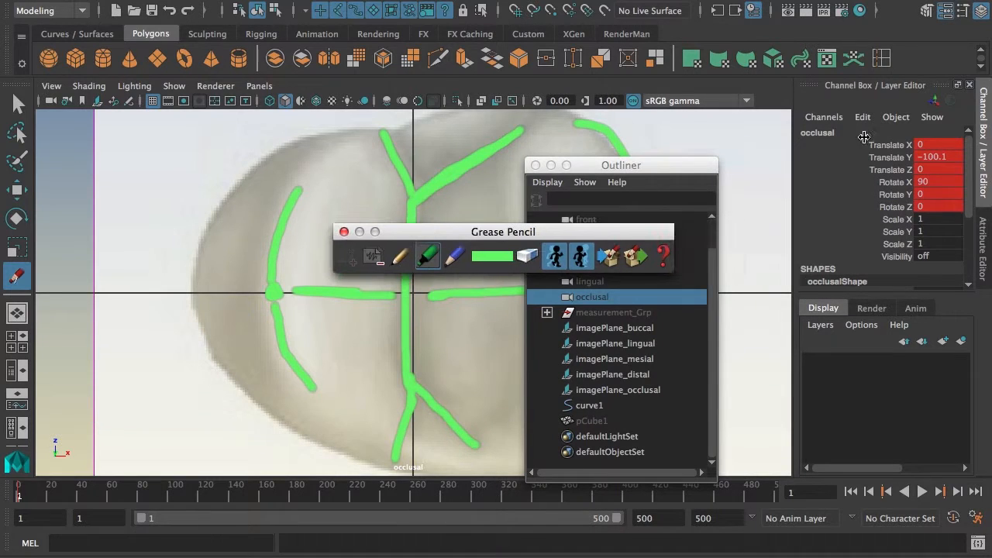
{"action": "left_click_drag", "start_coordinate": [902, 144], "coordinate": [903, 207]}
{"action": "right_click", "coordinate": [900, 153]}
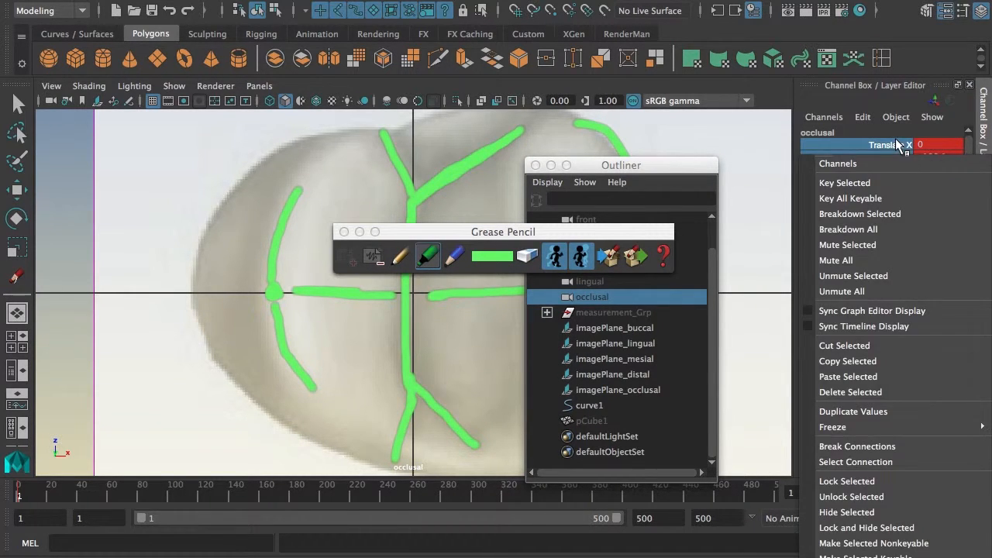
{"action": "left_click", "coordinate": [900, 145]}
{"action": "left_click", "coordinate": [898, 216]}
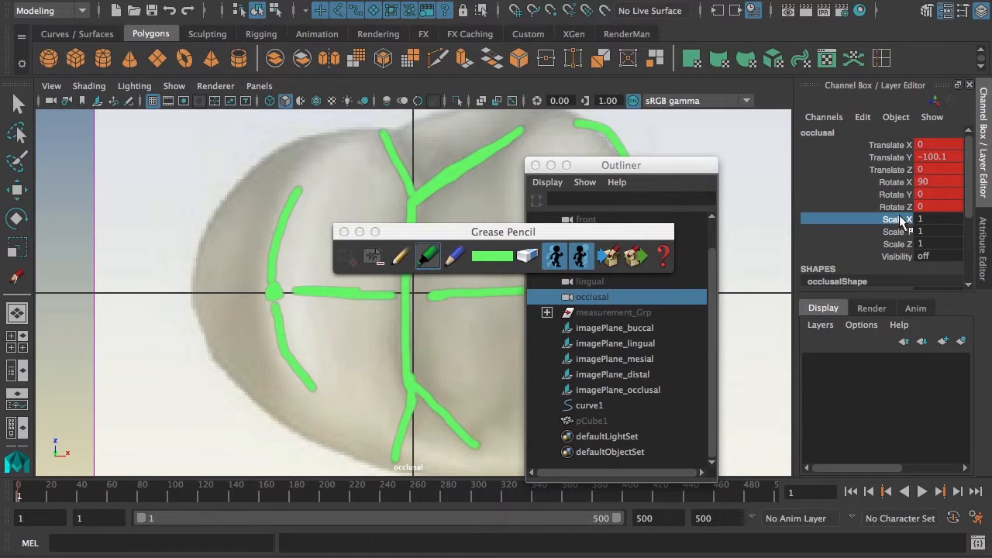
{"action": "left_click_drag", "start_coordinate": [900, 144], "coordinate": [901, 208]}
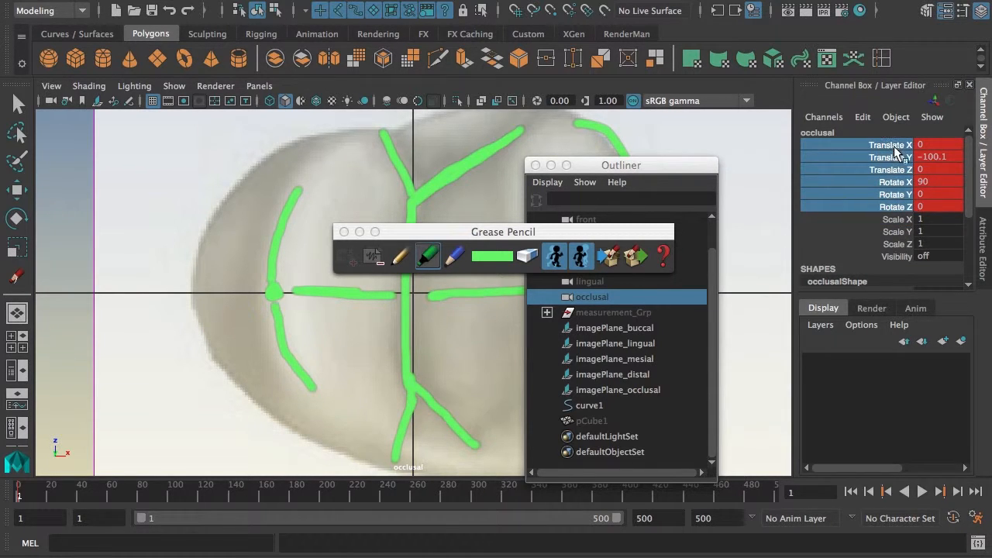
{"action": "right_click", "coordinate": [881, 155]}
{"action": "left_click", "coordinate": [901, 147]}
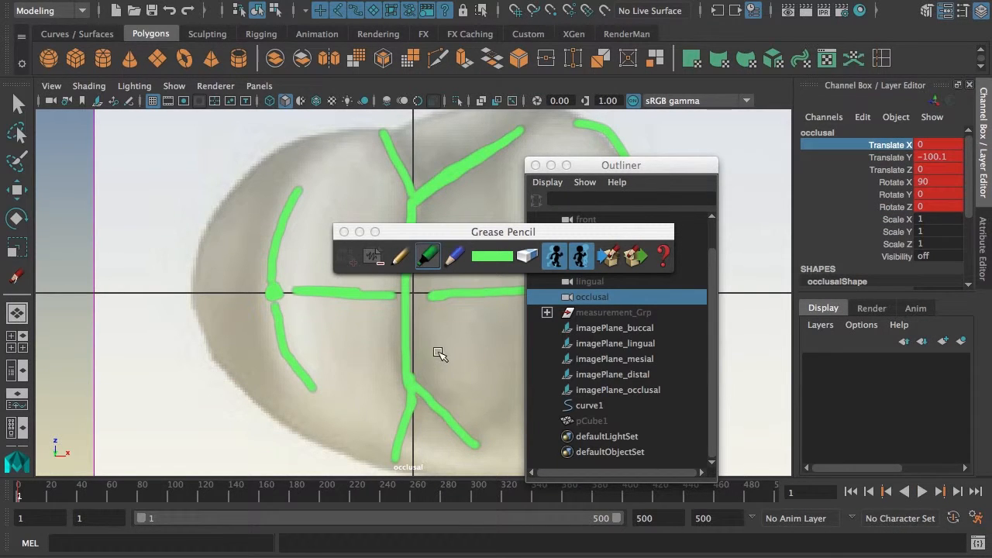
Step: Check how panning and zooming shift the occlusal image against the Grease Pencil marks, and return the camera to its keyed position
{"action": "scroll", "coordinate": [450, 345], "scroll_direction": "down", "scroll_amount": 10}
{"action": "scroll", "coordinate": [409, 344], "scroll_direction": "down", "scroll_amount": 5}
{"action": "middle_click_drag", "start_coordinate": [421, 348], "coordinate": [279, 320], "text": "alt"}
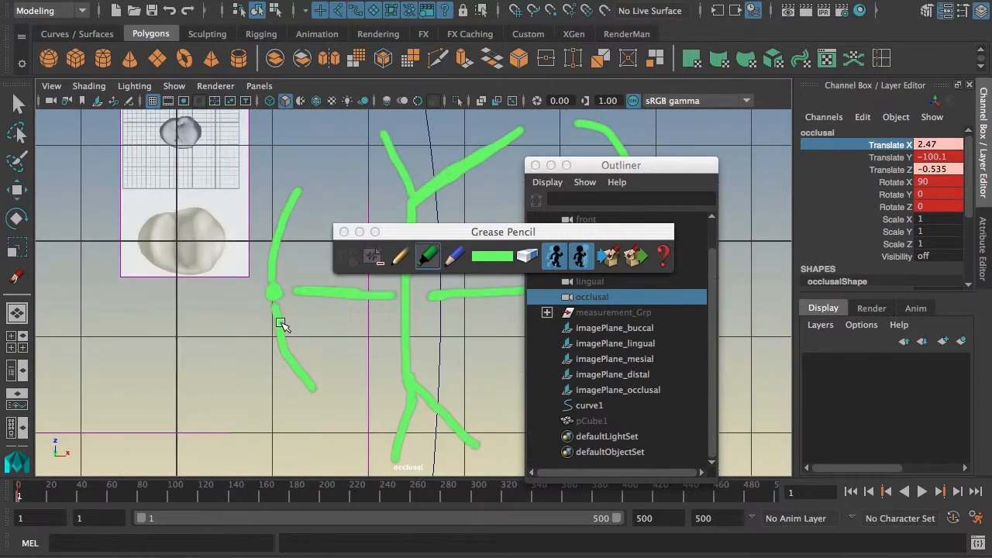
{"action": "scroll", "coordinate": [279, 302], "scroll_direction": "up", "scroll_amount": 7}
{"action": "left_click_drag", "start_coordinate": [18, 497], "coordinate": [21, 497]}
{"action": "left_click", "coordinate": [14, 496]}
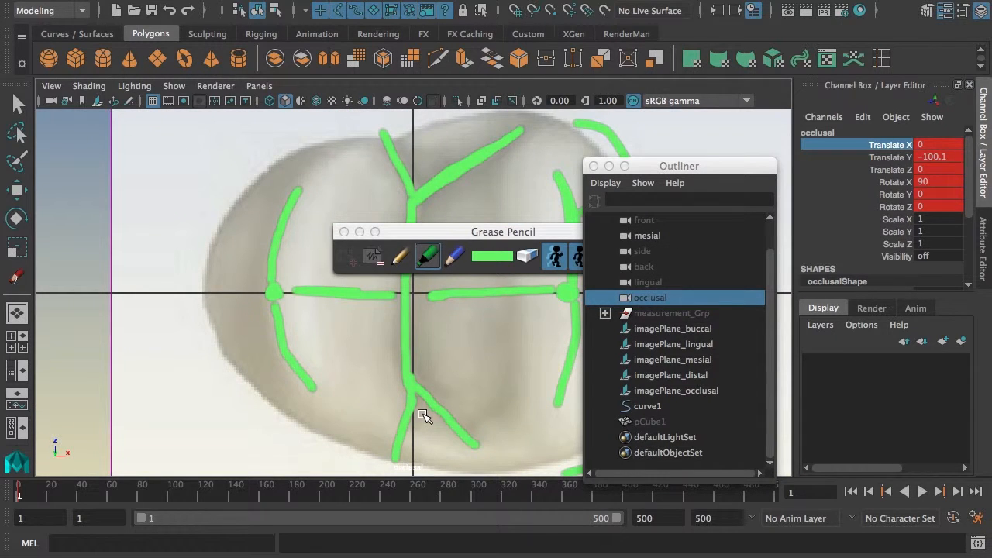
{"action": "scroll", "coordinate": [423, 411], "scroll_direction": "down", "scroll_amount": 5}
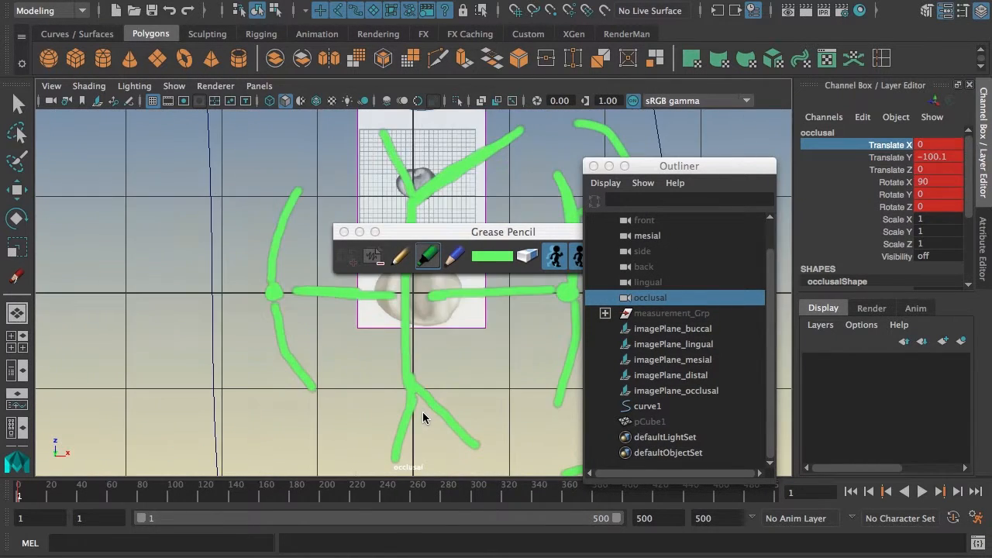
{"action": "scroll", "coordinate": [422, 416], "scroll_direction": "up", "scroll_amount": 5}
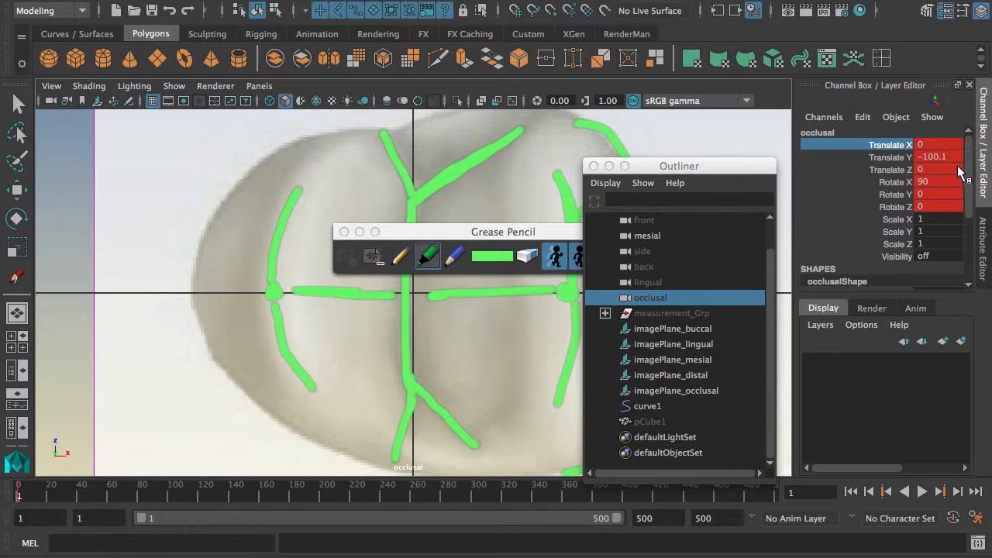
Step: Show the Attribute Editor, close the Outliner and move the Grease Pencil toolbar clear of the tooth drawing
{"action": "left_click", "coordinate": [982, 245]}
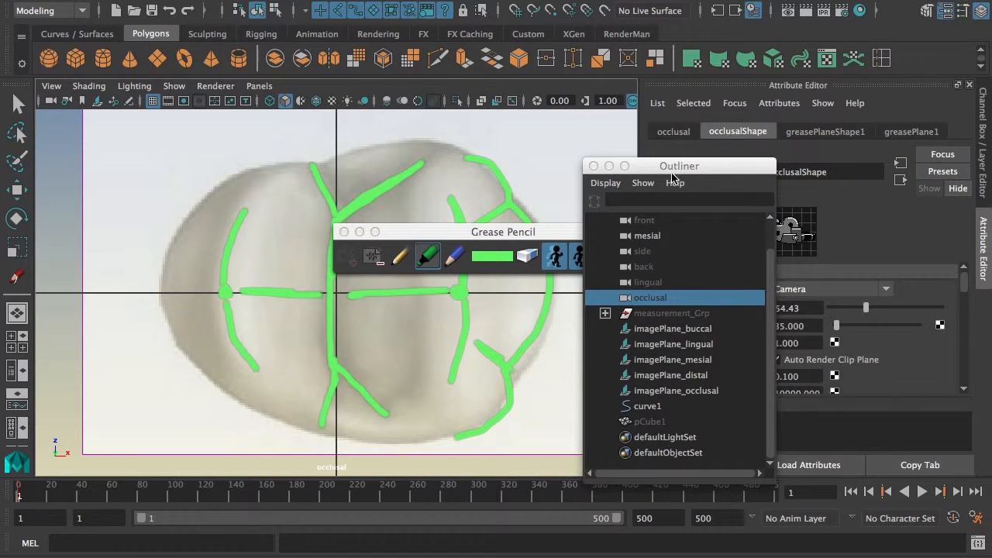
{"action": "mouse_move", "coordinate": [671, 168]}
{"action": "left_mouse_down"}
{"action": "mouse_move", "coordinate": [558, 149]}
{"action": "mouse_move", "coordinate": [738, 147]}
{"action": "left_mouse_up"}
{"action": "left_click", "coordinate": [453, 338]}
{"action": "left_click", "coordinate": [624, 140]}
{"action": "left_click_drag", "start_coordinate": [577, 233], "coordinate": [914, 161]}
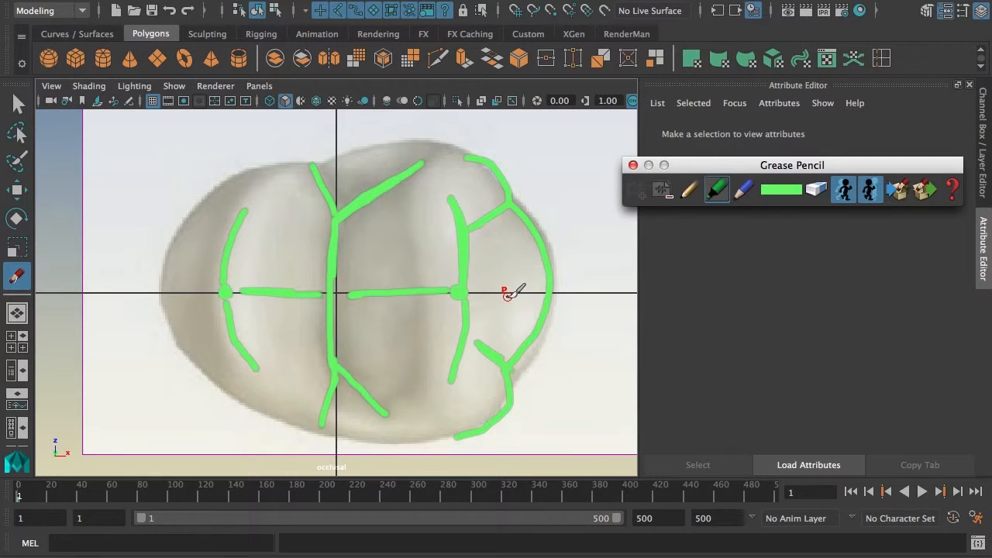
Step: Draw the two marginal ridge lines along the tooth's upper and lower edges, beside the forked ends of the central groove
{"action": "middle_click_drag", "start_coordinate": [507, 292], "coordinate": [411, 300], "text": "alt"}
{"action": "key", "text": "bracketleft"}
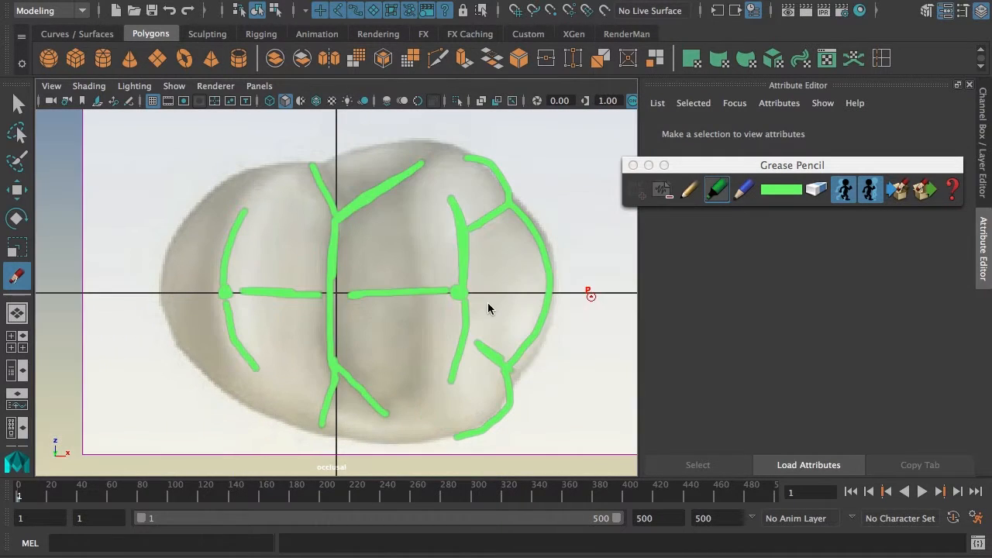
{"action": "left_click_drag", "start_coordinate": [763, 168], "coordinate": [772, 164]}
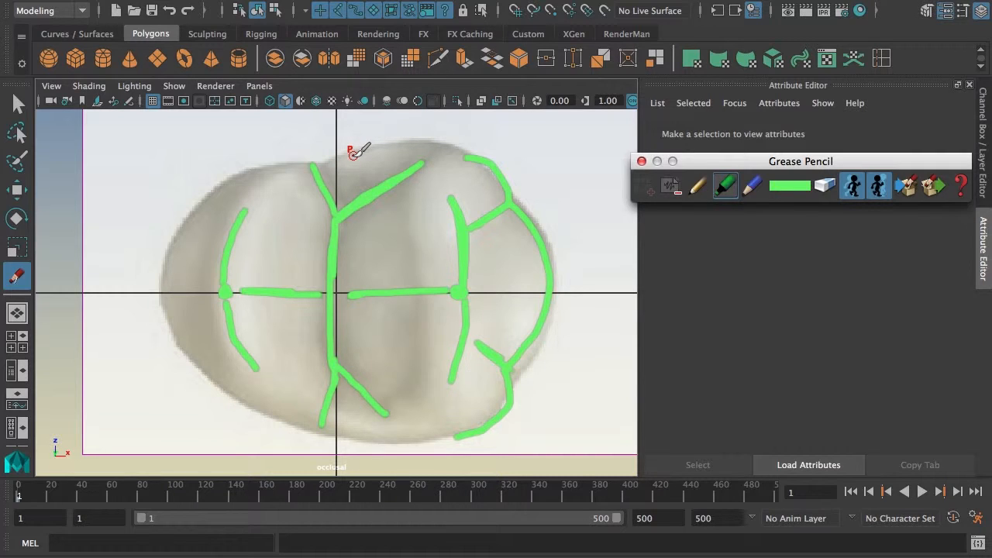
{"action": "left_click_drag", "start_coordinate": [337, 162], "coordinate": [416, 143]}
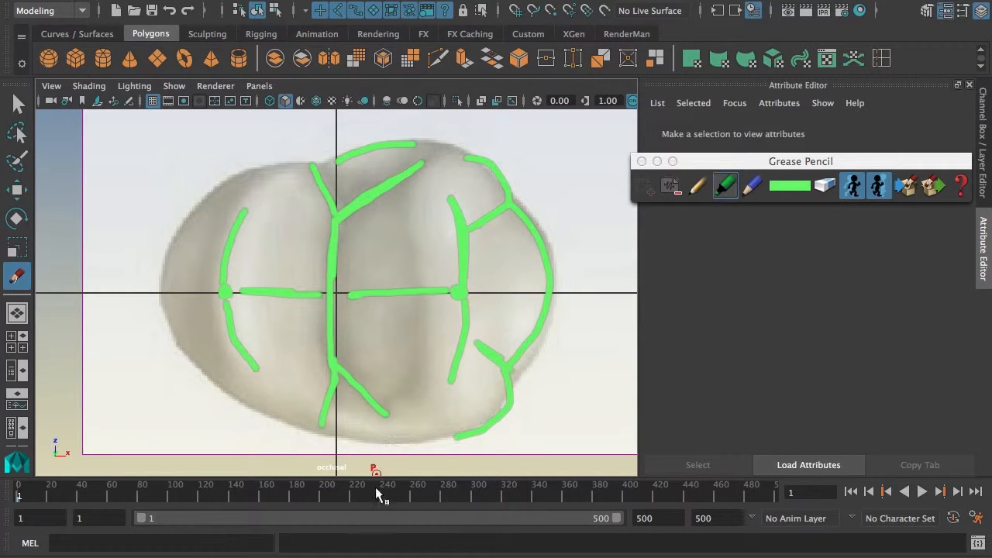
{"action": "left_click_drag", "start_coordinate": [343, 430], "coordinate": [427, 427]}
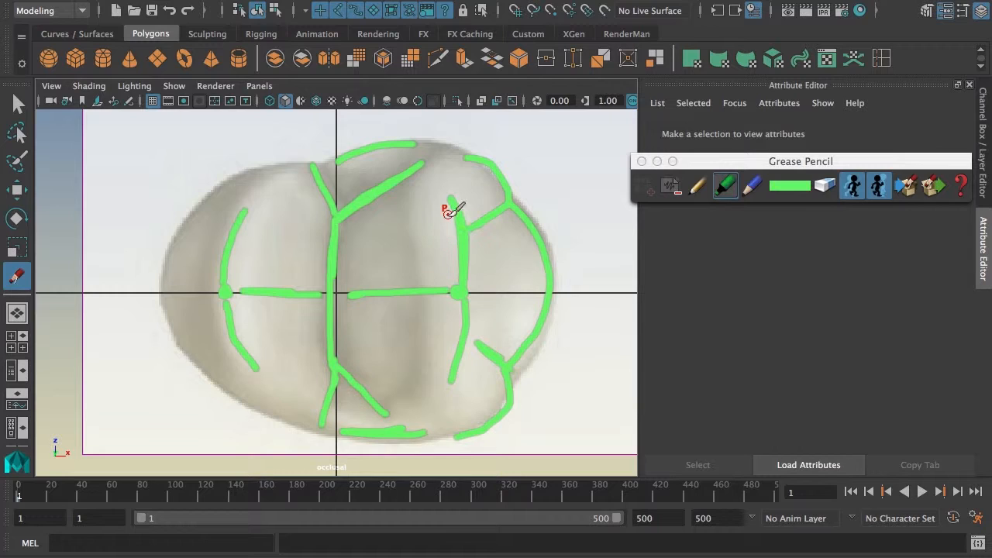
Step: Consult the maxillary first premolar page in Premolars annotated.pdf, and return to the enlarged occlusal view in Maya
{"action": "key", "text": "super+Tab"}
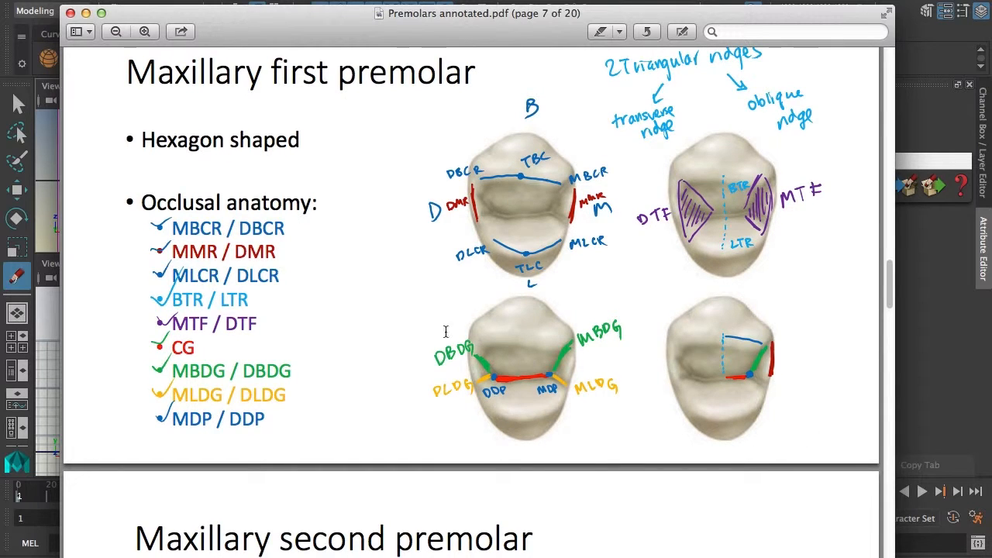
{"action": "left_click", "coordinate": [85, 13]}
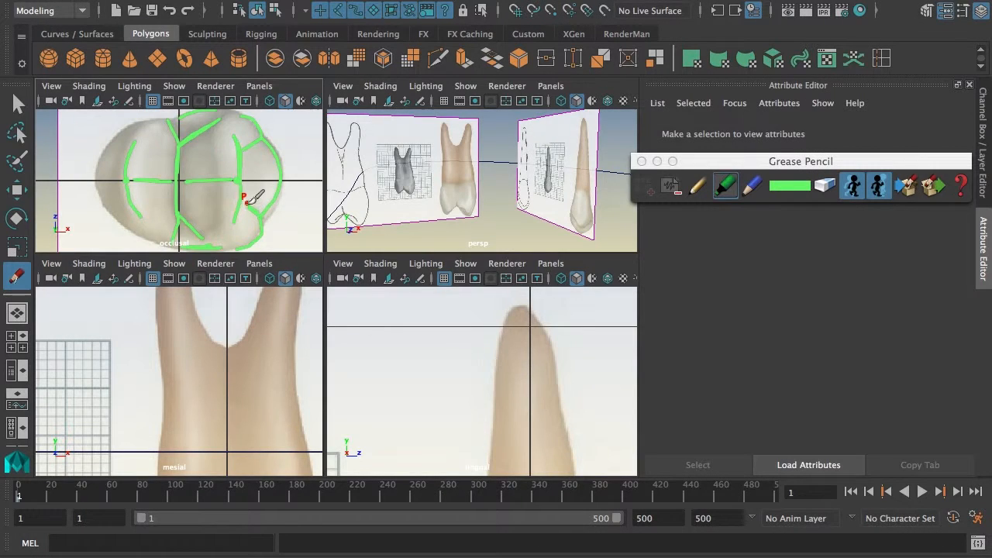
{"action": "key", "text": "space"}
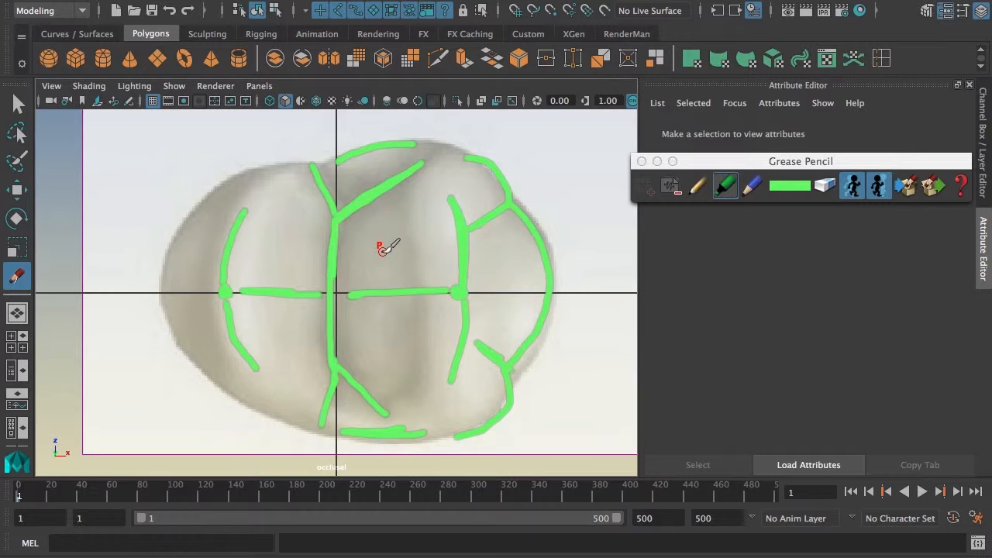
Step: Close Grease Pencil in the four-view layout and show all hidden objects
{"action": "key", "text": "space"}
{"action": "left_click", "coordinate": [642, 161]}
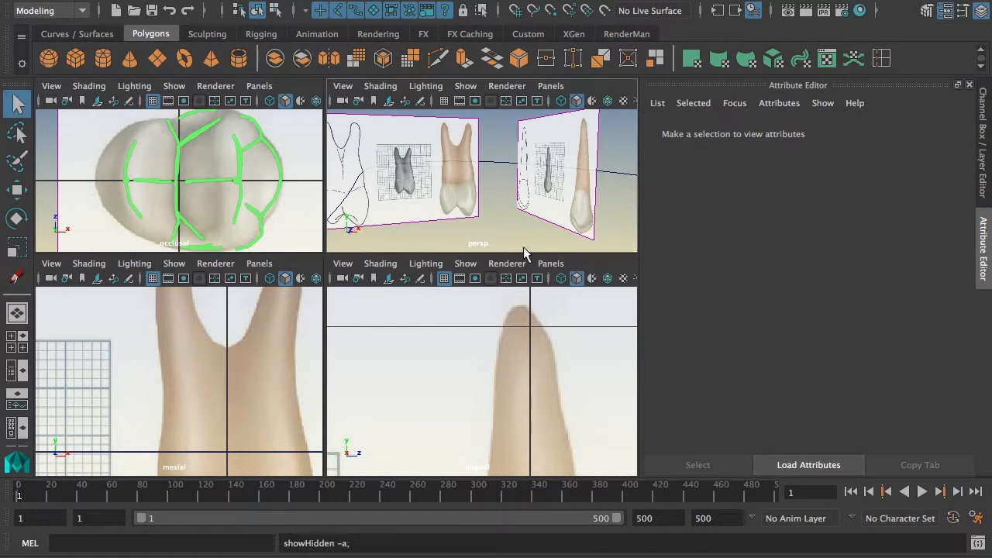
{"action": "key", "text": "ctrl+shift+h"}
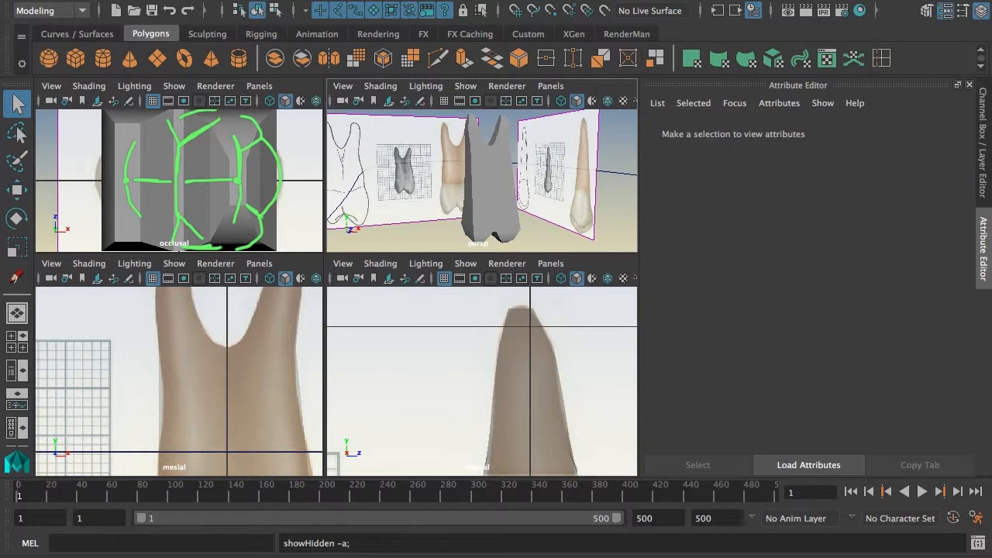
Step: Reopen the Outliner beside the views and select pCube1 in an enlarged perspective view
{"action": "left_click", "coordinate": [348, 1]}
{"action": "left_click", "coordinate": [391, 117]}
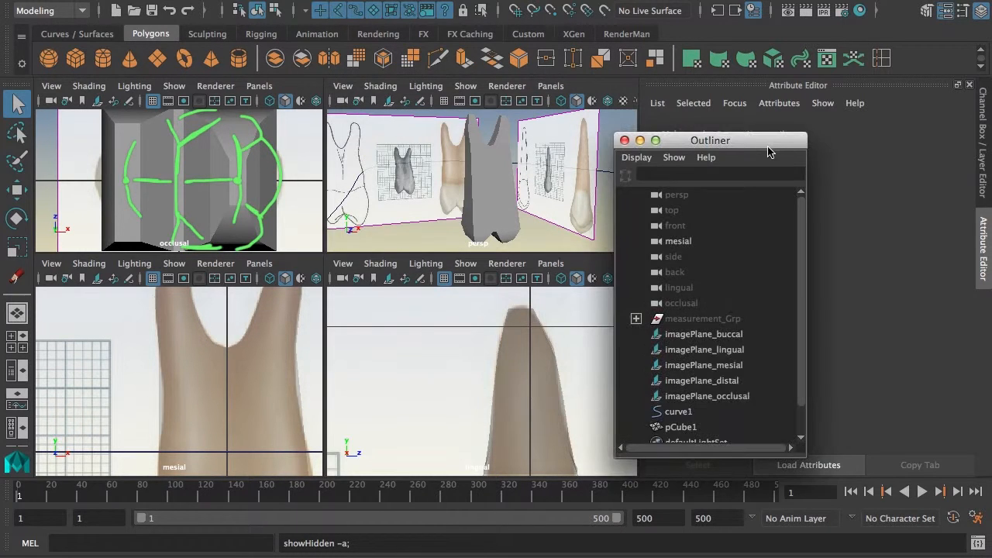
{"action": "left_click_drag", "start_coordinate": [767, 151], "coordinate": [796, 128]}
{"action": "scroll", "coordinate": [828, 275], "scroll_direction": "down", "scroll_amount": 2}
{"action": "left_click", "coordinate": [728, 373]}
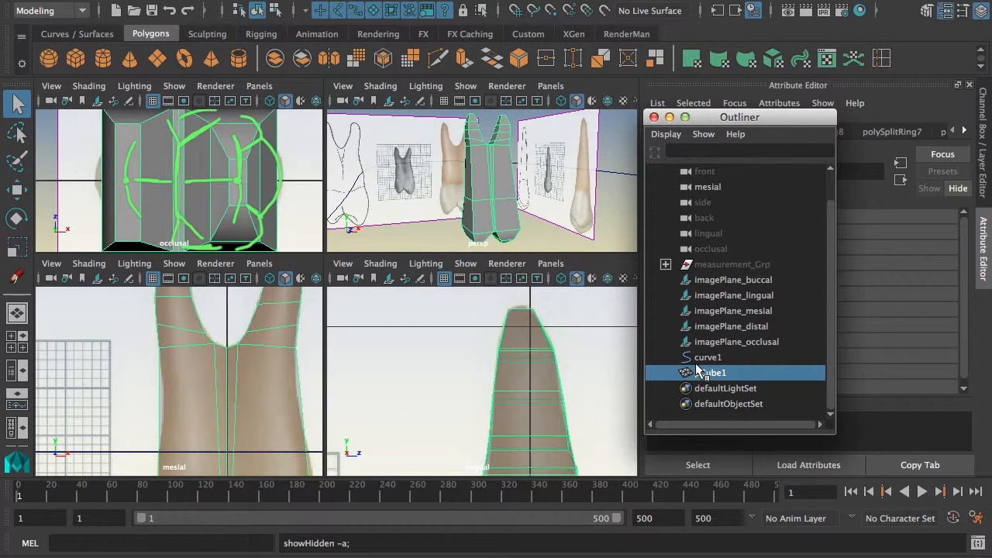
{"action": "left_click", "coordinate": [533, 224]}
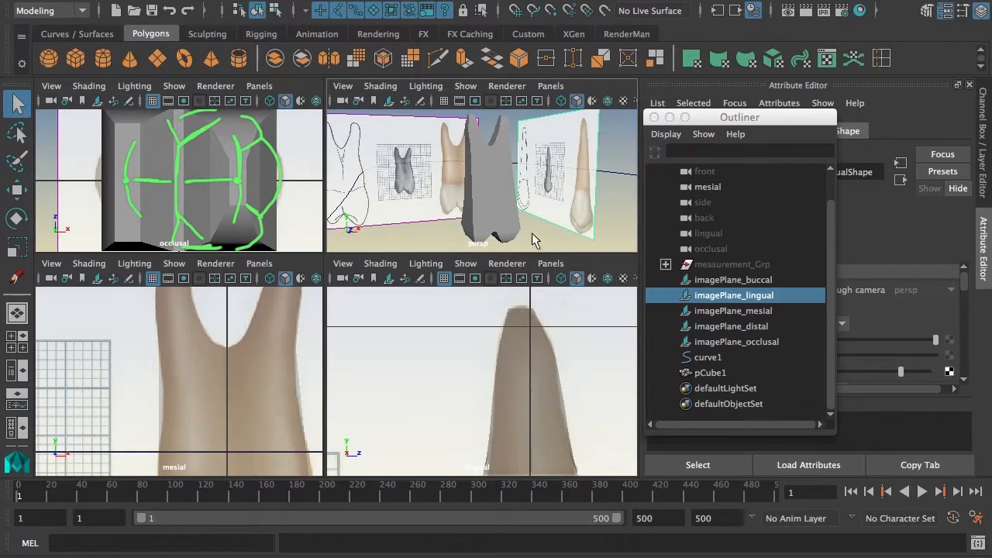
{"action": "left_click", "coordinate": [531, 235]}
{"action": "key", "text": "space"}
{"action": "left_click_drag", "start_coordinate": [418, 298], "coordinate": [351, 265], "text": "alt"}
{"action": "left_click", "coordinate": [351, 265]}
Step: Examine the occlusal surface of the tooth block from several angles in the perspective view
{"action": "right_click_drag", "start_coordinate": [351, 265], "coordinate": [467, 277], "text": "alt"}
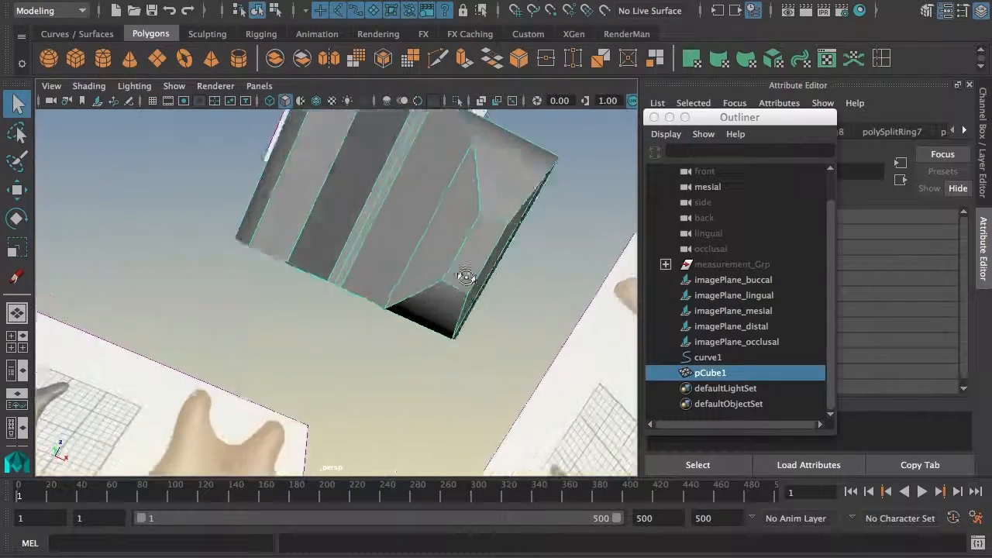
{"action": "left_click_drag", "start_coordinate": [467, 277], "coordinate": [465, 224], "text": "alt"}
{"action": "middle_click_drag", "start_coordinate": [465, 224], "coordinate": [443, 274], "text": "alt"}
{"action": "left_click_drag", "start_coordinate": [405, 188], "coordinate": [313, 242], "text": "alt"}
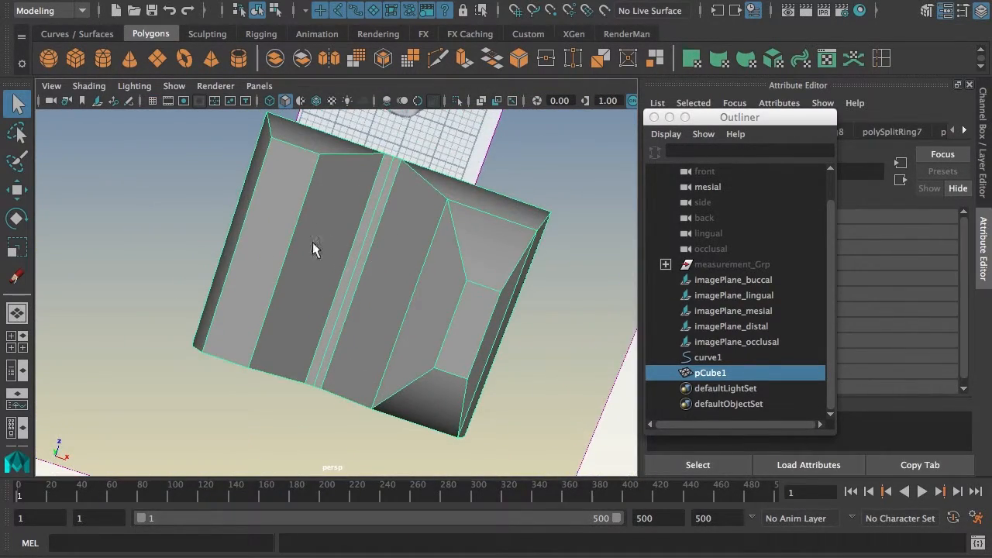
{"action": "left_click_drag", "start_coordinate": [401, 252], "coordinate": [405, 272], "text": "alt"}
{"action": "left_click_drag", "start_coordinate": [437, 210], "coordinate": [436, 274], "text": "alt"}
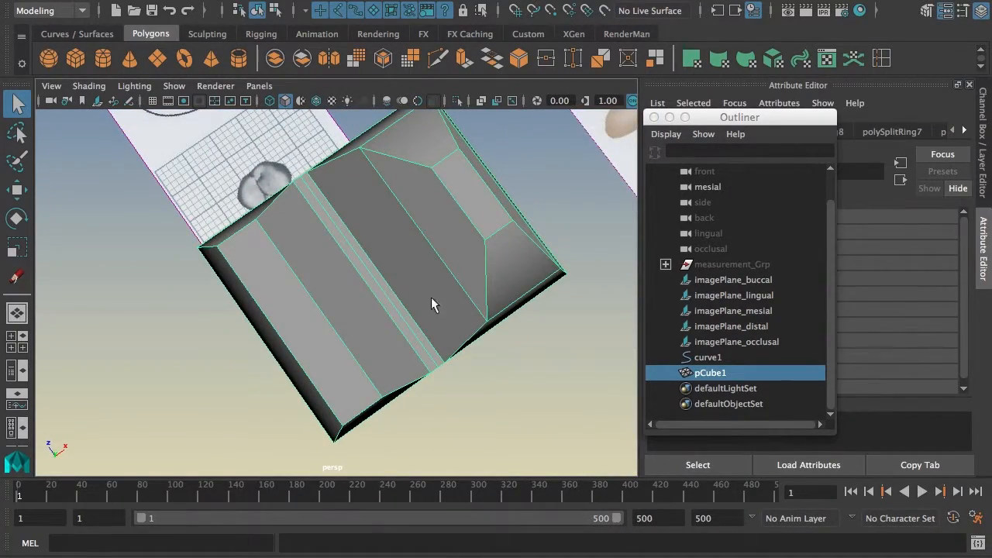
{"action": "left_click_drag", "start_coordinate": [392, 309], "coordinate": [322, 277], "text": "alt"}
{"action": "left_click_drag", "start_coordinate": [447, 317], "coordinate": [379, 285], "text": "alt"}
Step: Try inserting edge loops across the crown, along both cusp slopes and along the central groove
{"action": "right_click_drag", "start_coordinate": [411, 288], "coordinate": [337, 308], "text": "shift"}
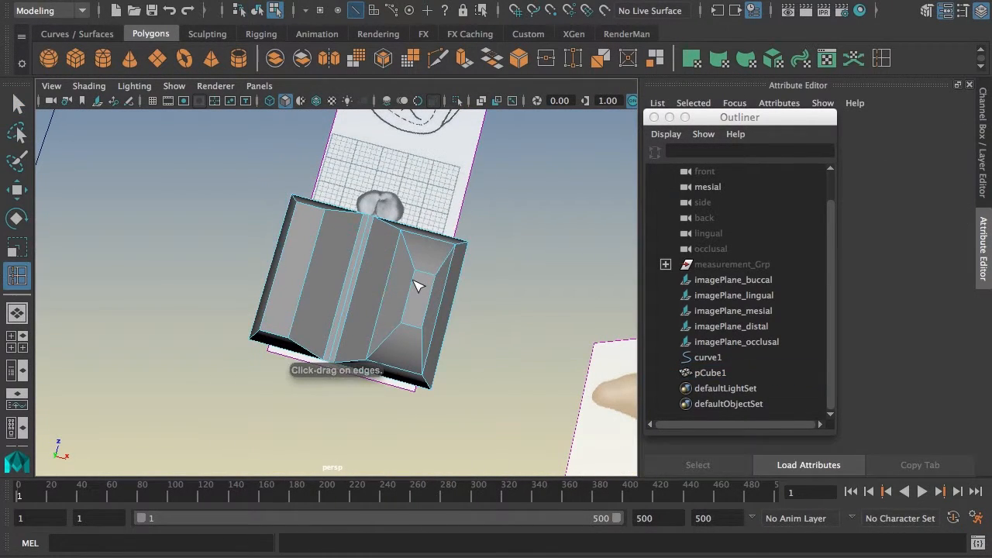
{"action": "left_click", "coordinate": [415, 289]}
{"action": "left_click", "coordinate": [411, 308]}
{"action": "left_click", "coordinate": [409, 313]}
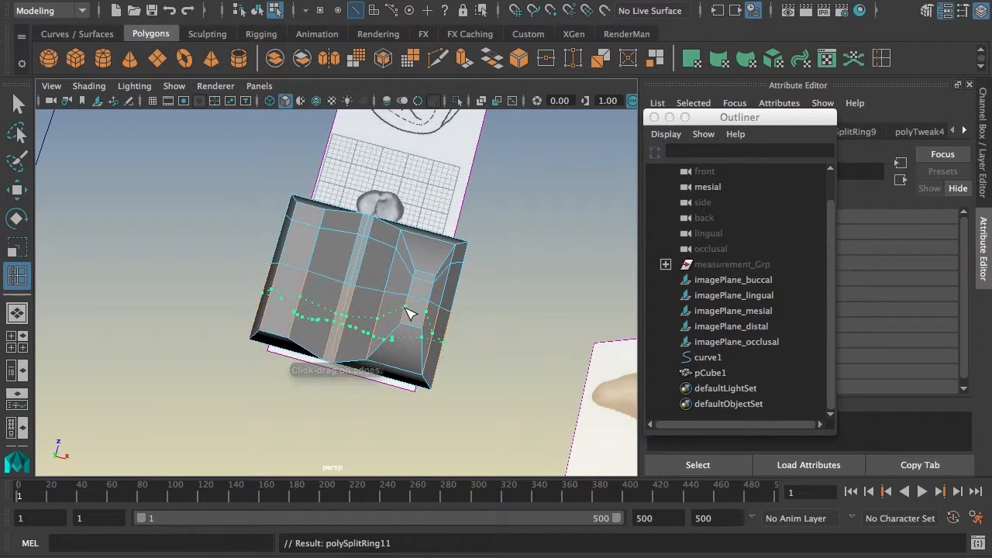
{"action": "left_click", "coordinate": [359, 367]}
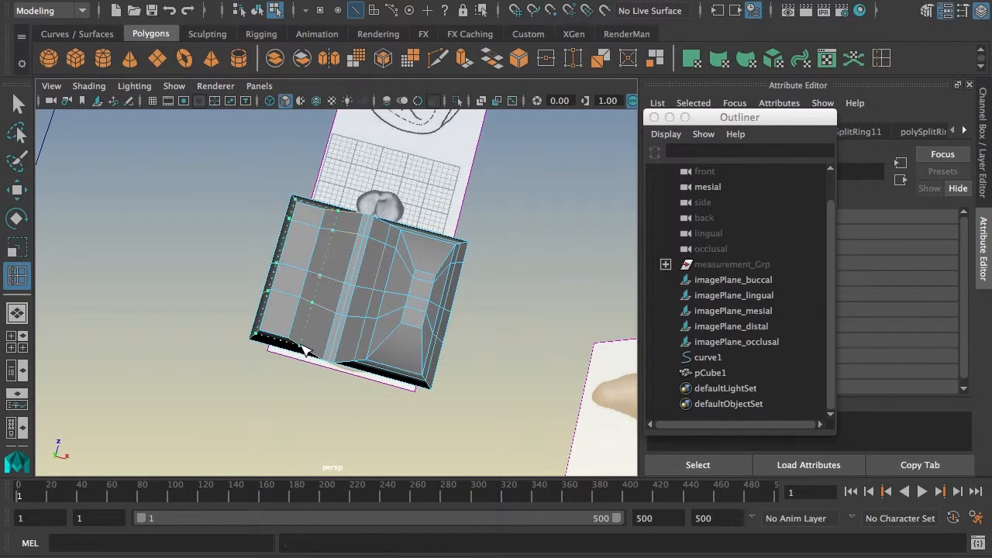
{"action": "left_click", "coordinate": [312, 358]}
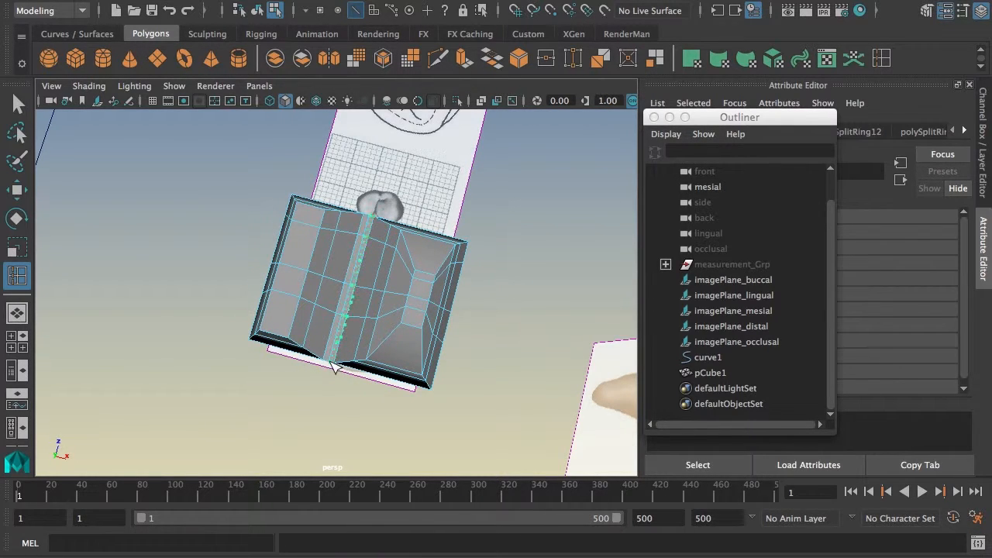
{"action": "left_click", "coordinate": [335, 368]}
Step: Try two further edge loops across the crown between the existing crosswise loops, and inspect the resulting grid from several angles
{"action": "left_click_drag", "start_coordinate": [365, 344], "coordinate": [313, 210], "text": "alt"}
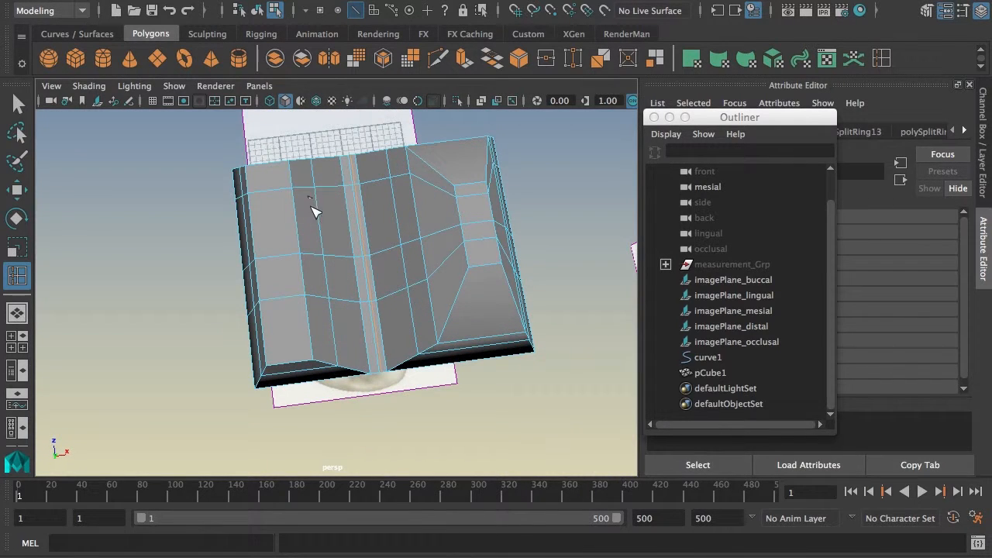
{"action": "left_click", "coordinate": [296, 220]}
{"action": "left_click", "coordinate": [310, 316]}
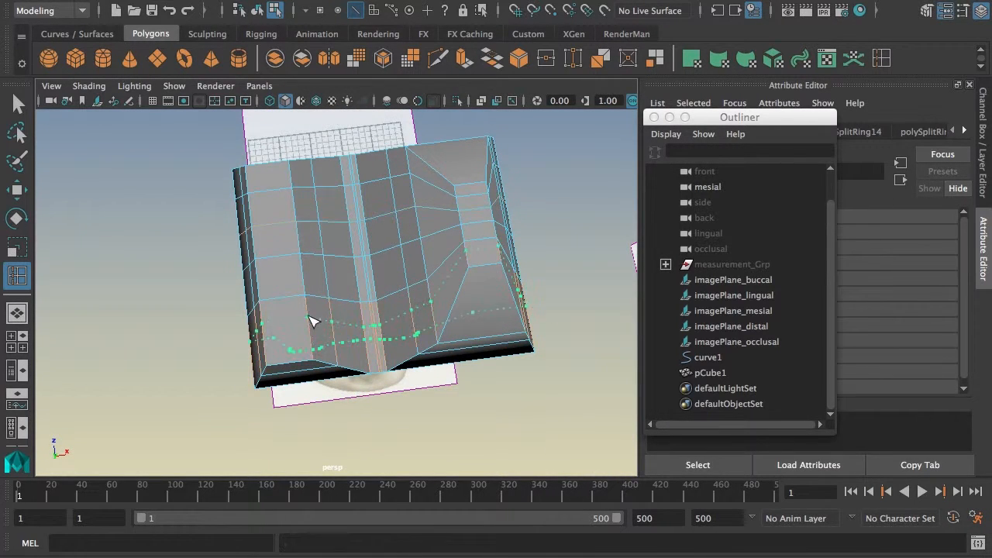
{"action": "left_click_drag", "start_coordinate": [459, 326], "coordinate": [471, 355], "text": "alt"}
{"action": "left_click_drag", "start_coordinate": [317, 344], "coordinate": [419, 313], "text": "alt"}
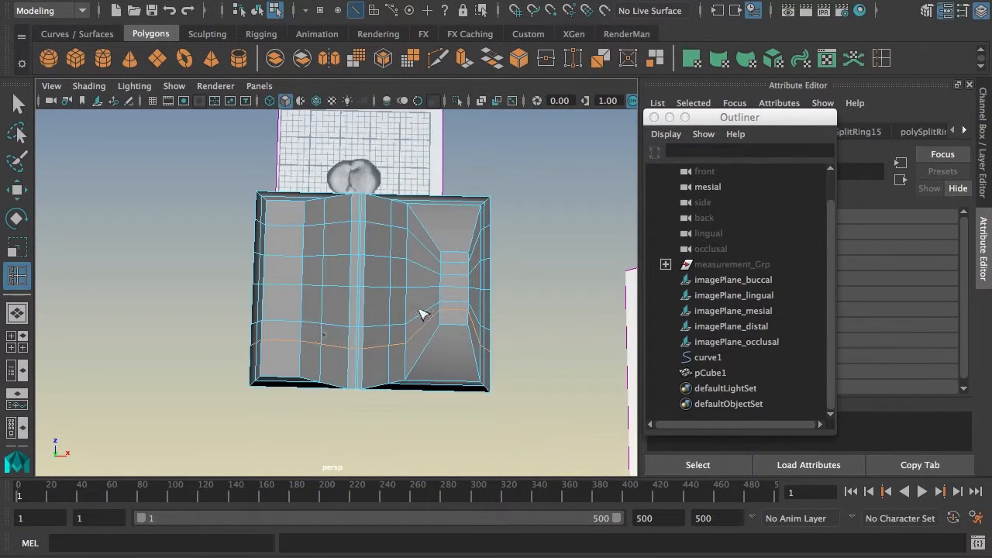
{"action": "left_click_drag", "start_coordinate": [361, 336], "coordinate": [417, 252], "text": "alt"}
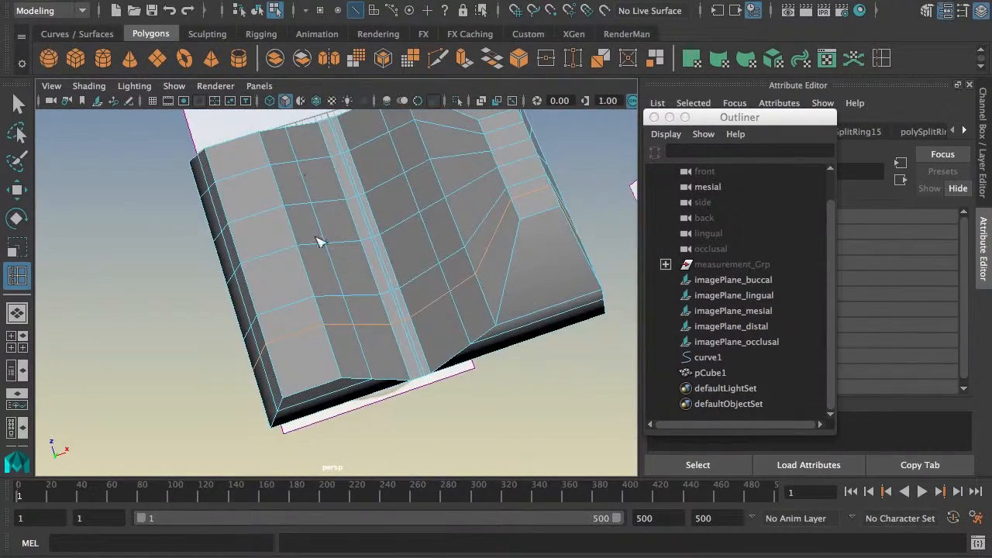
{"action": "left_click_drag", "start_coordinate": [319, 241], "coordinate": [362, 202], "text": "alt"}
{"action": "left_click_drag", "start_coordinate": [469, 199], "coordinate": [460, 241], "text": "alt"}
{"action": "left_click_drag", "start_coordinate": [462, 162], "coordinate": [372, 209], "text": "alt"}
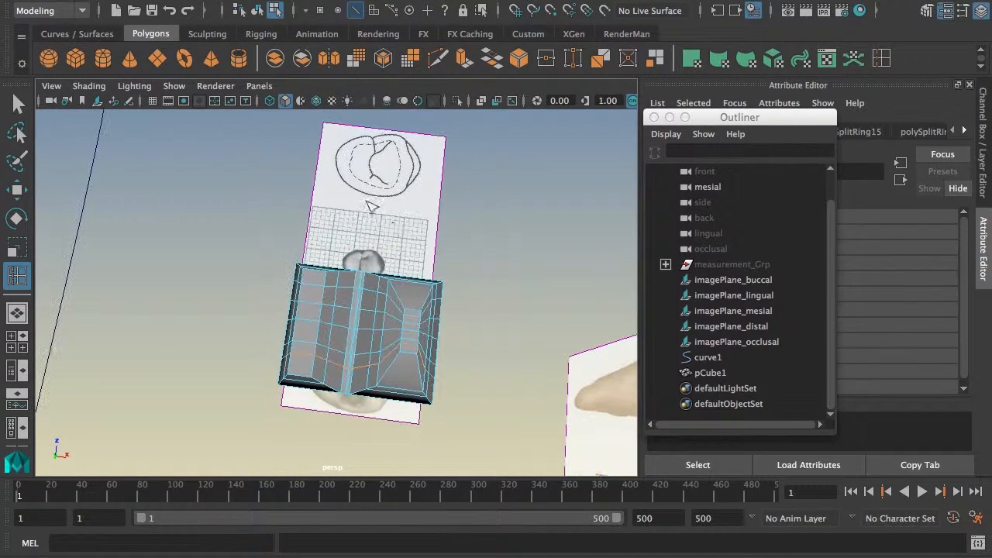
Step: Undo all the trial edge loops on pCube1 and view the crown from the side
{"action": "key", "text": "z"}
{"action": "key", "text": "z"}
{"action": "key", "text": "z"}
{"action": "key", "text": "z"}
{"action": "key", "text": "z"}
{"action": "key", "text": "z"}
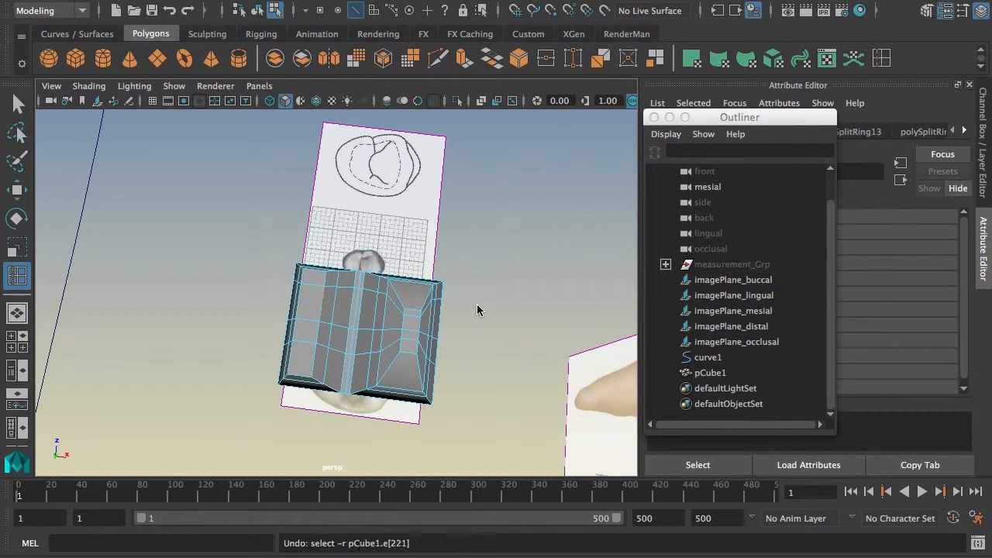
{"action": "key", "text": "z"}
{"action": "key", "text": "z"}
{"action": "key", "text": "z"}
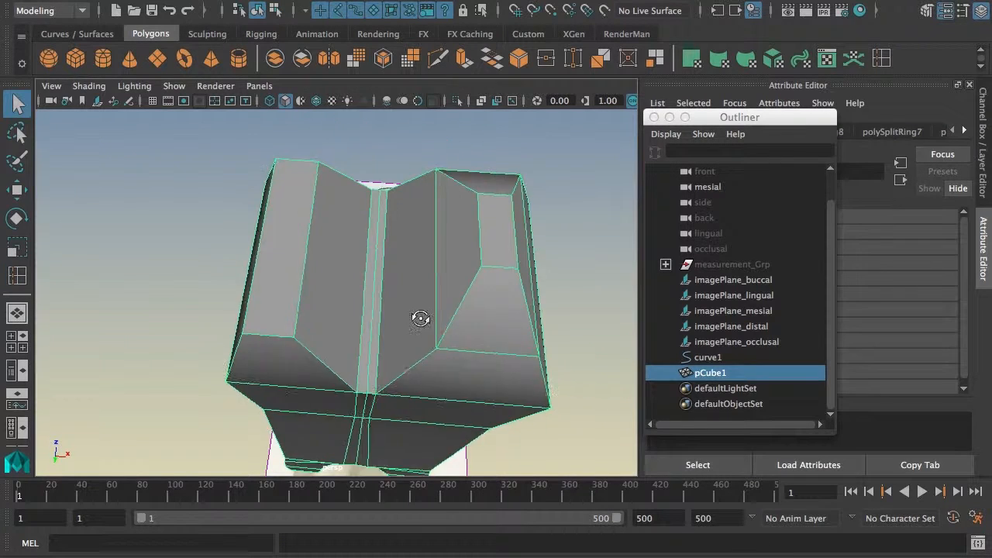
{"action": "left_click_drag", "start_coordinate": [420, 316], "coordinate": [436, 300], "text": "alt"}
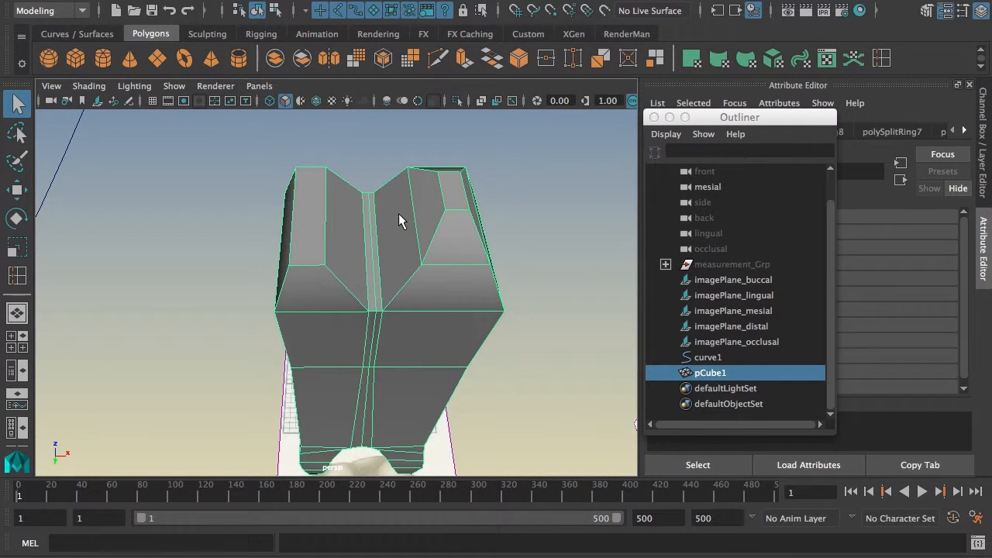